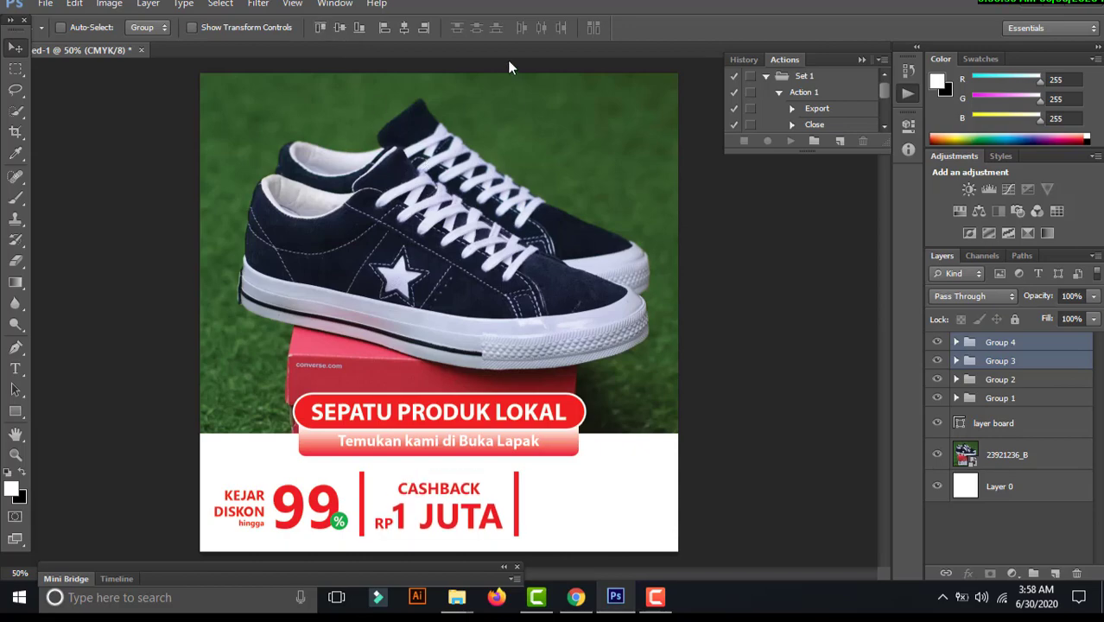
- Add a guide, then a three-line 'BEBAS ONGKIR SEPUASNYA' text block right of the cashback
key("ctrl+r")
left_click_drag(510, 62, 564, 489)
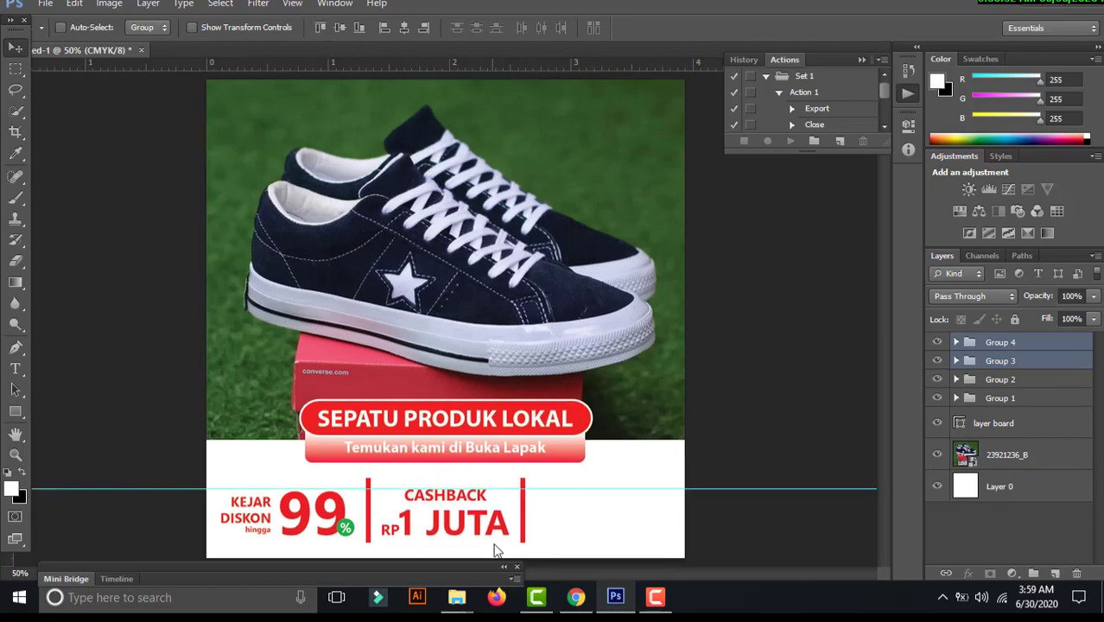
key("t")
left_click(546, 483)
type("BEBAS")
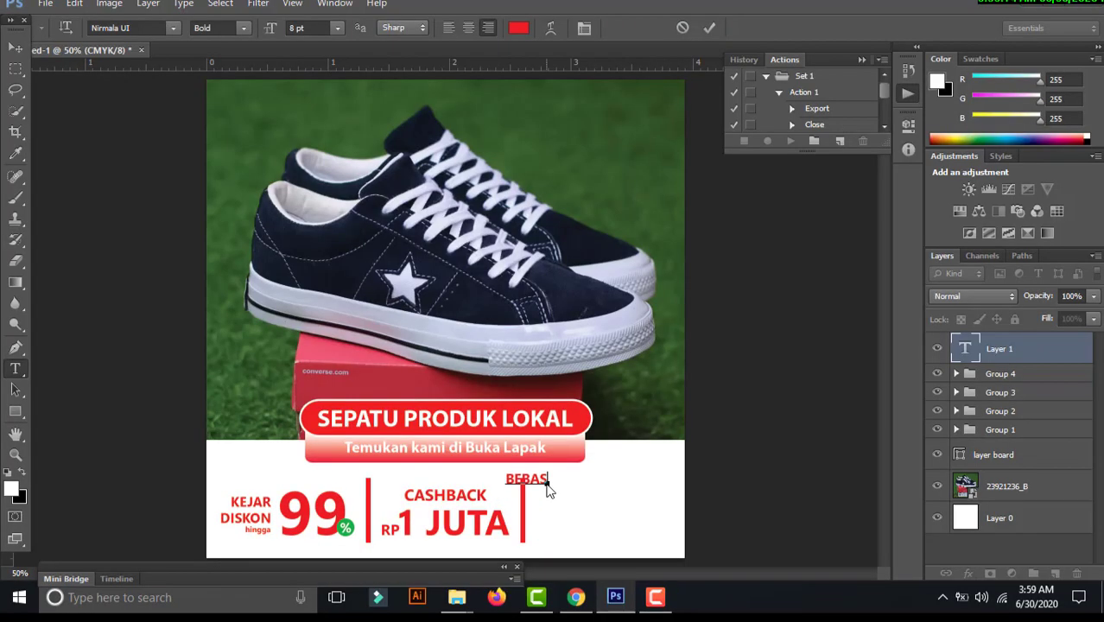
key("Return")
type("ONGKIR")
key("Return")
type("SEPUASNYA")
key("ctrl+Return")
mouse_move(509, 494)
left_mouse_down()
mouse_move(687, 468)
mouse_move(674, 516)
left_mouse_up()
- Enlarge the 0 into a big numeral and place 'Rp' text beside it
key("ctrl+t")
key("Return")
right_click(471, 287)
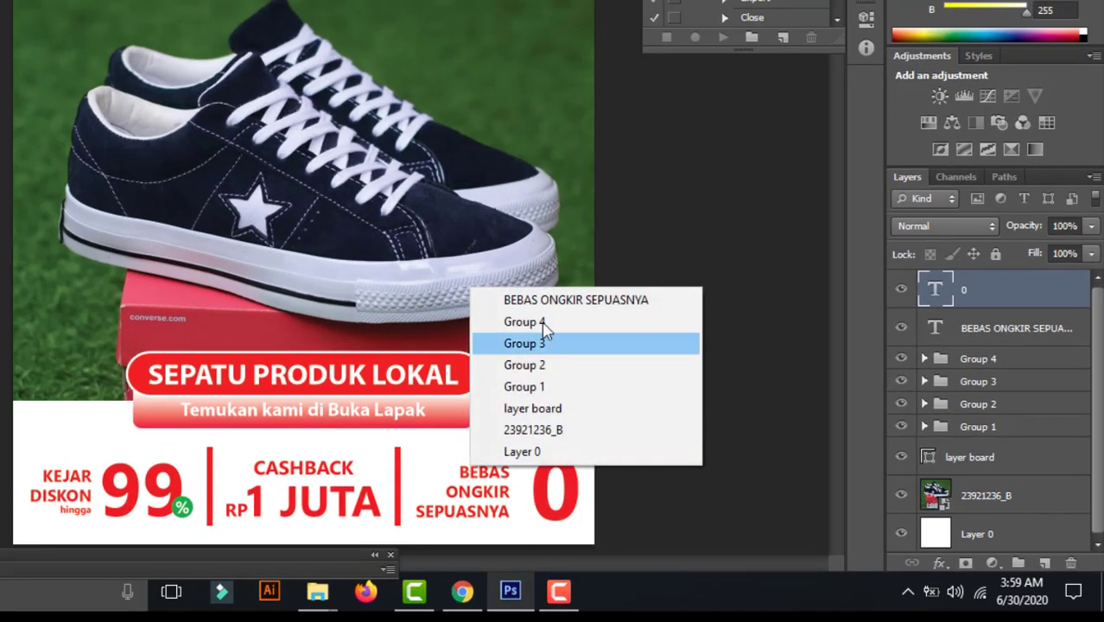
key("t")
left_click(504, 435)
type("Rp")
key("ctrl+Return")
left_click_drag(523, 436, 536, 503)
- Select the Rp text layer, zoom in, and enlarge Rp slightly
right_click(566, 482)
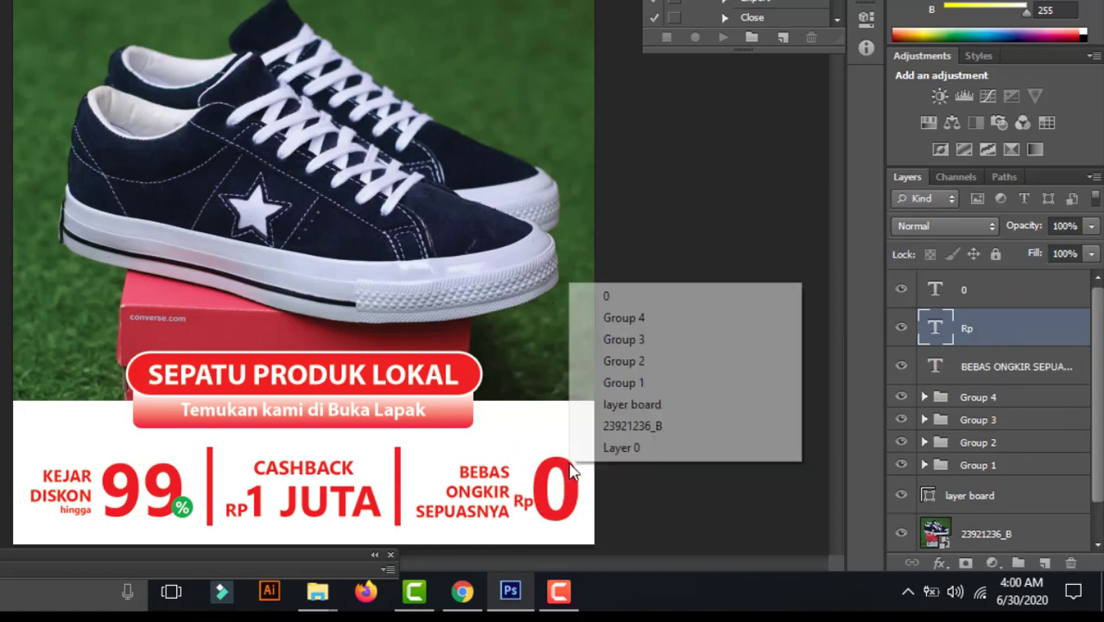
left_click(603, 289)
right_click(524, 505)
left_click(577, 337)
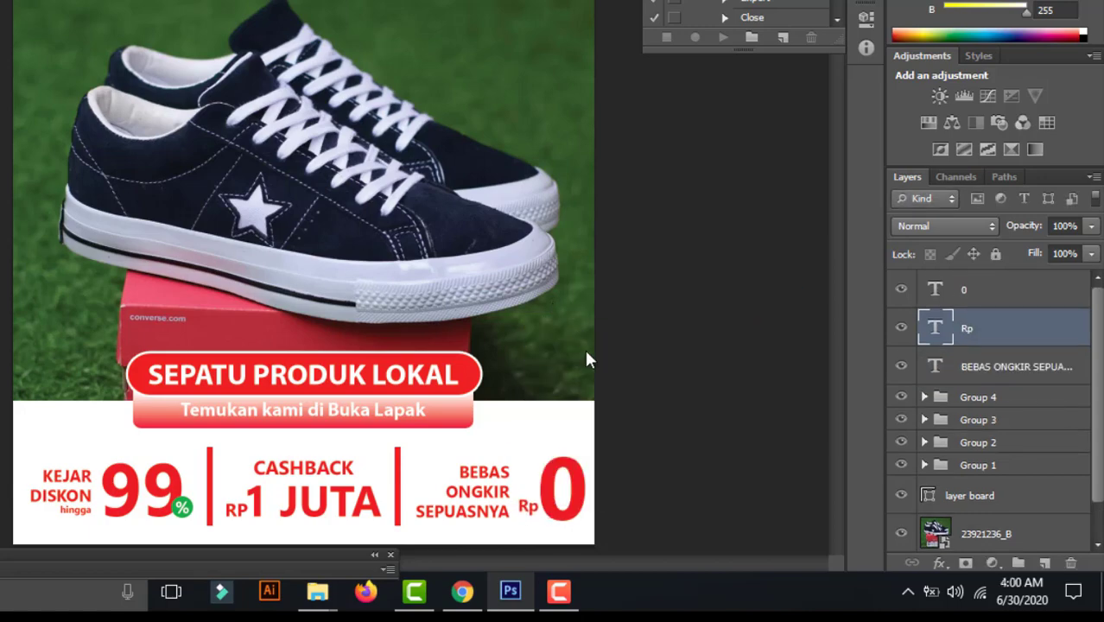
key("ctrl+plus")
key("ctrl+t")
left_click_drag(325, 380, 330, 387)
key("Return")
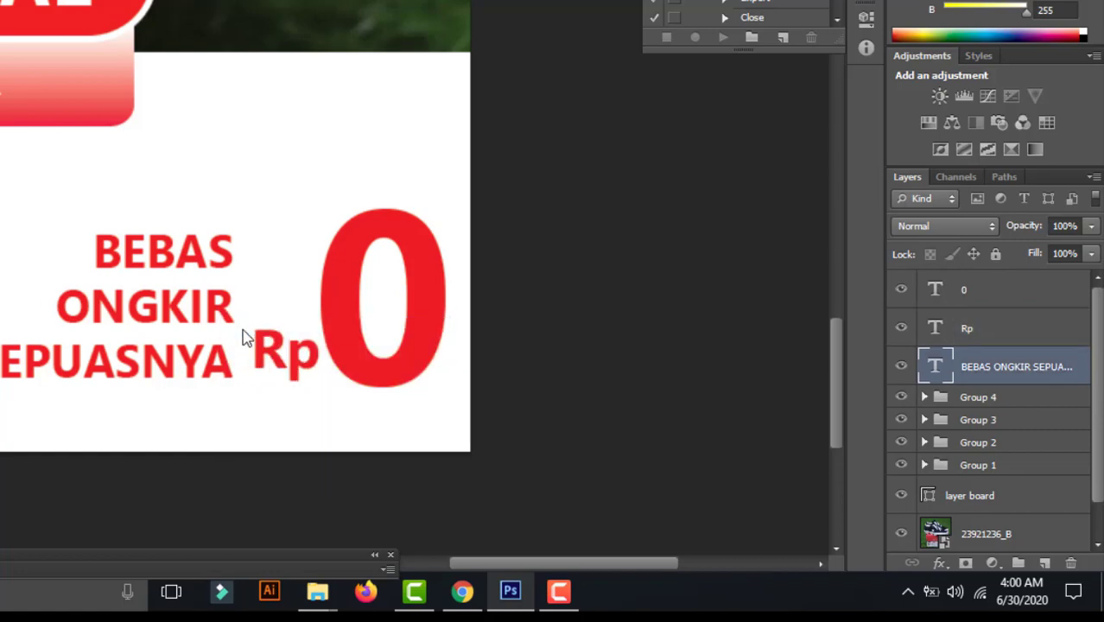
- Add 'Min' text, shrunk and set above Rp
type("Min")
key("ctrl+Return")
key("ctrl+t")
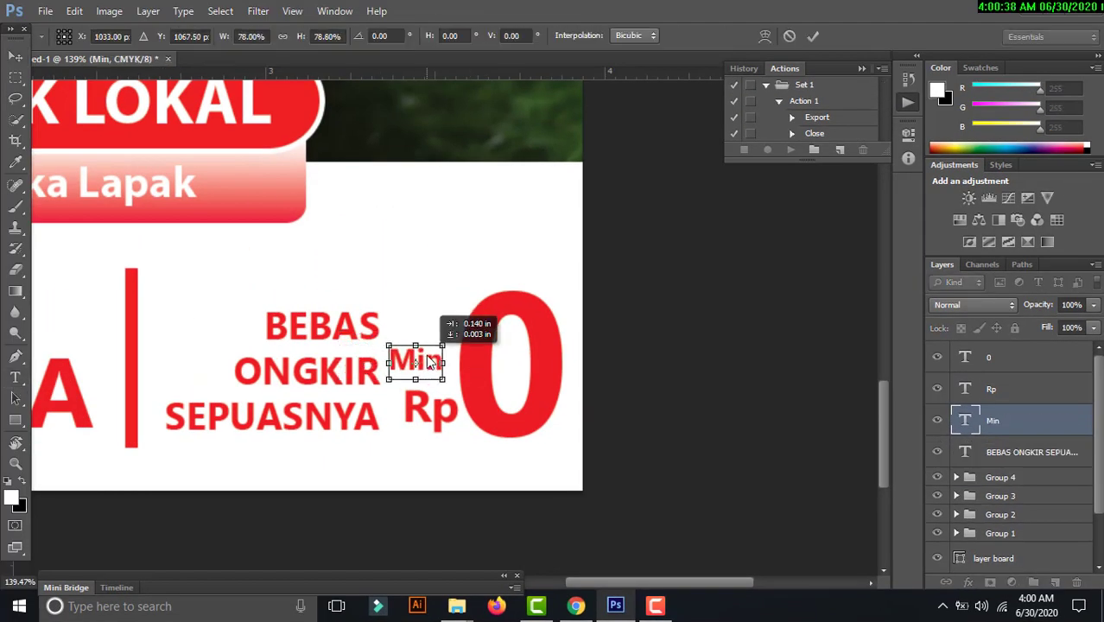
left_click_drag(426, 354, 423, 363)
key("Return")
- Group the free-shipping text layers, fit the banner in view, and nudge the KEJAR DISKON block left
left_click(992, 389, "shift")
key("ctrl+g")
key("ctrl+minus")
key("ctrl+minus")
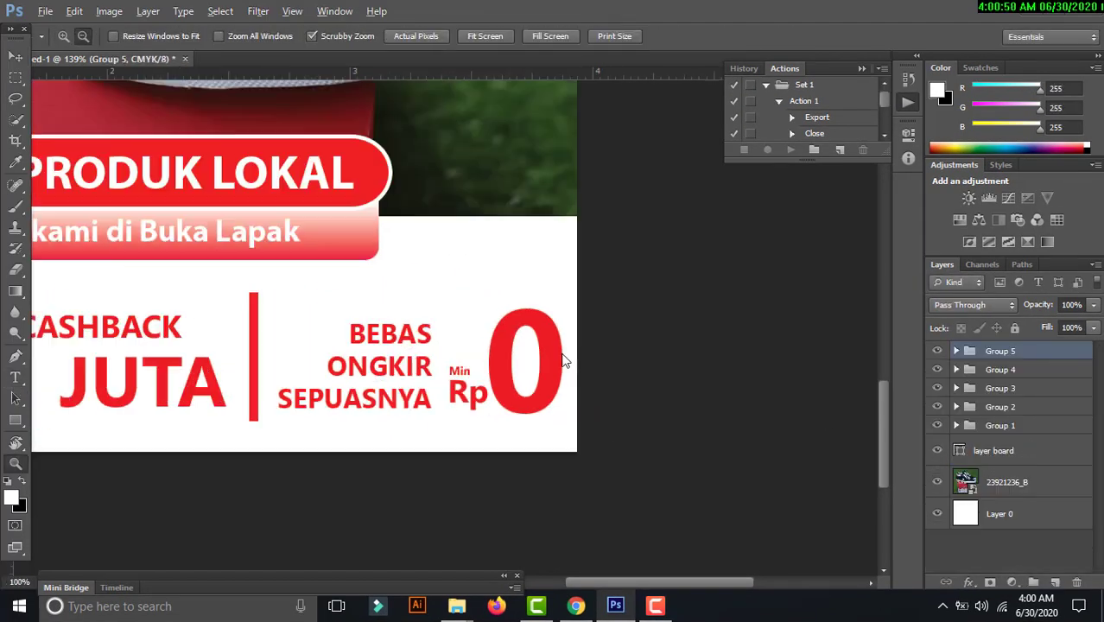
key("ctrl+minus")
left_click(993, 406)
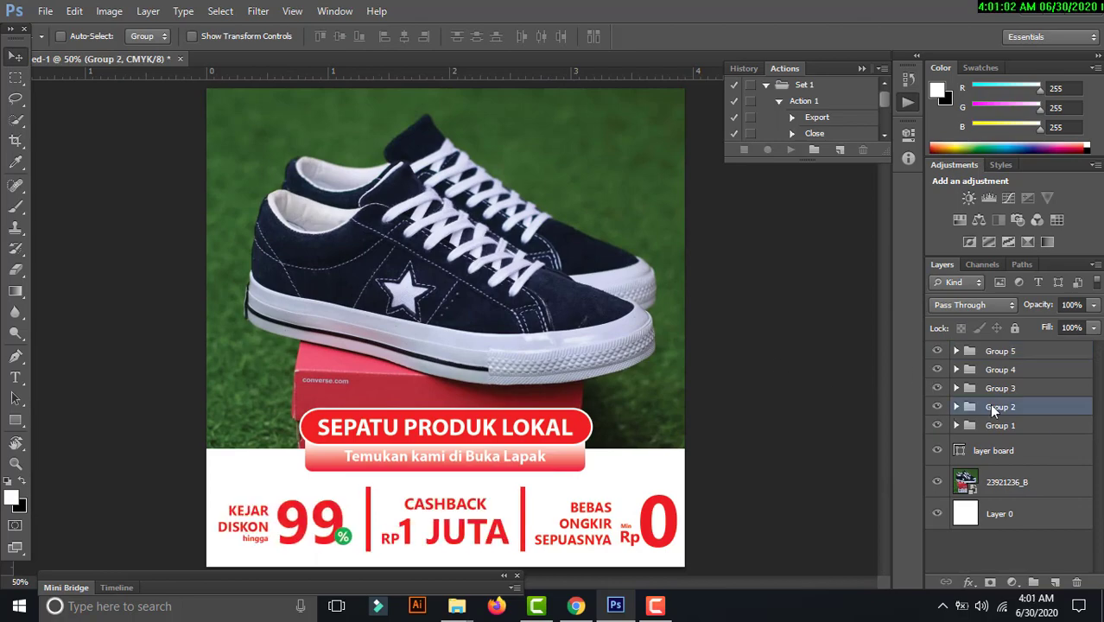
key("shift+Left")
- Select the Group 3 layer group in the Layers panel
left_click(1009, 387)
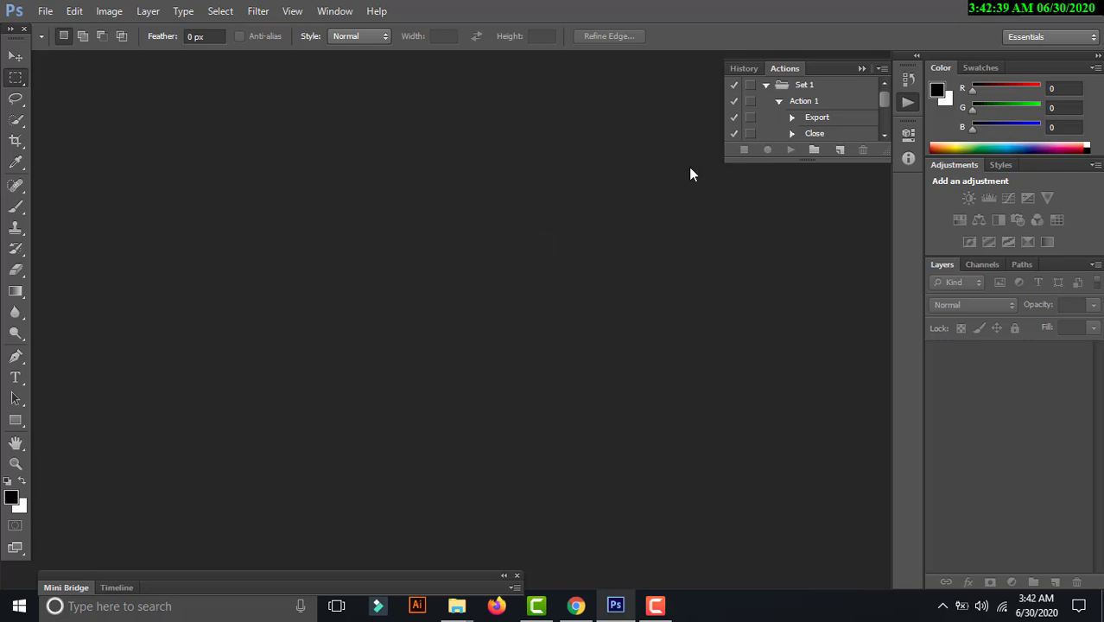
- Start a new document with its width set to 10 centimetres
left_click(43, 12)
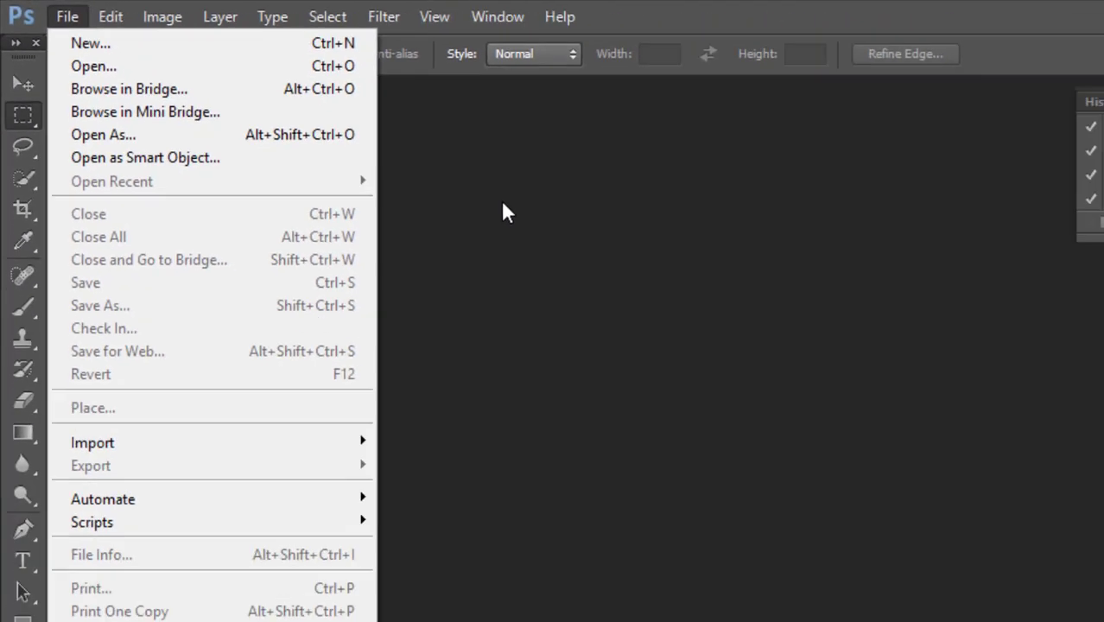
left_click(338, 135)
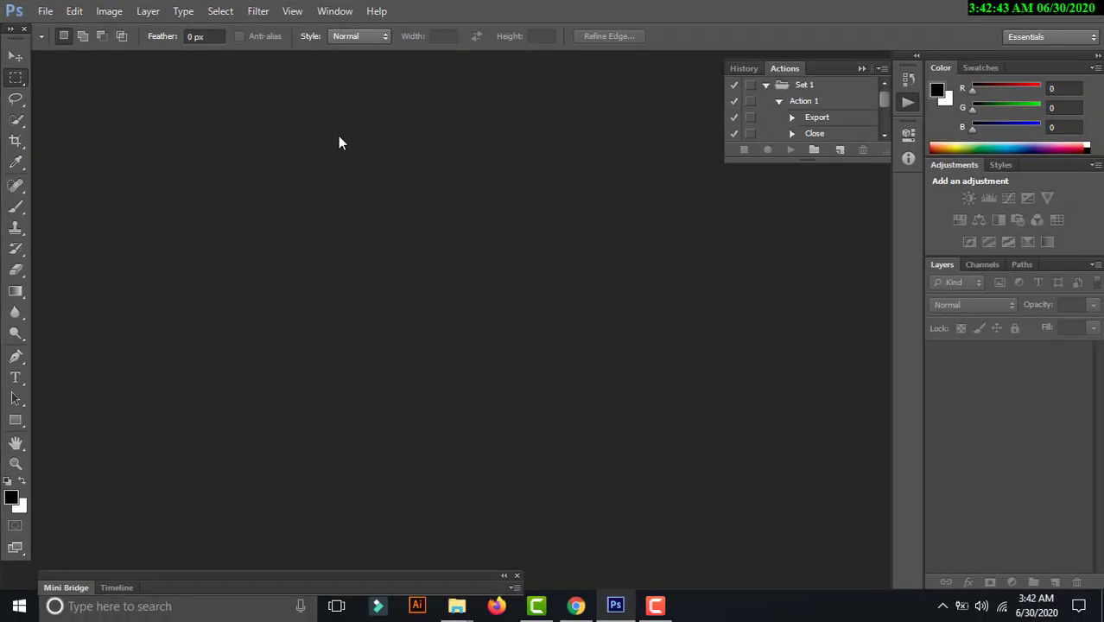
key("ctrl+n")
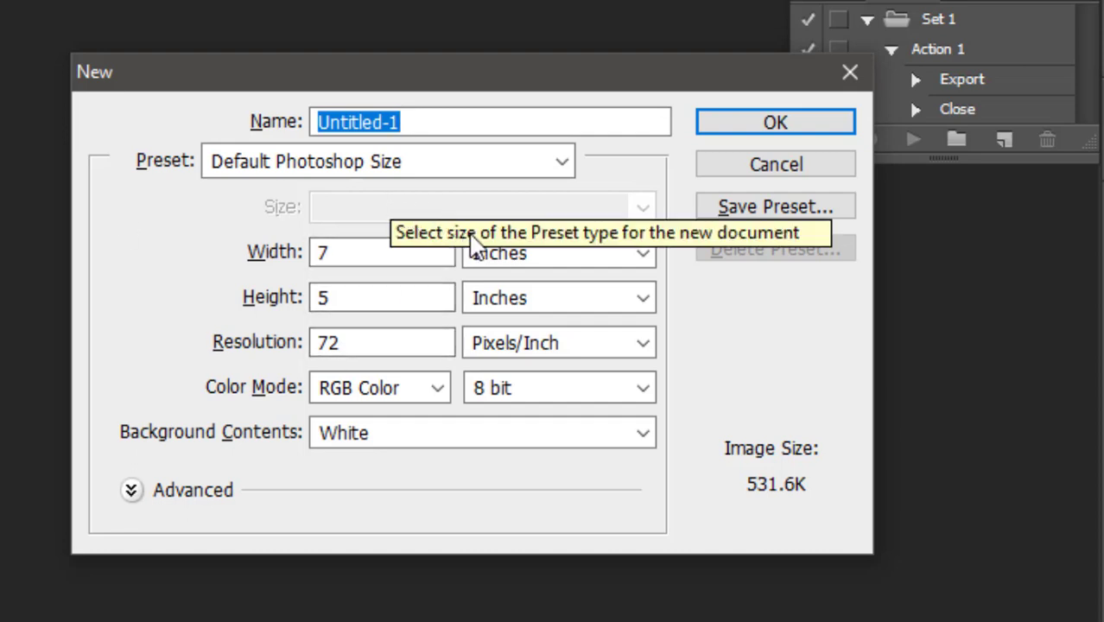
left_click(536, 252)
left_click(483, 331)
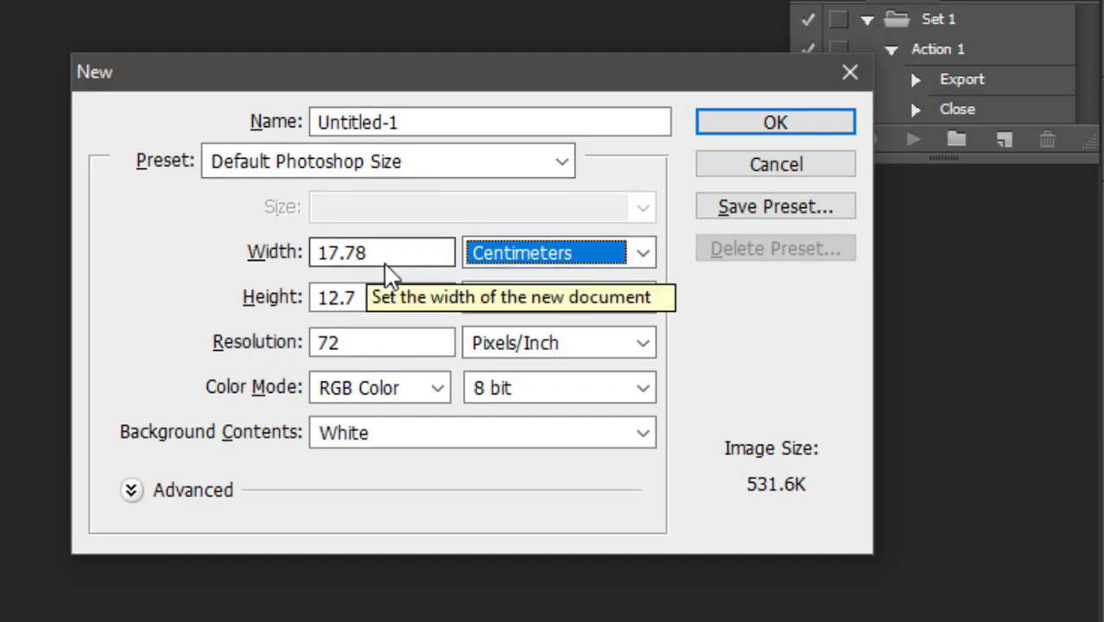
double_click(316, 256)
left_click_drag(315, 257, 315, 257)
type("1")
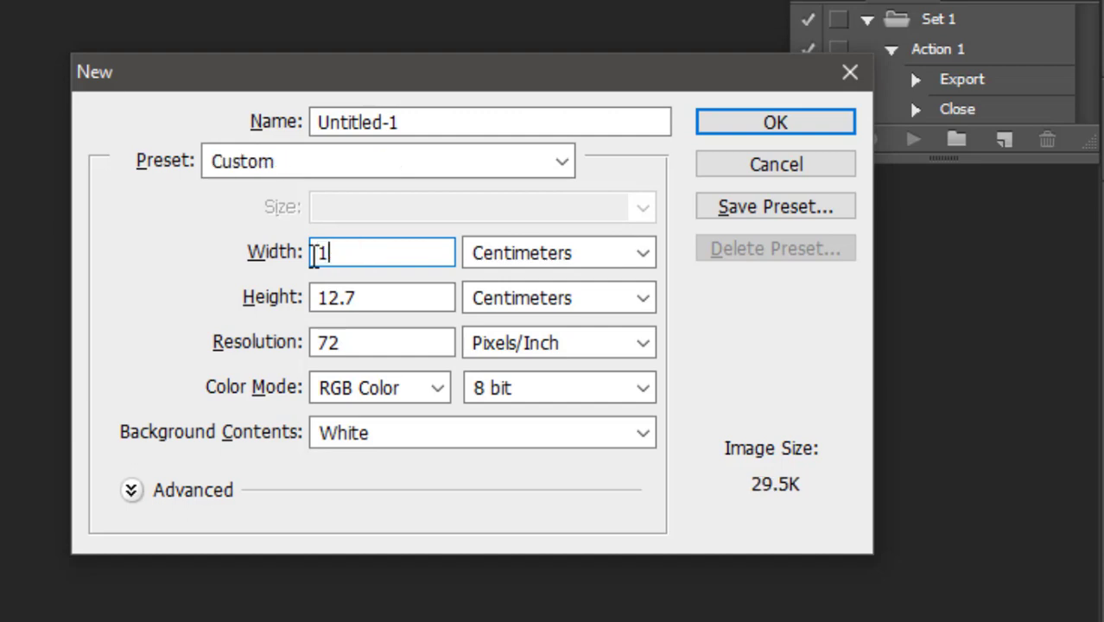
type("0")
key("Tab")
key("Tab")
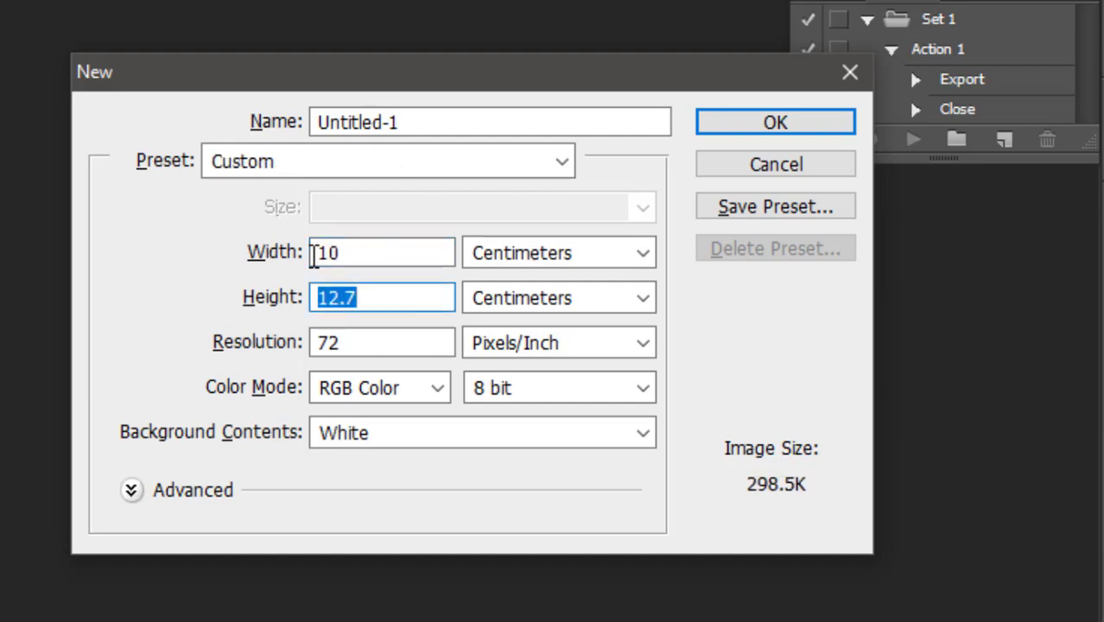
type("10")
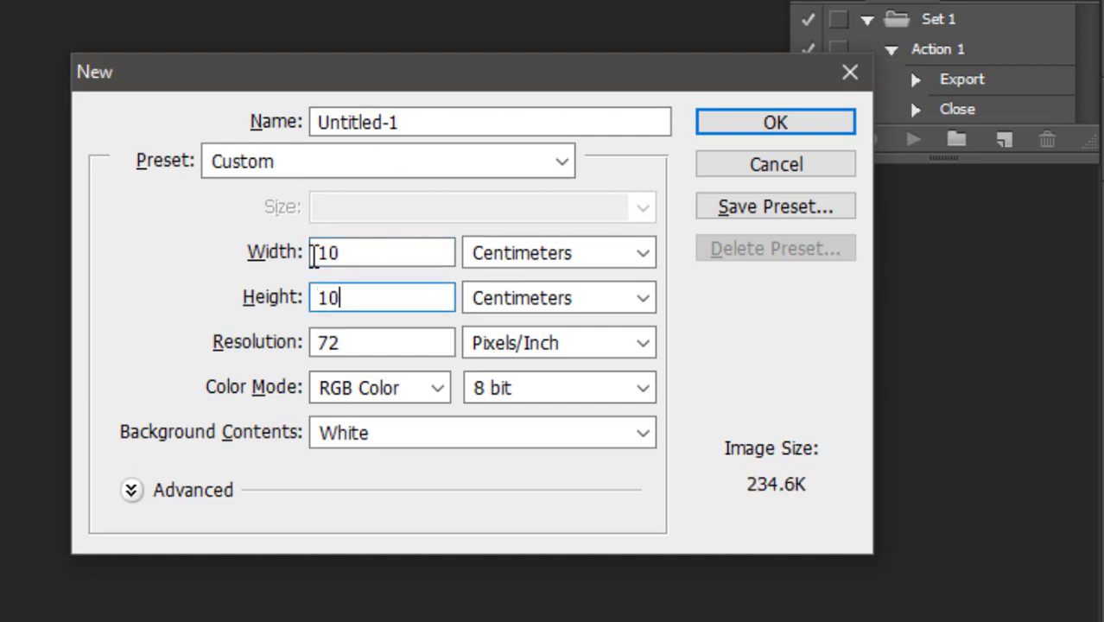
- Set resolution to 300 and colour mode to CMYK Color, then create the document
double_click(382, 338)
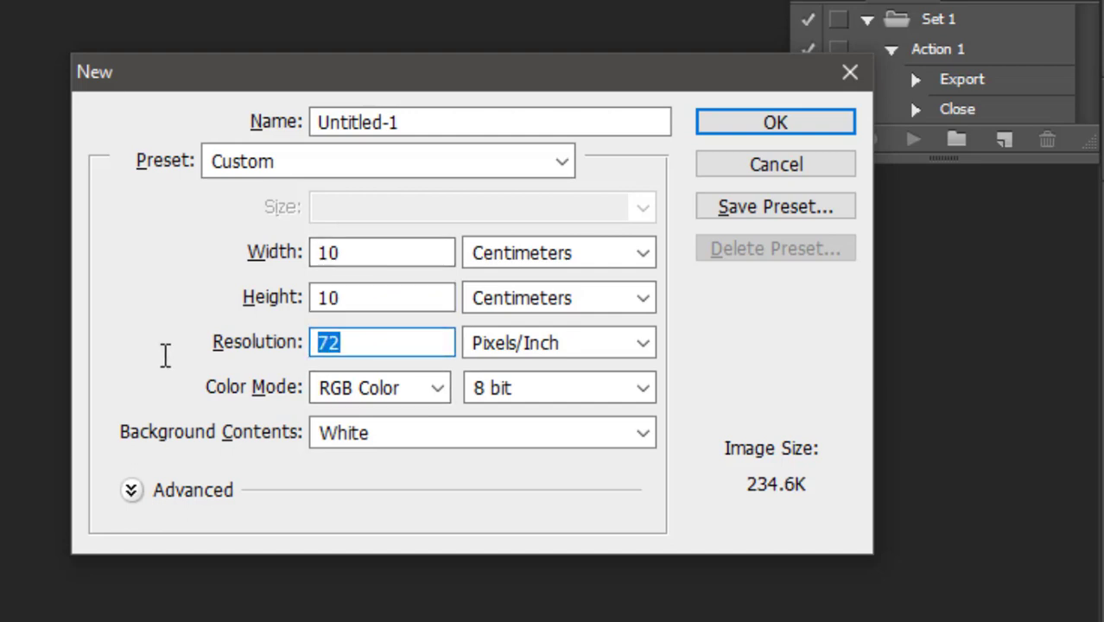
type("3000")
key("BackSpace")
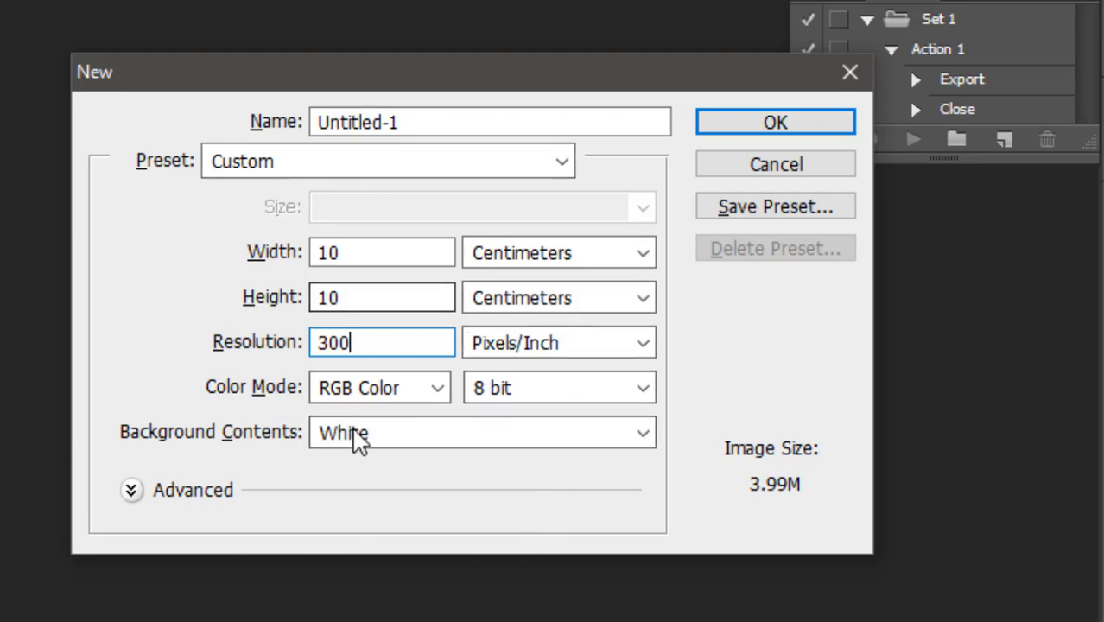
left_click(413, 396)
left_click(389, 490)
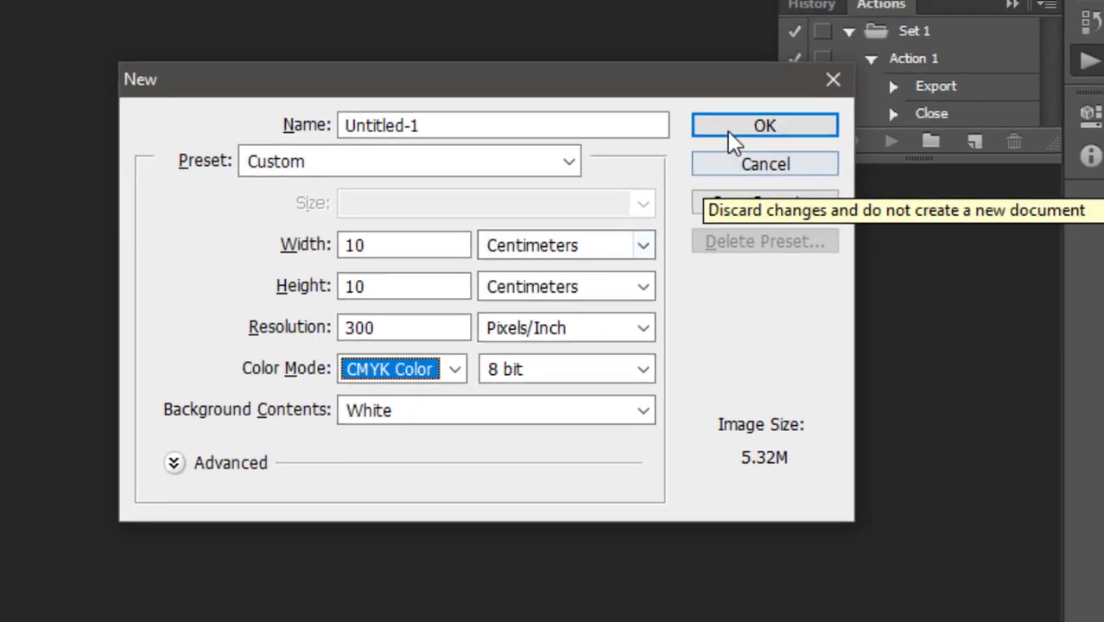
left_click(743, 125)
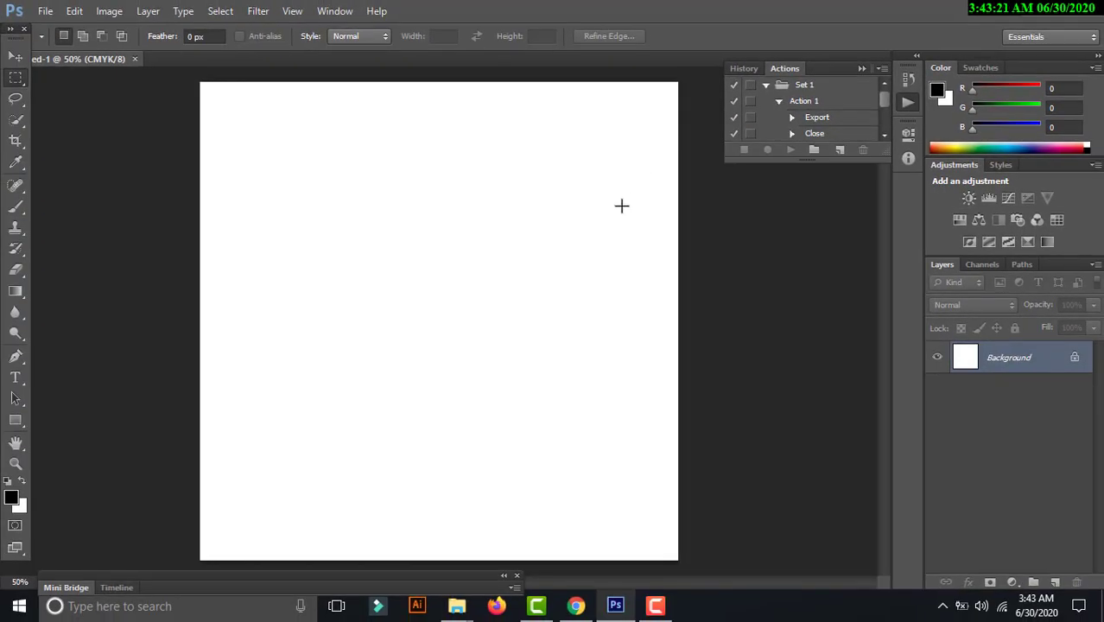
- Dismiss the Open dialog and bring up the pertemuan 8 folder in File Explorer
key("z")
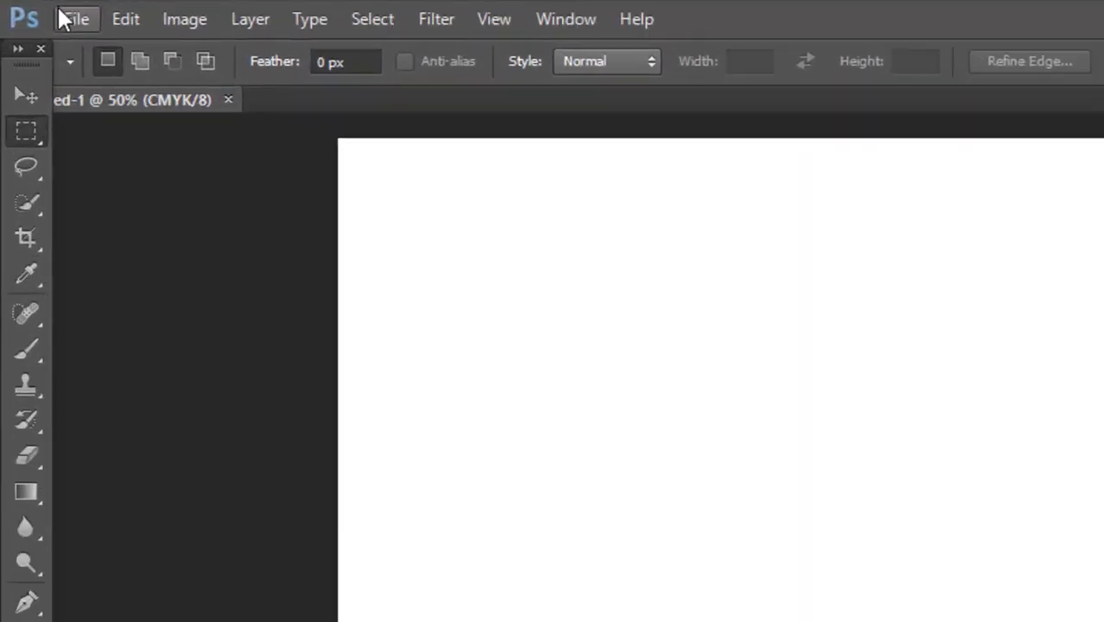
left_click(43, 10)
key("Escape")
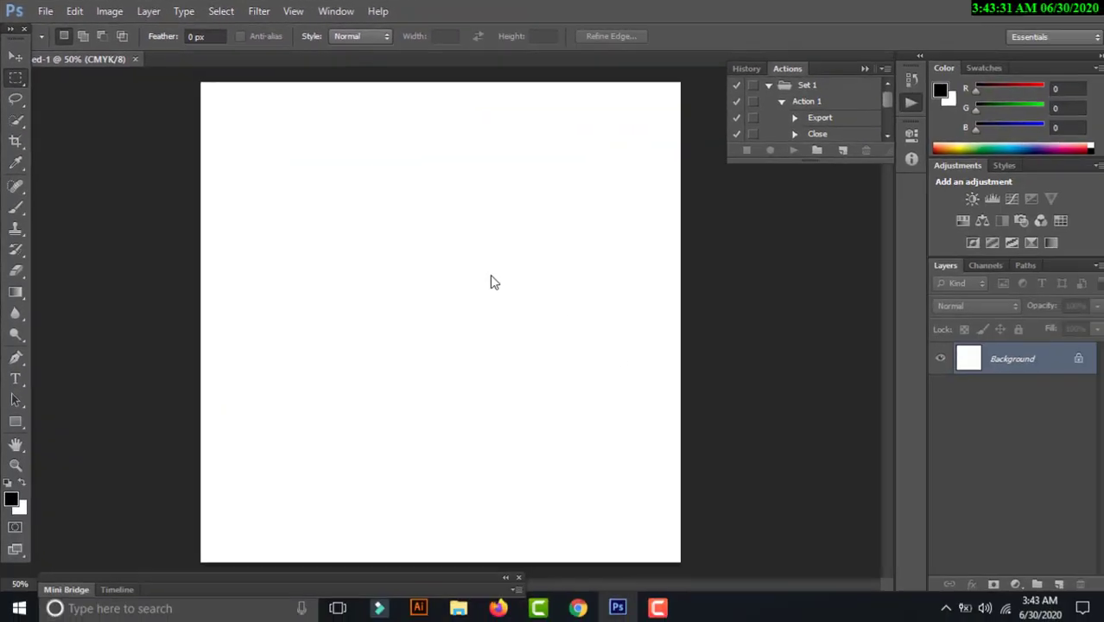
key("ctrl+o")
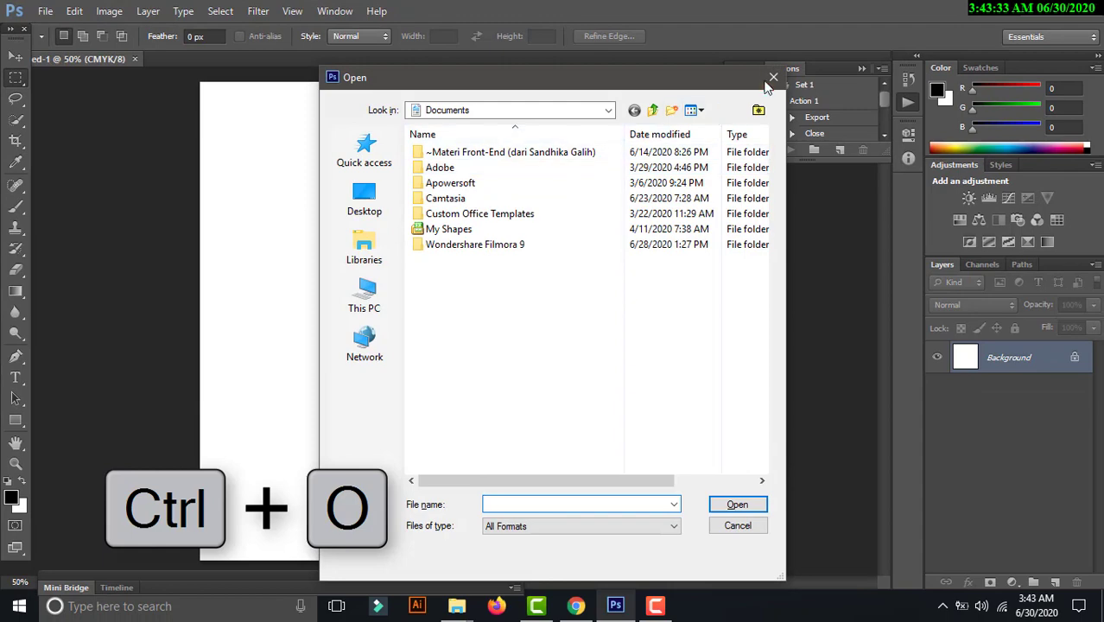
left_click(769, 80)
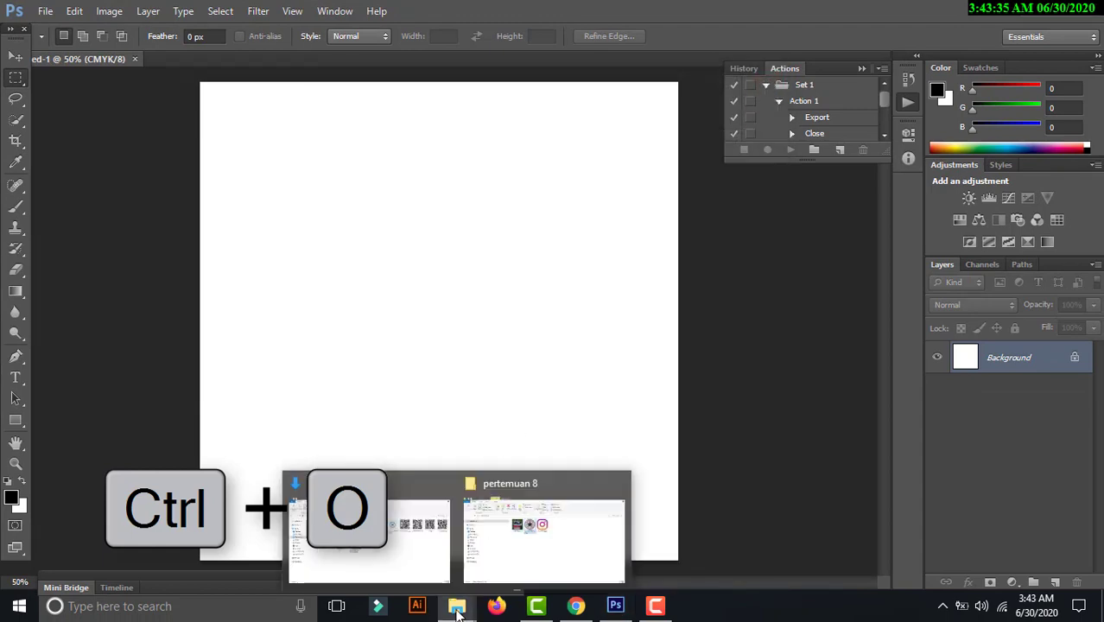
left_click(513, 540)
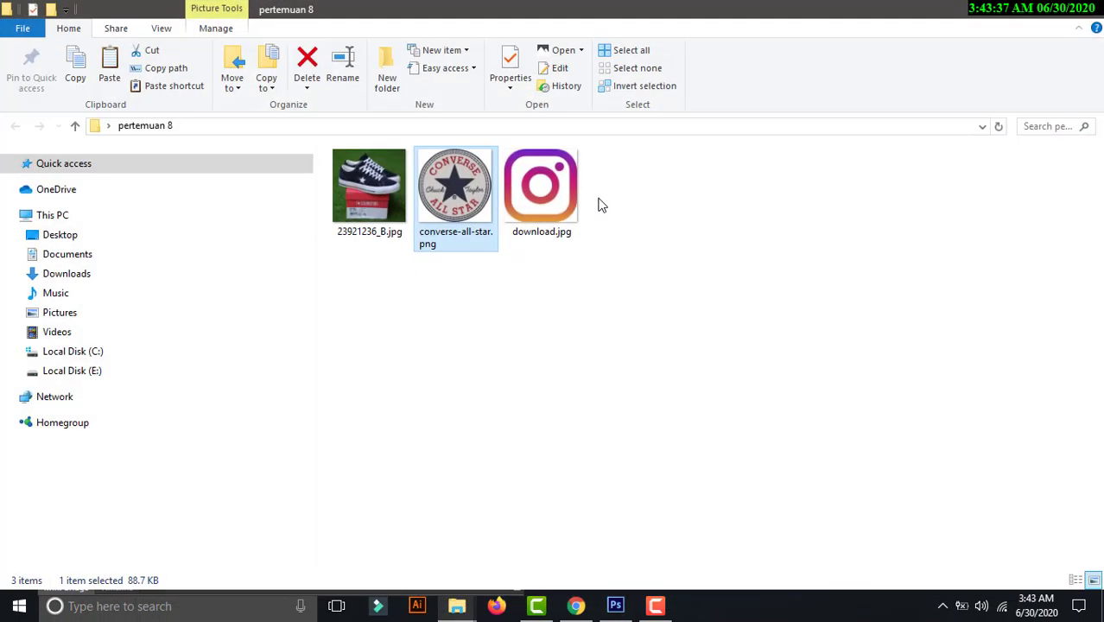
- Place 23921236_B.jpg from the folder onto the Photoshop canvas and commit it
left_click(1071, 9)
left_click(563, 177)
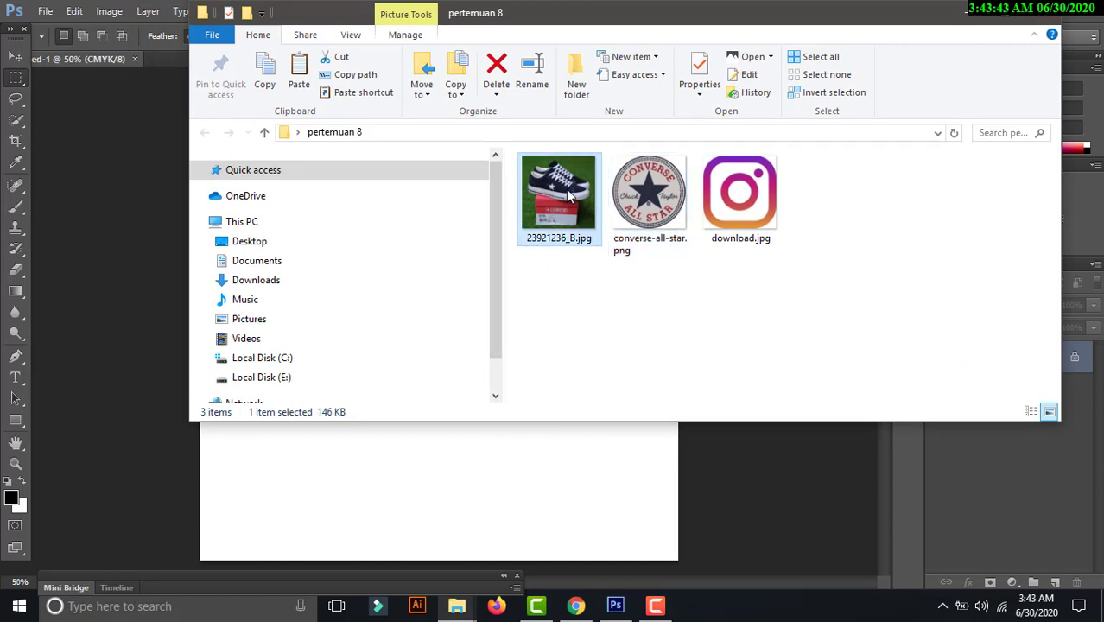
left_click_drag(568, 196, 459, 471)
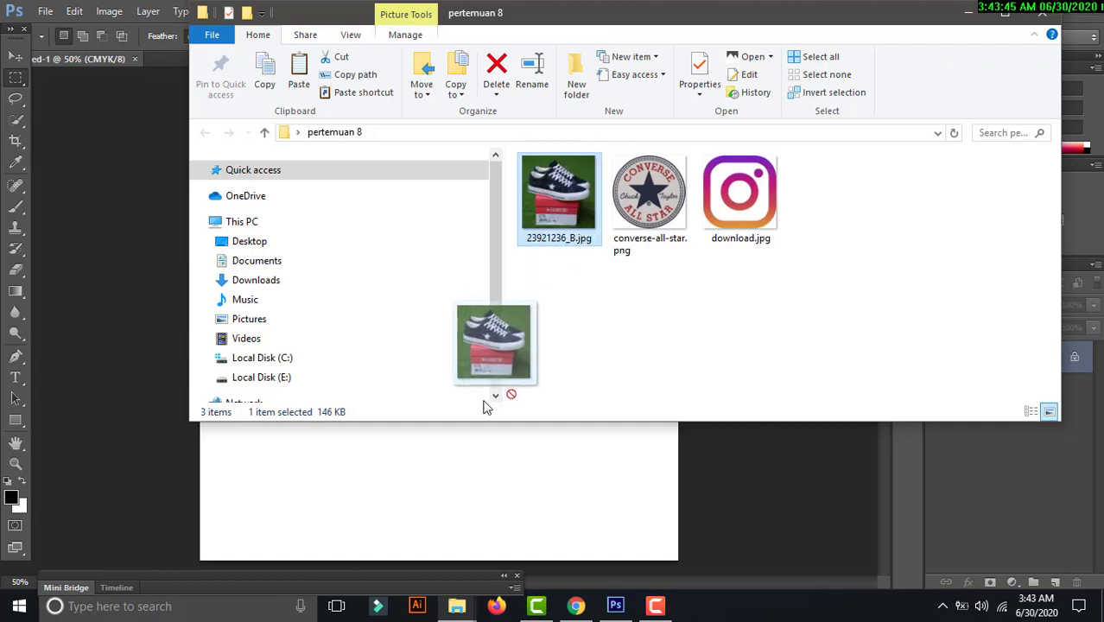
left_click(459, 471)
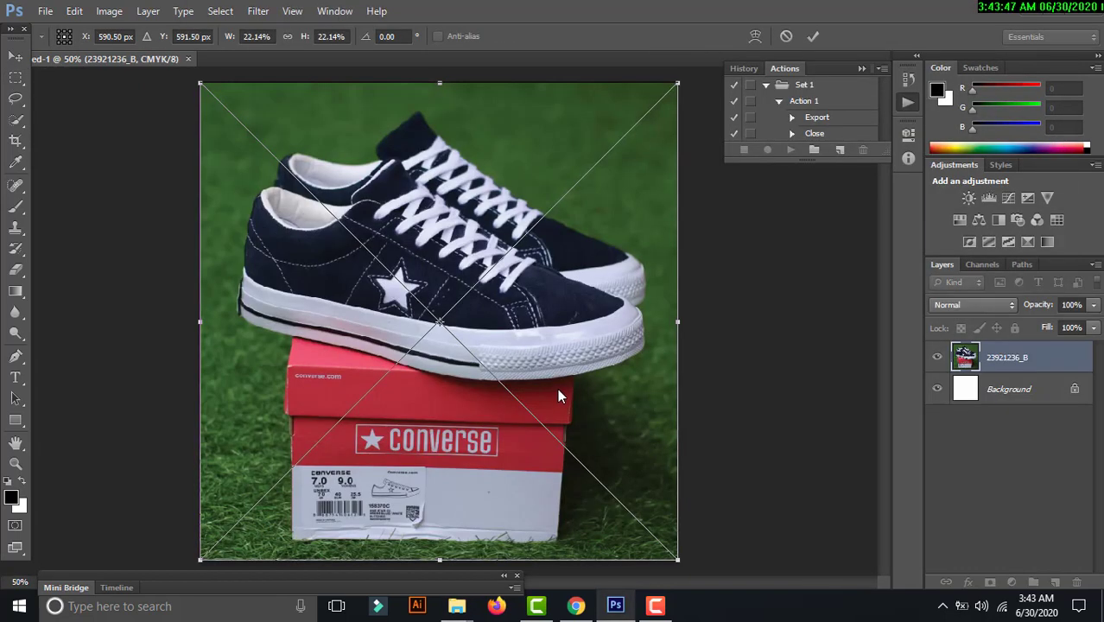
left_click(812, 38)
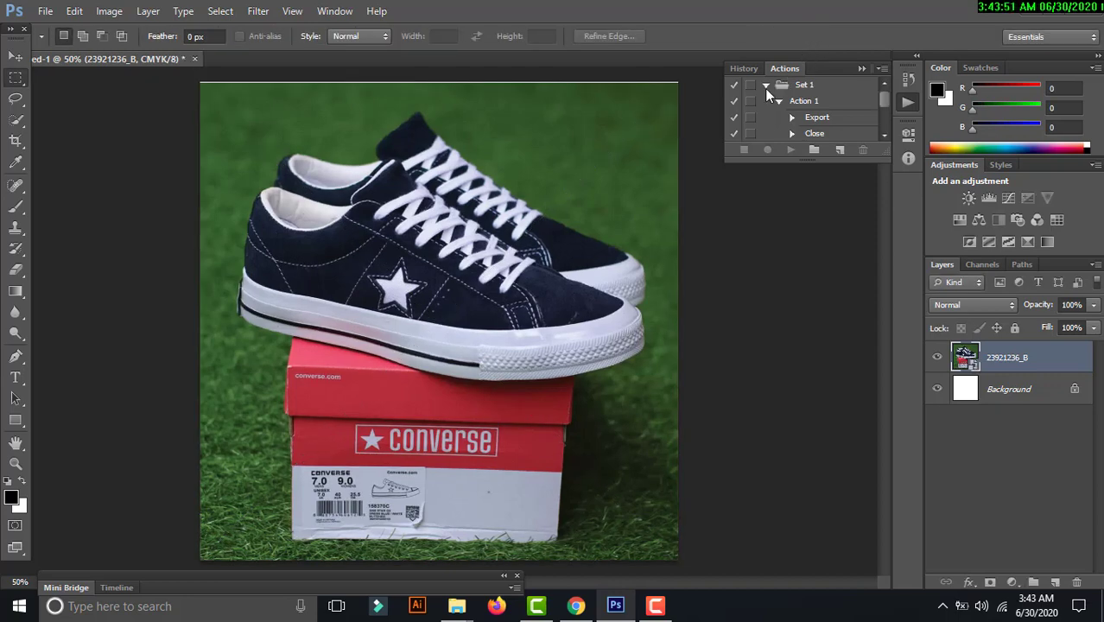
- Enlarge the shoe photo slightly to fill the square canvas
key("ctrl+t")
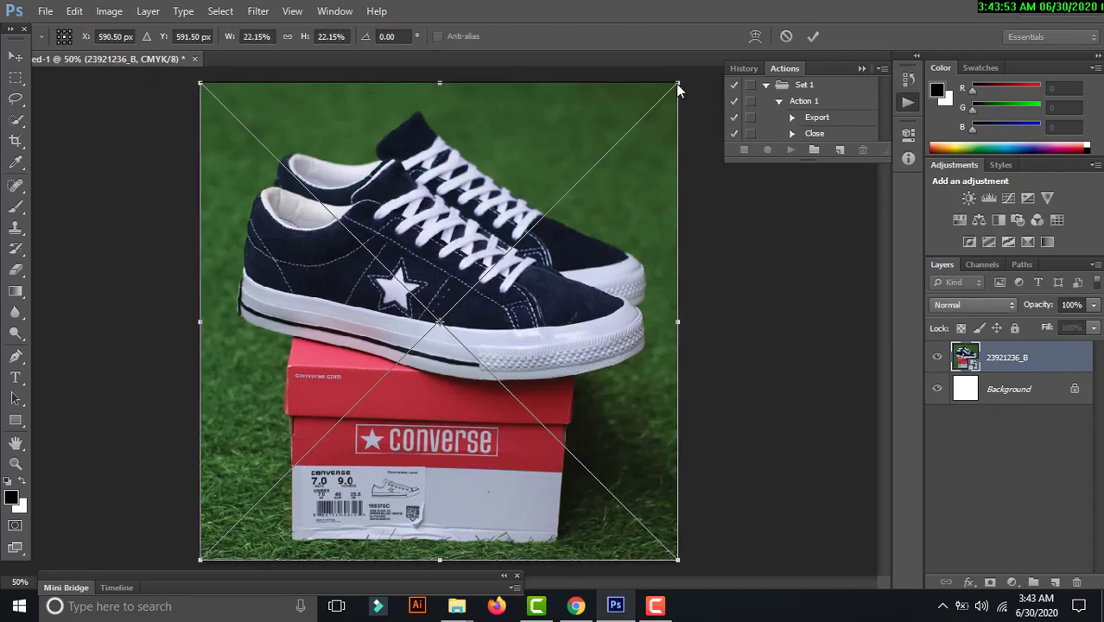
left_click_drag(676, 83, 681, 78)
left_click(817, 40)
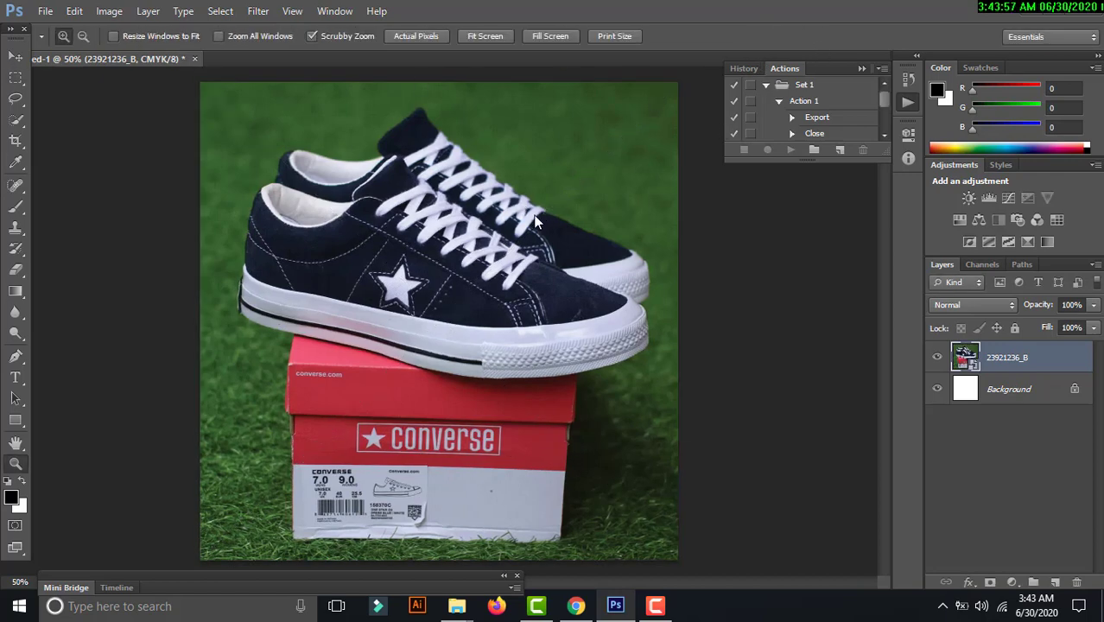
left_click(499, 209, "ctrl+alt")
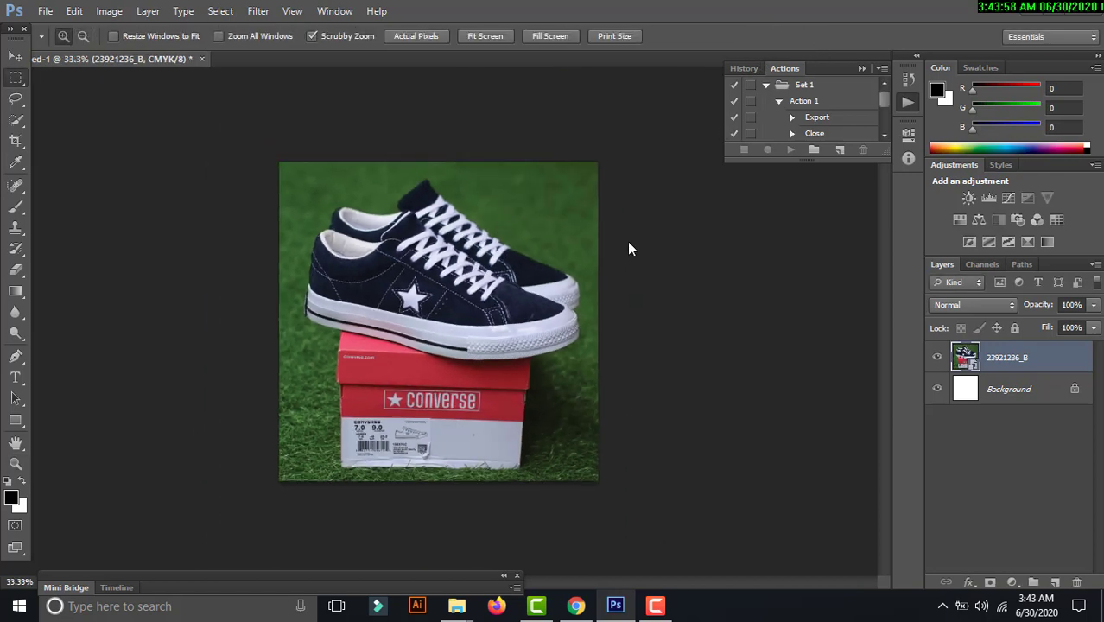
- Convert Background to Layer 0 and add a new top layer named 'layer board'
double_click(1020, 390)
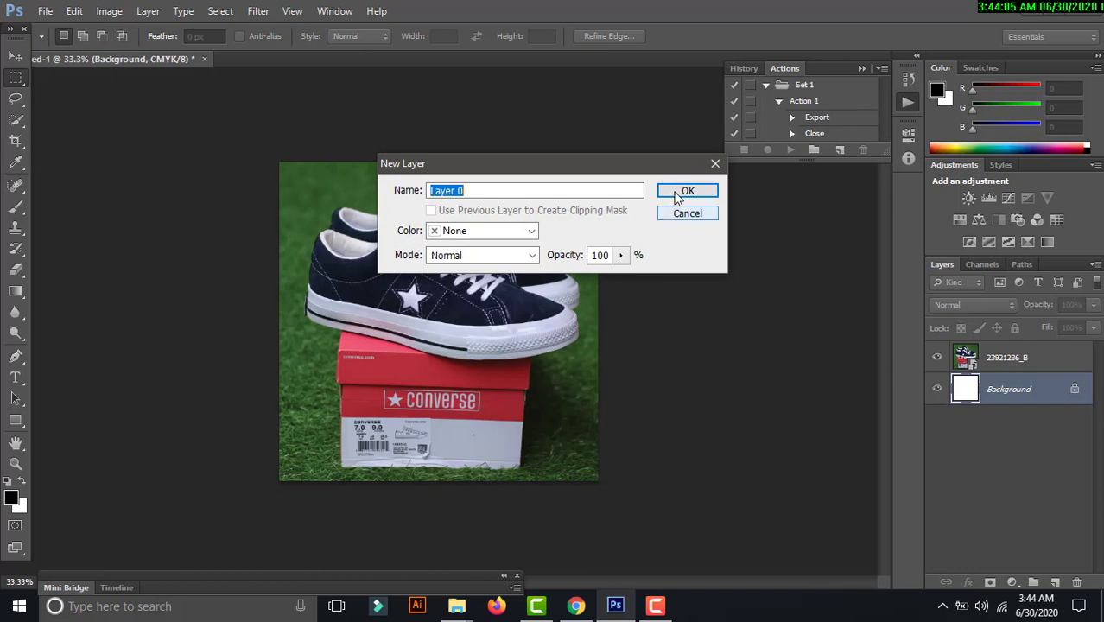
left_click(679, 192)
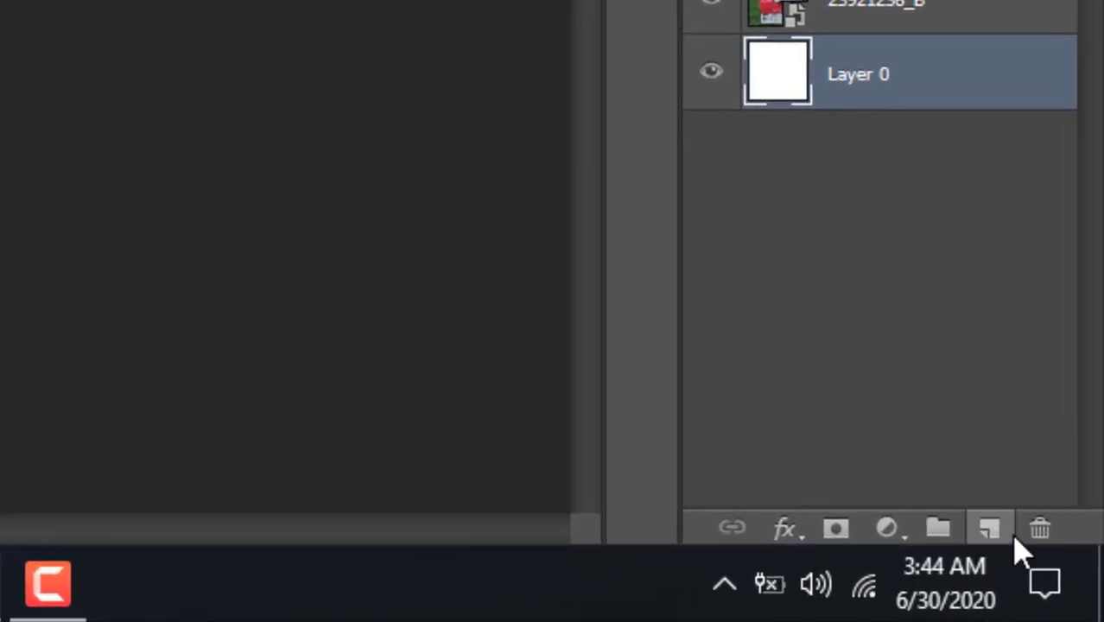
left_click(990, 528)
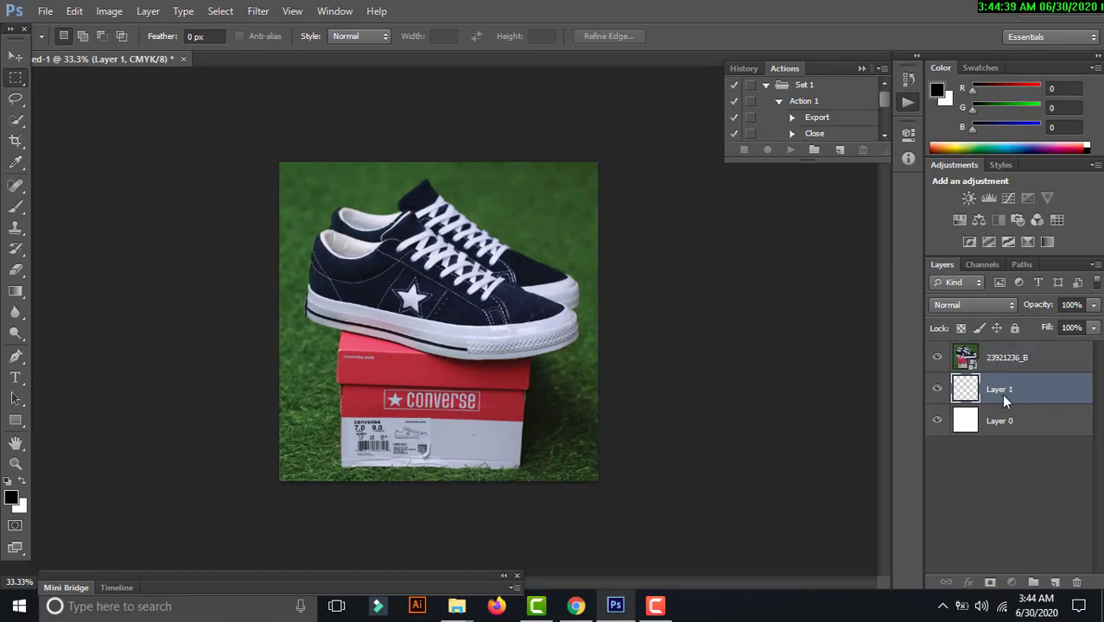
left_click_drag(1001, 394, 1004, 363)
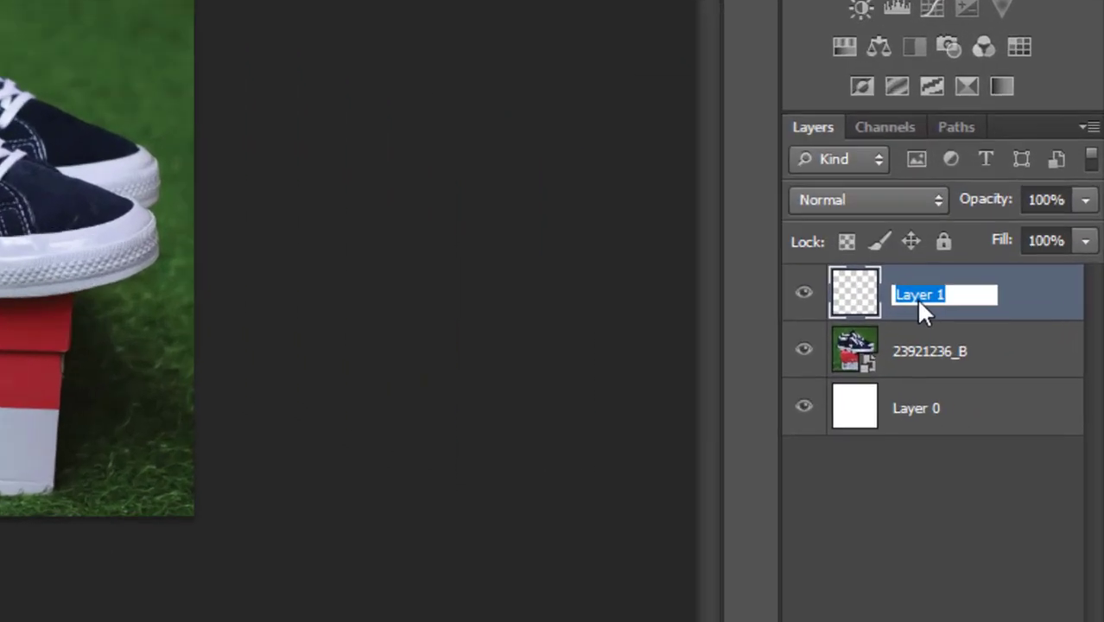
type("layer ")
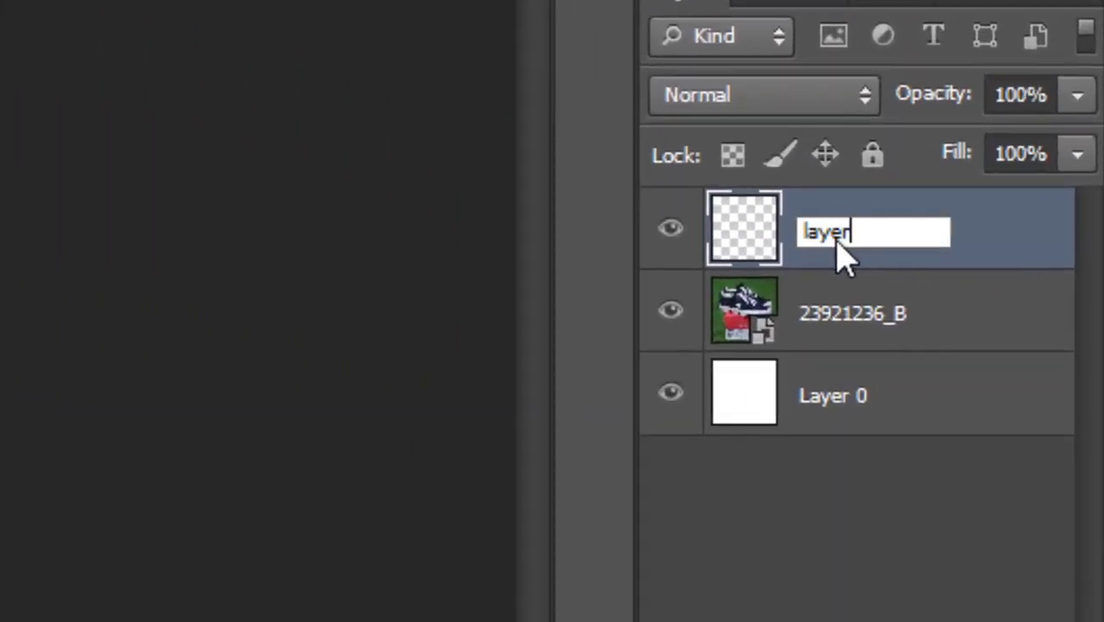
type("boar")
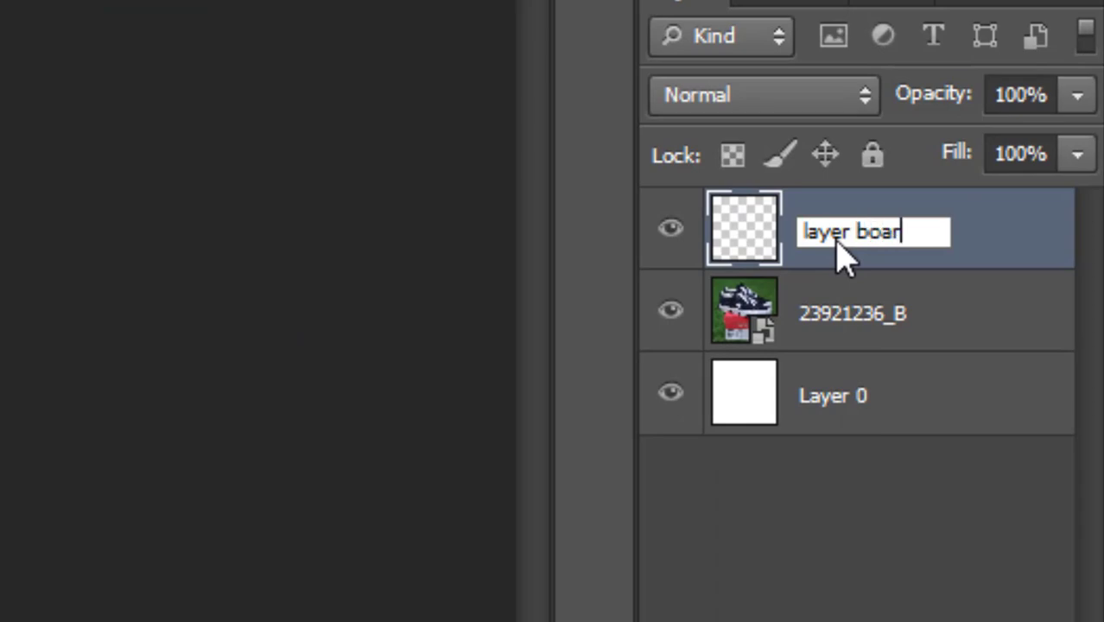
type("d")
key("Return")
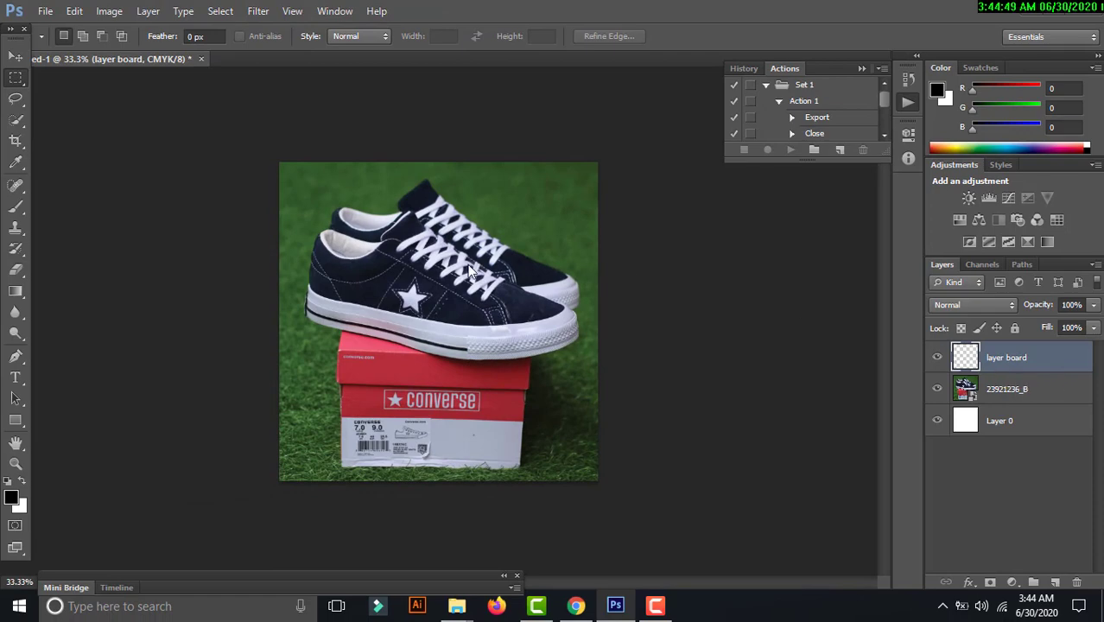
- Draw a black rectangle across the canvas bottom with the Rectangle Tool, nudged up-left
right_click(16, 420)
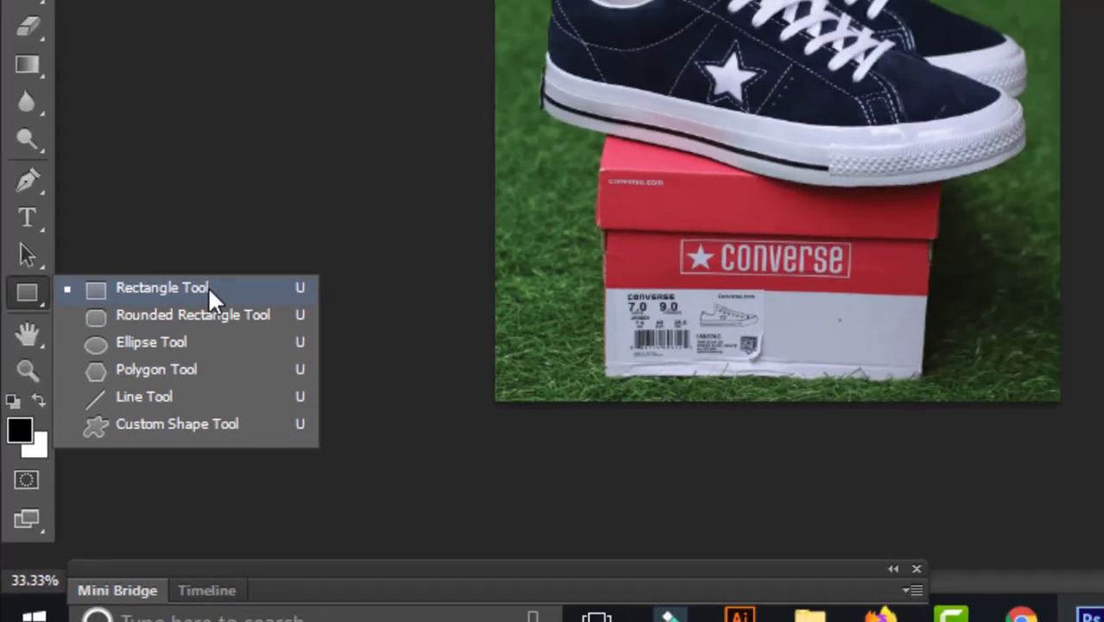
left_click(209, 286)
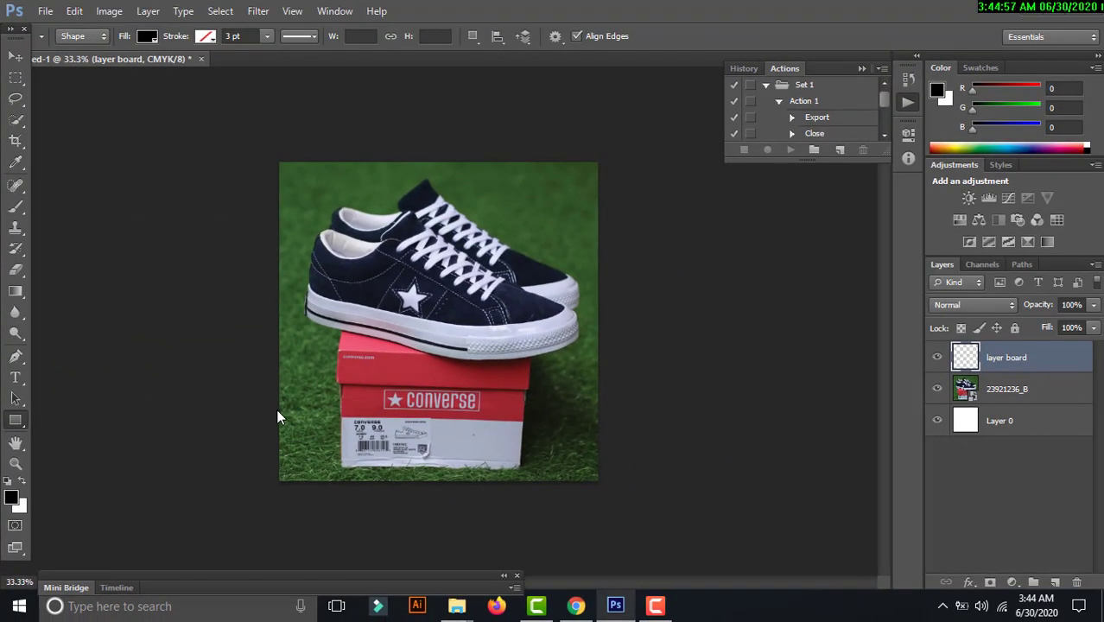
left_click_drag(276, 411, 611, 489)
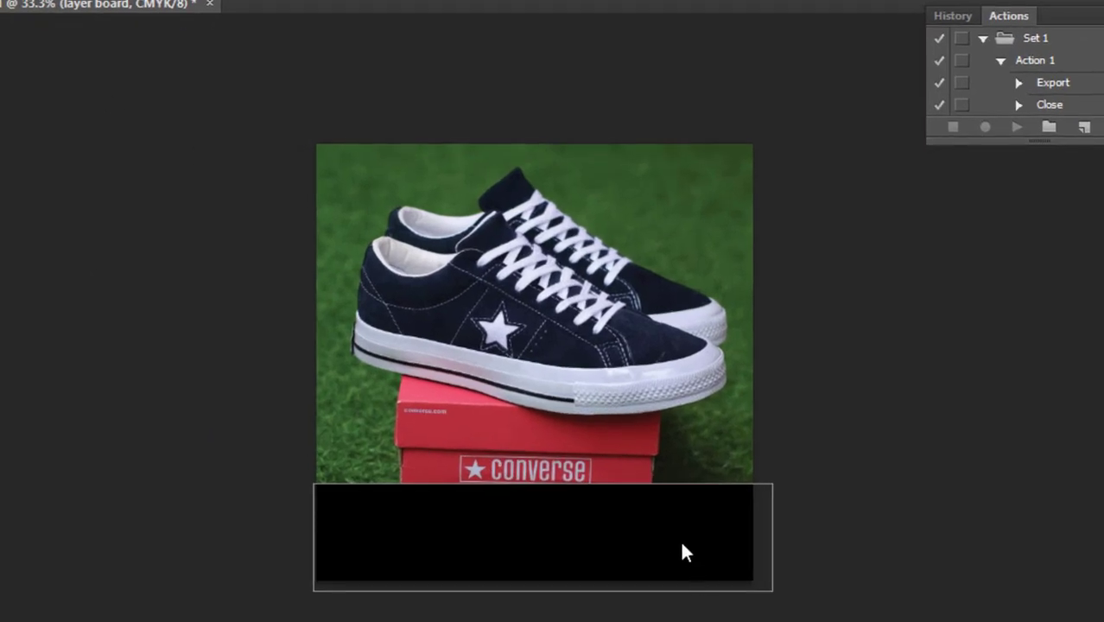
mouse_move(683, 553)
left_mouse_down()
mouse_move(665, 535)
mouse_move(676, 543)
left_mouse_up()
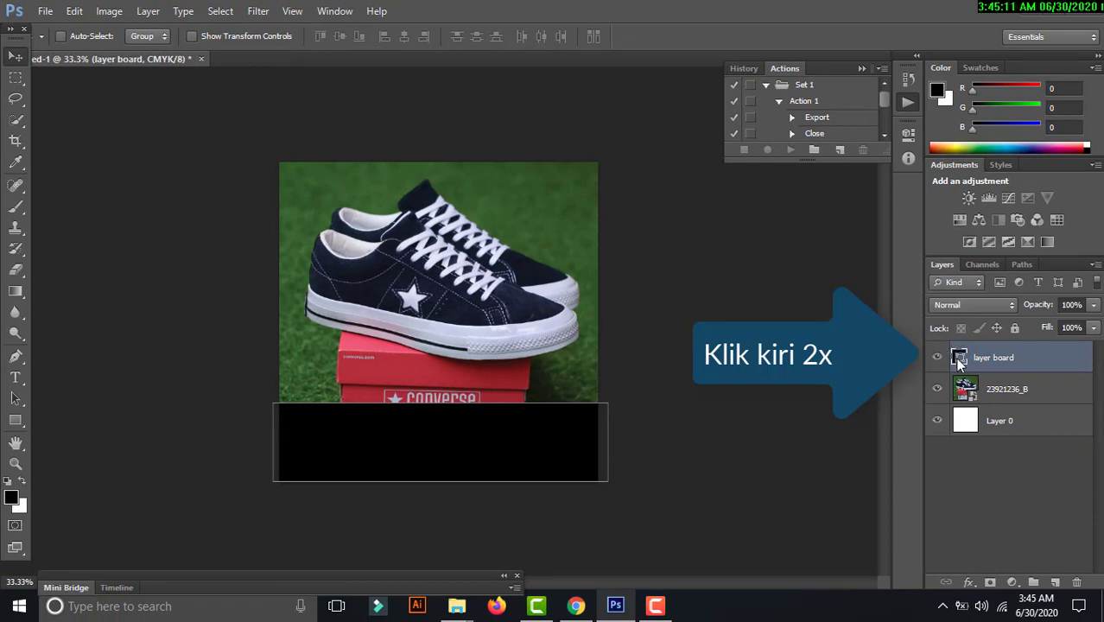
- Change the board rectangle's fill to white #ffffff
double_click(959, 358)
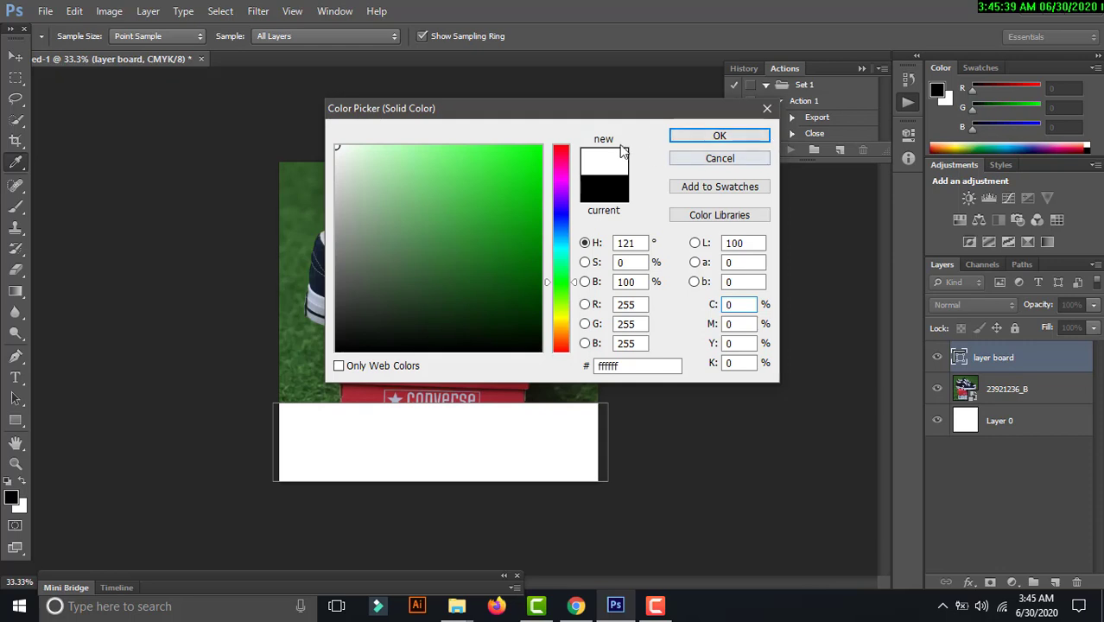
left_click(717, 136)
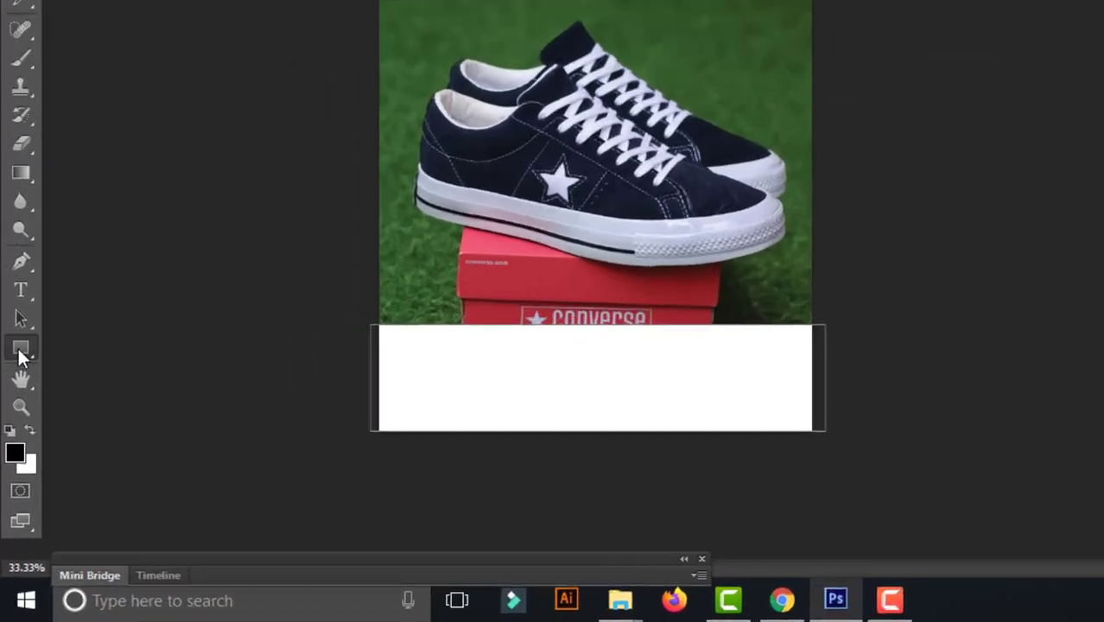
- Draw a long rounded-rectangle pill with 50 px radius at the board's top edge
right_click(16, 423)
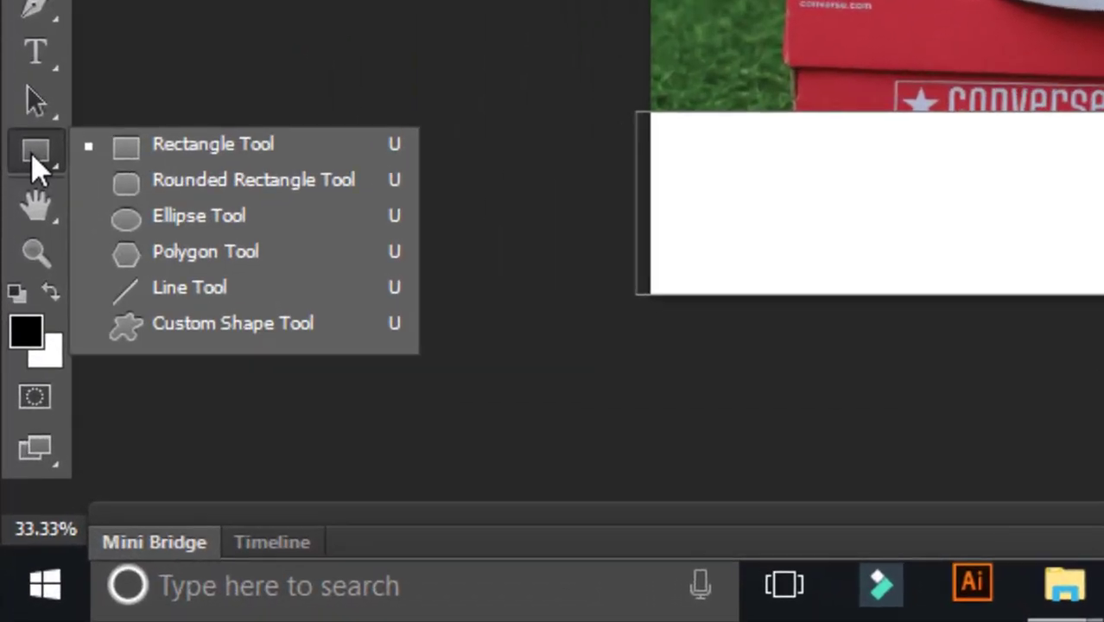
left_click(341, 192)
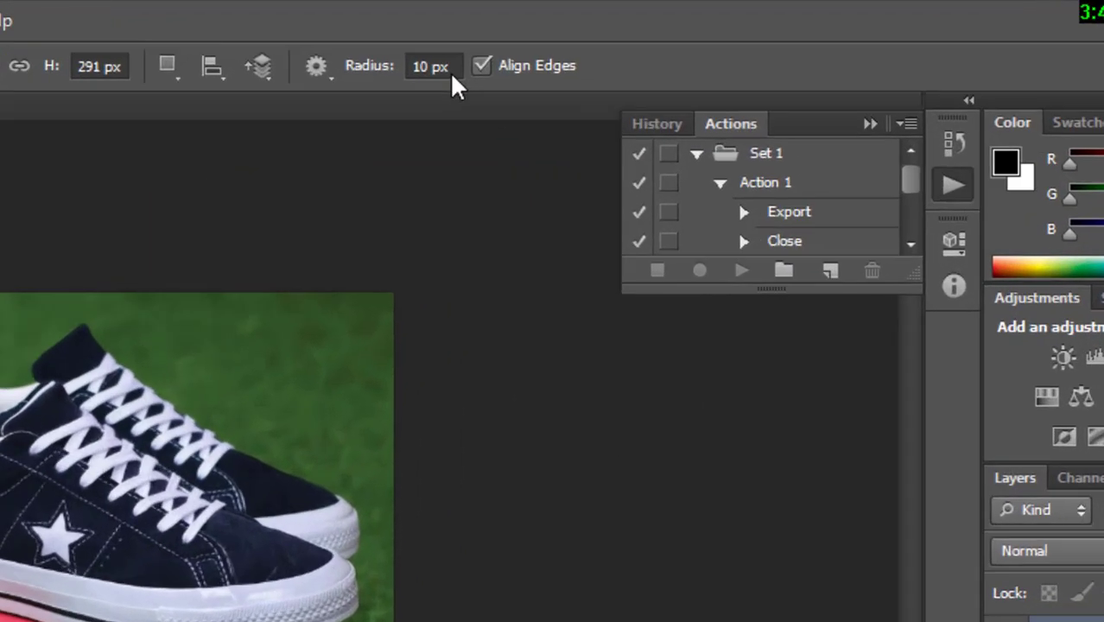
left_click(618, 36)
type("50")
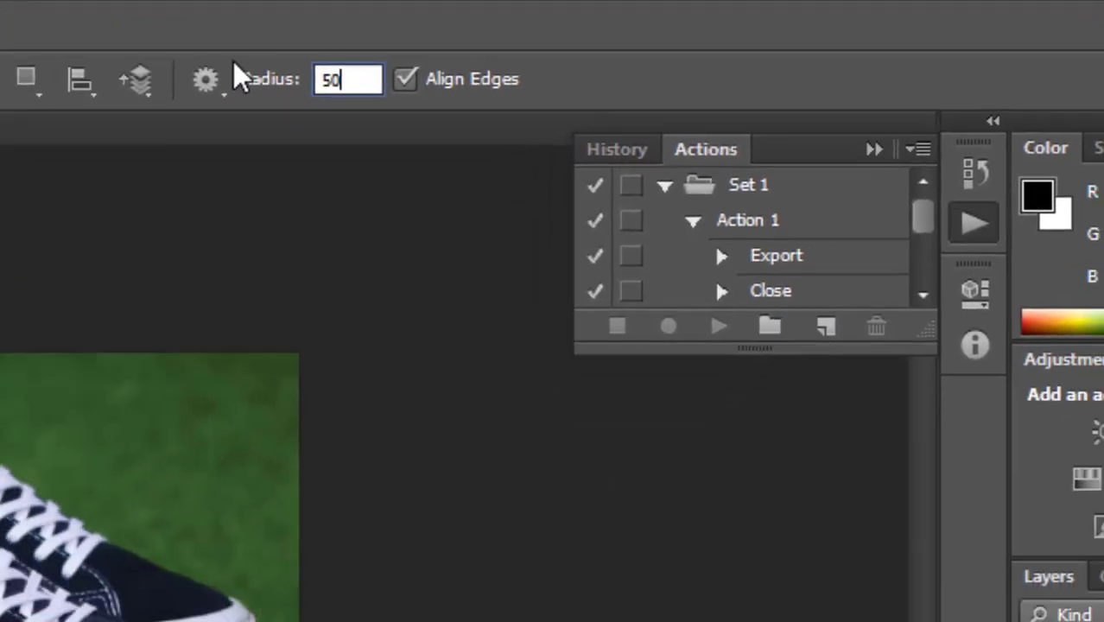
key("Return")
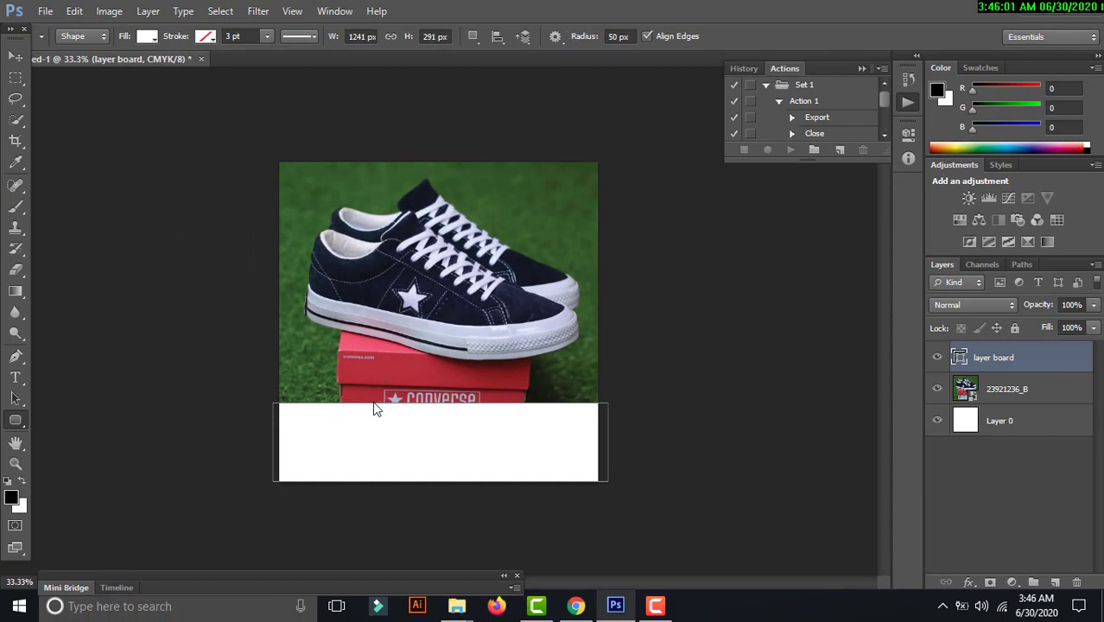
left_click_drag(352, 390, 563, 414)
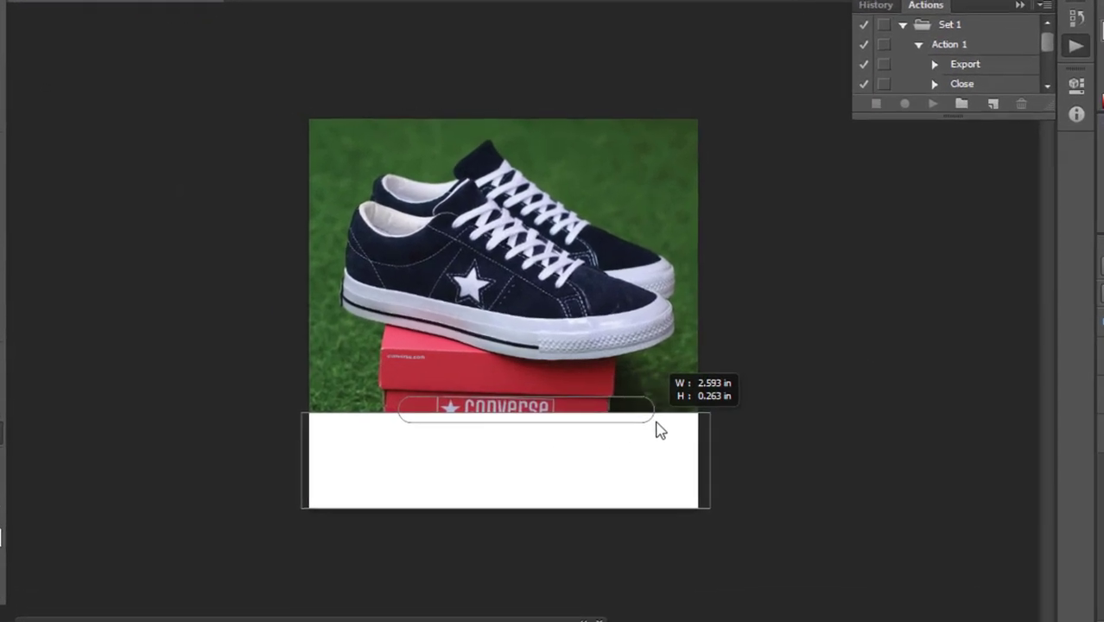
left_click_drag(658, 430, 658, 431)
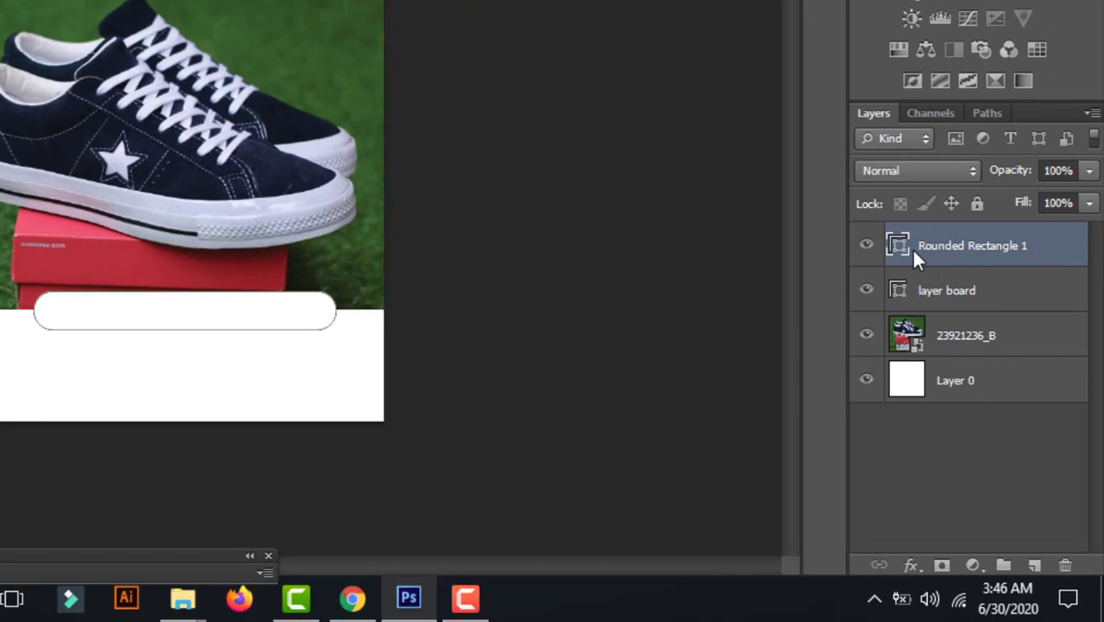
- Fill the pill pure red (ff0000), centre it horizontally on the canvas, and zoom in
double_click(898, 247)
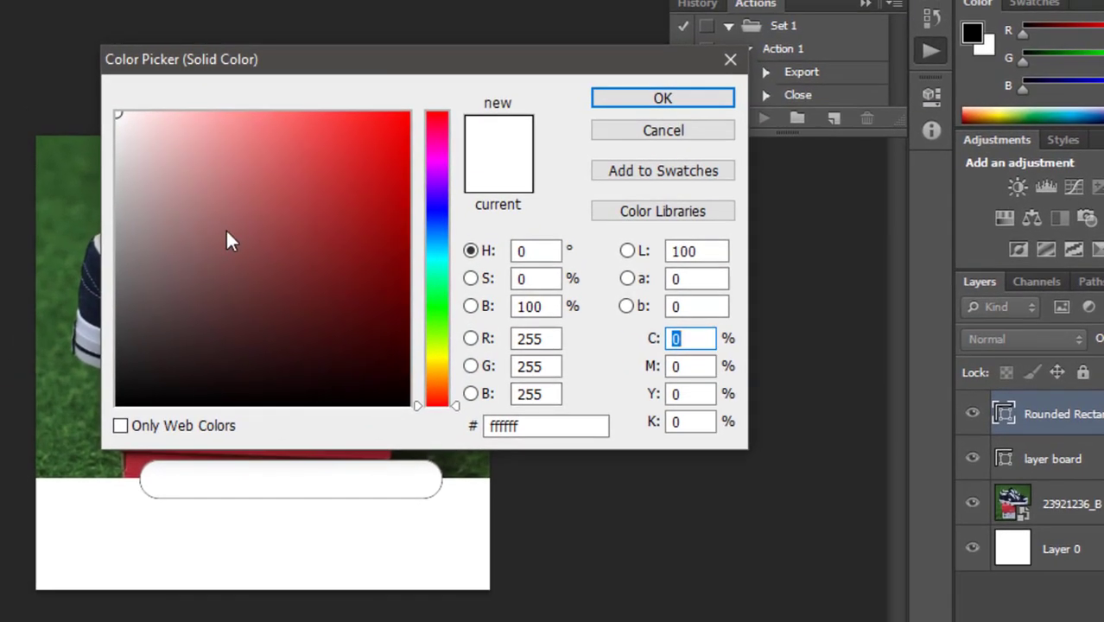
left_click(408, 113)
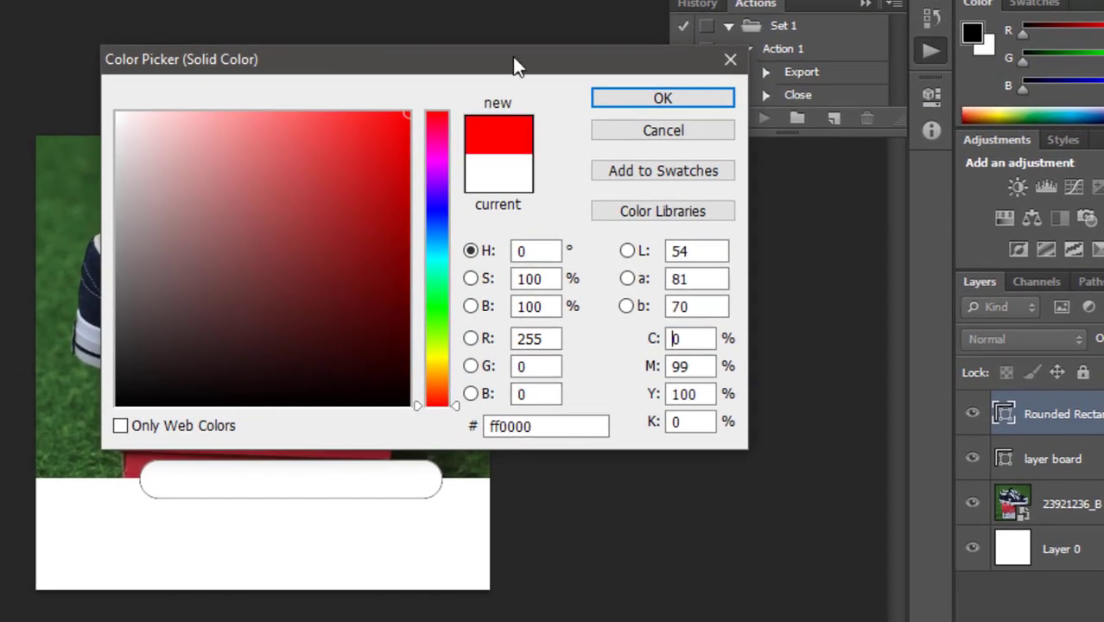
left_click(659, 99)
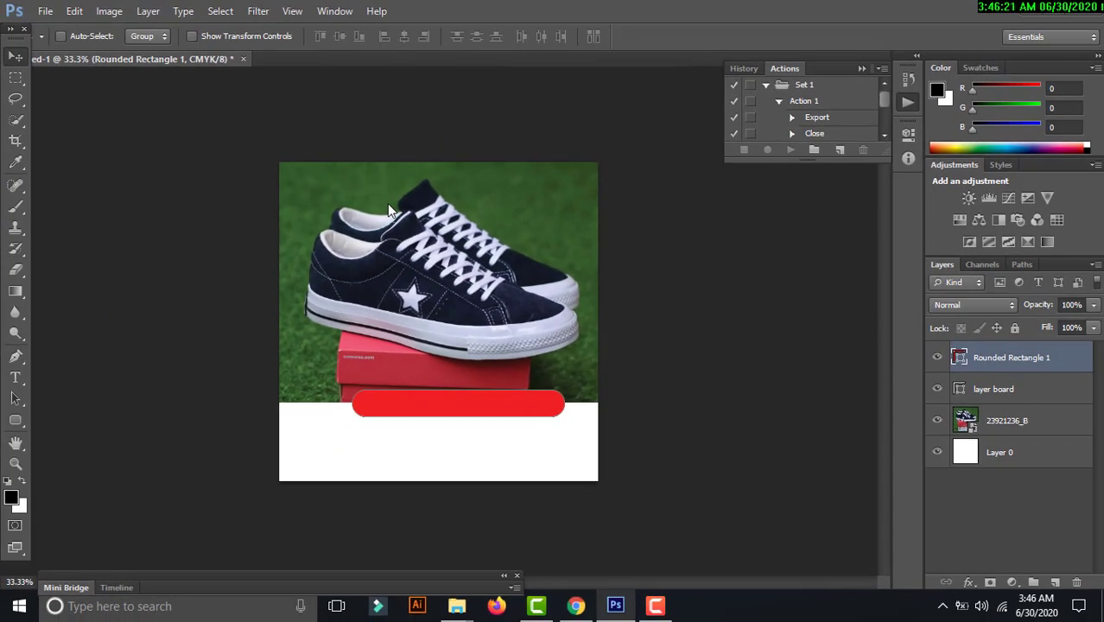
key("ctrl+a")
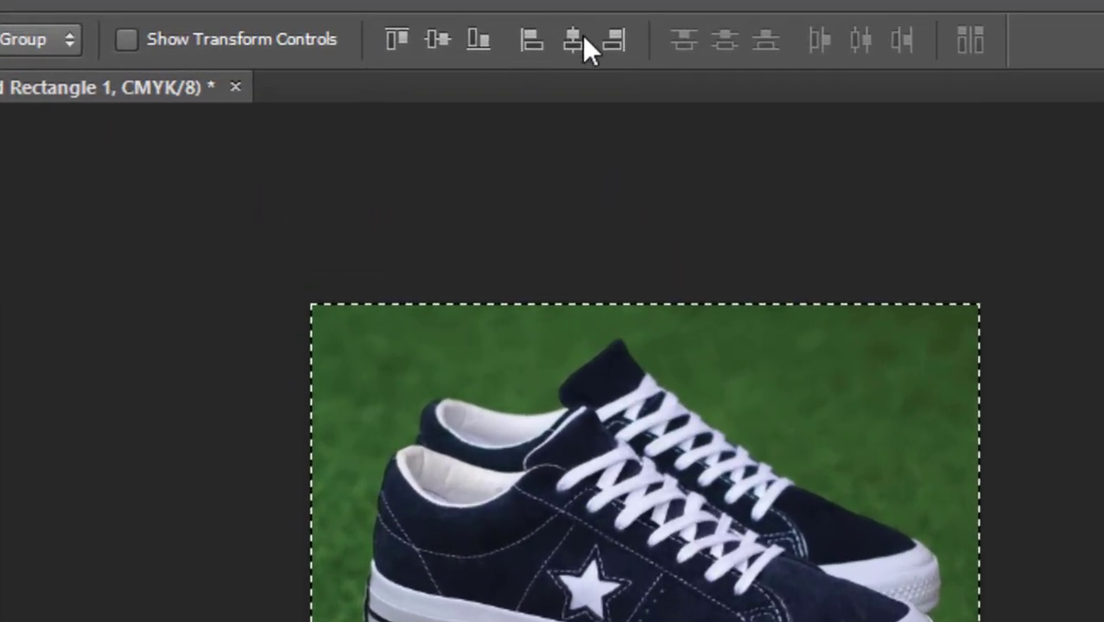
left_click(575, 53)
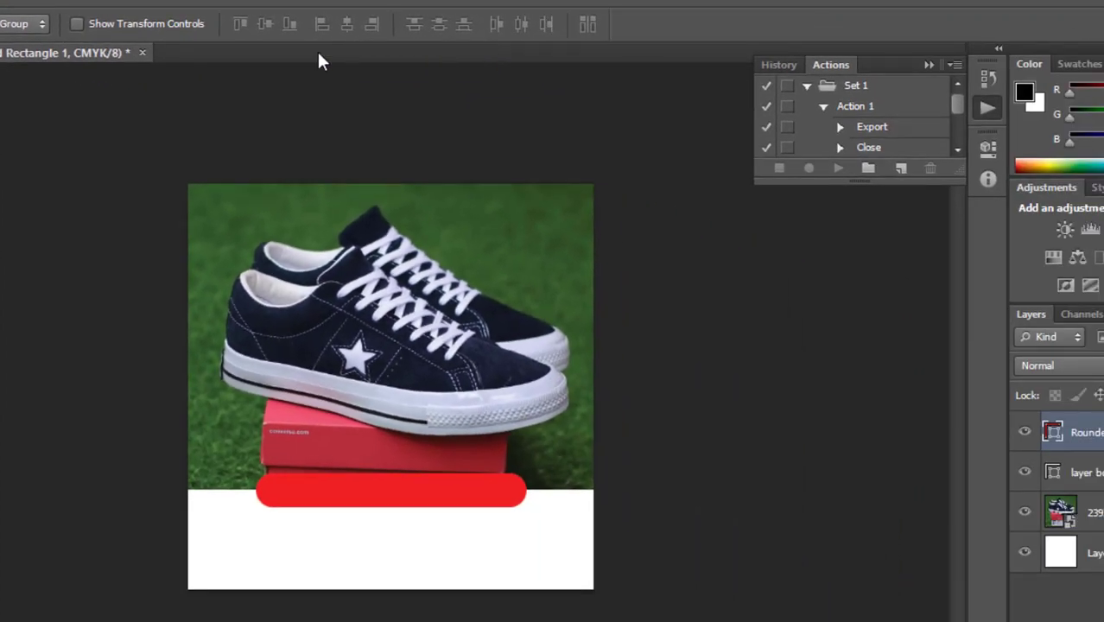
key("z")
left_click(394, 504)
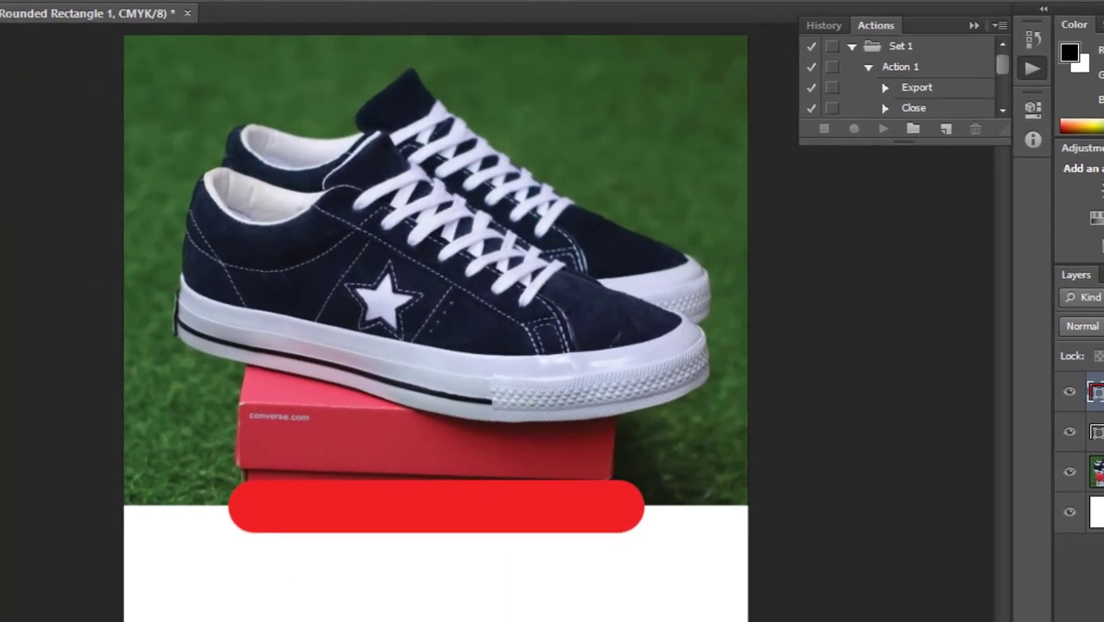
- Draw a second 20 px-radius rounded rectangle below the pill, placed beneath Rounded Rectangle 1
right_click(20, 363)
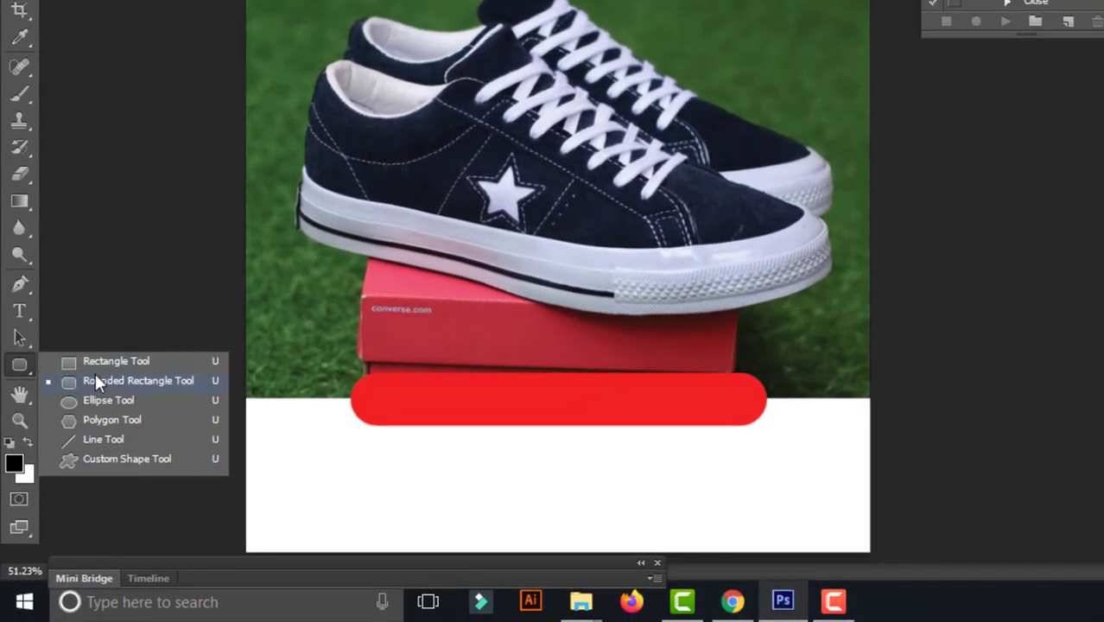
left_click(99, 377)
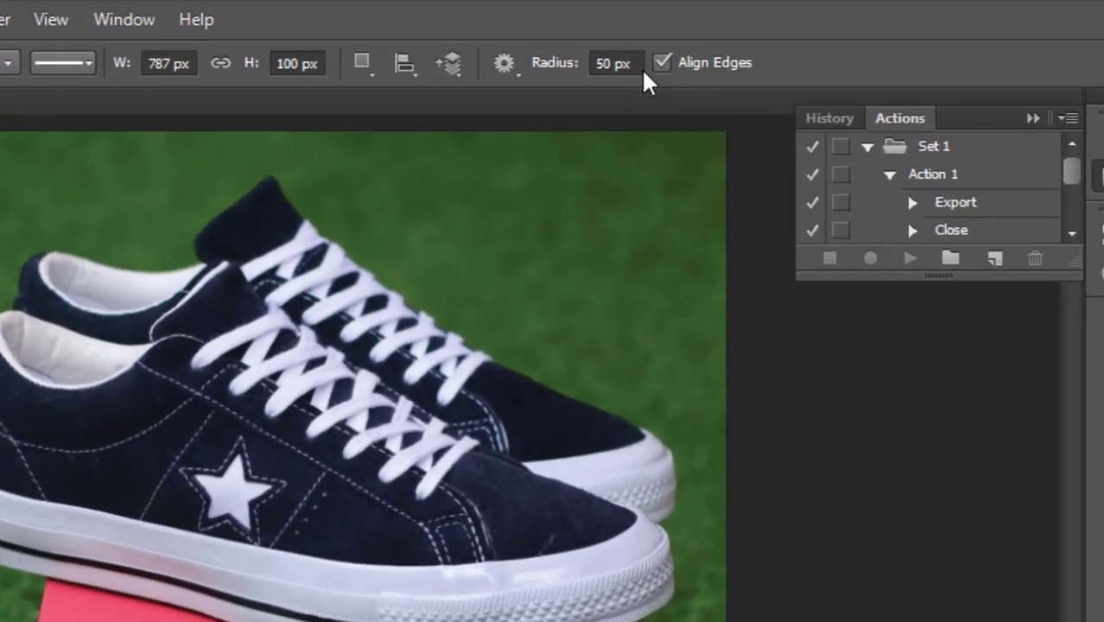
left_click(609, 63)
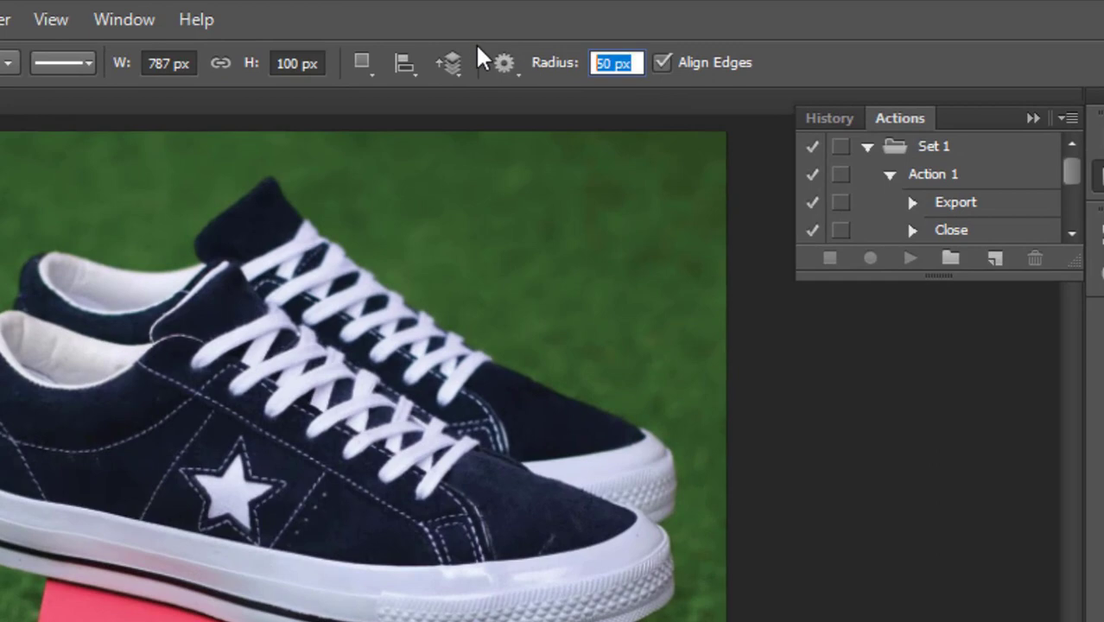
type("20")
key("Return")
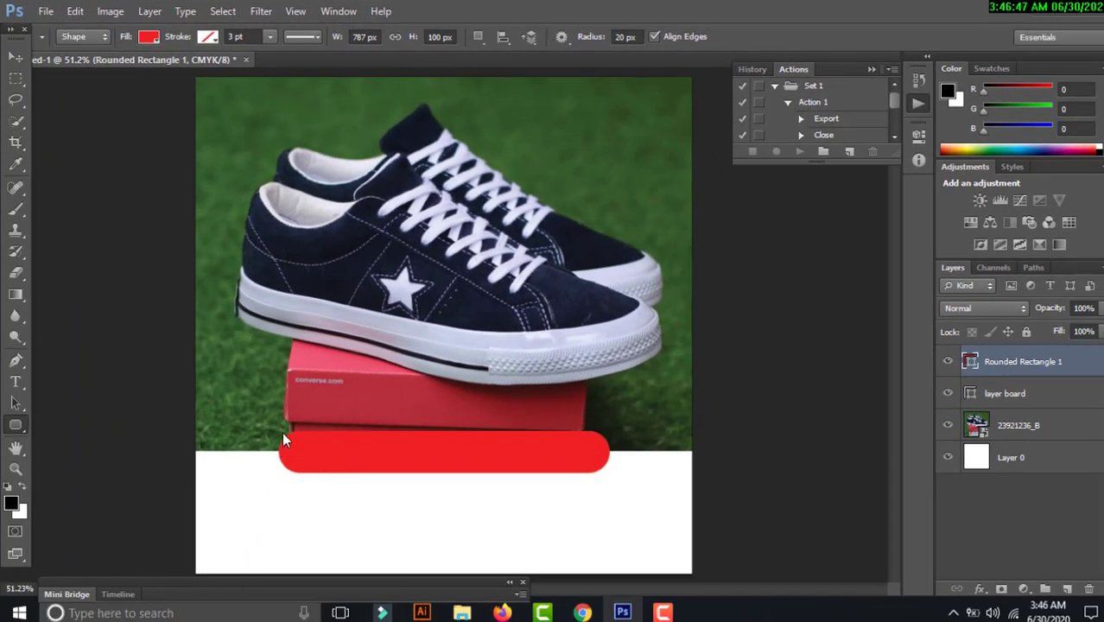
left_click_drag(281, 429, 612, 506)
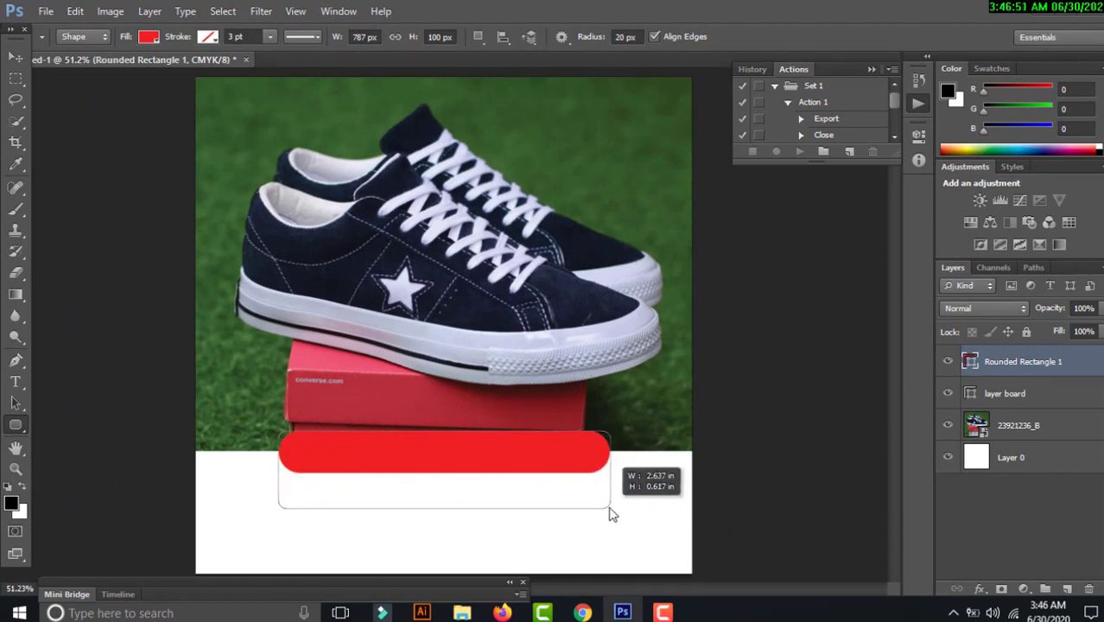
left_click_drag(612, 511, 610, 513)
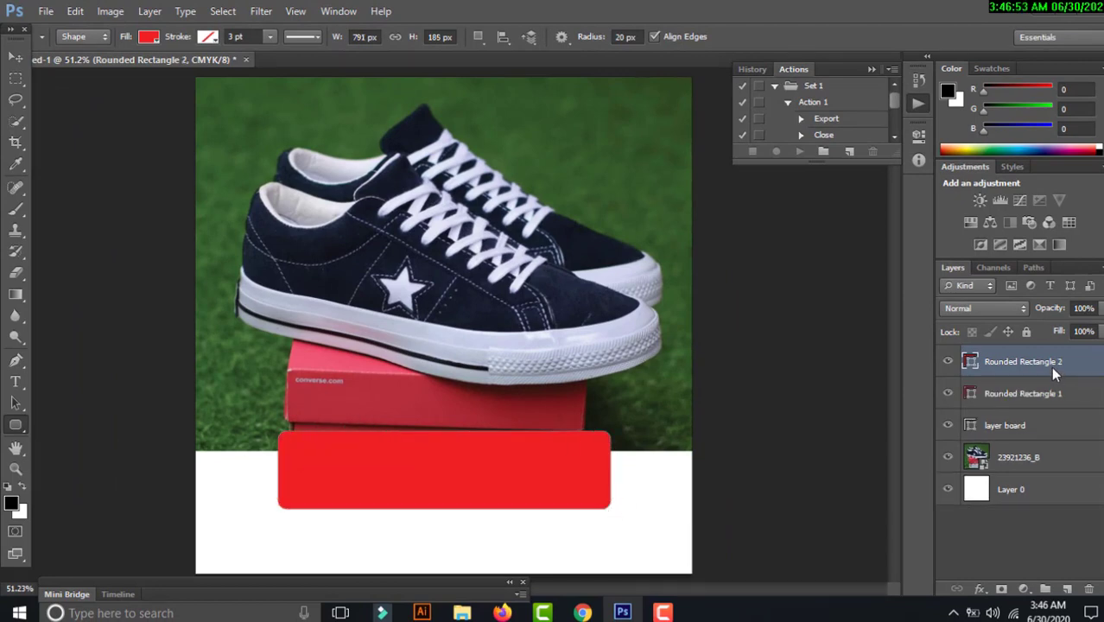
left_click_drag(1052, 371, 1047, 406)
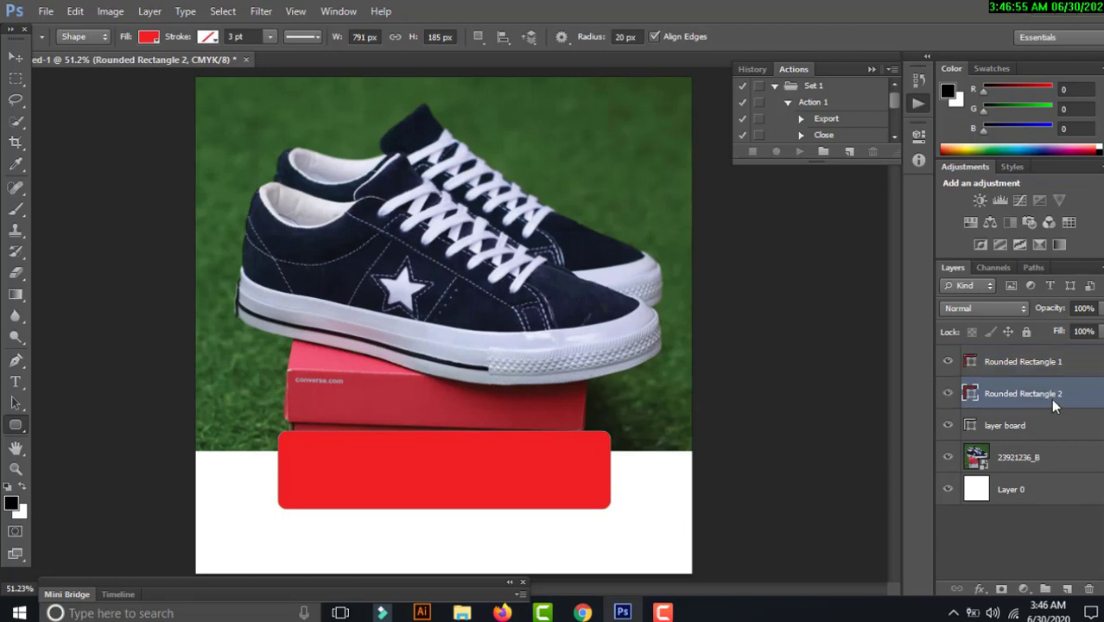
- Enable a Gradient Overlay in Rounded Rectangle 2's layer style
double_click(1052, 401)
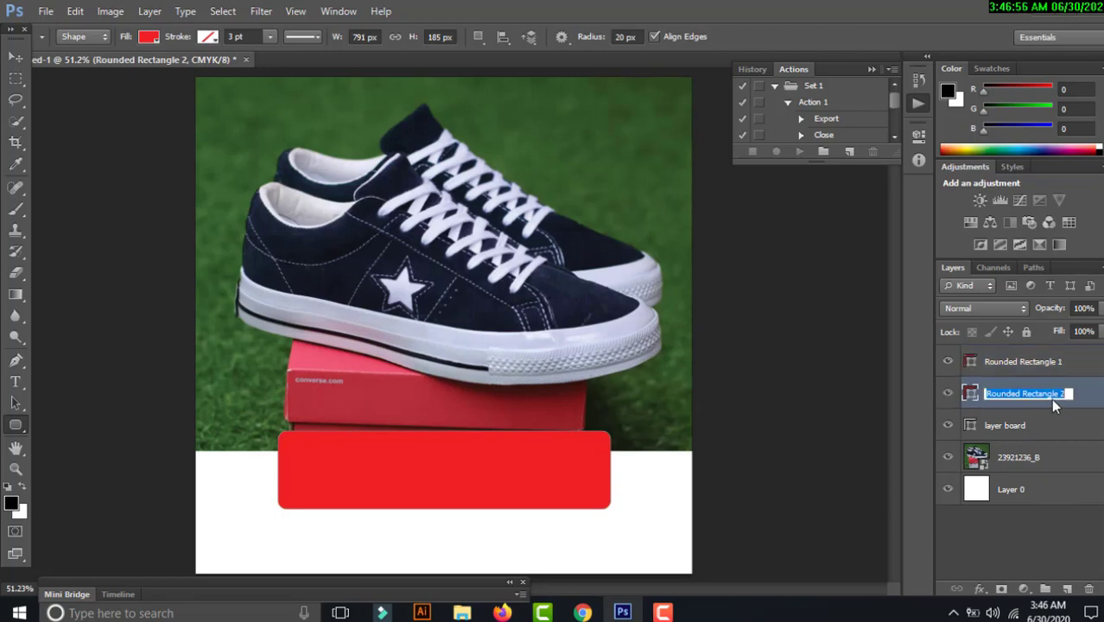
right_click(975, 391)
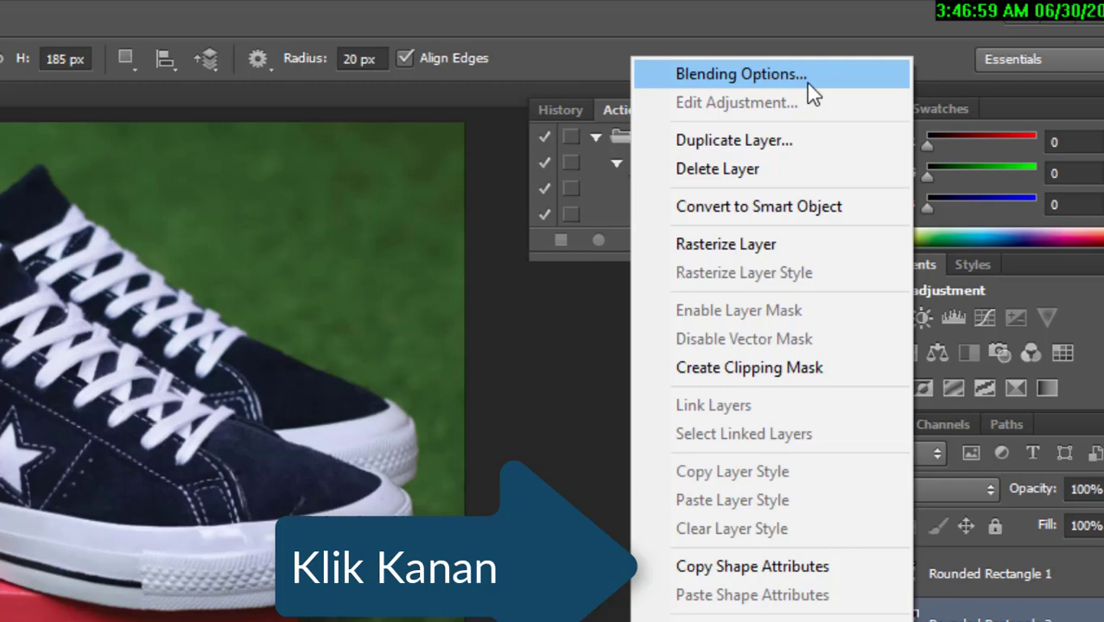
left_click(810, 84)
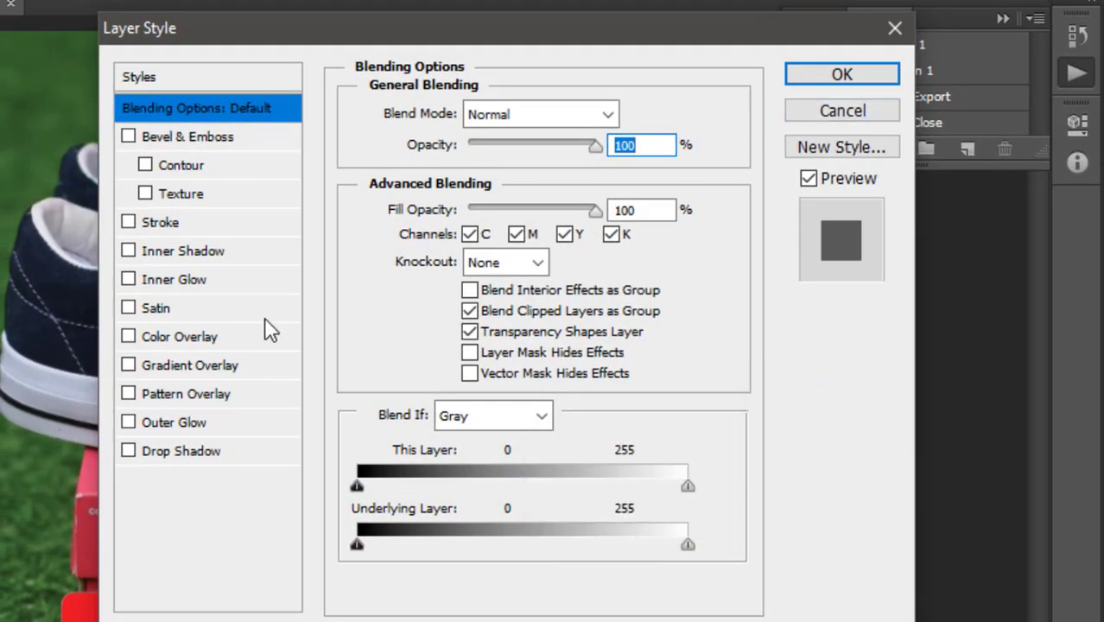
left_click(226, 365)
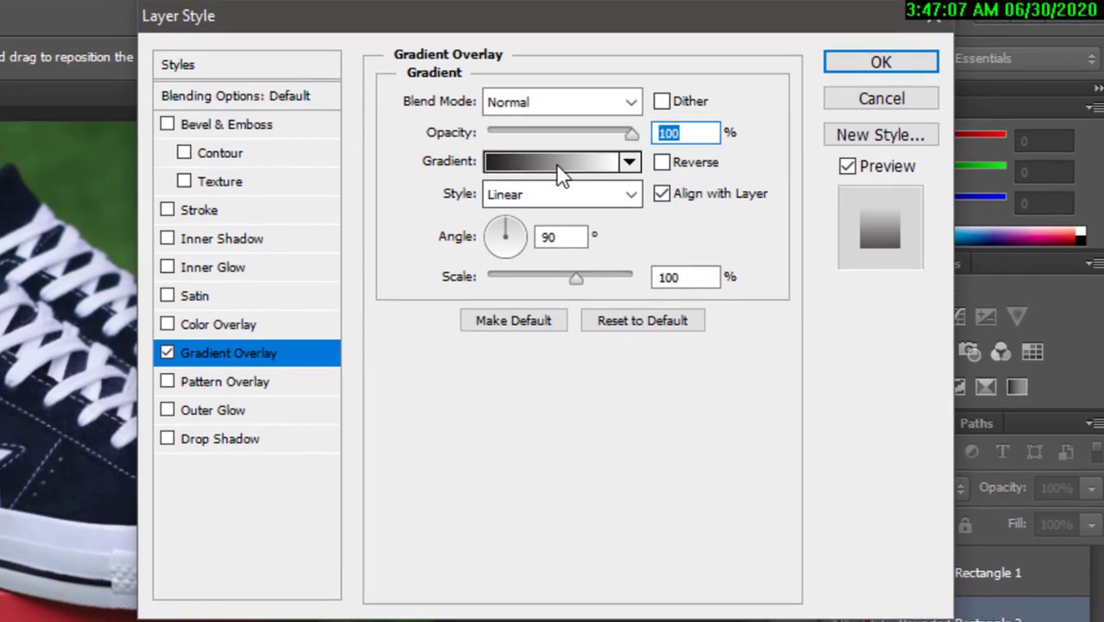
left_click(555, 164)
- Set the gradient's starting stop to bright red ff003a for a red-to-white gradient
double_click(174, 516)
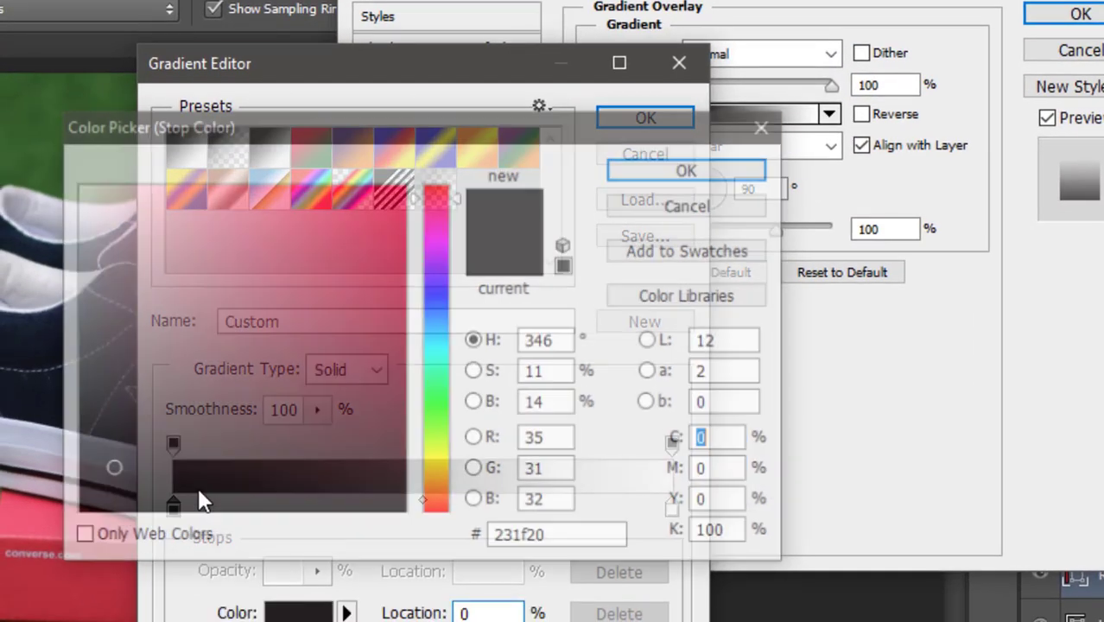
left_click_drag(326, 271, 402, 165)
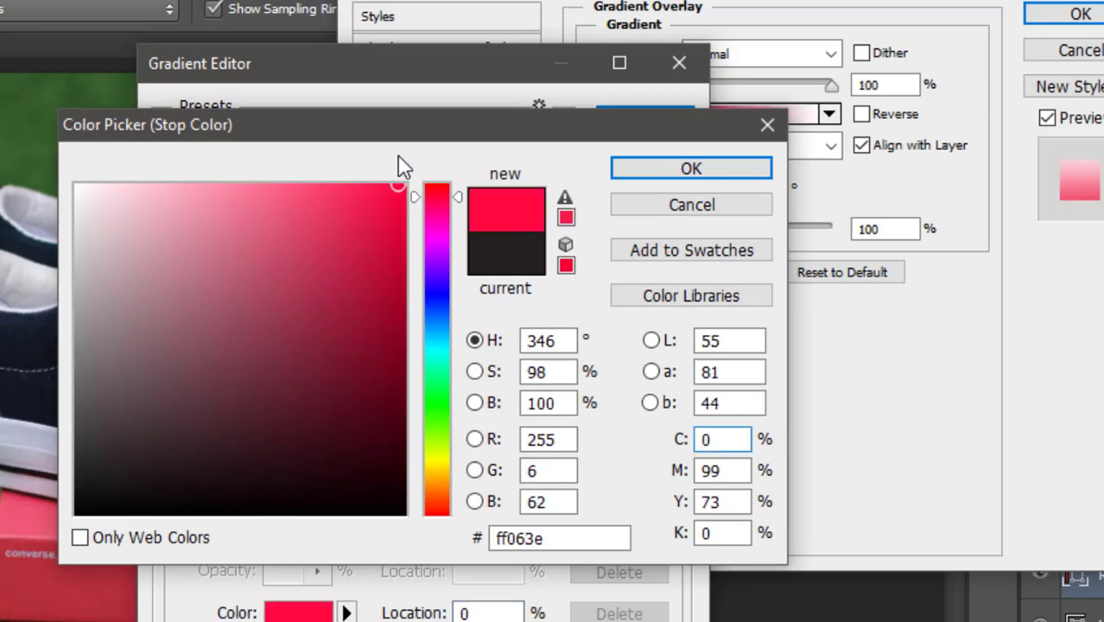
left_click(392, 195)
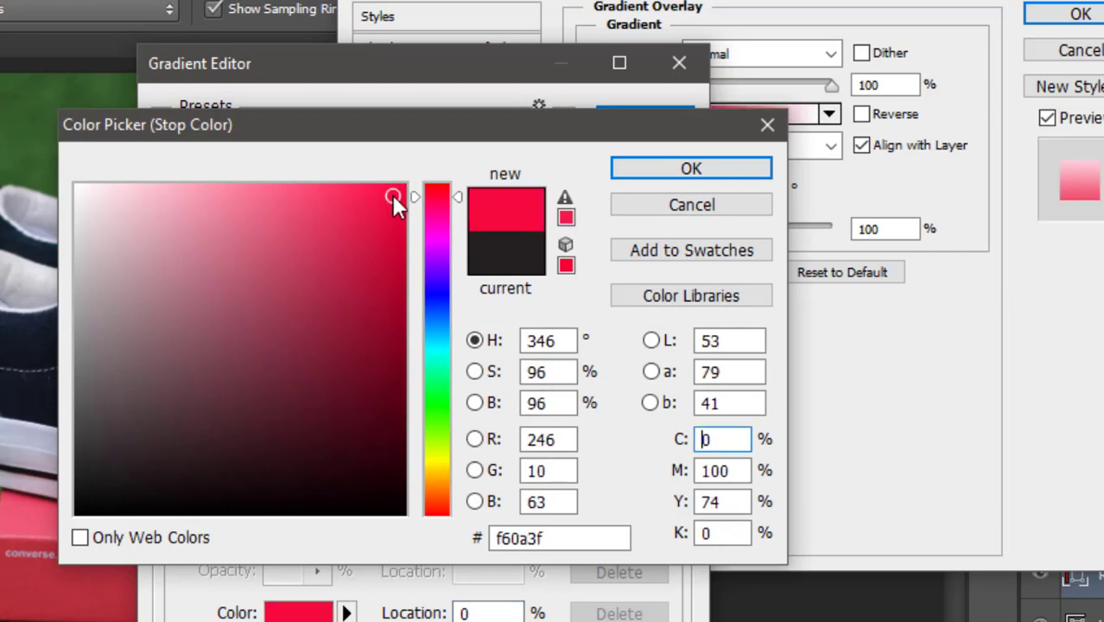
left_click(403, 252)
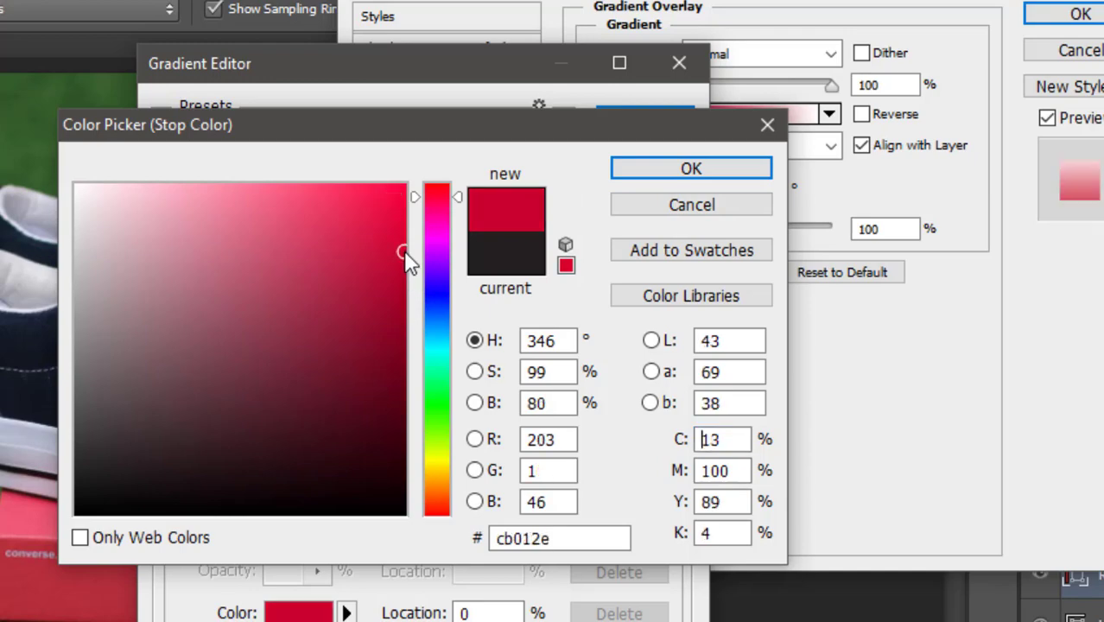
left_click_drag(406, 258, 427, 148)
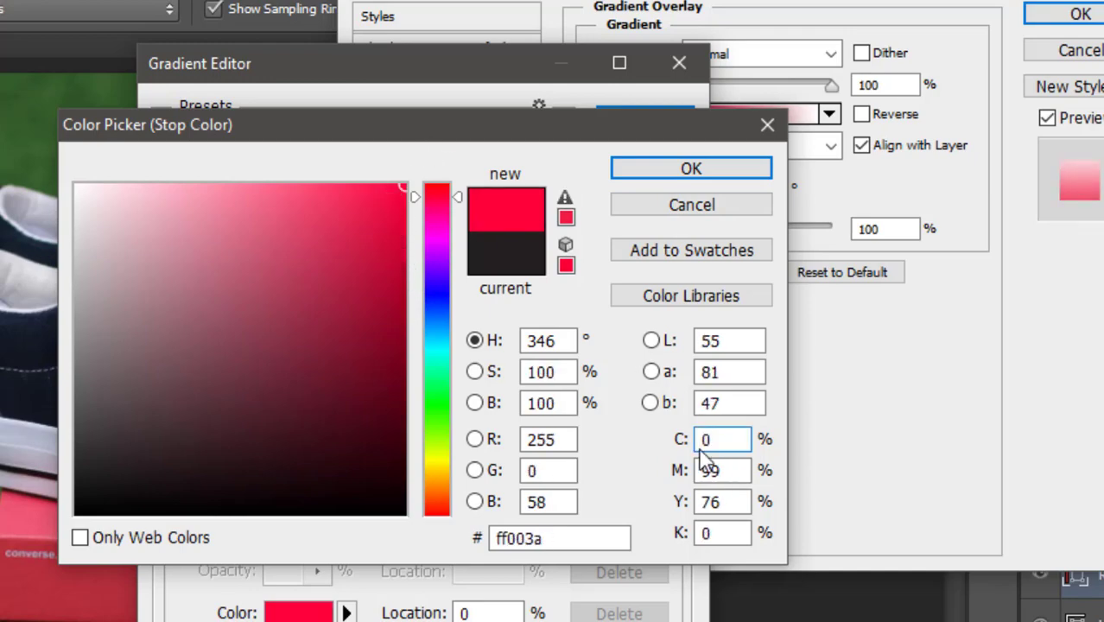
left_click(691, 168)
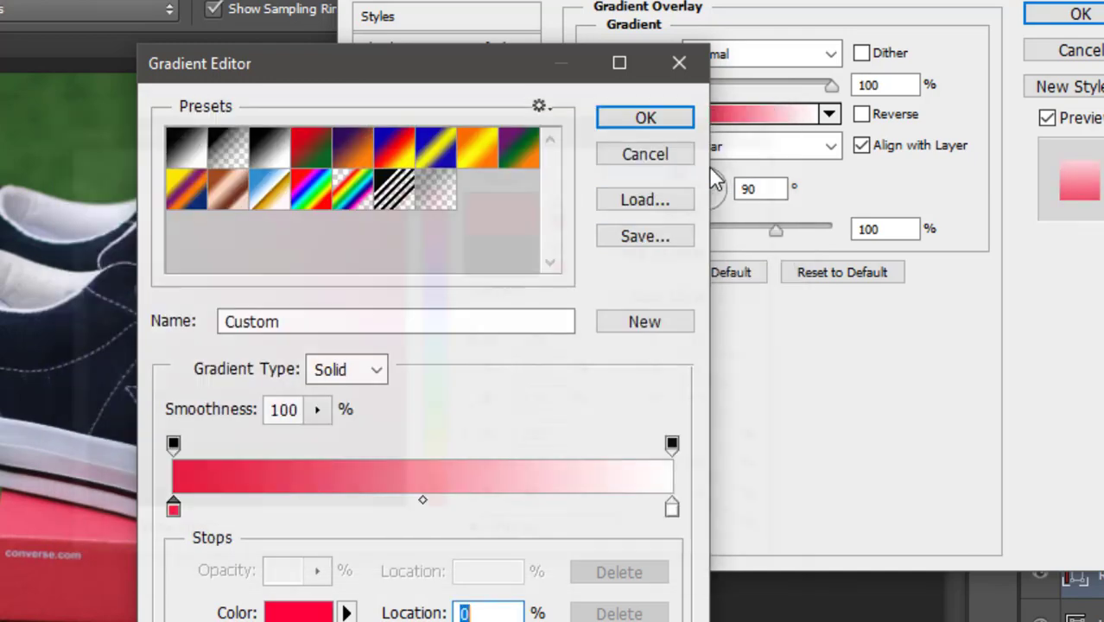
left_click(644, 120)
- Move the white stop inward to shorten the fade and apply the overlay
left_click(777, 117)
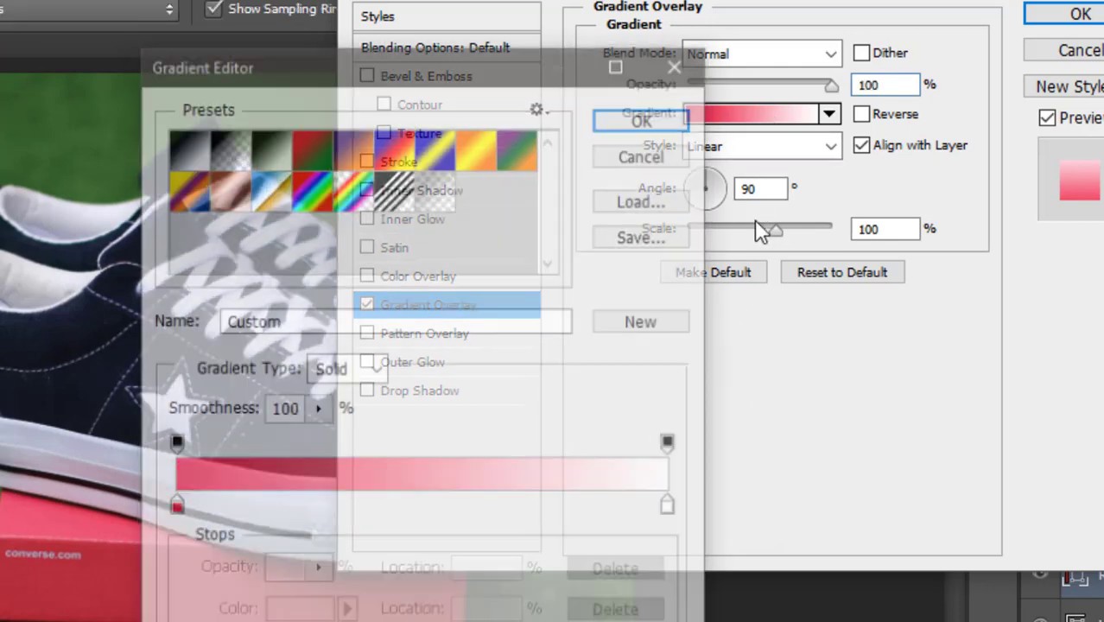
left_click_drag(636, 508, 618, 534)
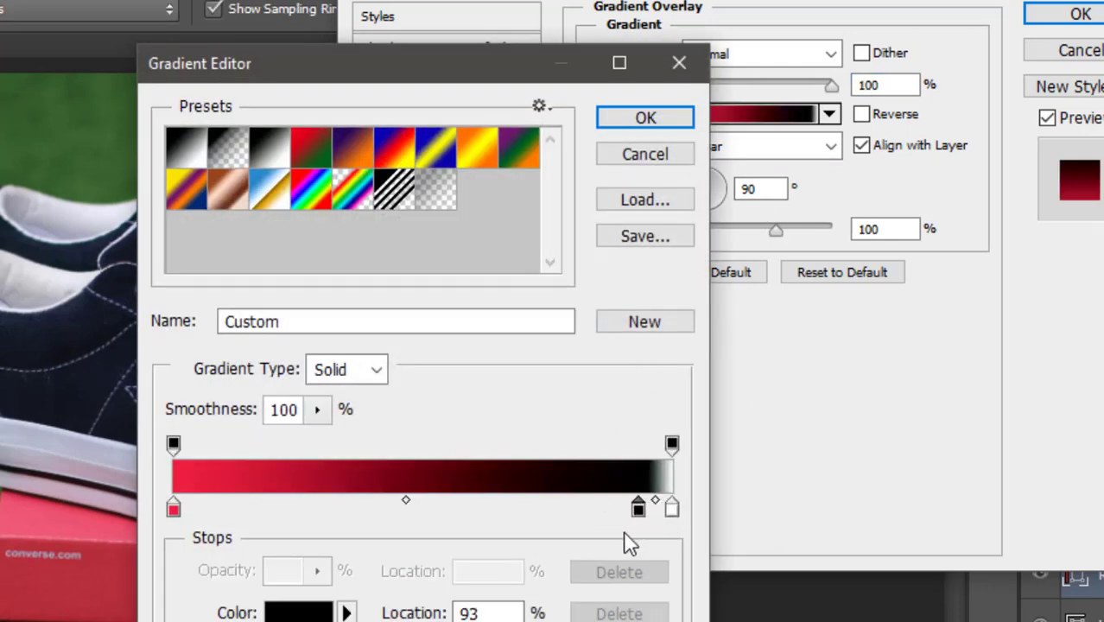
mouse_move(674, 510)
left_mouse_down()
mouse_move(587, 543)
mouse_move(512, 514)
mouse_move(432, 527)
left_mouse_up()
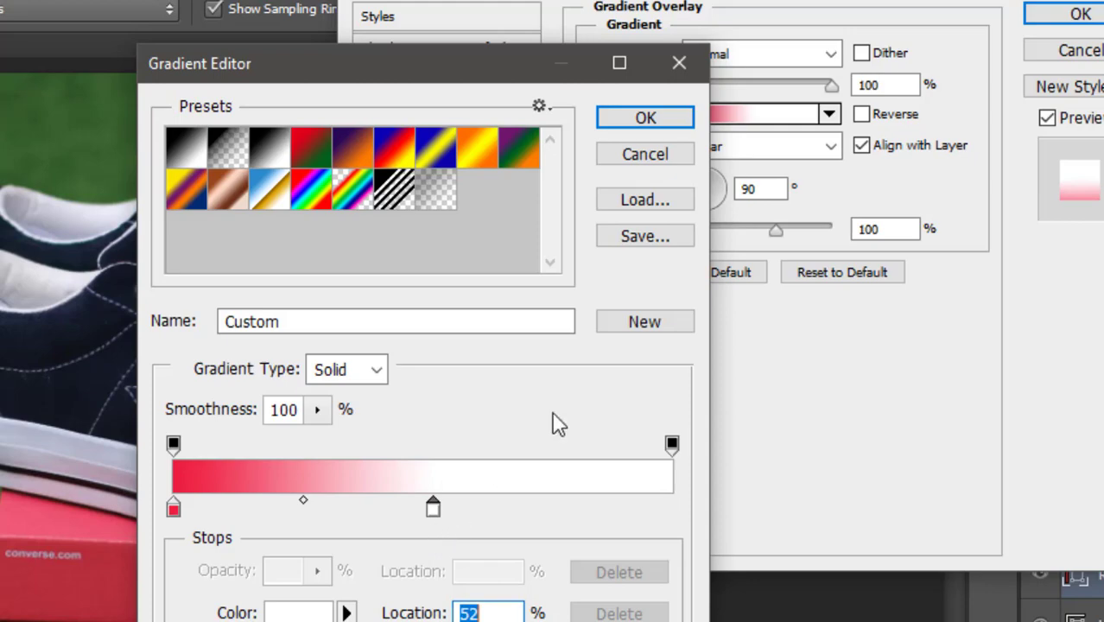
left_click(689, 117)
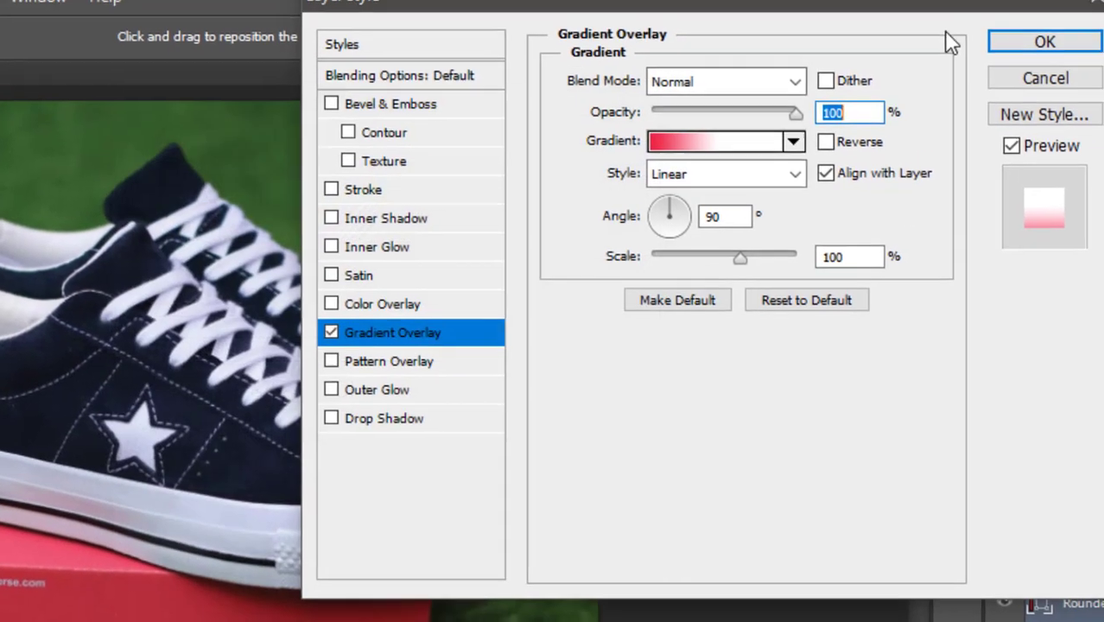
left_click(1002, 41)
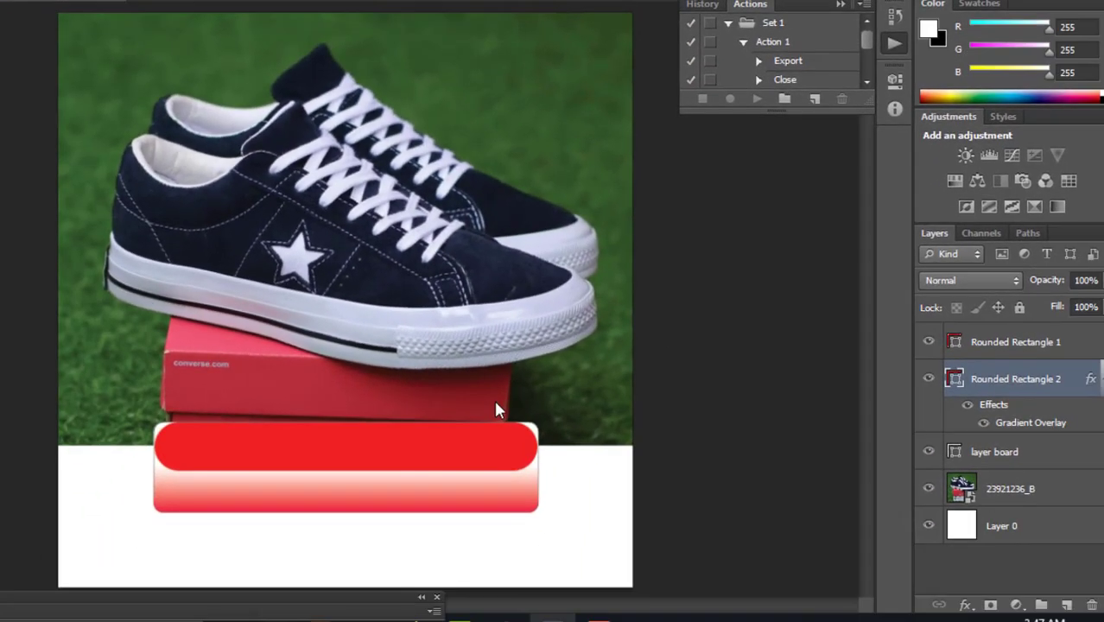
- Stretch Rounded Rectangle 1's red pill to about 2.730 in wide and nudge it up twice
scroll(467, 406, "up", 1)
scroll(485, 401, "down", 3)
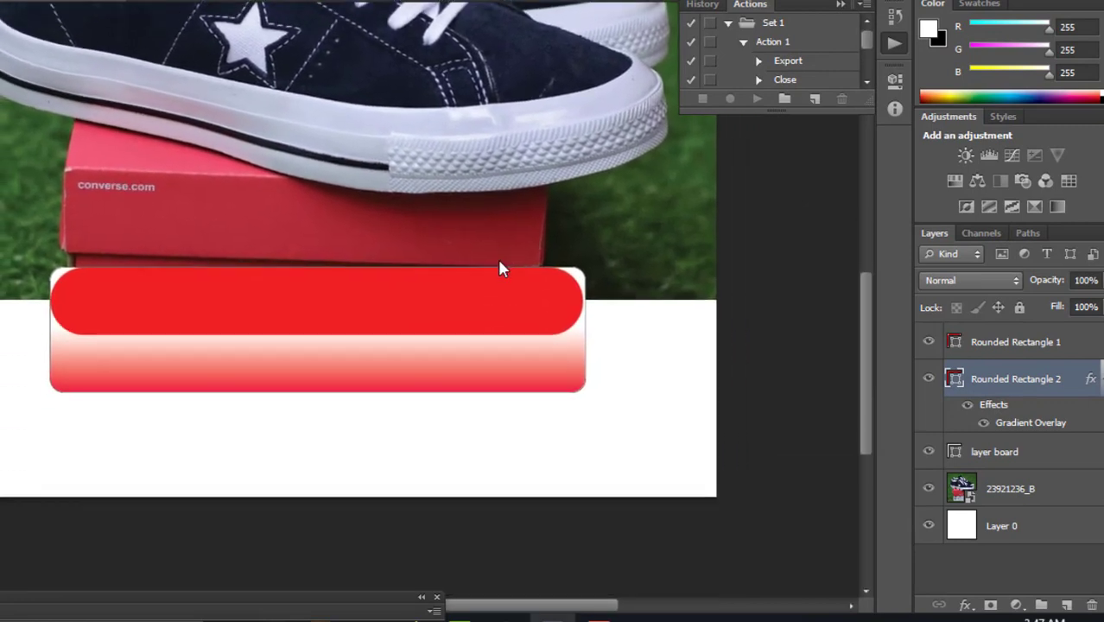
left_click(985, 343)
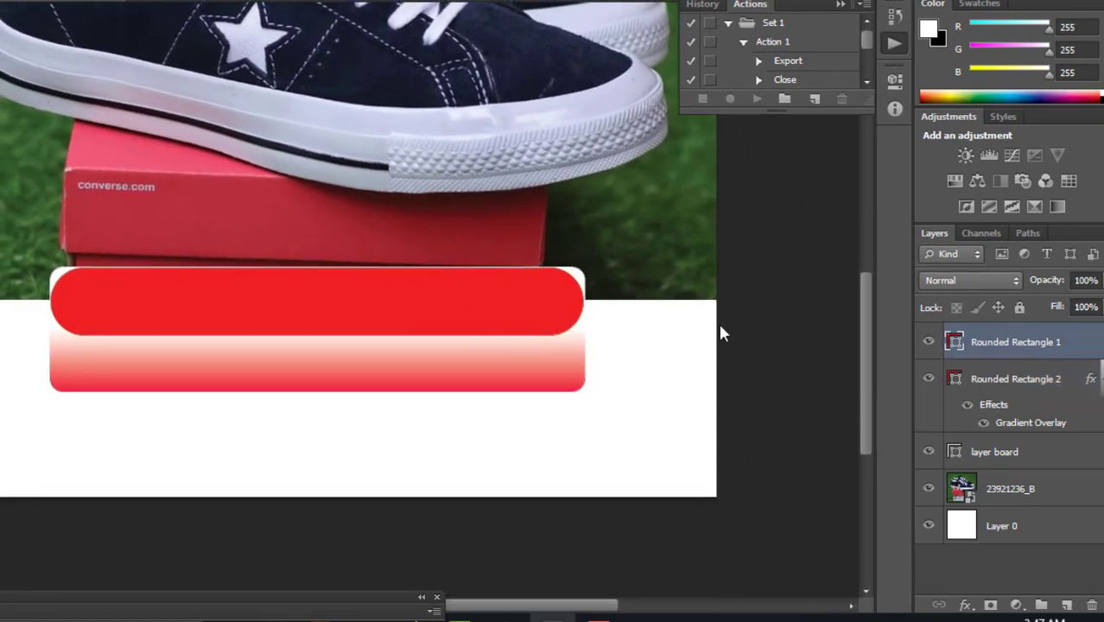
key("ctrl+t")
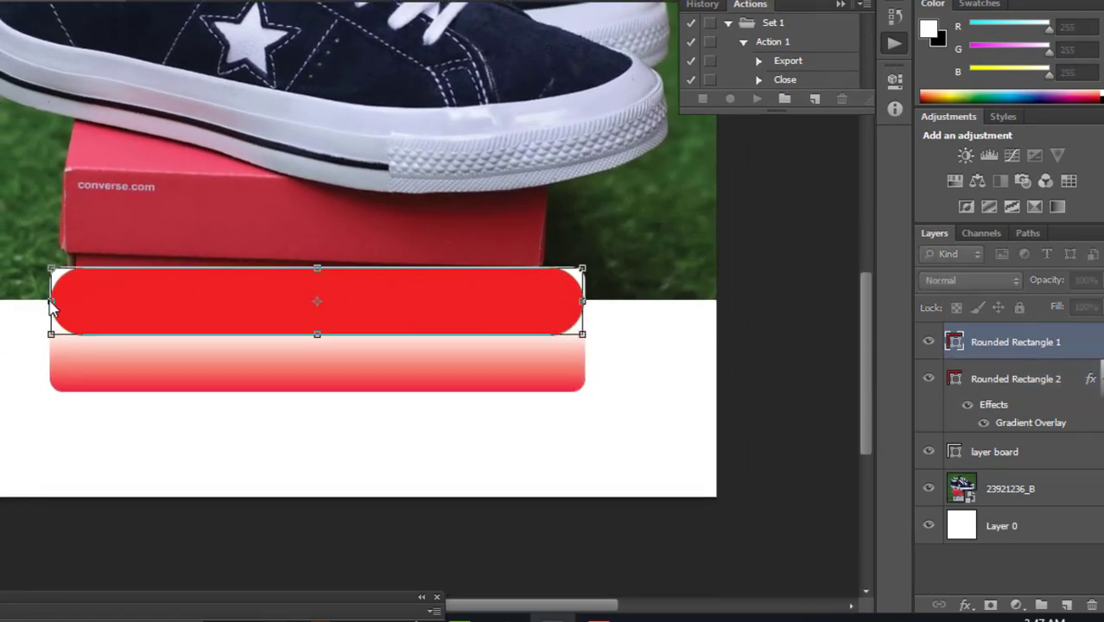
left_click_drag(50, 301, 42, 317)
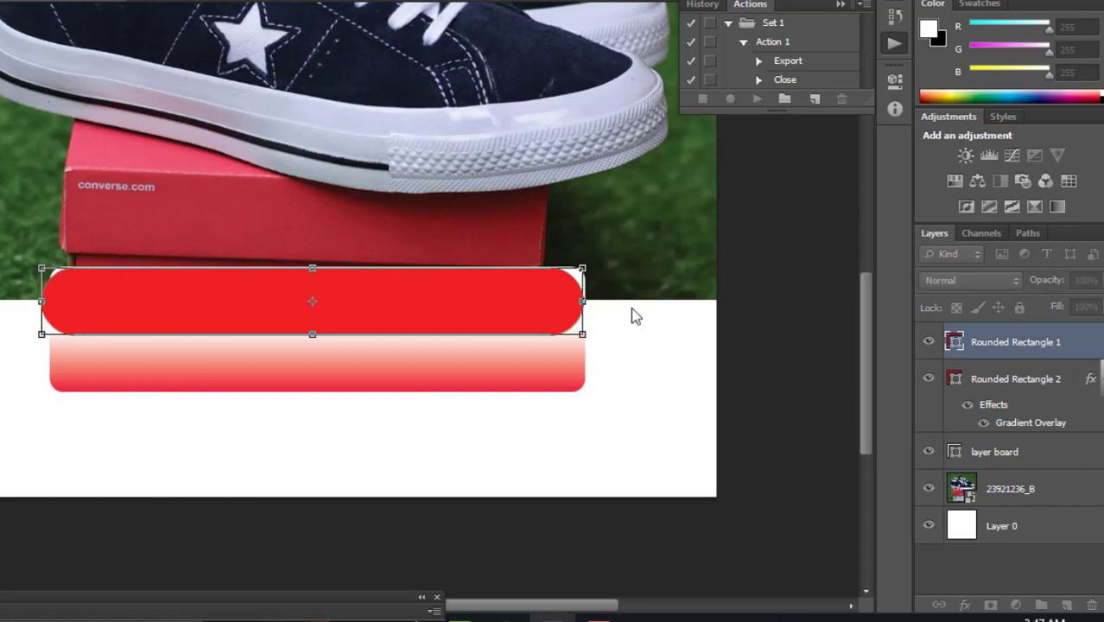
left_click_drag(591, 299, 601, 305)
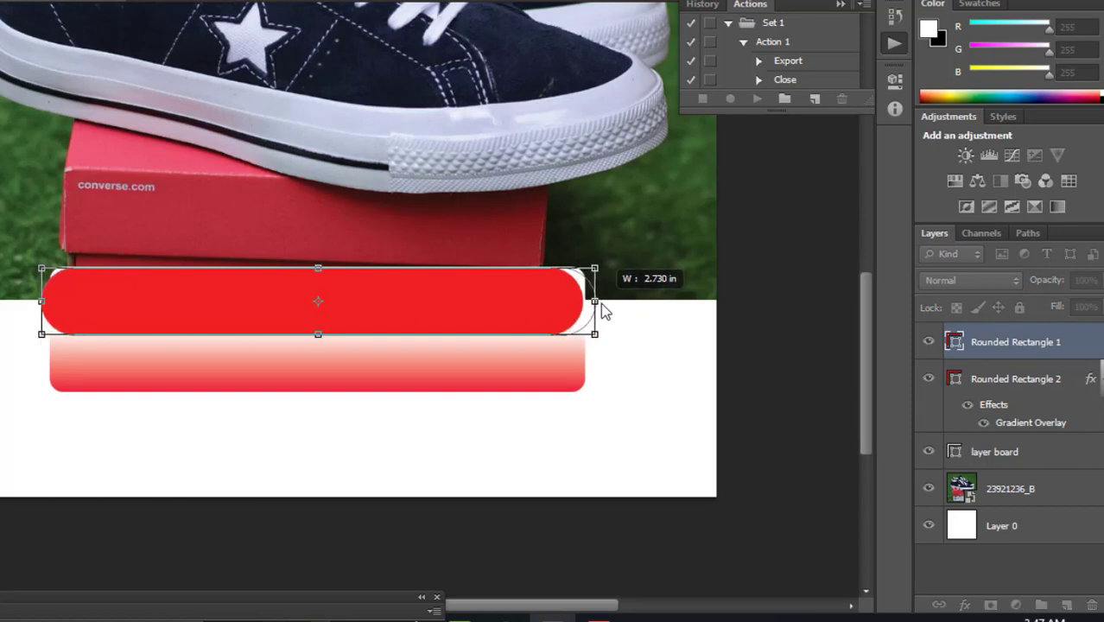
key("Up")
key("Up")
key("Up")
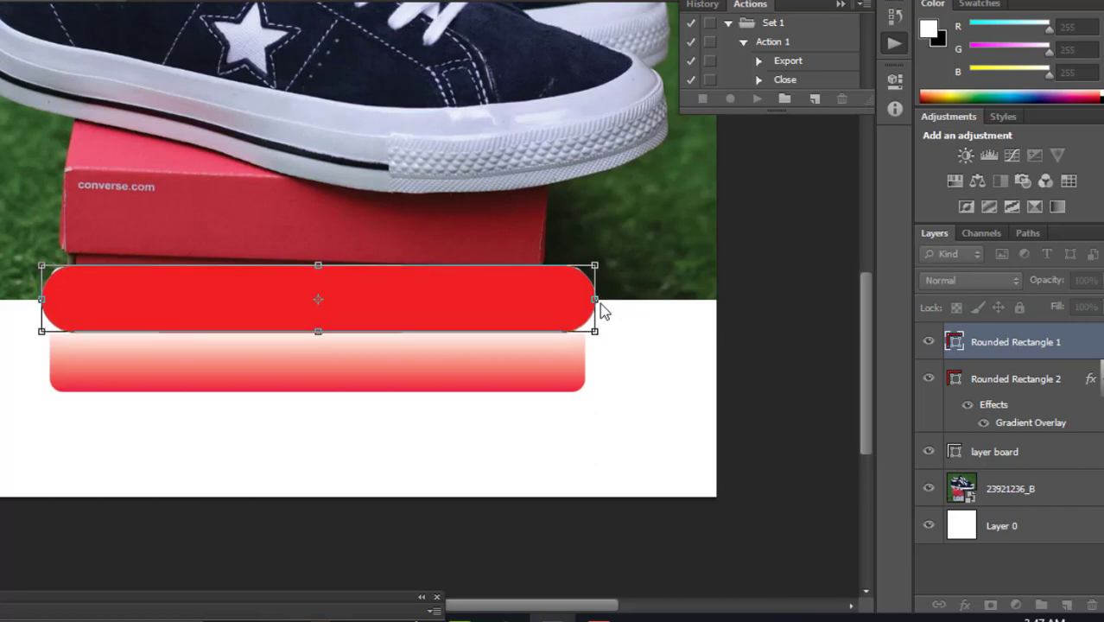
key("Up")
key("Up")
key("Up")
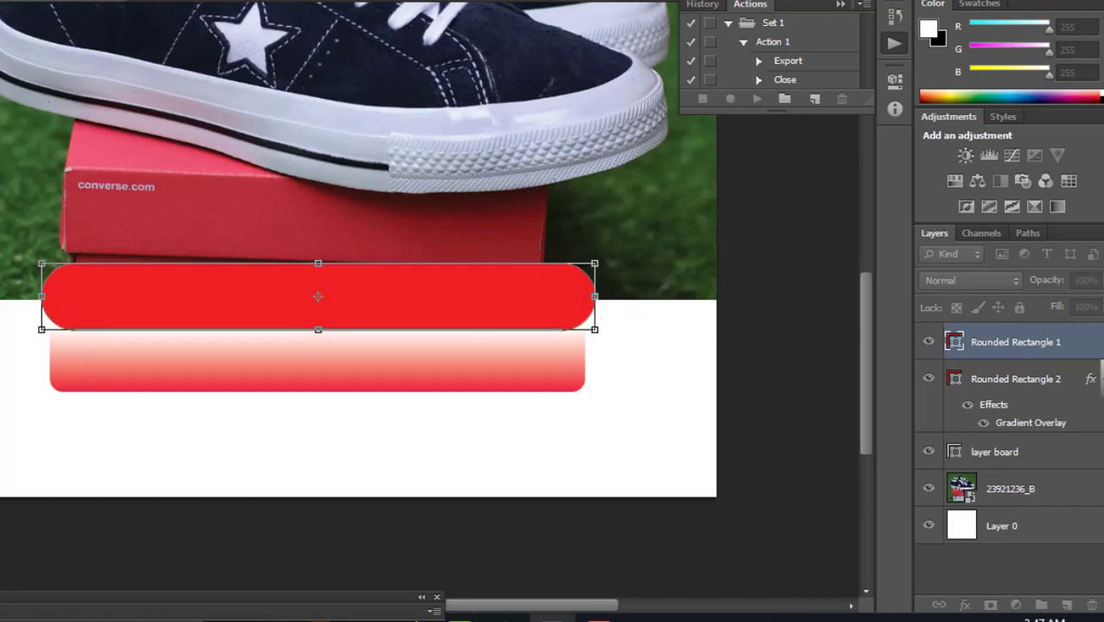
- Group both rounded rectangles, then shrink the group and move it up and right
key("Return")
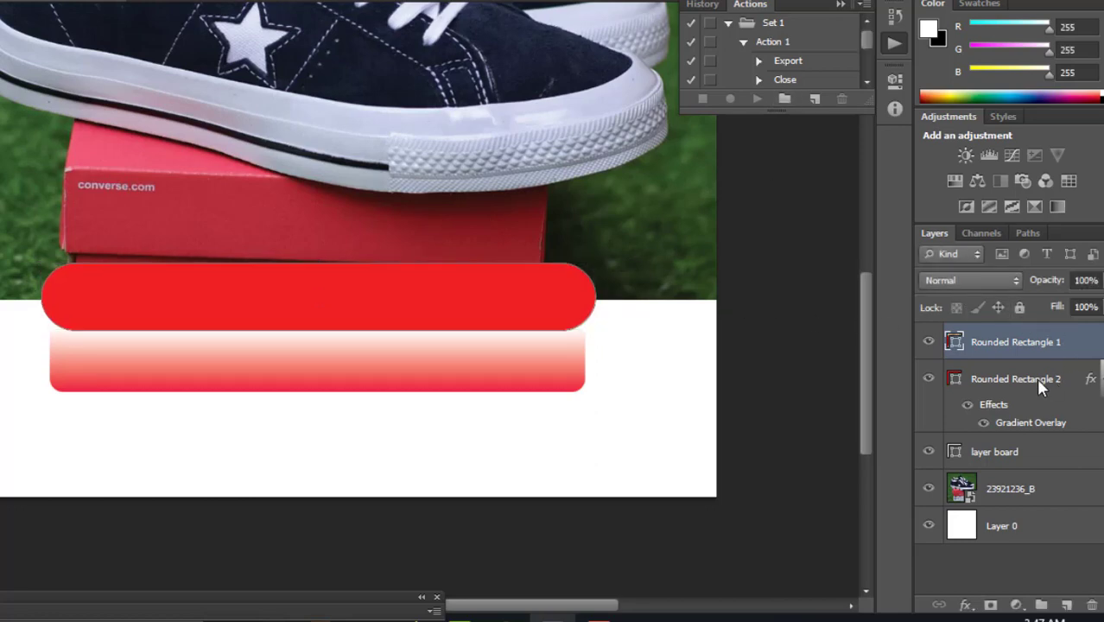
left_click(1039, 378, "shift")
key("ctrl+g")
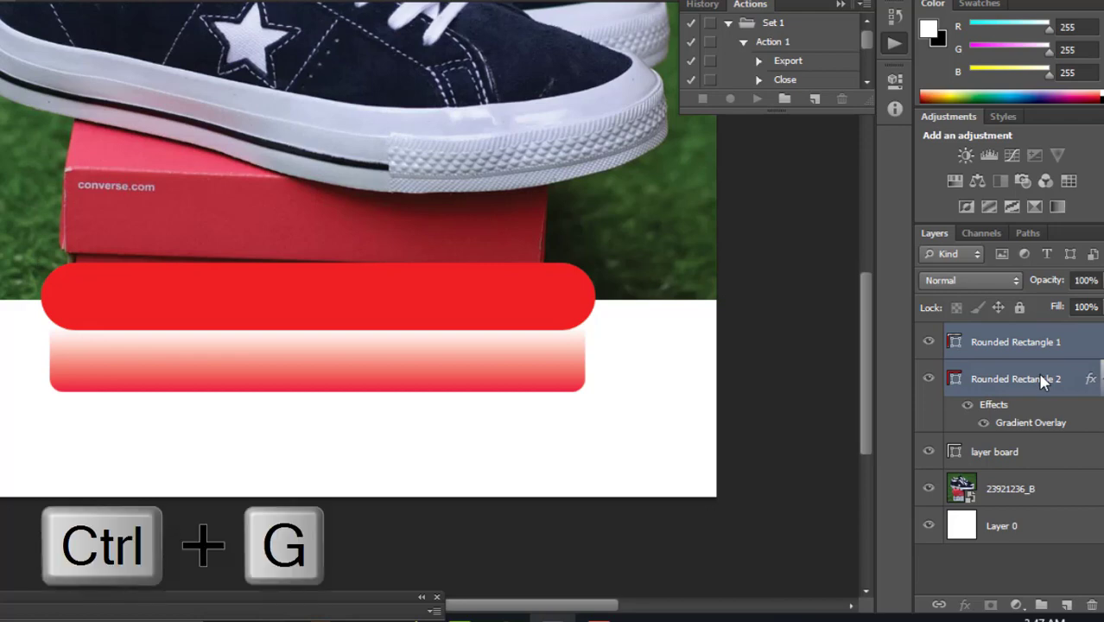
key("ctrl+t")
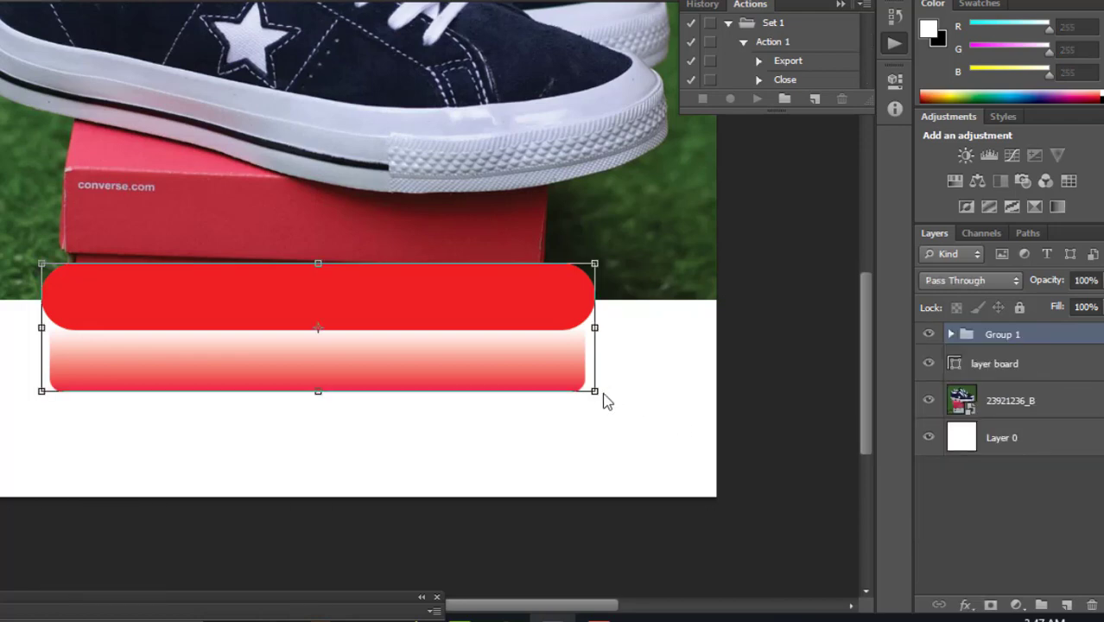
left_click_drag(599, 394, 508, 370)
left_click_drag(429, 345, 469, 315)
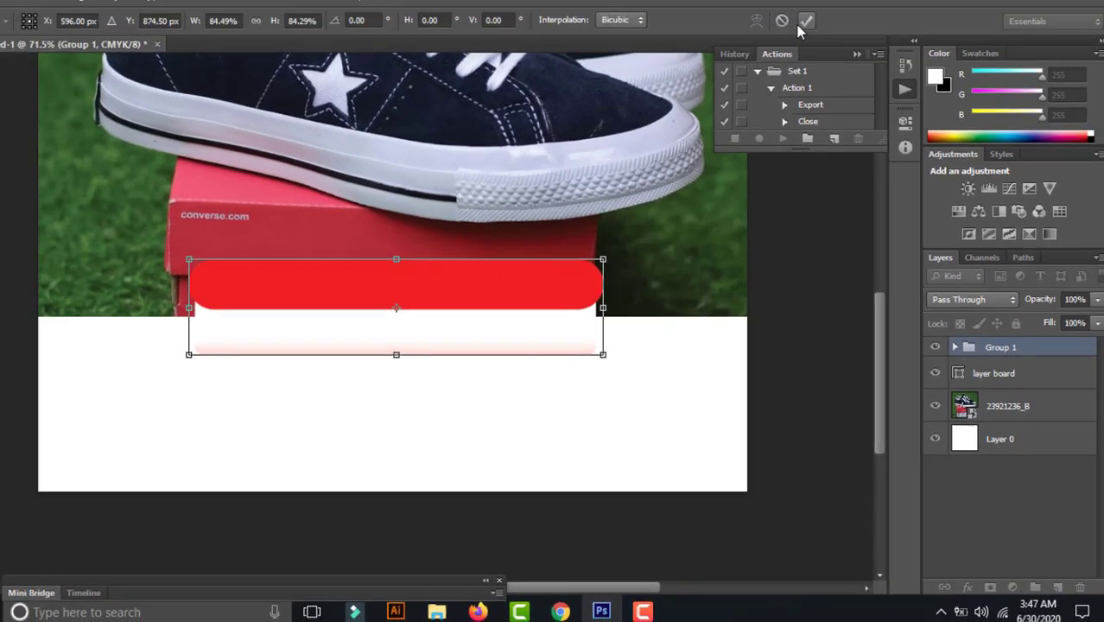
left_click(806, 36)
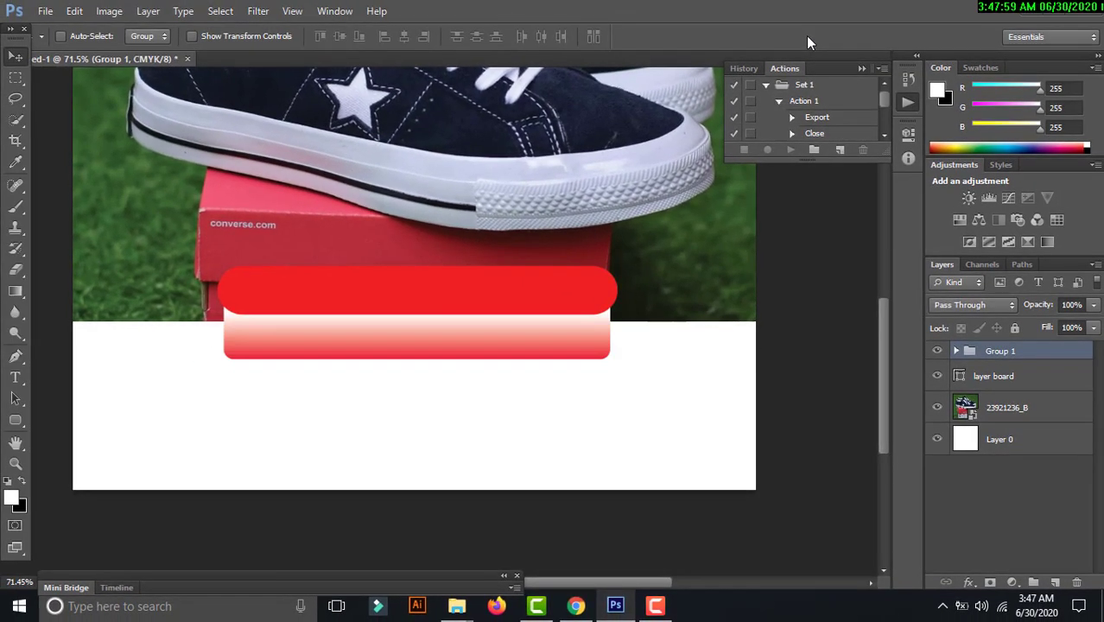
- Centre the grouped bars horizontally on the canvas and zoom the view
key("ctrl+a")
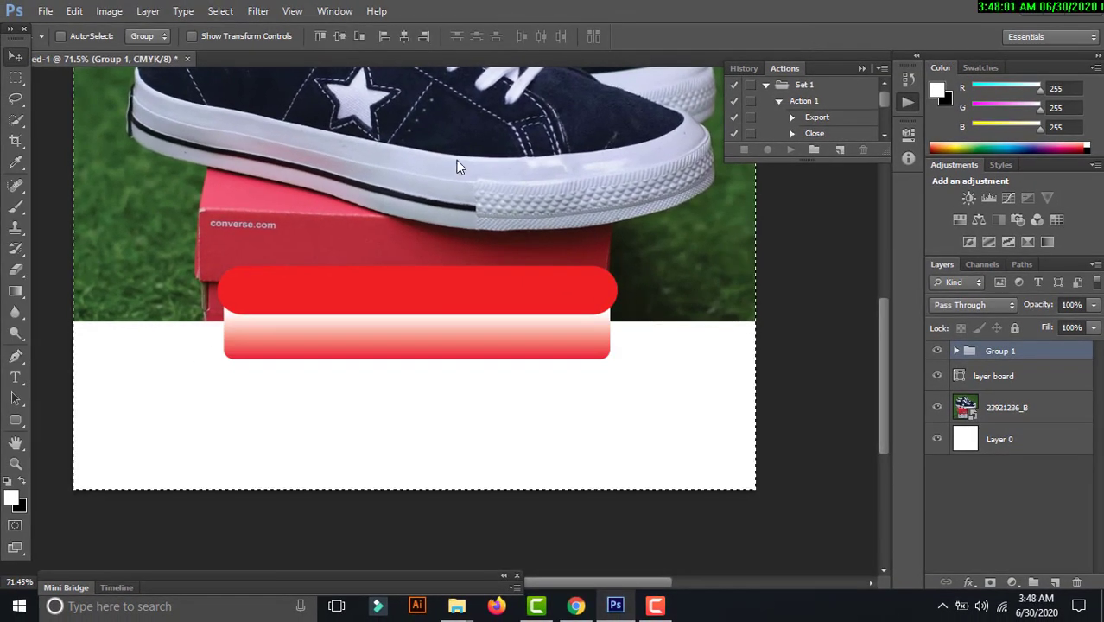
left_click(403, 35)
key("z")
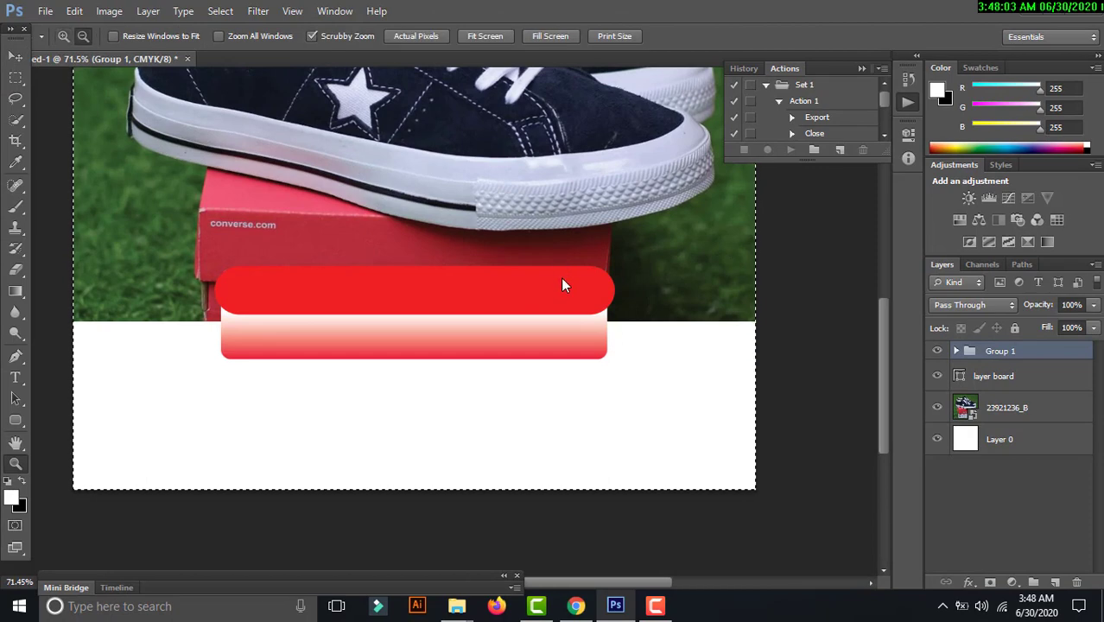
left_click(562, 285, "alt")
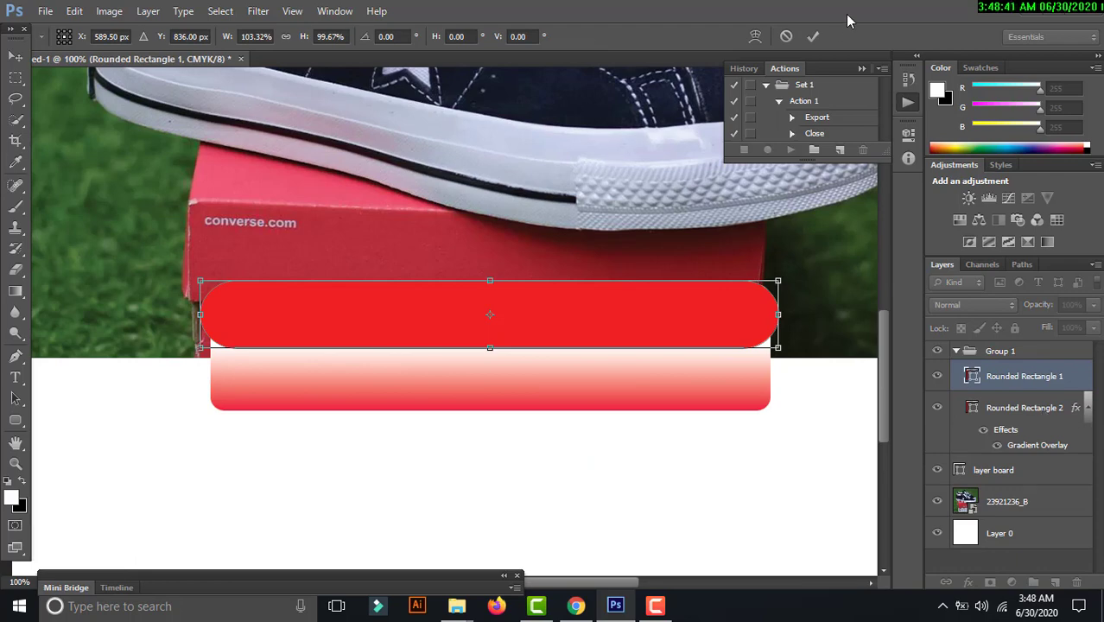
- Centre the gradient pill horizontally under the red title pill
left_click(814, 37)
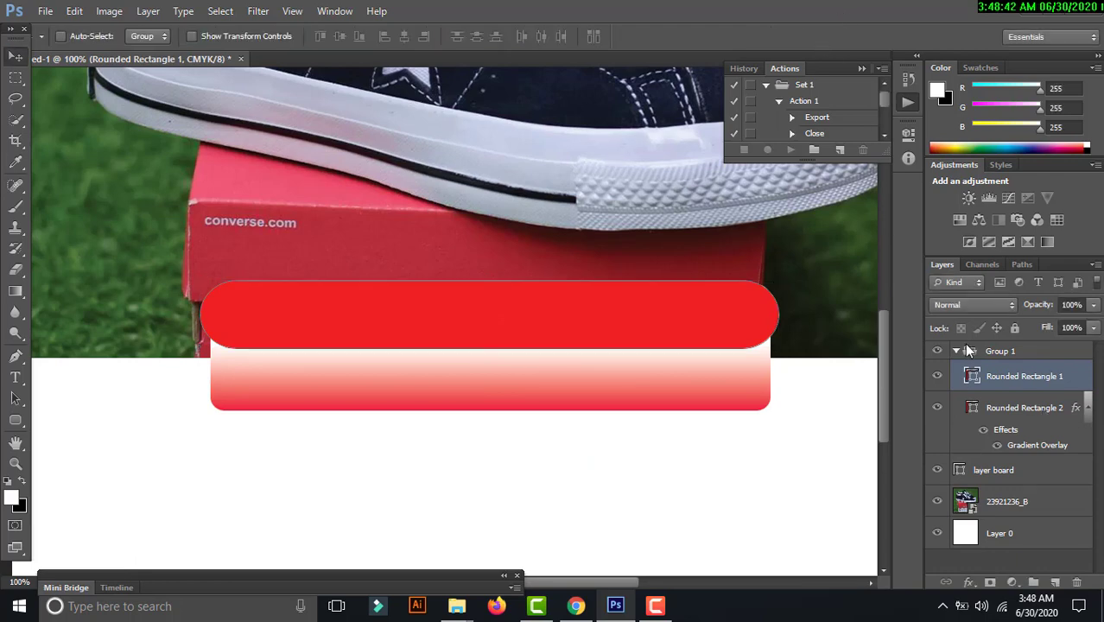
left_click(1002, 406, "shift")
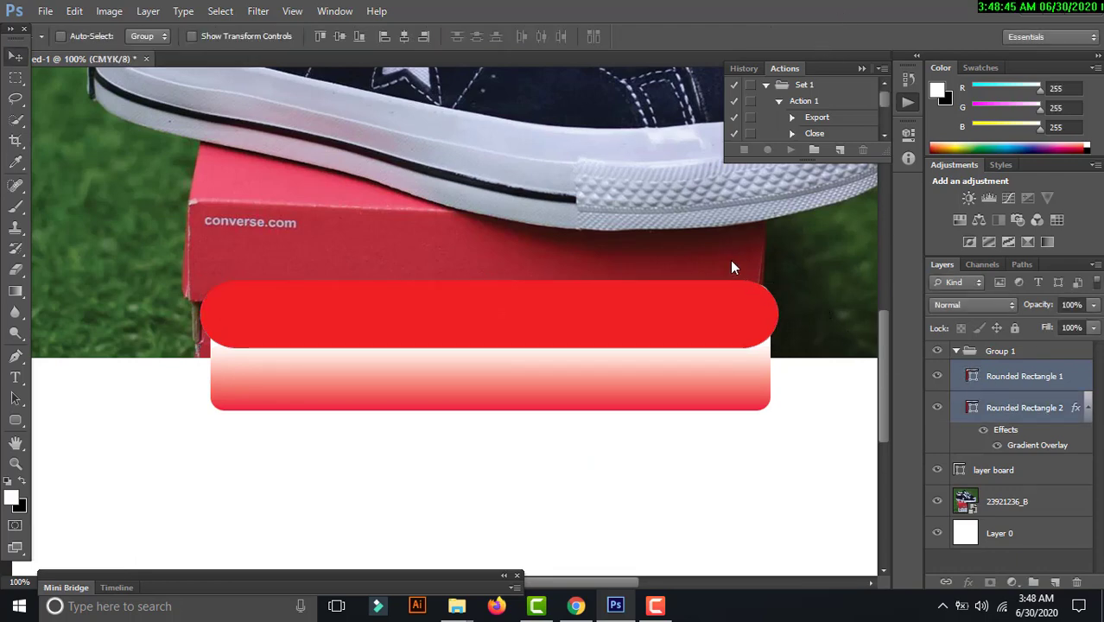
left_click(406, 37)
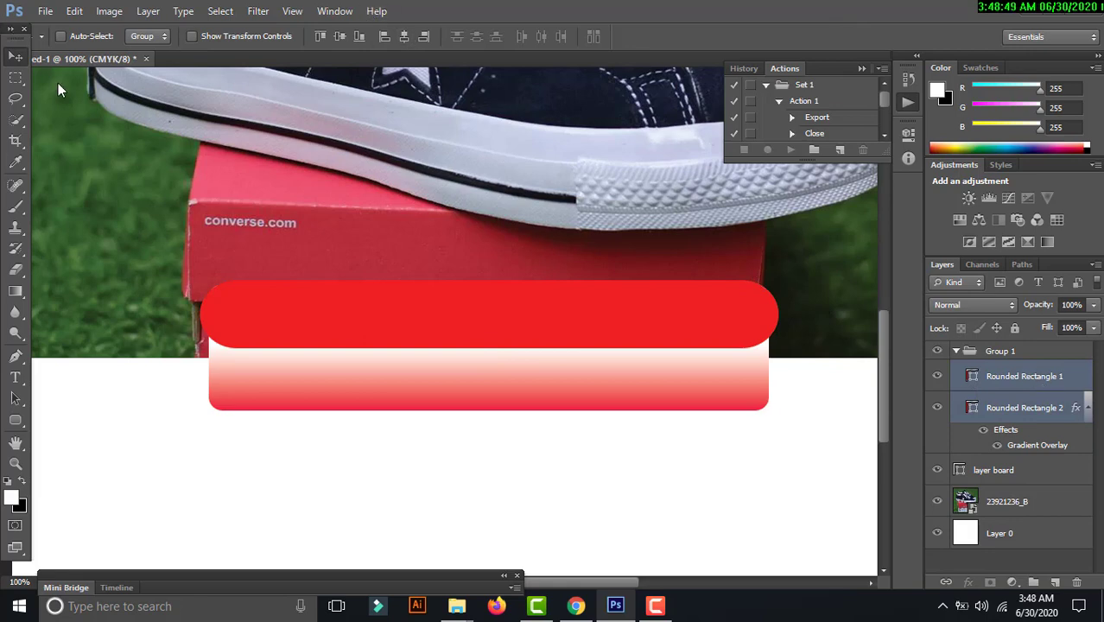
key("z")
left_click(342, 207, "alt")
- Select Group 1 against the full canvas, then deselect and zoom in on the pills
key("v")
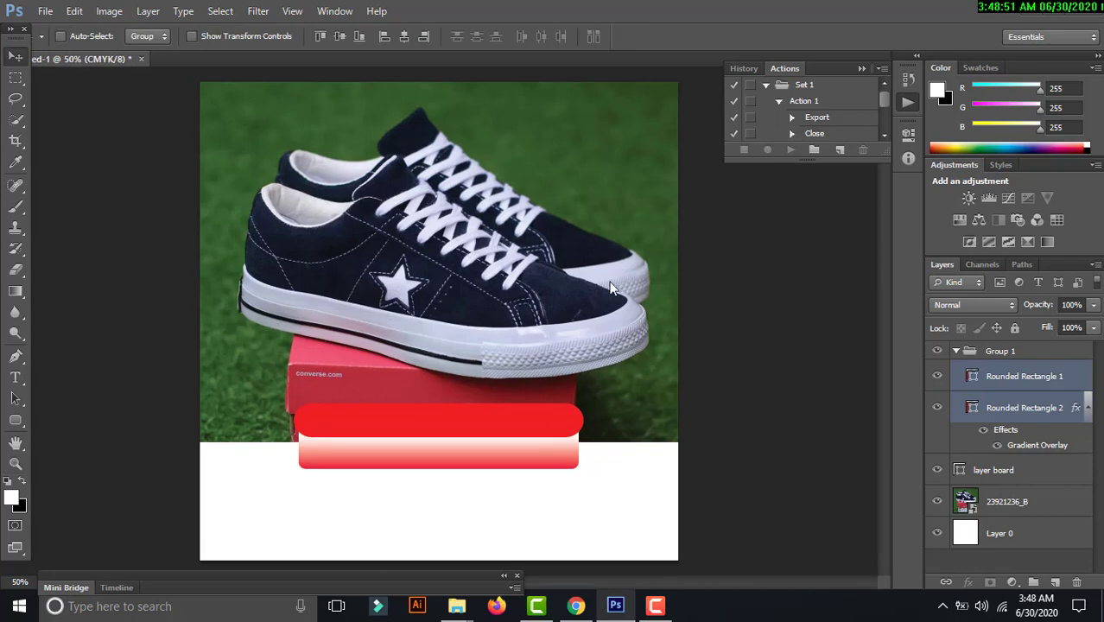
left_click(957, 350)
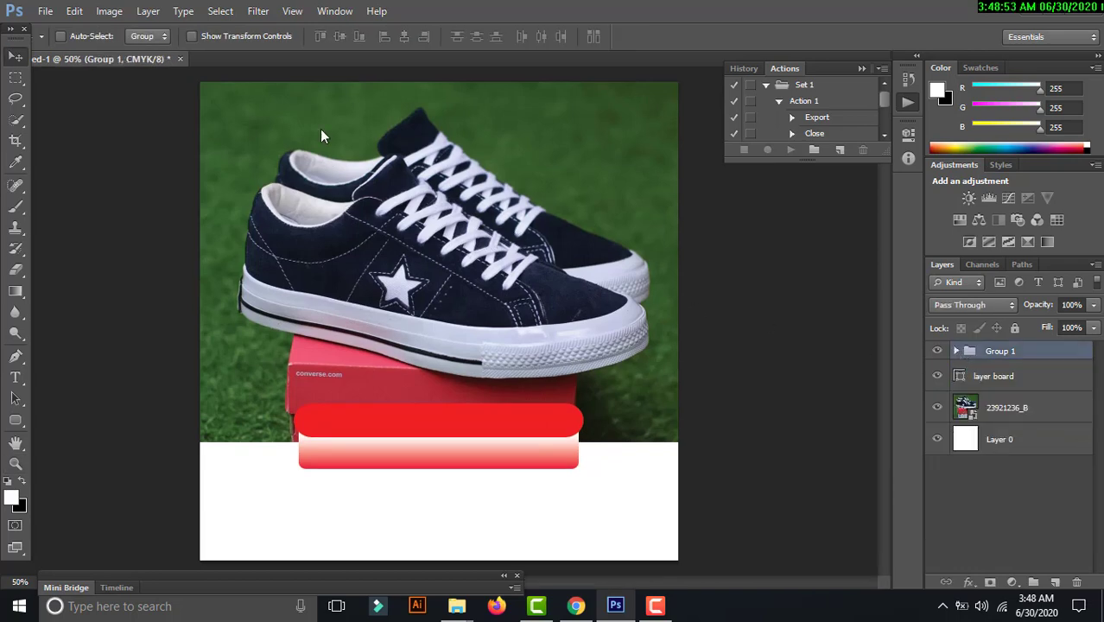
key("ctrl+a")
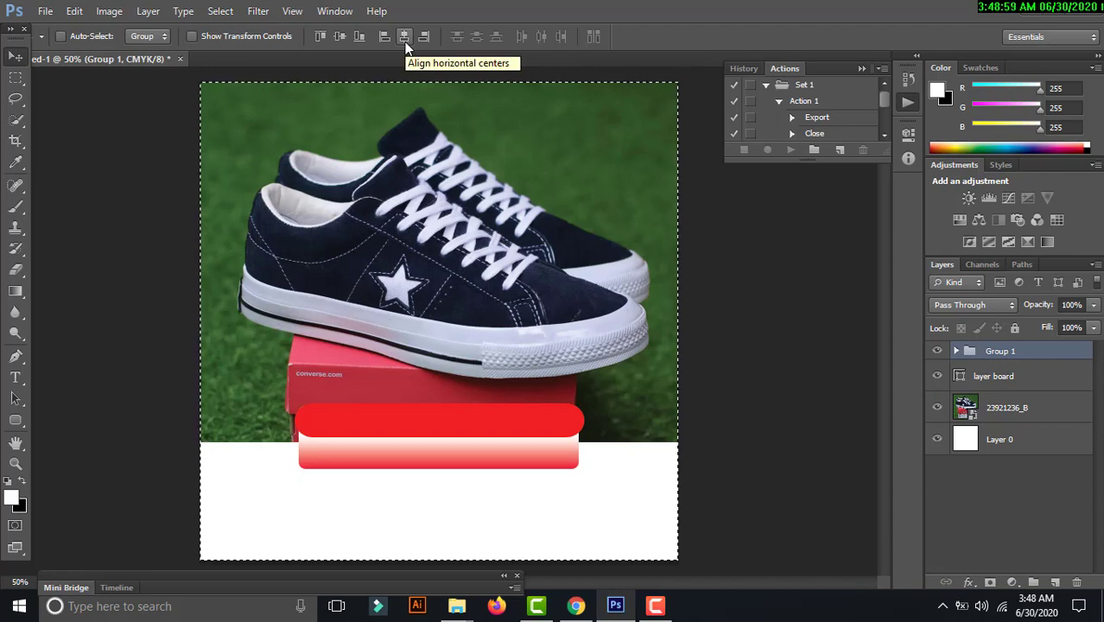
key("ctrl+d")
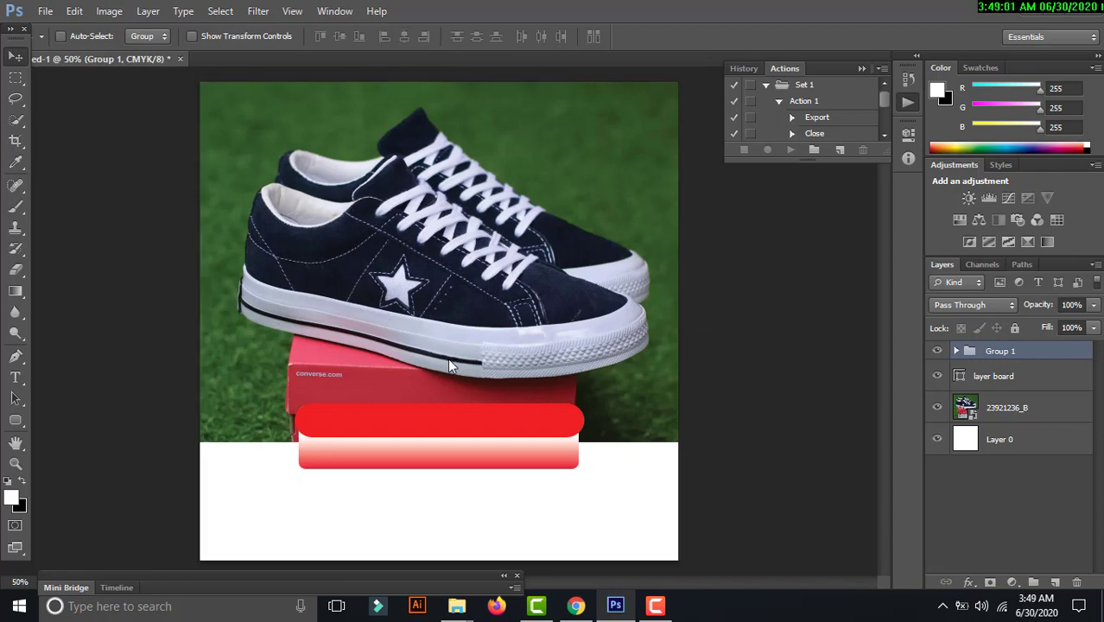
key("z")
left_click_drag(481, 398, 510, 301)
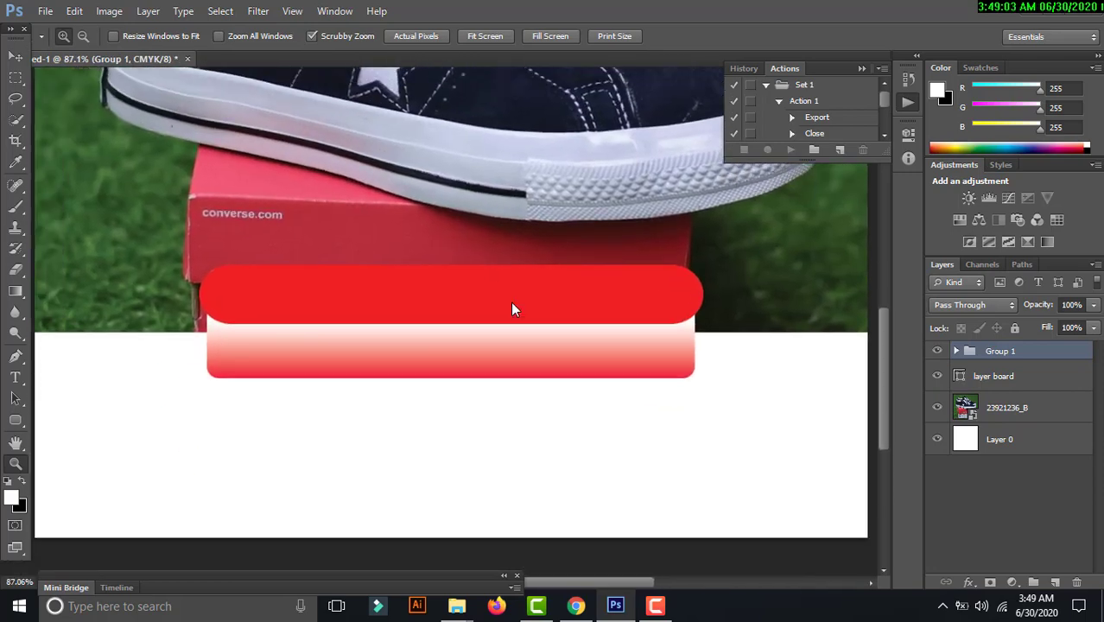
key("t")
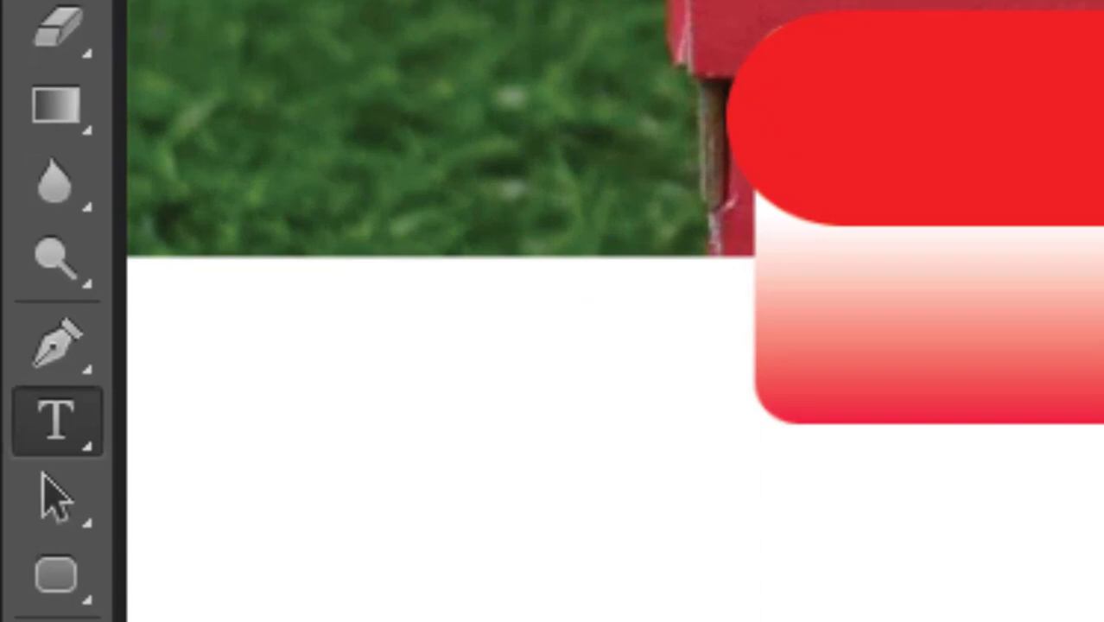
- Type 'SEPATU PRODUK LOKAL' inside the red pill, removing stray characters
left_click(306, 296)
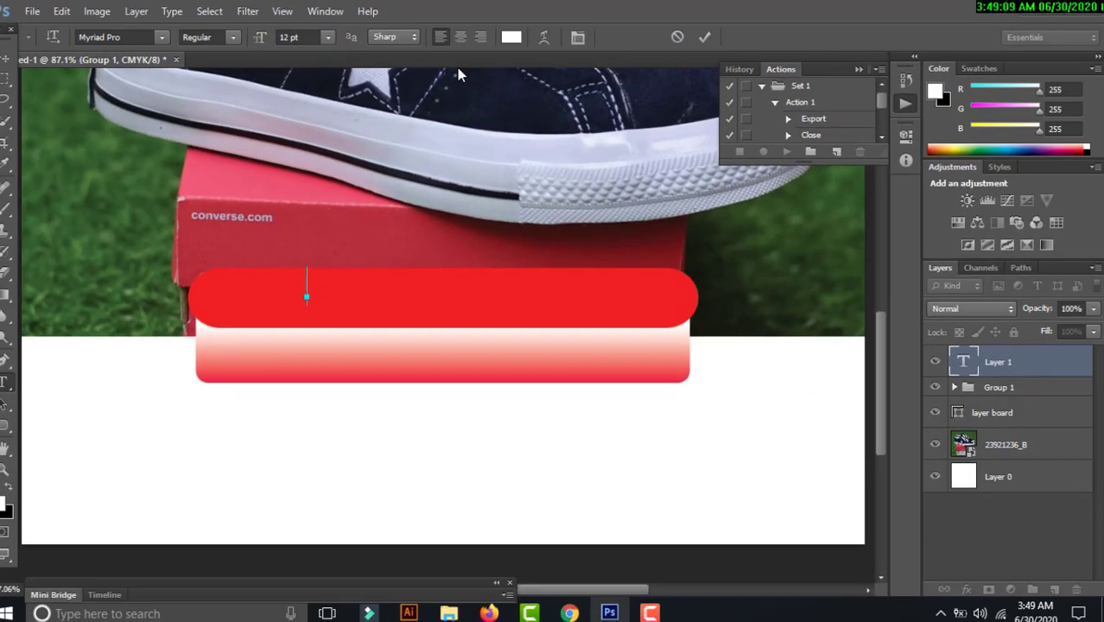
type(".pr")
key("BackSpace")
key("BackSpace")
key("BackSpace")
type("P")
key("BackSpace")
type("S")
type("EPATU ")
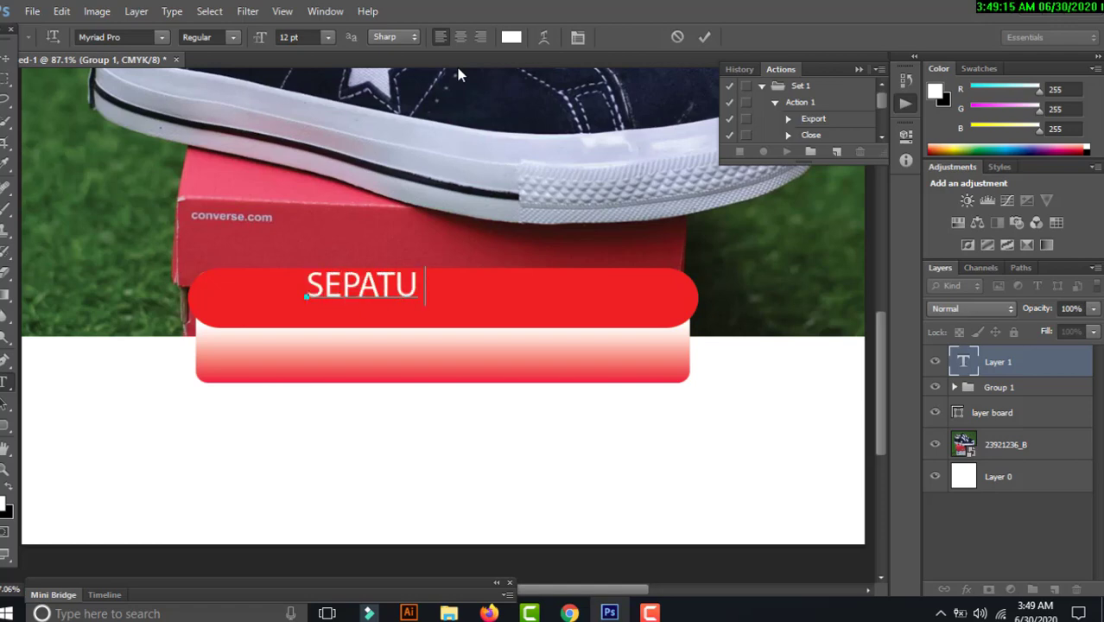
type("PRODUK")
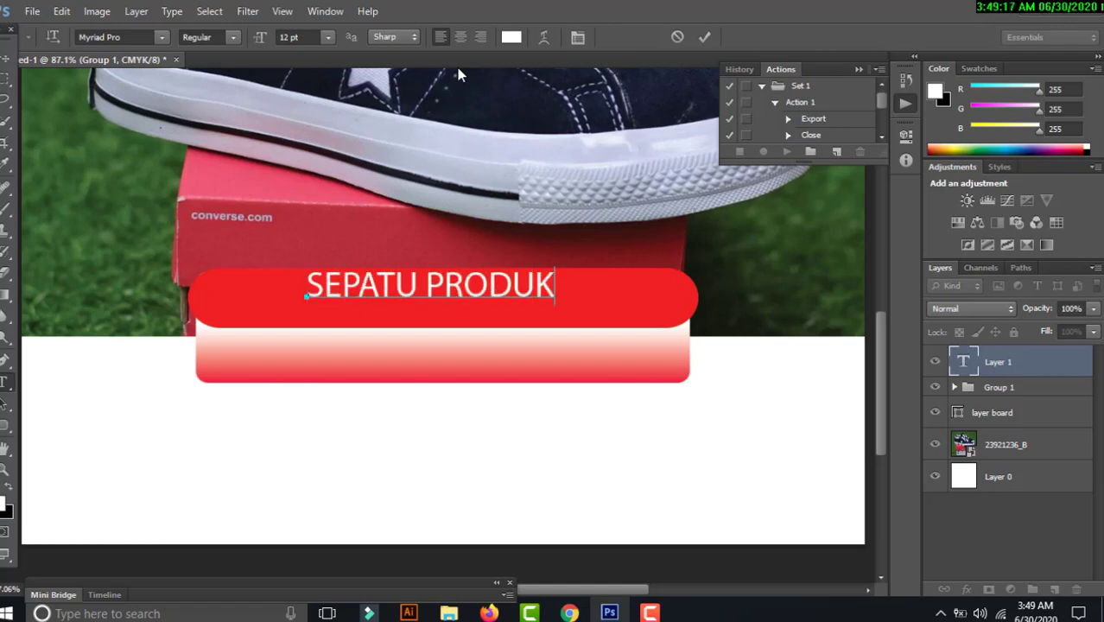
type(" LOKAL")
- Make the title Bold and move it left to centre it in the pill
key("ctrl+a")
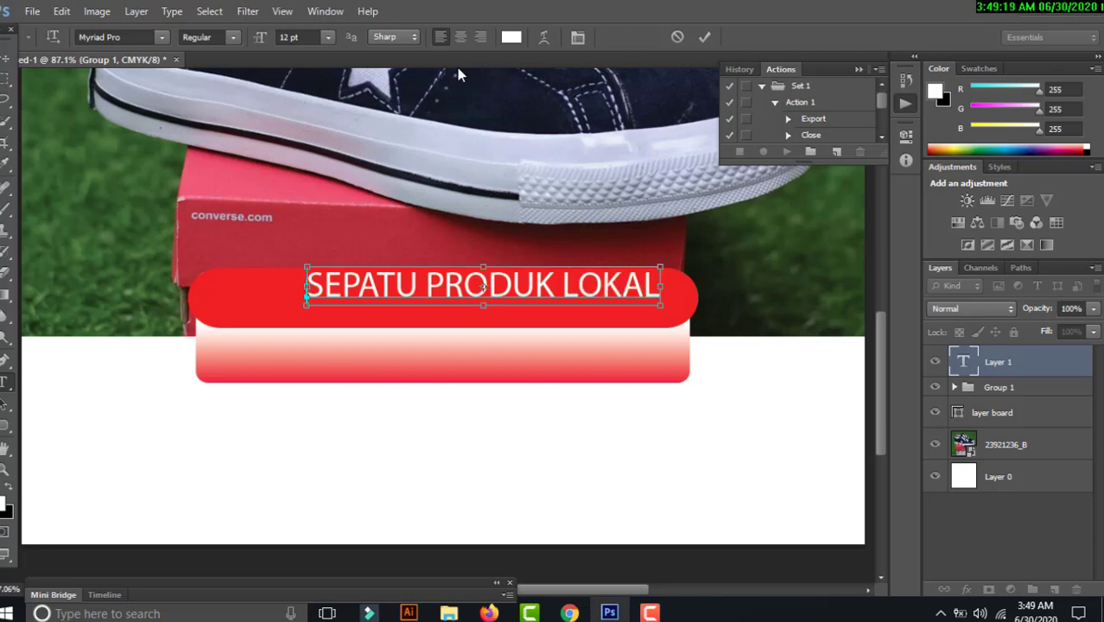
left_click(210, 37)
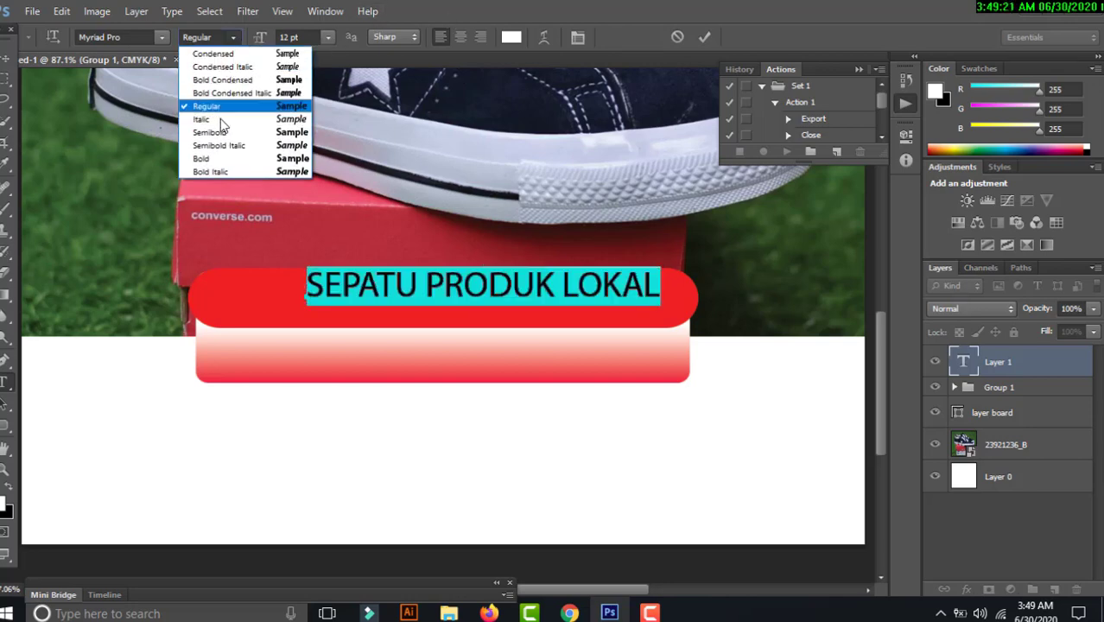
left_click(219, 159)
left_click(6, 78)
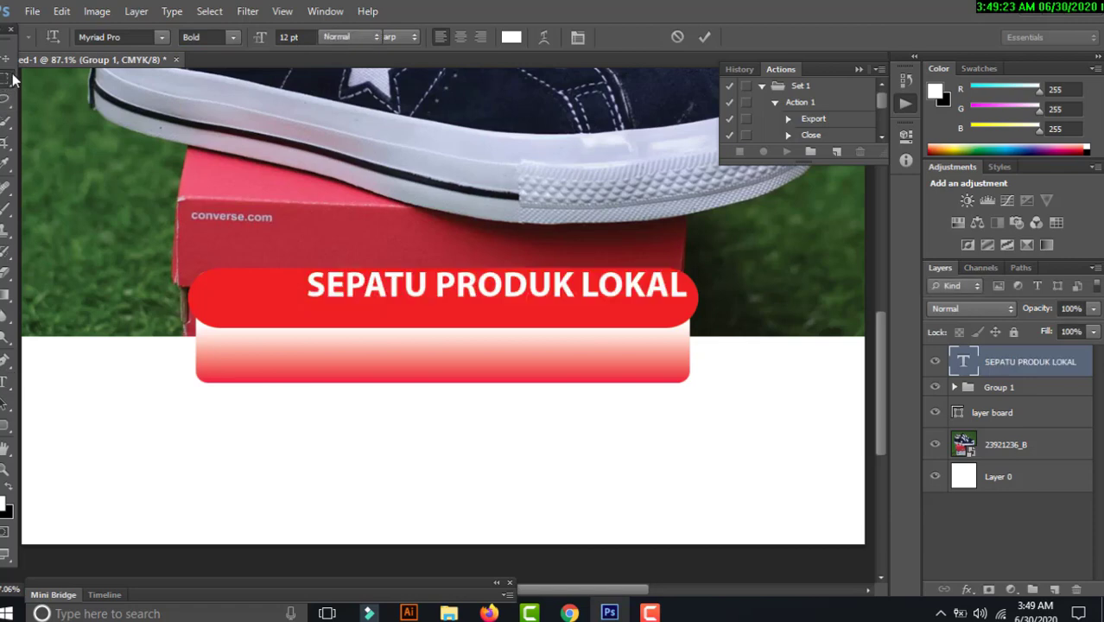
left_click(7, 61)
left_click_drag(525, 283, 471, 298)
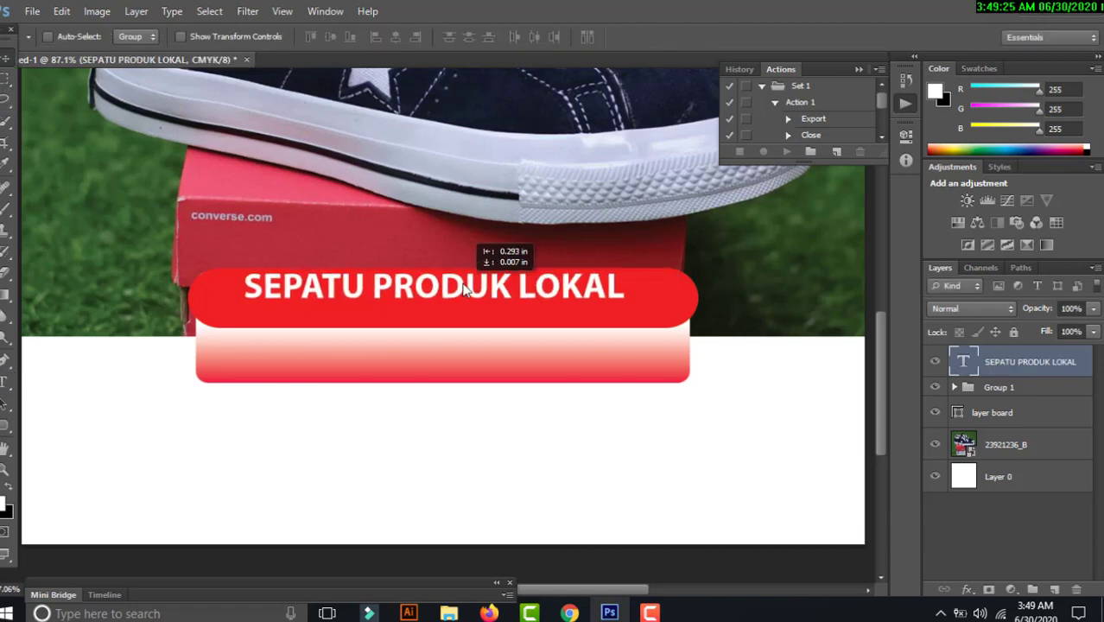
left_click(955, 387)
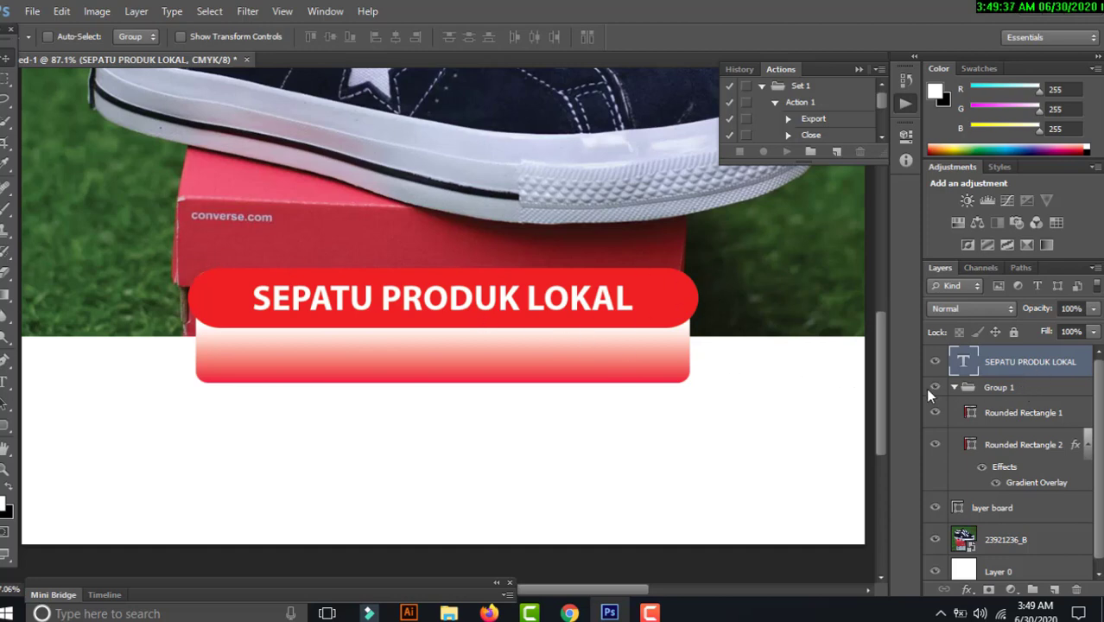
- Check the red pill by toggling its visibility, select it, and zoom in on the pills
left_click(936, 412)
left_click(935, 413)
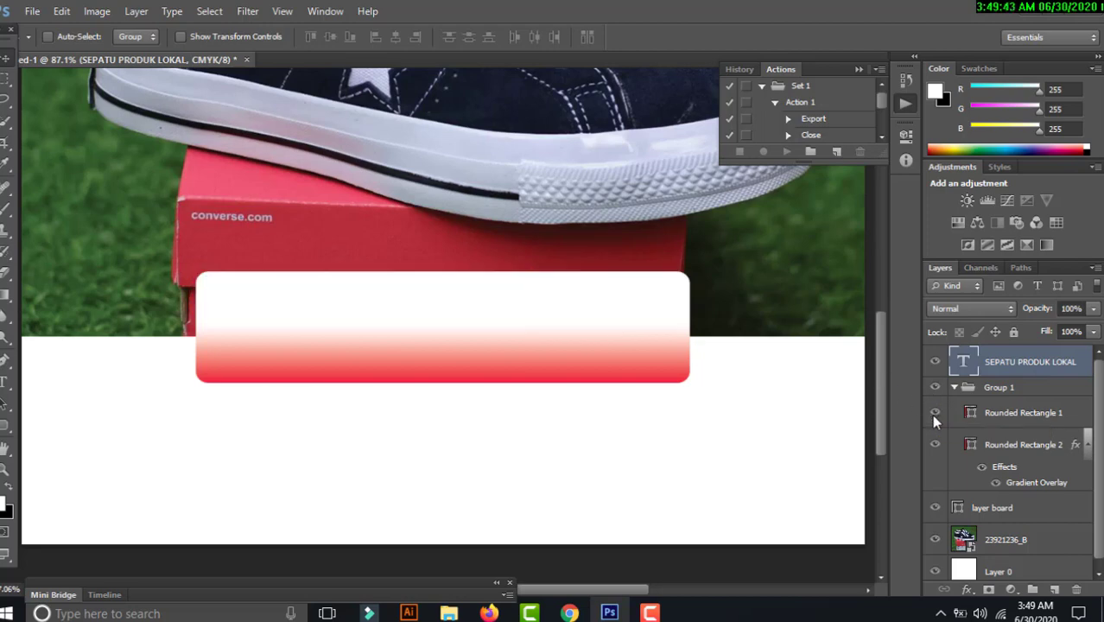
left_click(934, 413)
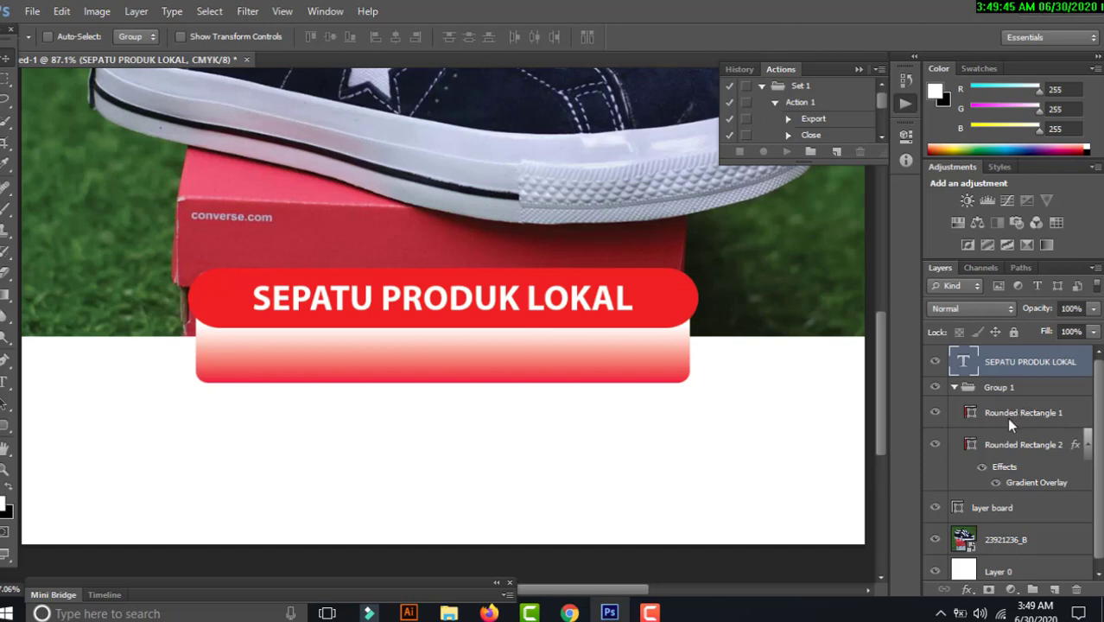
left_click(1009, 415)
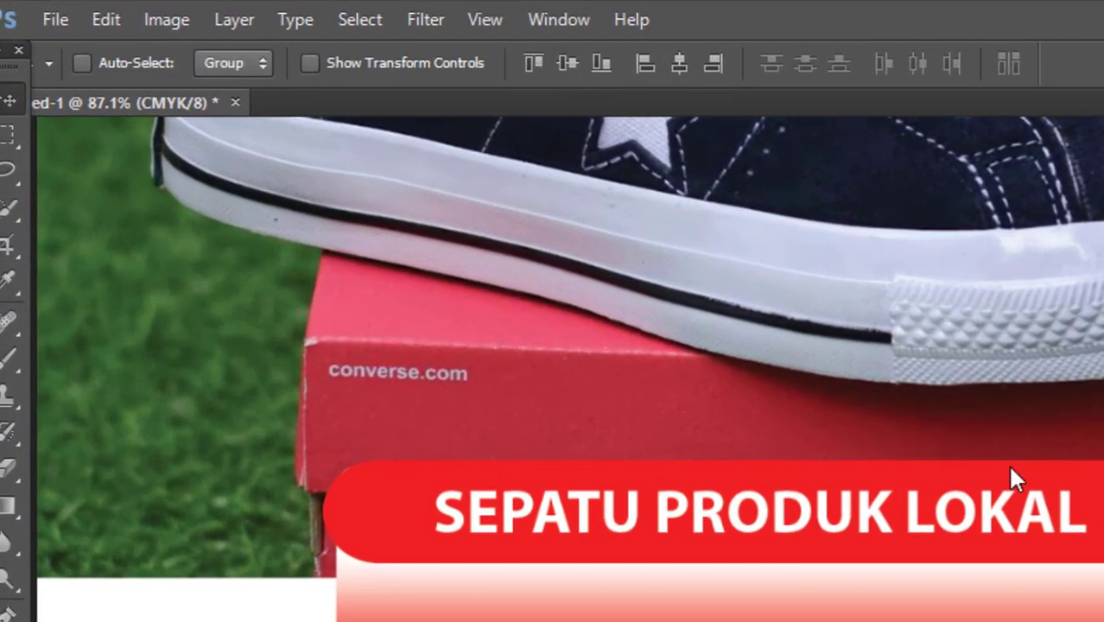
key("ctrl+minus")
key("ctrl+minus")
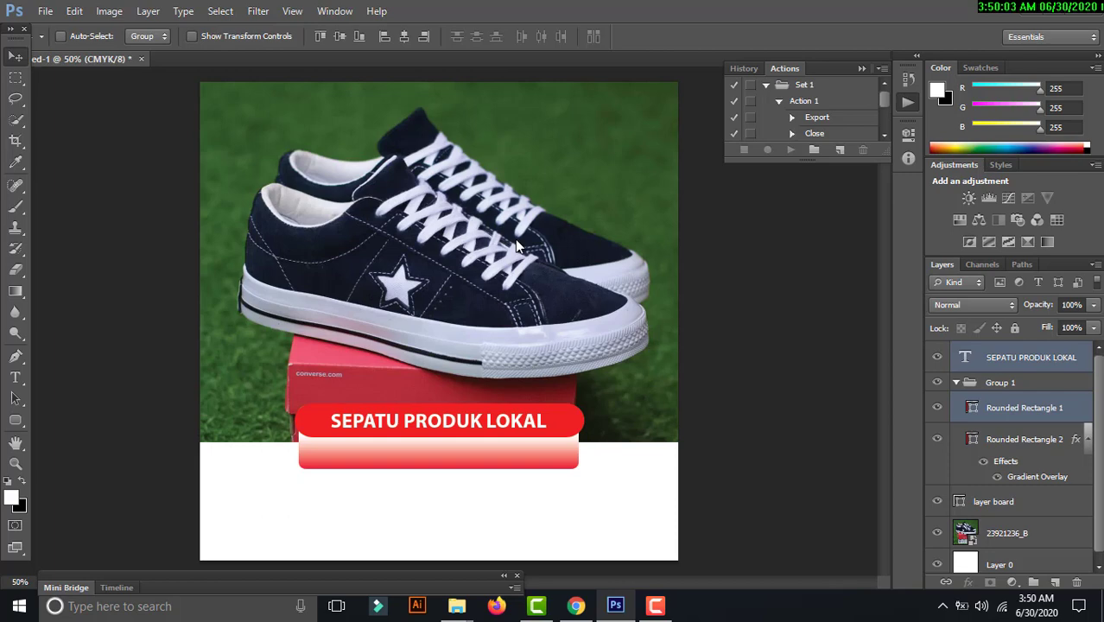
key("z")
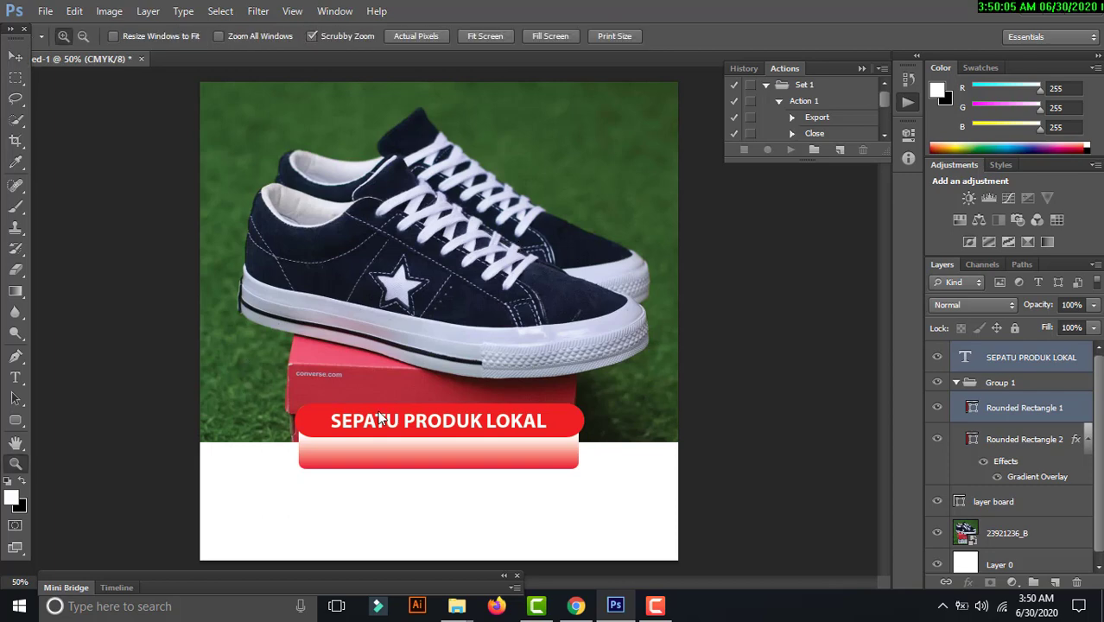
mouse_move(414, 428)
left_mouse_down()
mouse_move(439, 249)
mouse_move(416, 252)
left_mouse_up()
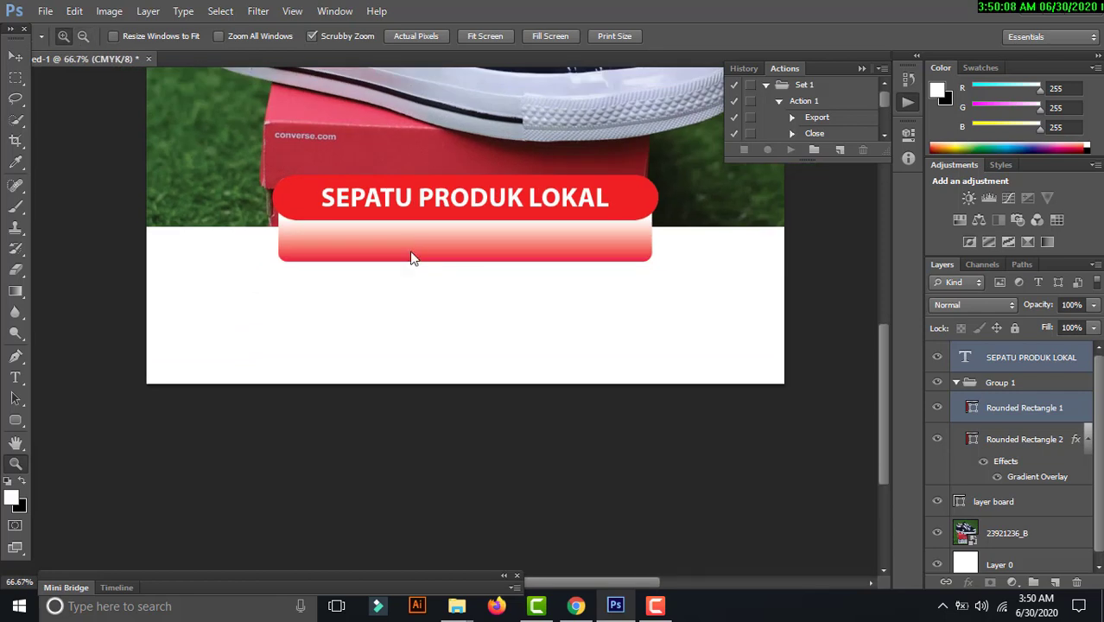
- Type 'Temukan kami di Buka Lapak' in the gradient pill, fixing the stray capital K
key("t")
left_click(354, 244)
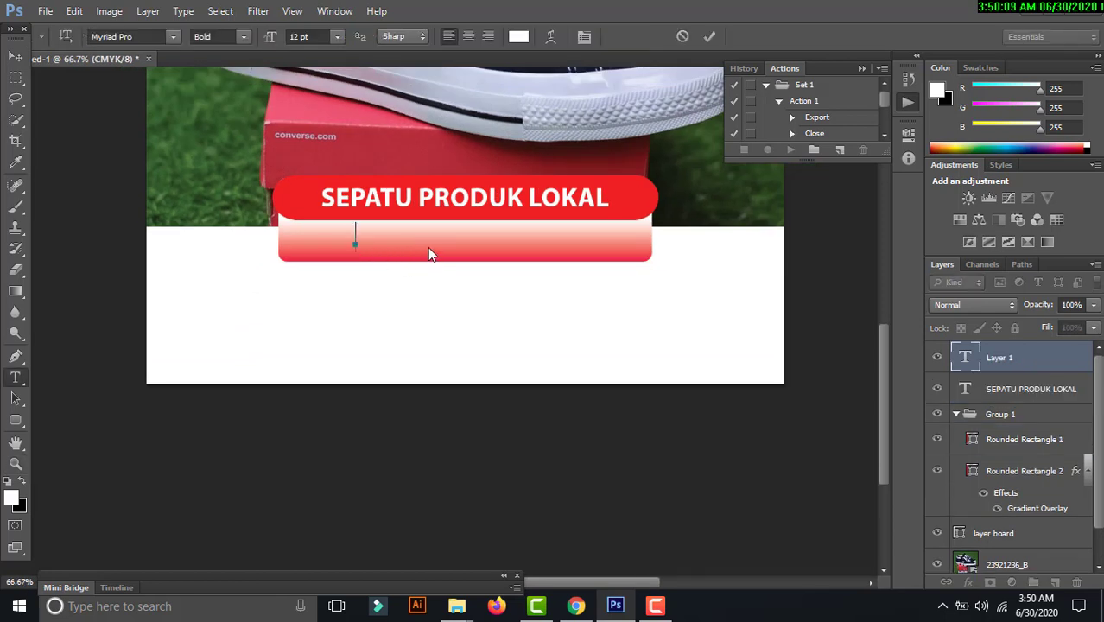
type("T")
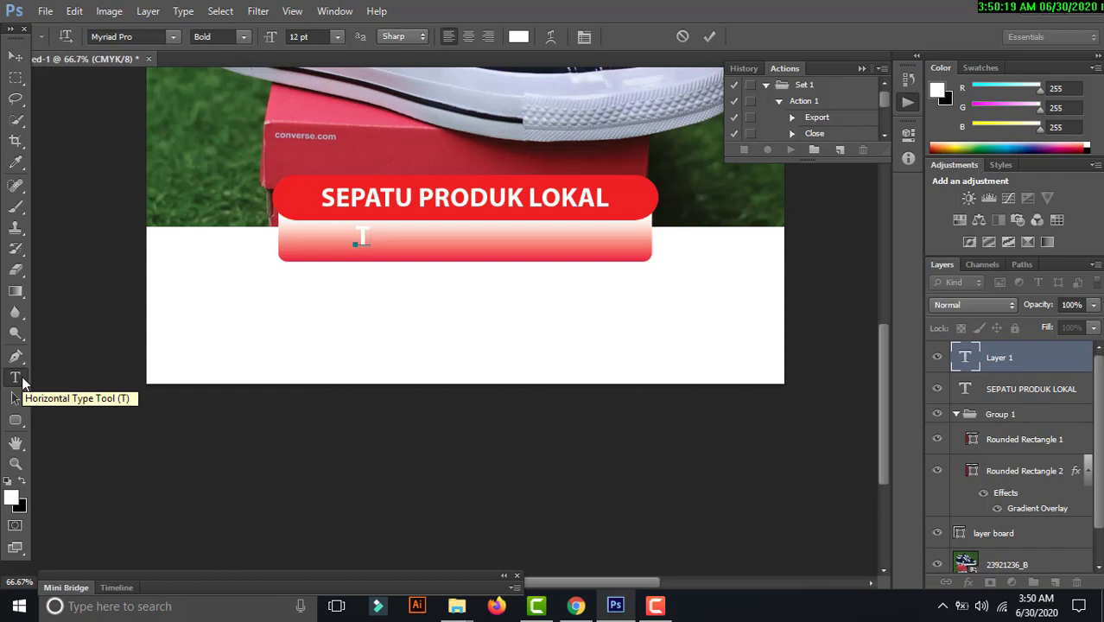
type("Te")
type("mukan ")
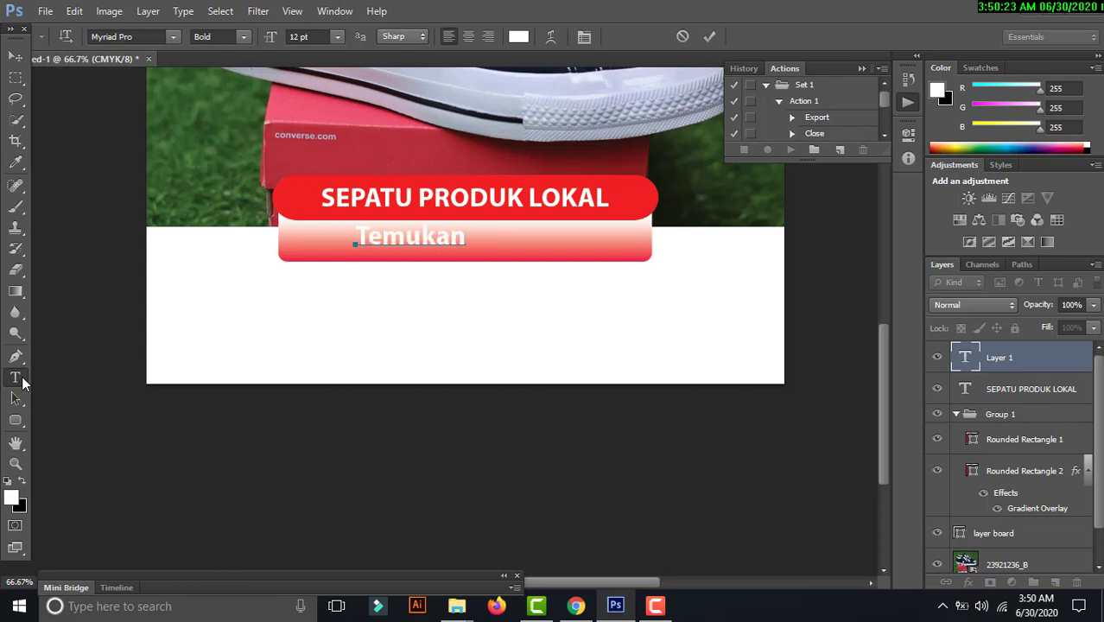
type("K")
key("BackSpace")
type("kami d")
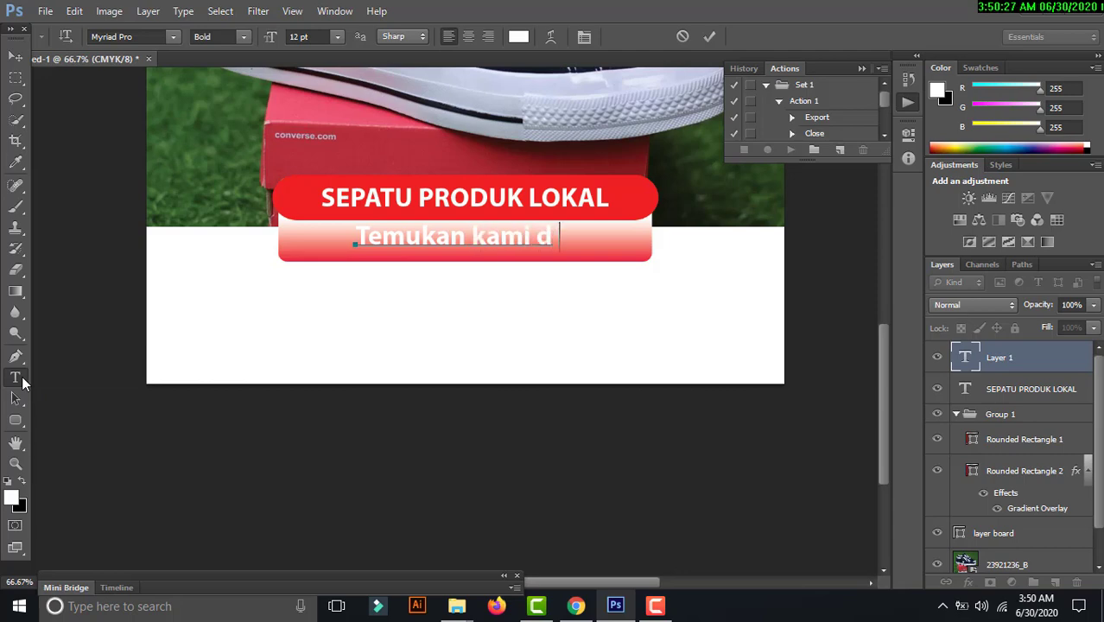
type("i Buk")
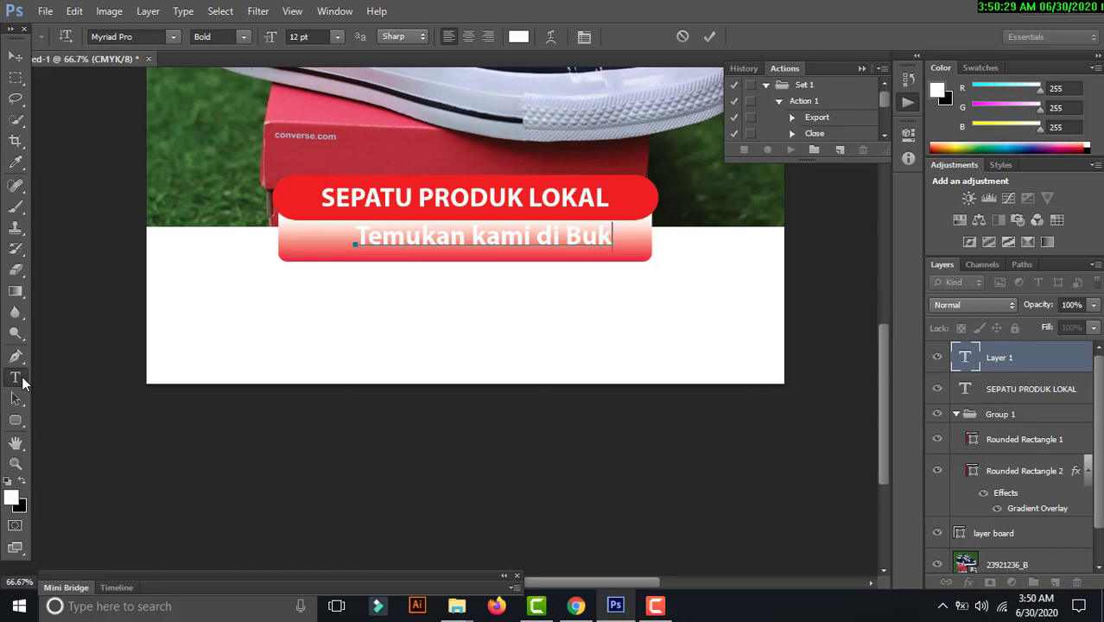
type("a La")
type("pak")
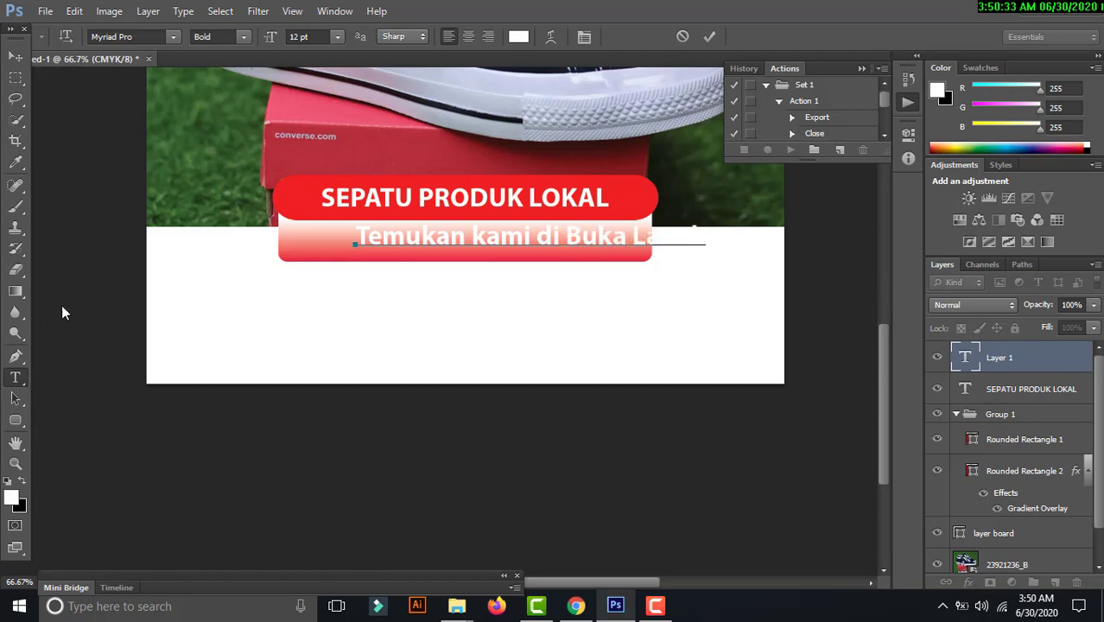
left_click(16, 56)
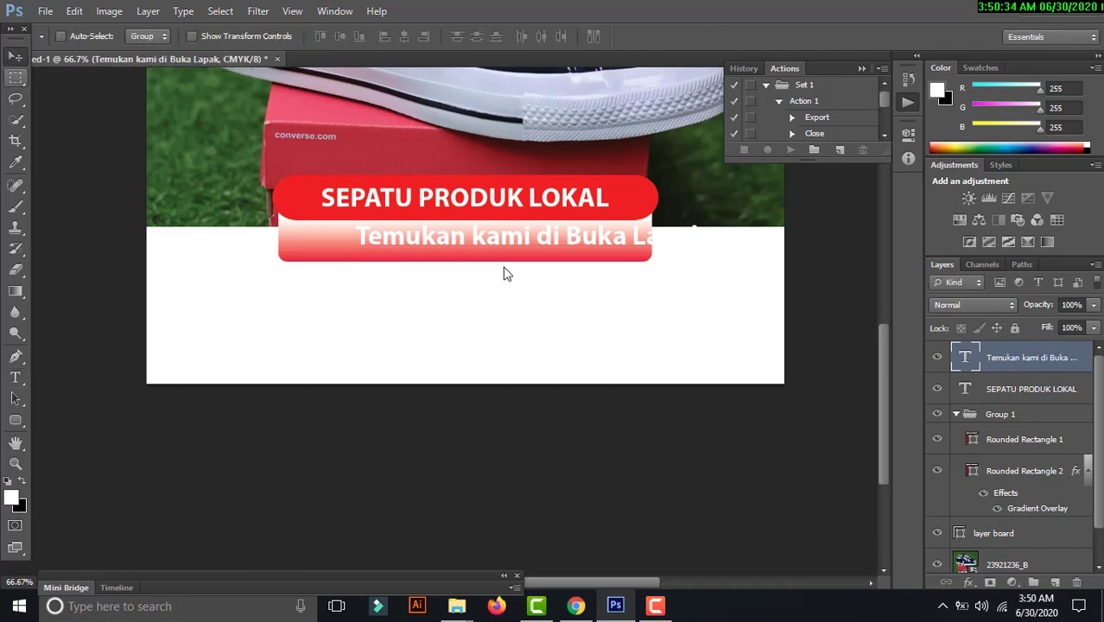
- Move the caption layer into Group 1 and shift the text left into the pill
left_click(1064, 470, "ctrl")
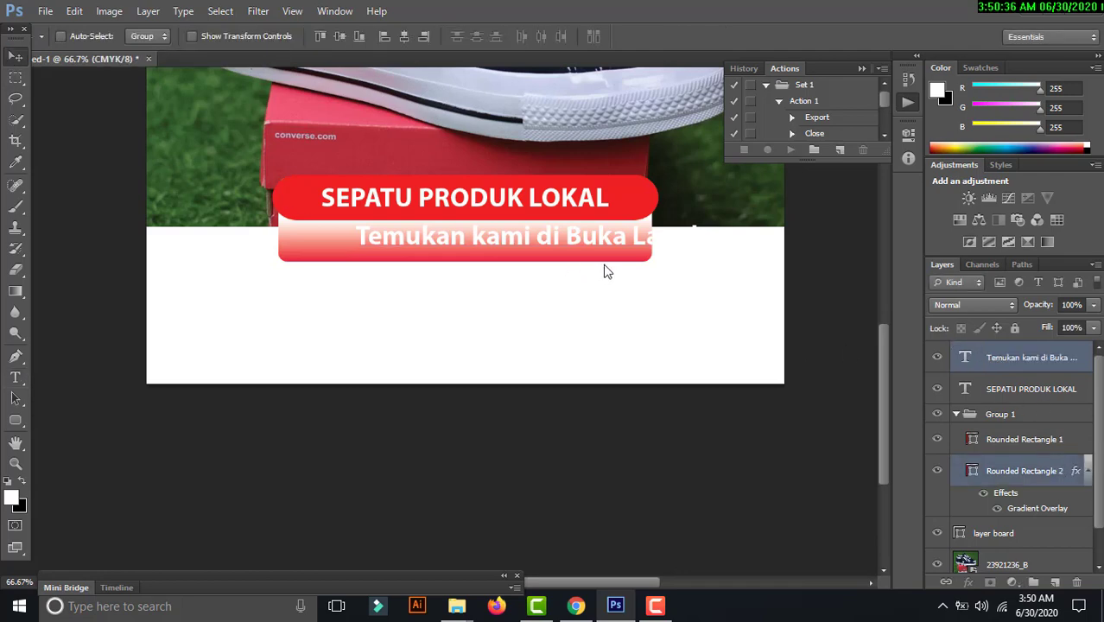
left_click(404, 36)
key("ctrl+z")
left_click_drag(1045, 361, 950, 450)
left_click_drag(632, 261, 571, 259)
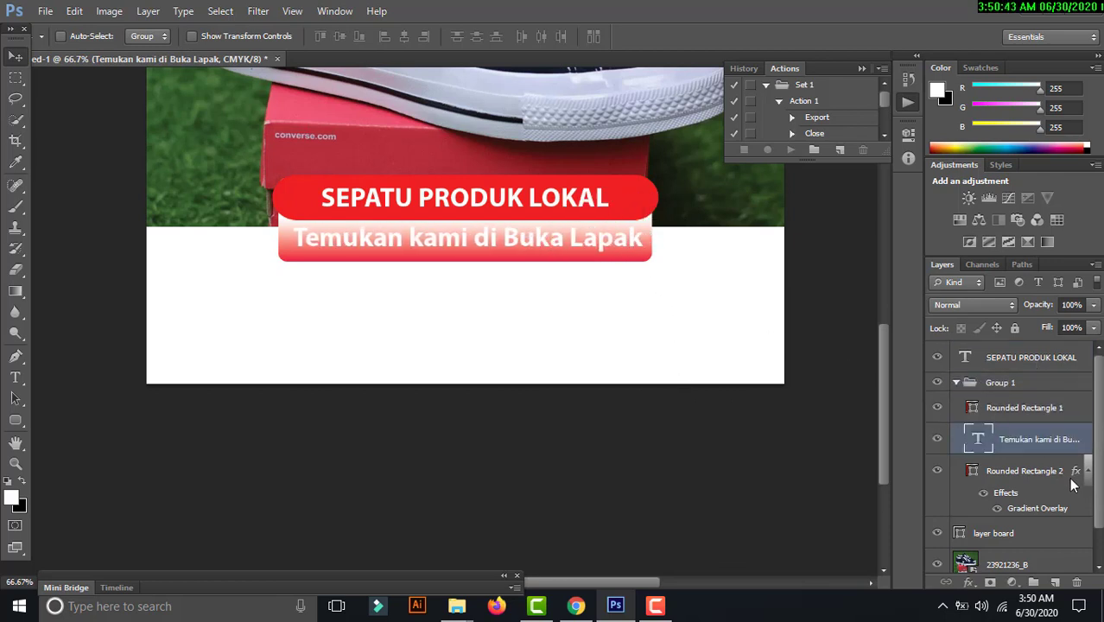
- Align the caption with Rounded Rectangle 2's centre and top edge, then nudge it down
left_click(1028, 470, "shift")
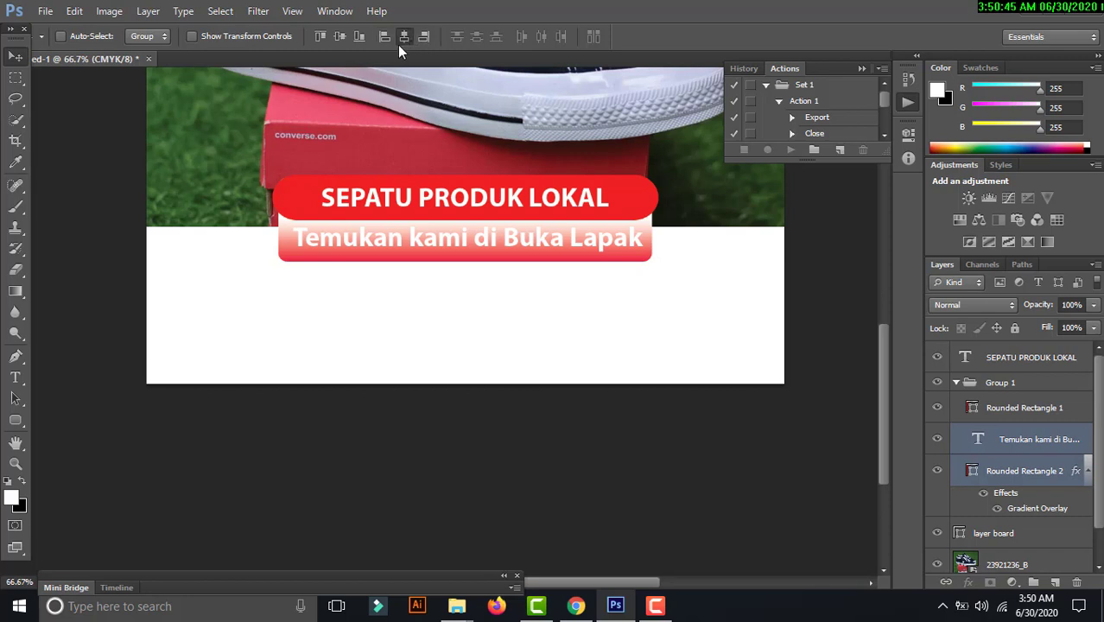
left_click(403, 36)
left_click(340, 37)
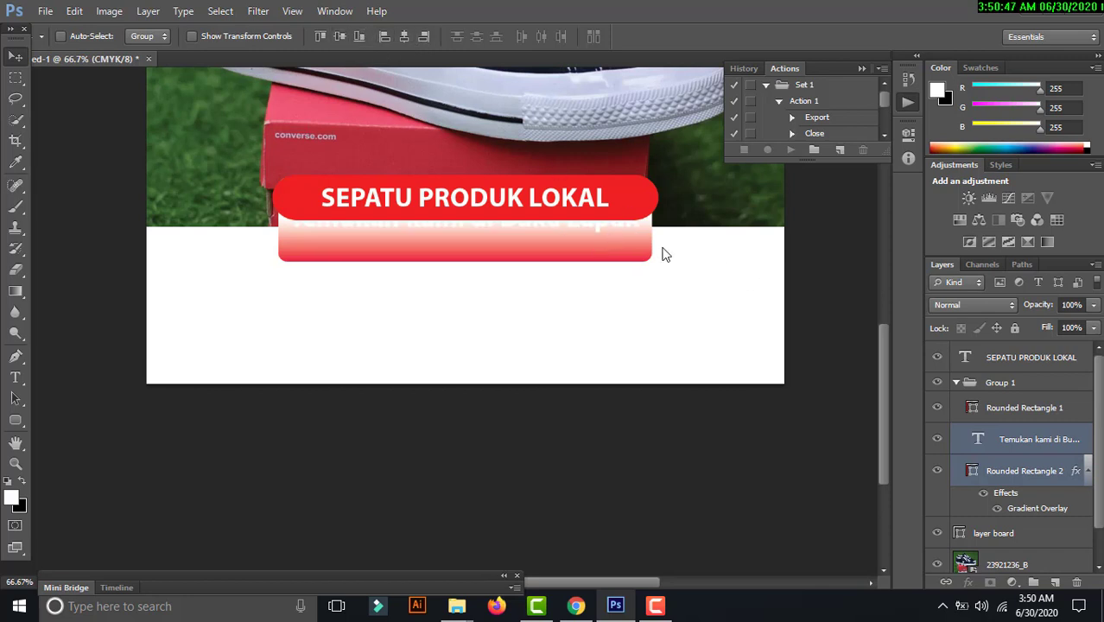
left_click(1024, 444)
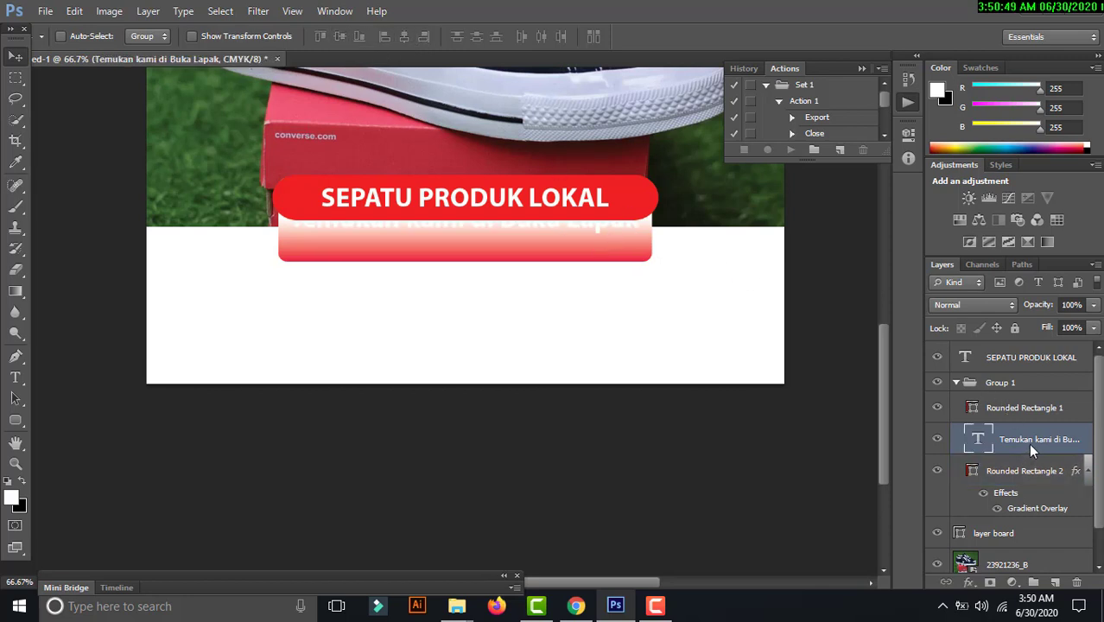
key("shift+Down")
key("shift+Down")
key("shift+Down")
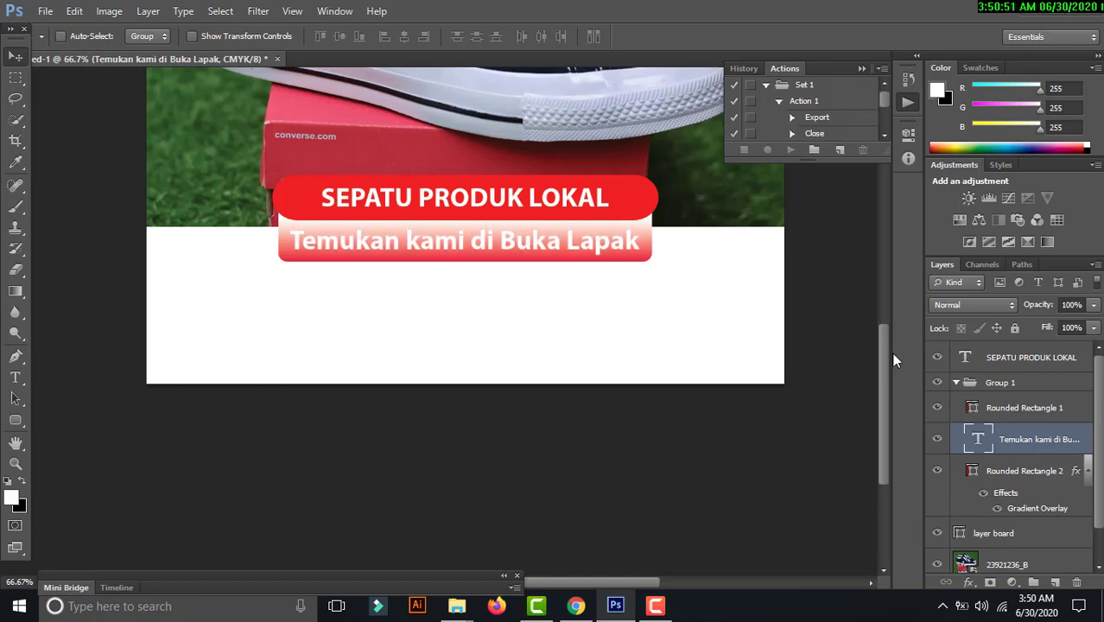
- Shrink the caption to about 85% width and centre it on the gradient pill
key("ctrl+t")
left_click_drag(642, 227, 562, 205)
key("Return")
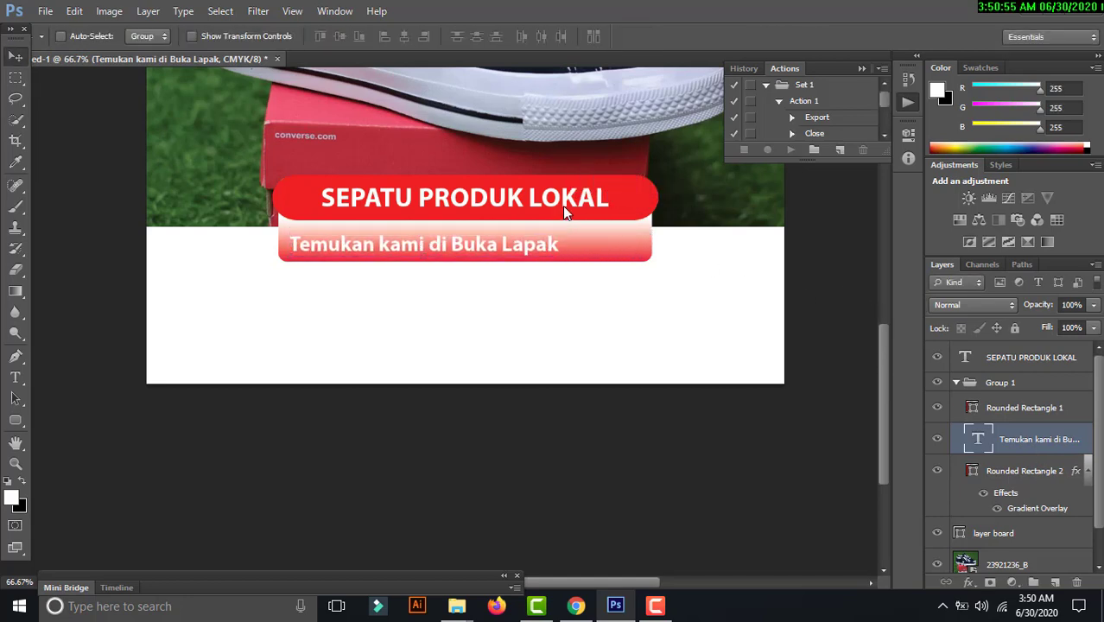
left_click(1024, 471, "shift")
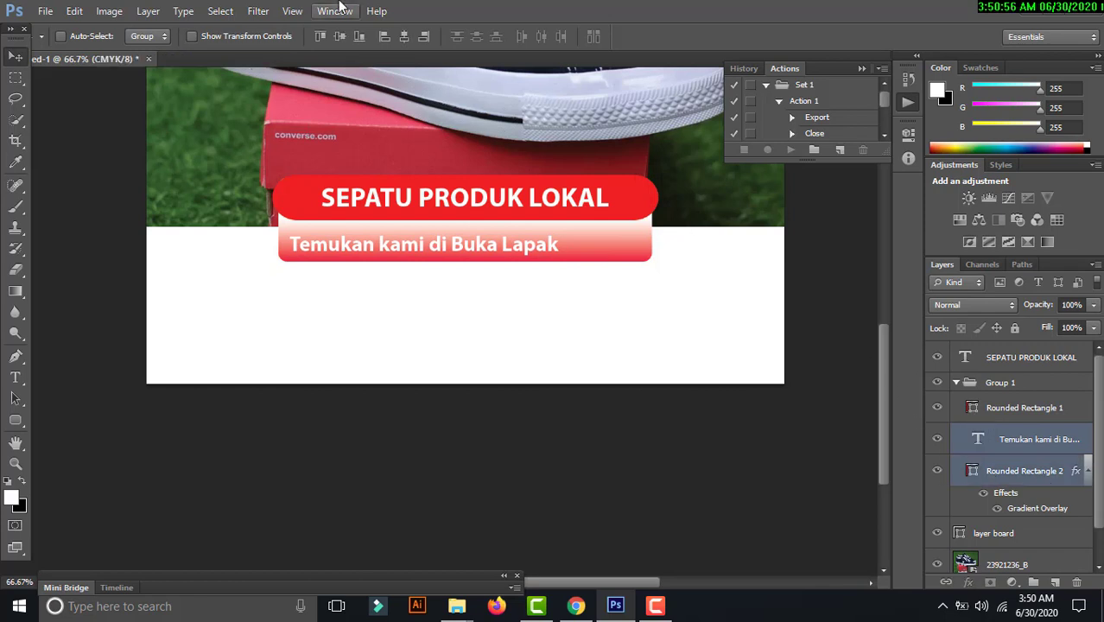
left_click(402, 37)
- Fine-tune the vertical position of the pill and caption with arrow nudges
key("Up")
key("Up")
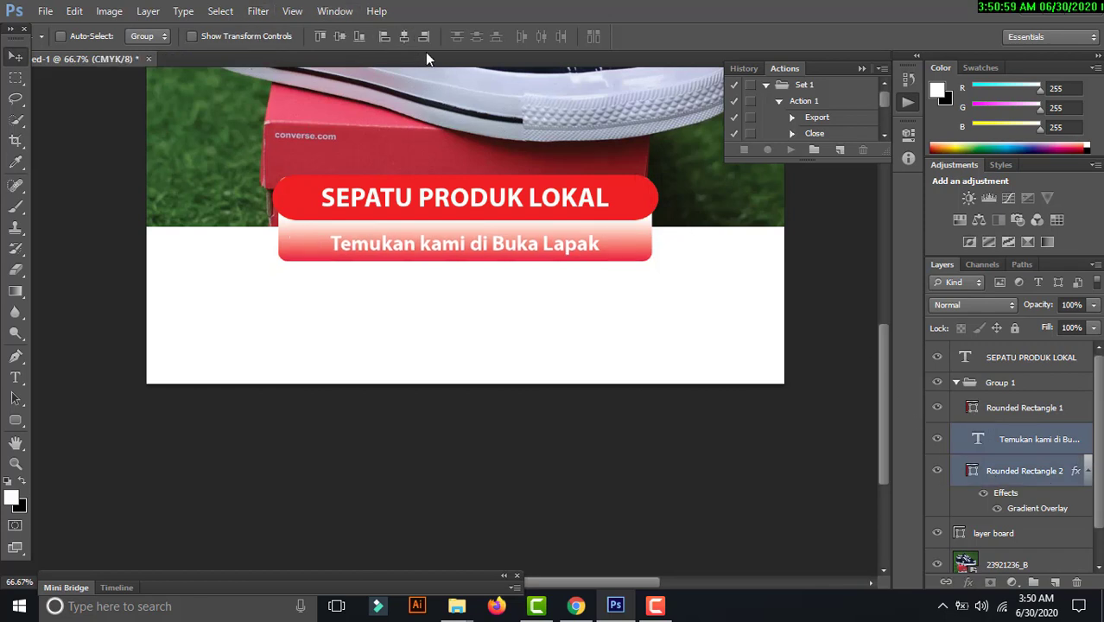
key("Up")
key("Up")
key("Up")
key("Up")
key("Up")
key("shift+Down")
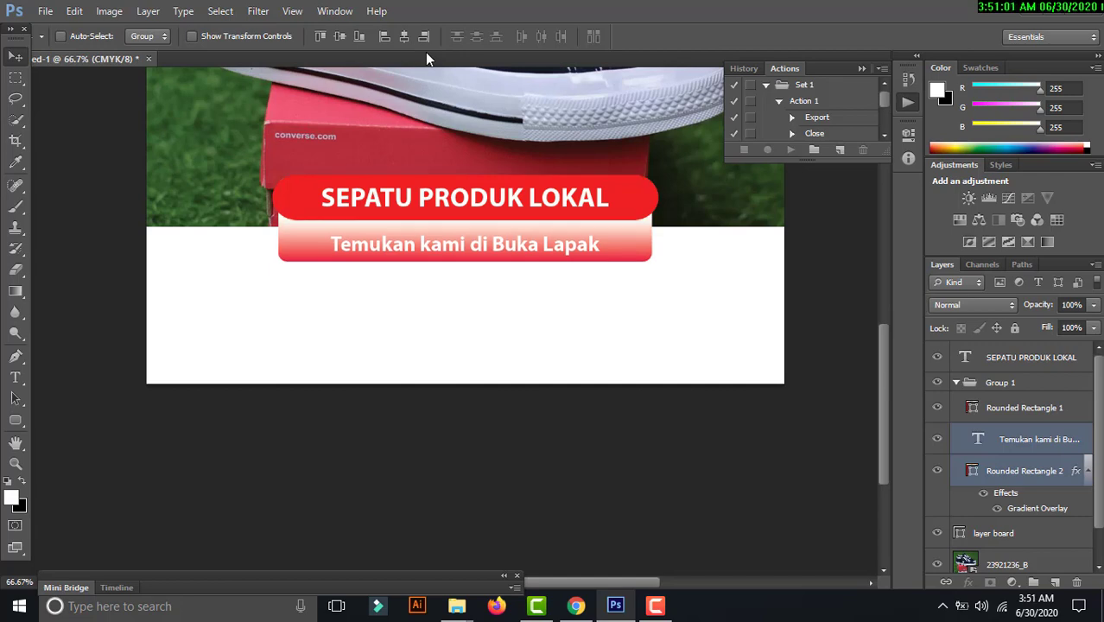
left_click(1015, 439)
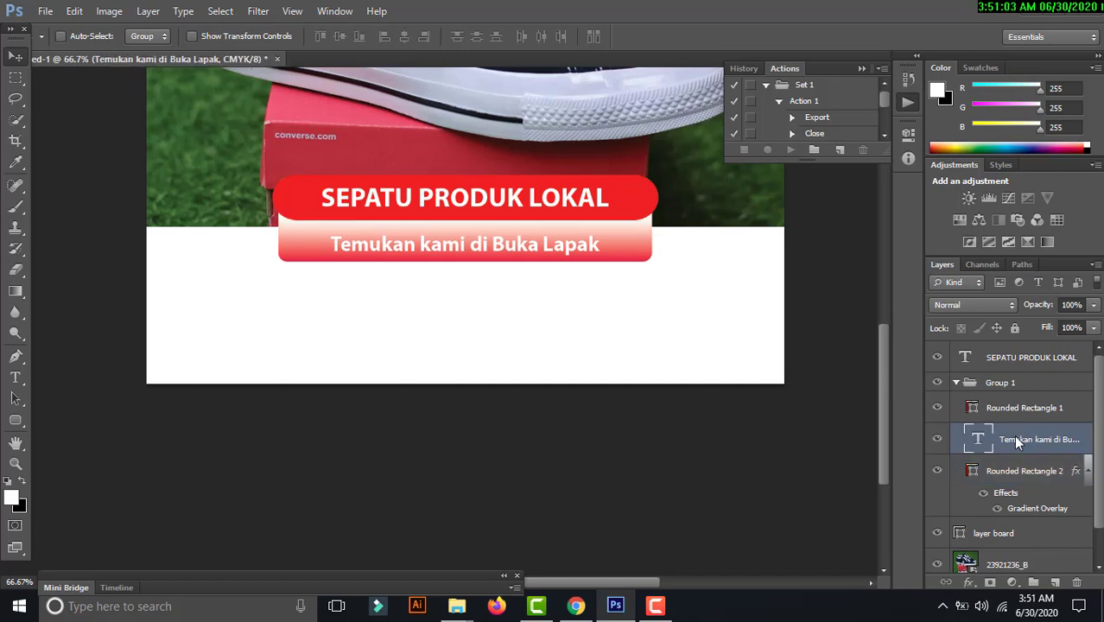
key("Up")
key("Up")
key("Up")
key("Up")
key("Up")
key("Up")
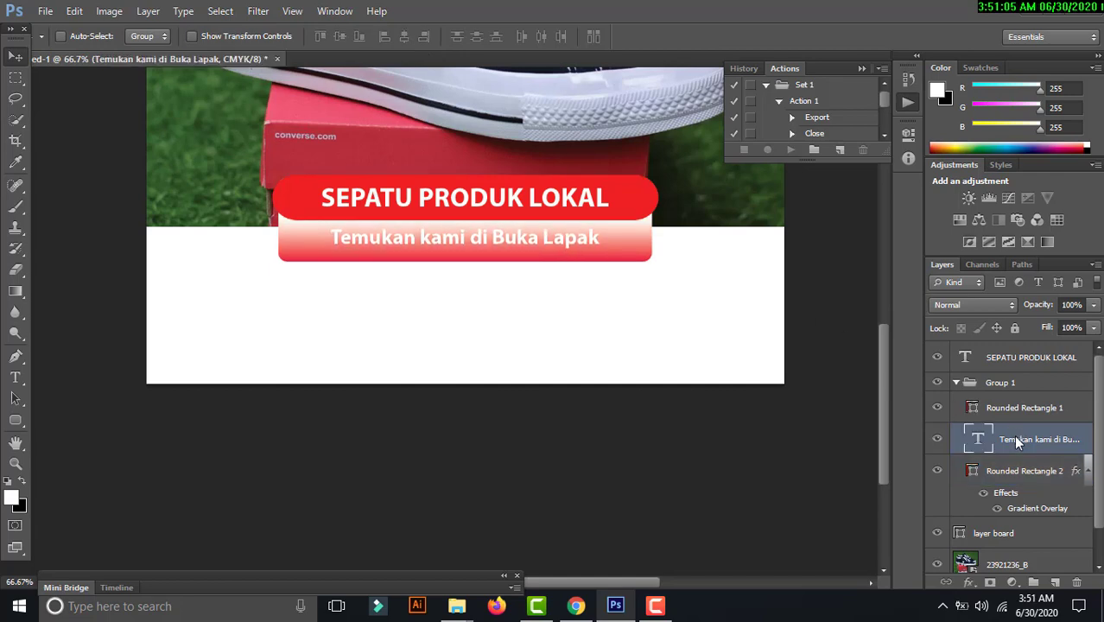
key("Up")
key("Up")
left_click(1043, 470)
- Shorten the gradient pill from its bottom edge to about 93% height
key("ctrl+t")
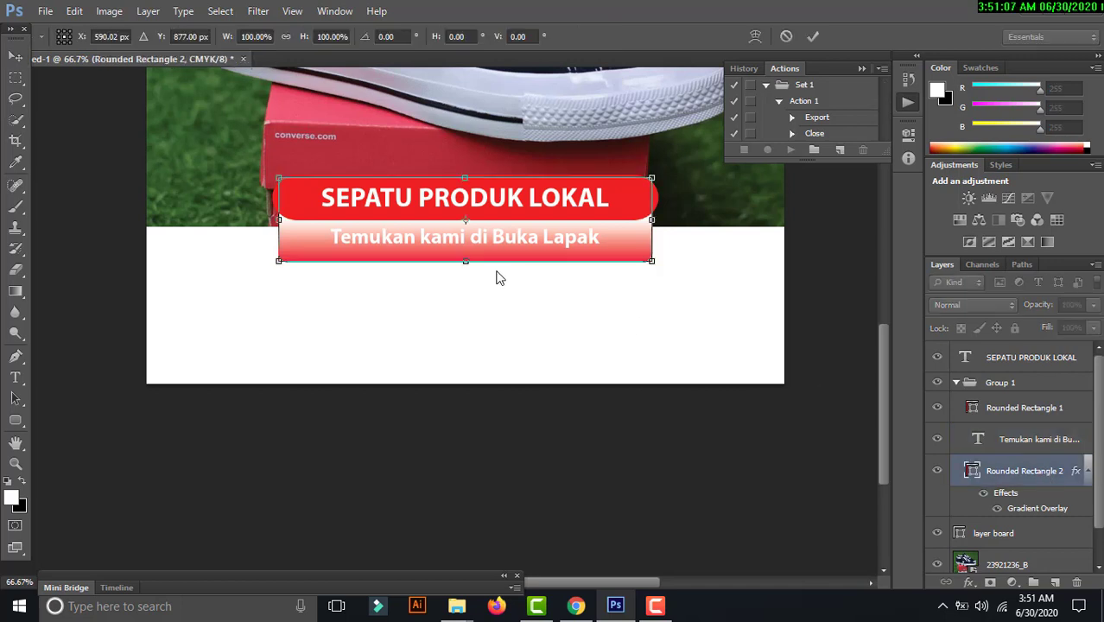
mouse_move(465, 261)
left_mouse_down()
mouse_move(463, 251)
mouse_move(468, 264)
left_mouse_up()
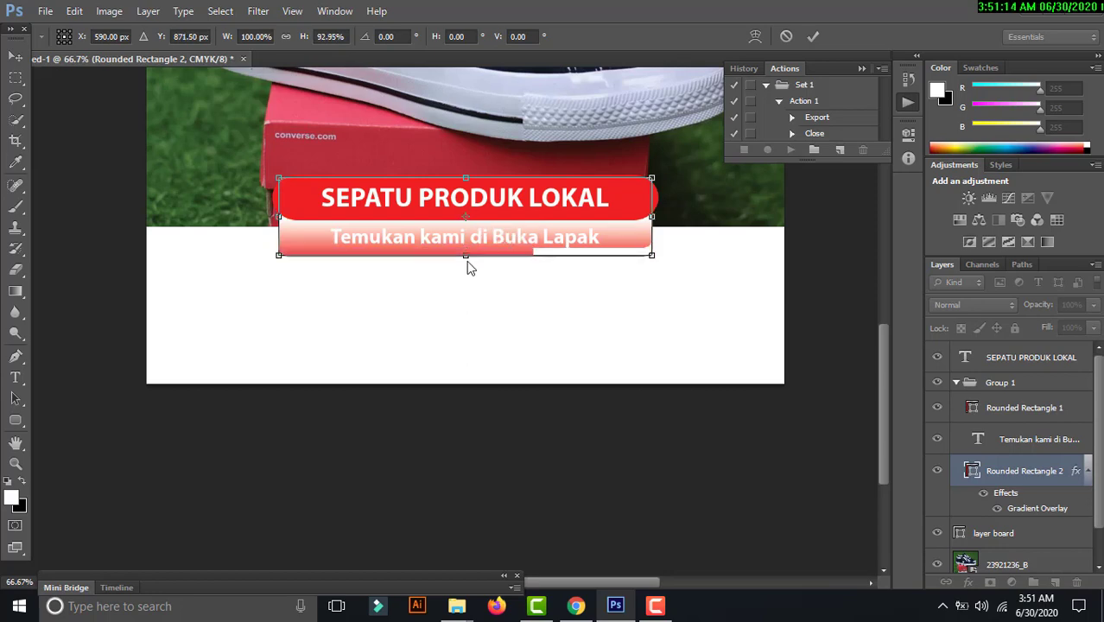
left_click(812, 35)
left_click(1035, 444)
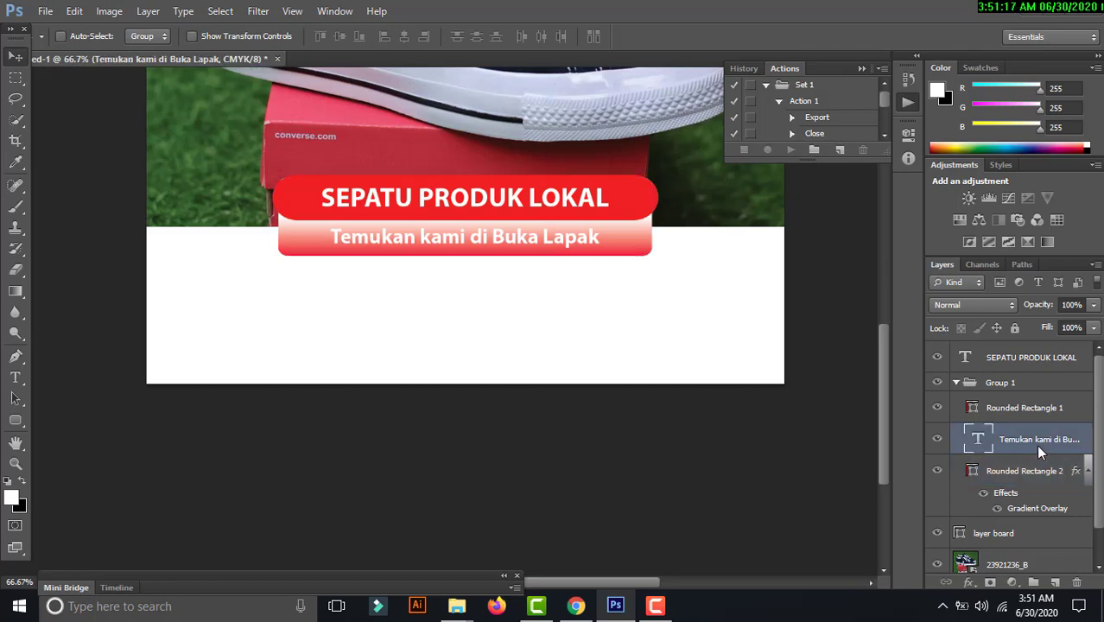
- Zoom out and pick the SEPATU PRODUK LOKAL layer from the canvas
key("z")
left_click(509, 246, "alt")
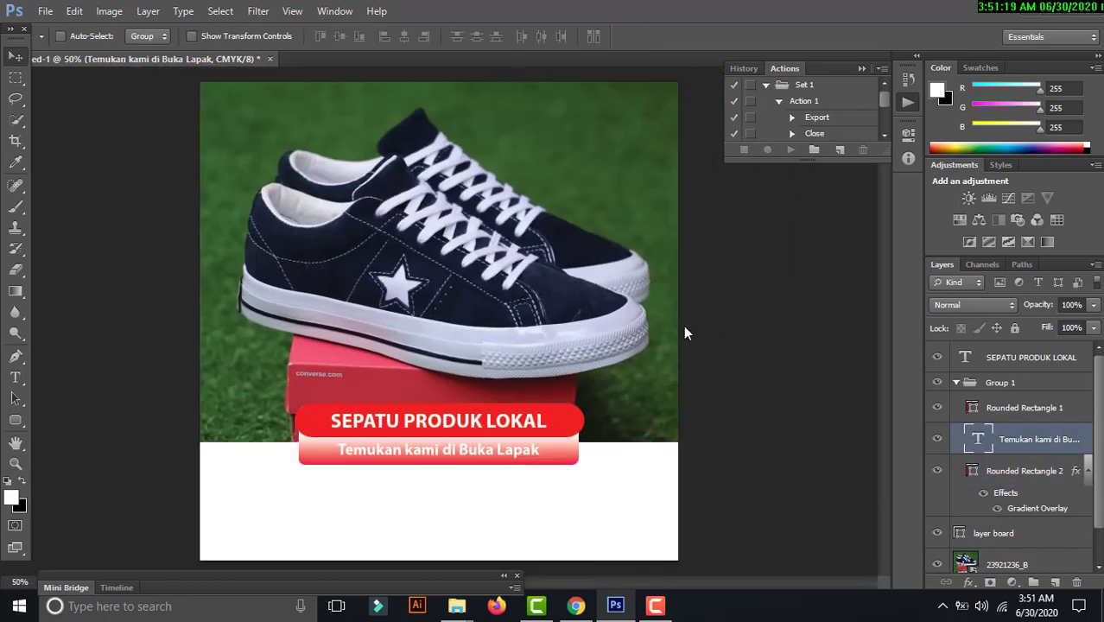
right_click(625, 414)
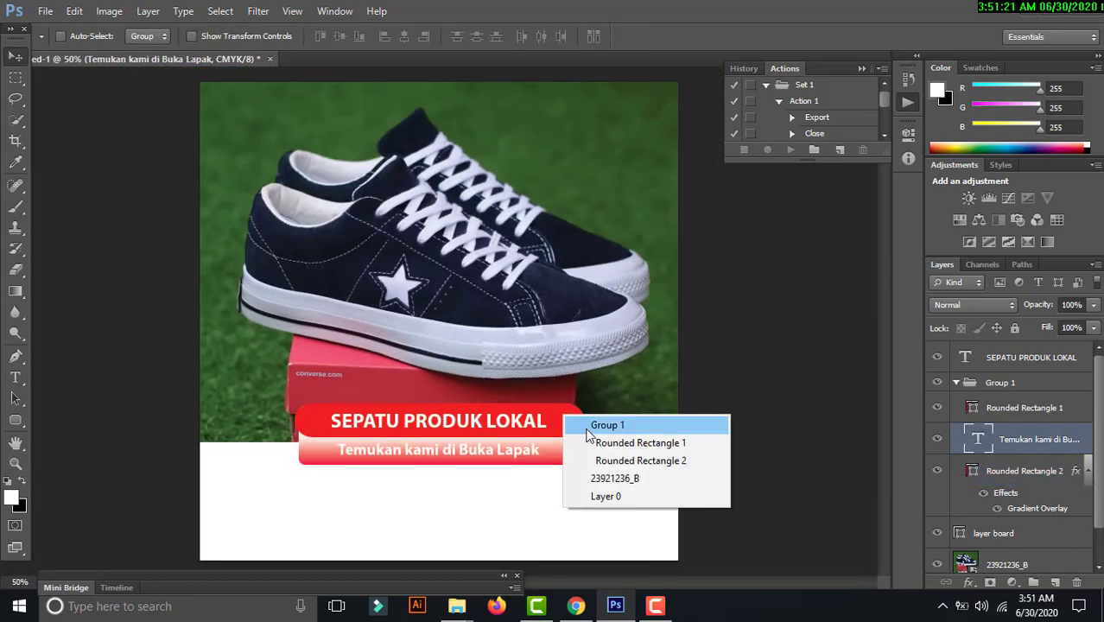
left_click(656, 443)
right_click(510, 416)
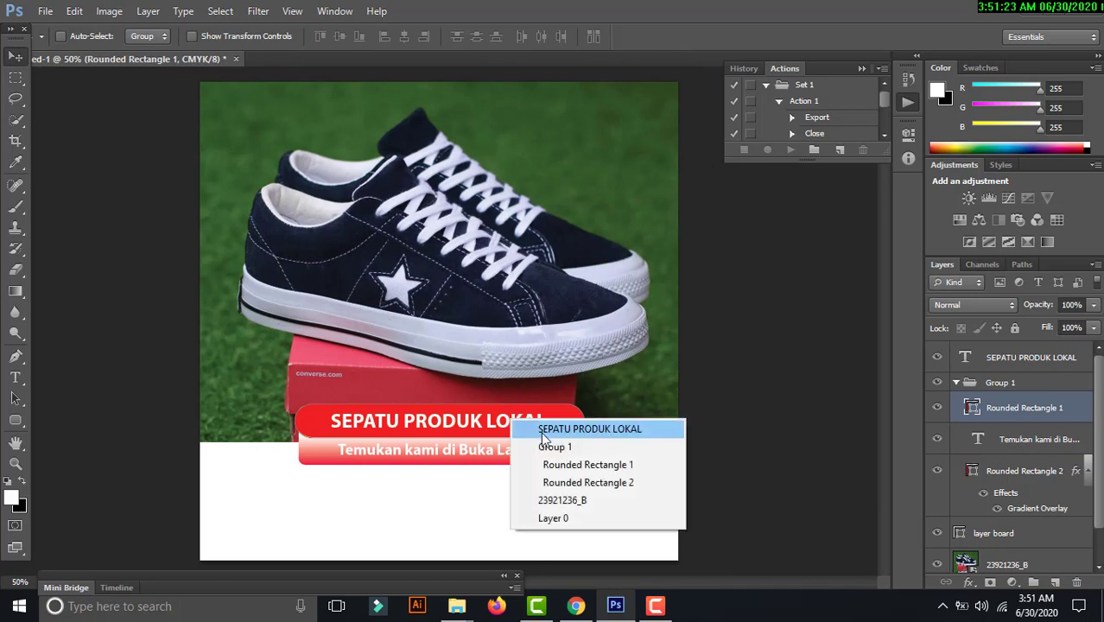
left_click(542, 428)
- Enlarge the SEPATU PRODUK LOKAL title to about 114%
key("ctrl+t")
left_click_drag(546, 408, 561, 415)
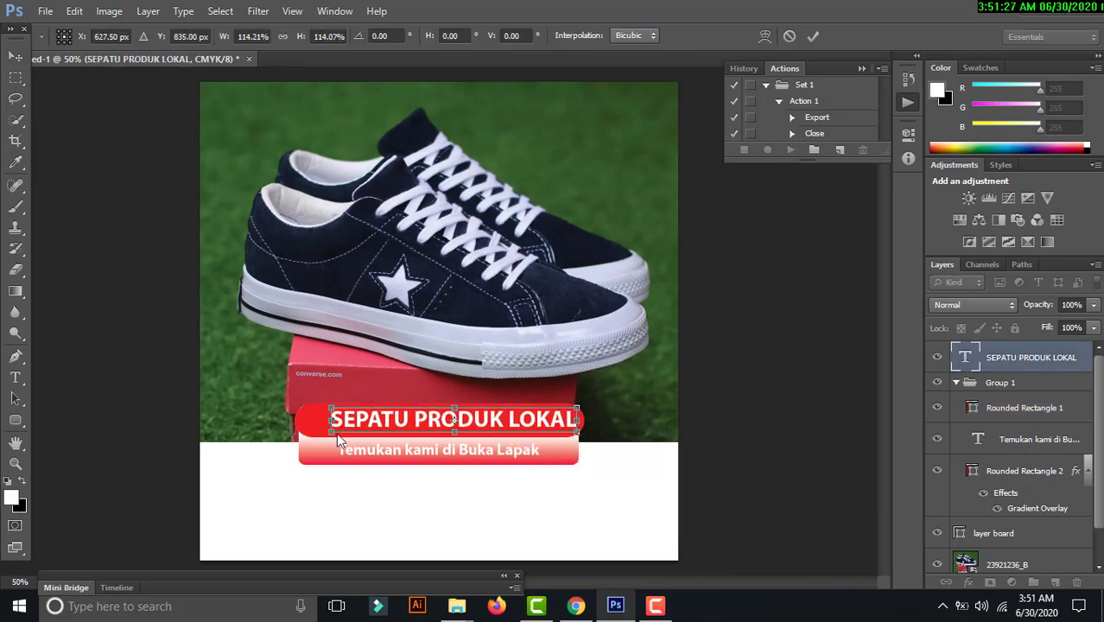
left_click_drag(330, 432, 325, 436)
key("Return")
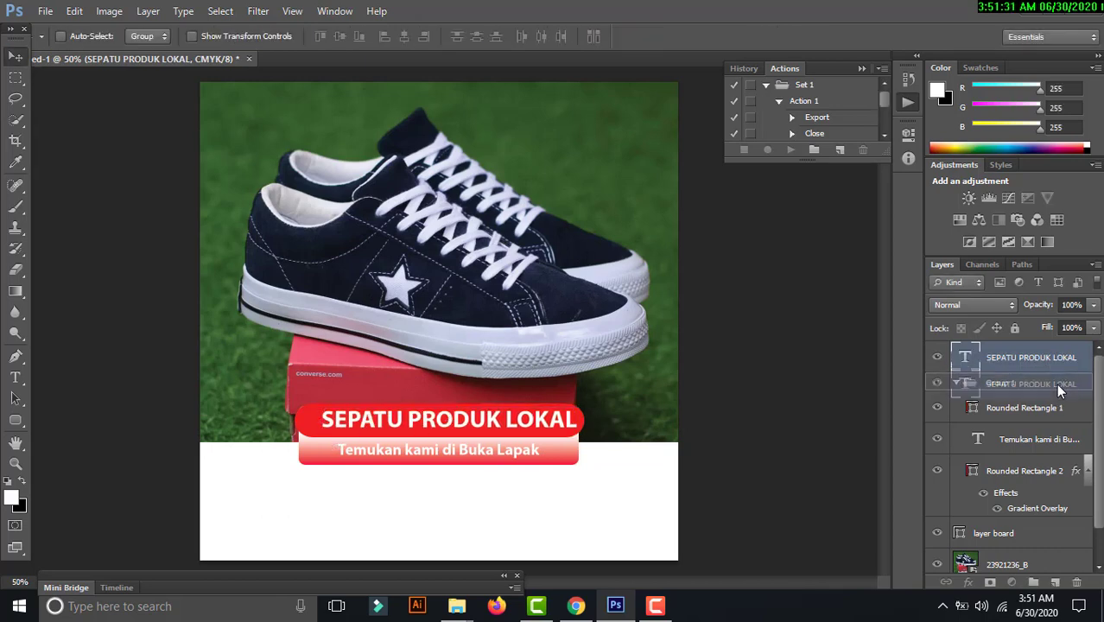
- Move the title layer to the top of Group 1 and shift it about 9 px left
left_click_drag(1052, 362, 1055, 383)
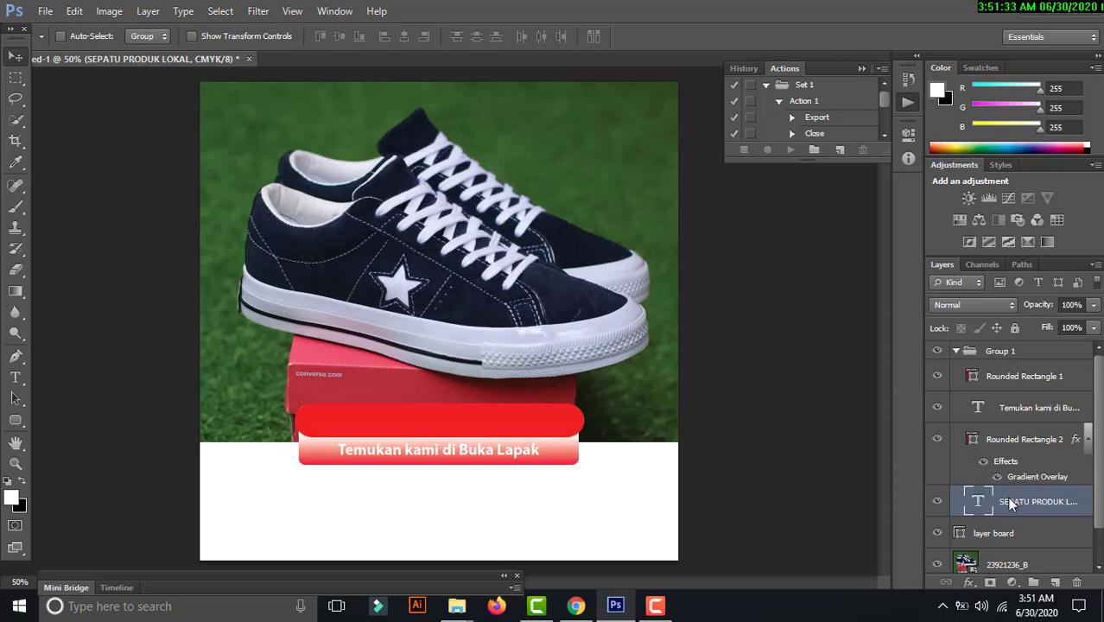
left_click_drag(1010, 504, 1023, 372)
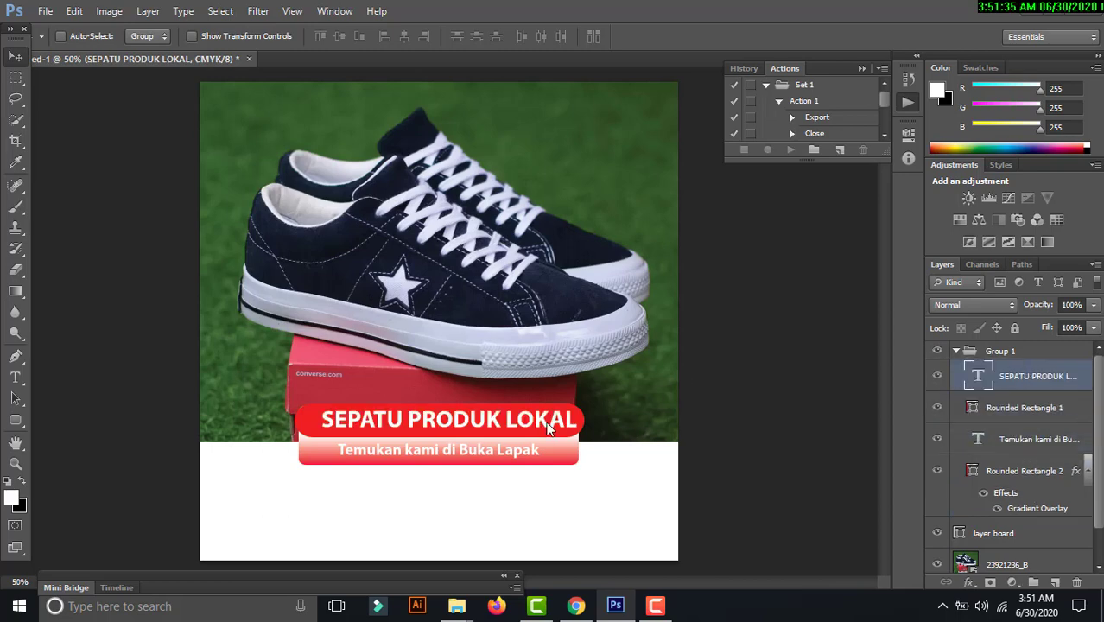
left_click_drag(544, 429, 536, 427)
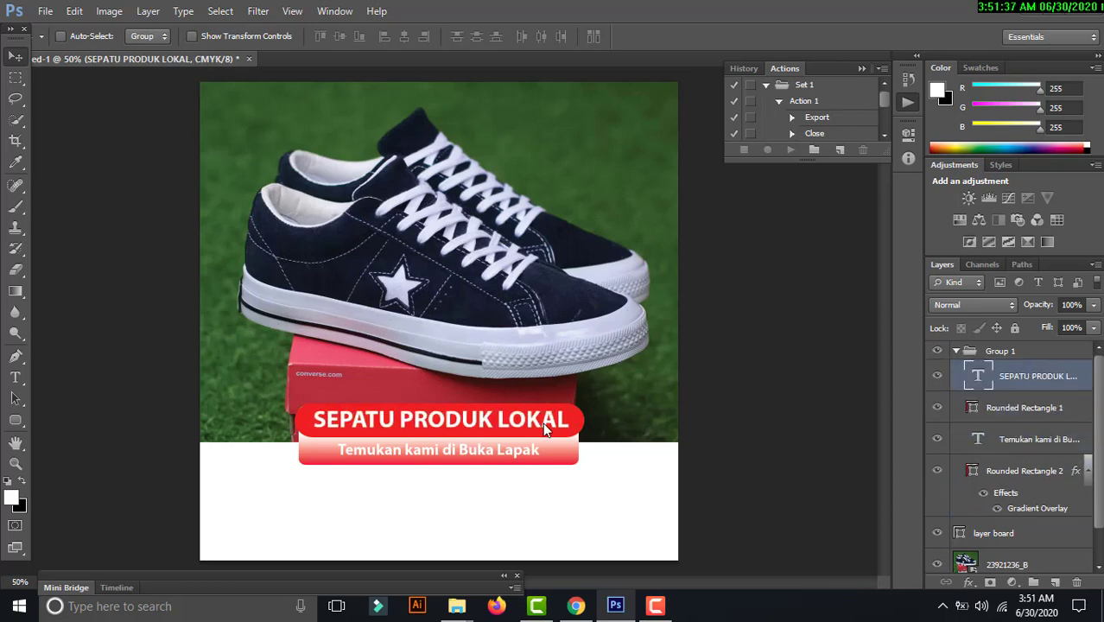
left_click(1016, 408, "shift")
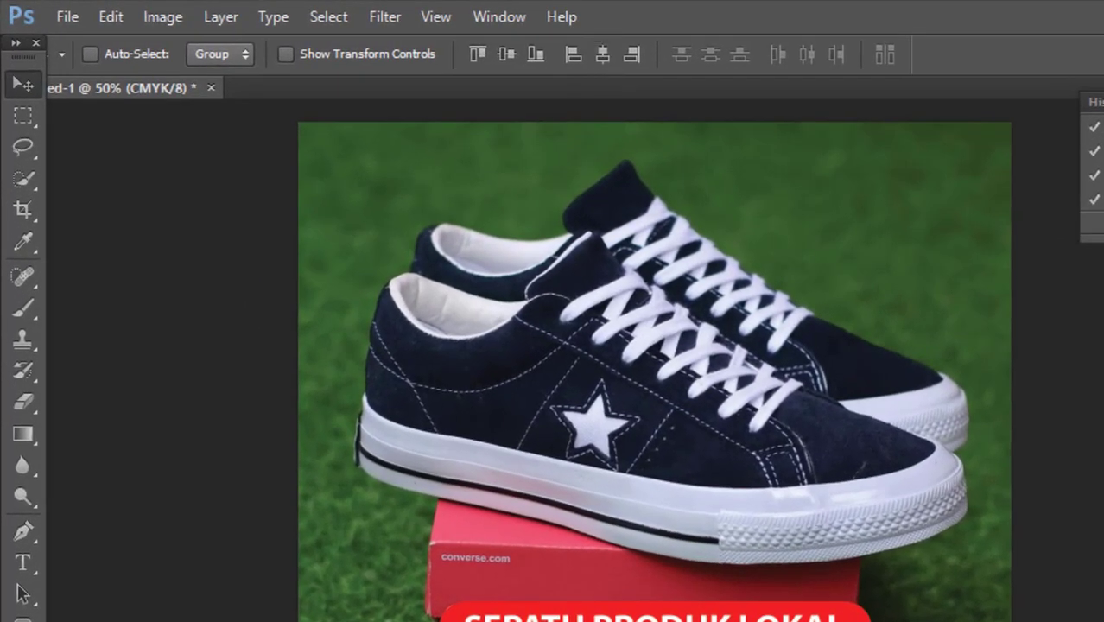
- Add a 5 px #ffffff Stroke layer effect to Rounded Rectangle 1, the red title pill
key("ctrl+minus")
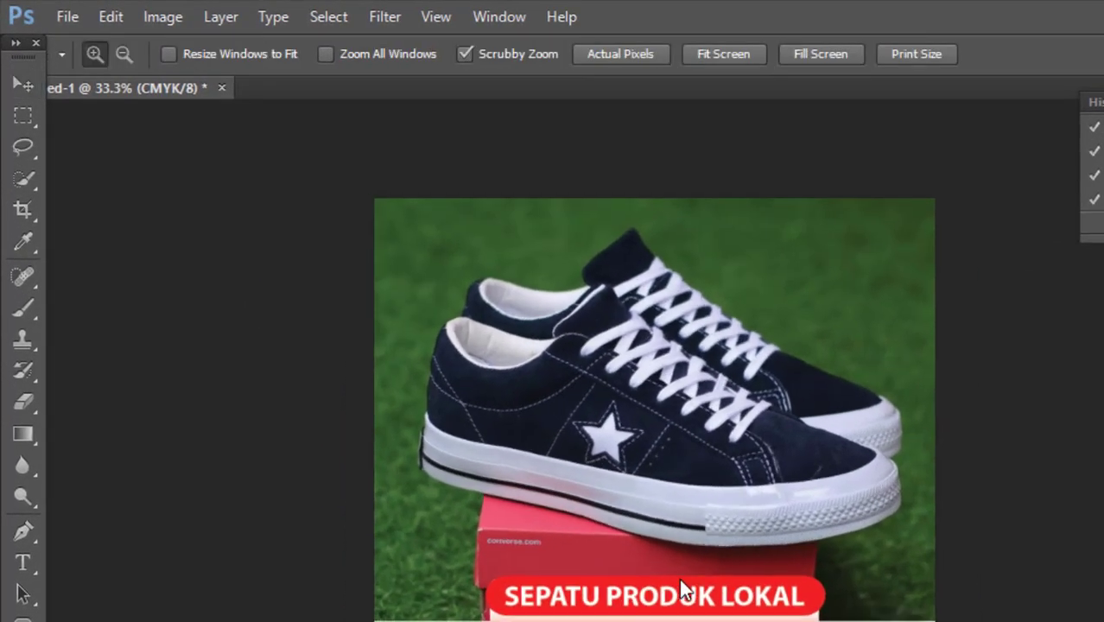
key("ctrl+plus")
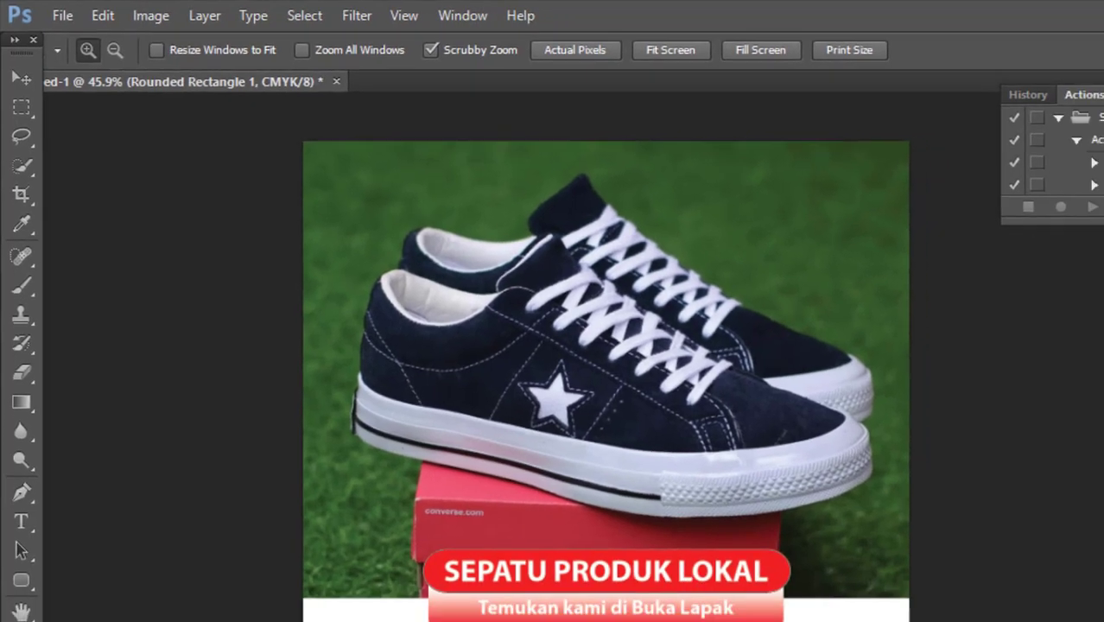
right_click(1010, 407)
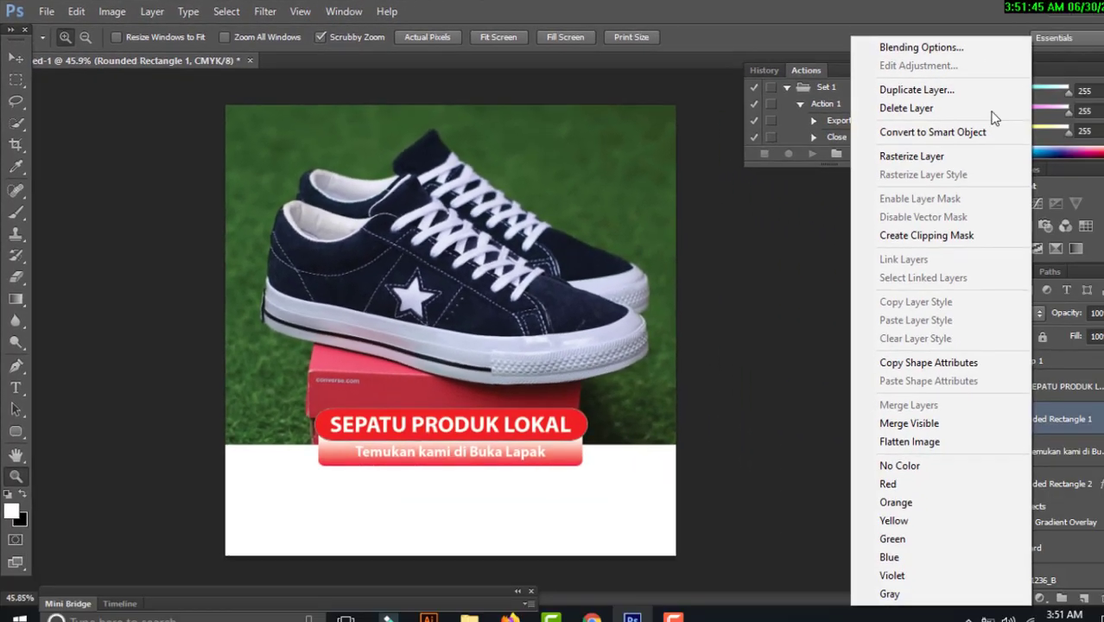
key("Escape")
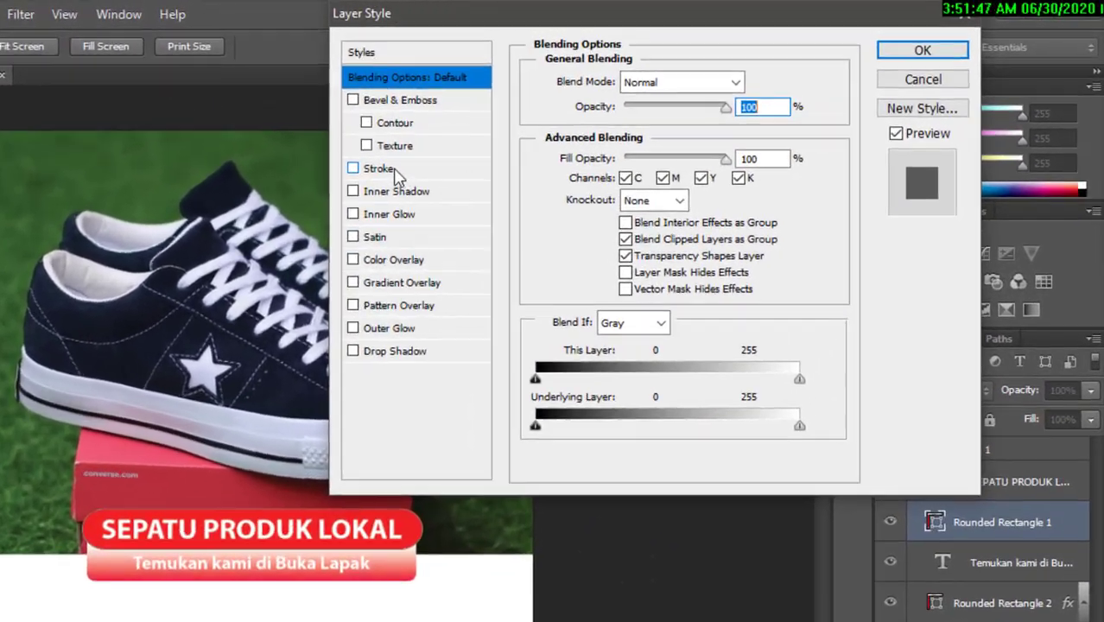
left_click(374, 172)
left_click(572, 228)
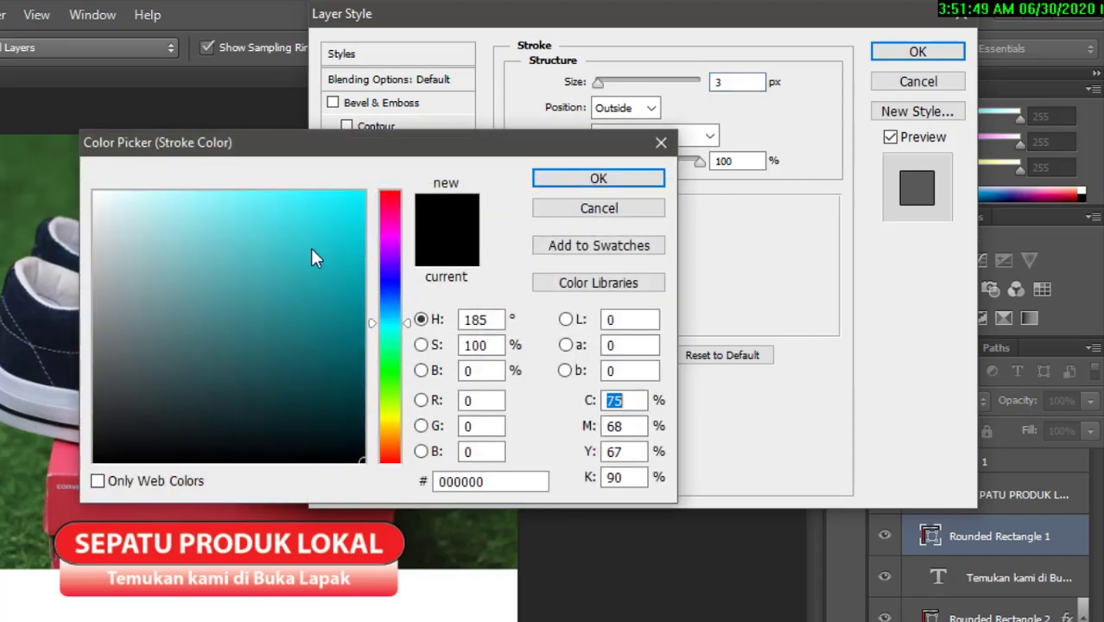
left_click_drag(310, 248, 60, 153)
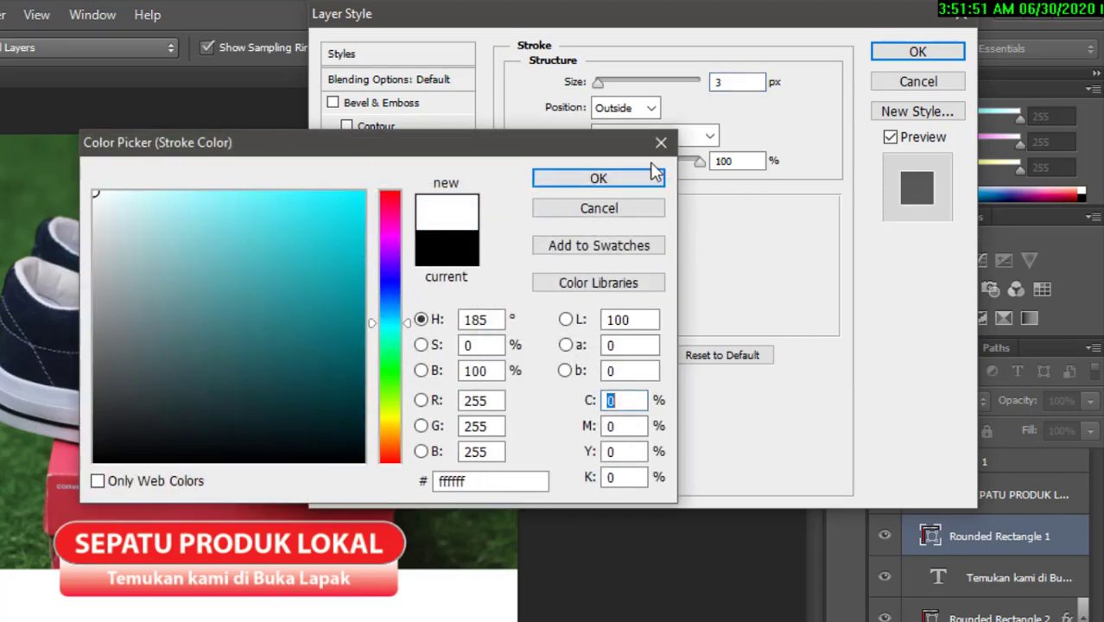
left_click(599, 179)
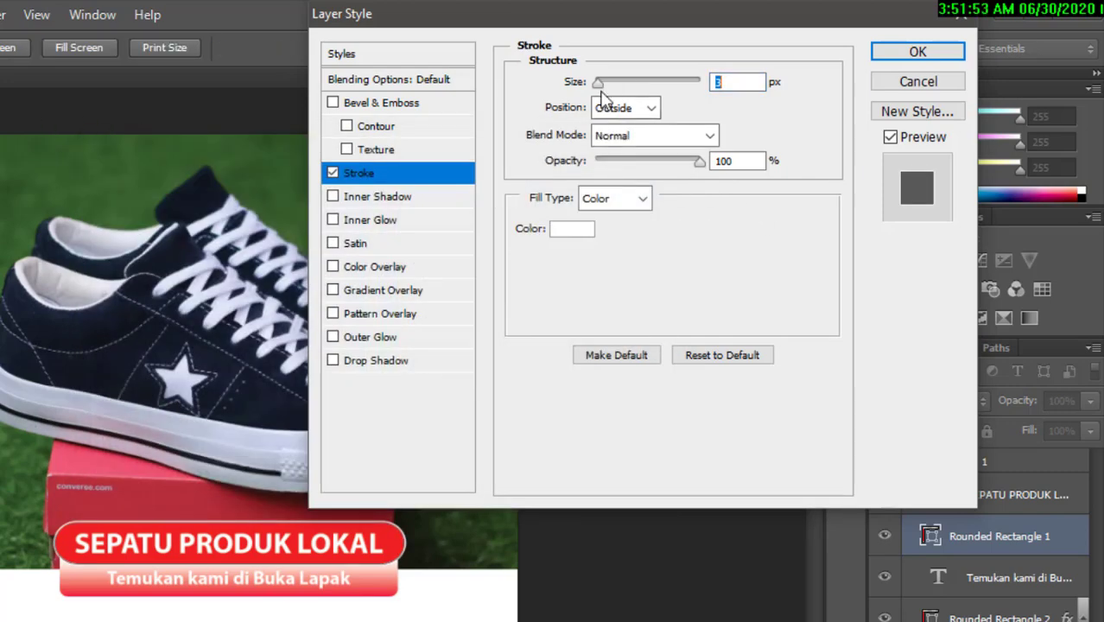
left_click(602, 80)
left_click_drag(599, 87, 601, 87)
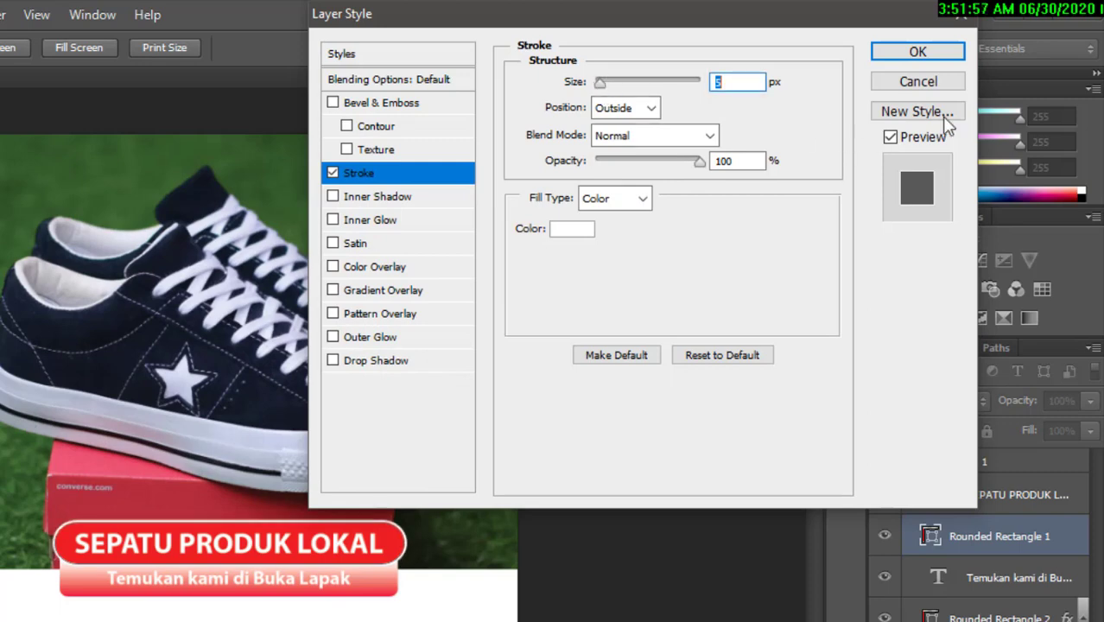
left_click(939, 51)
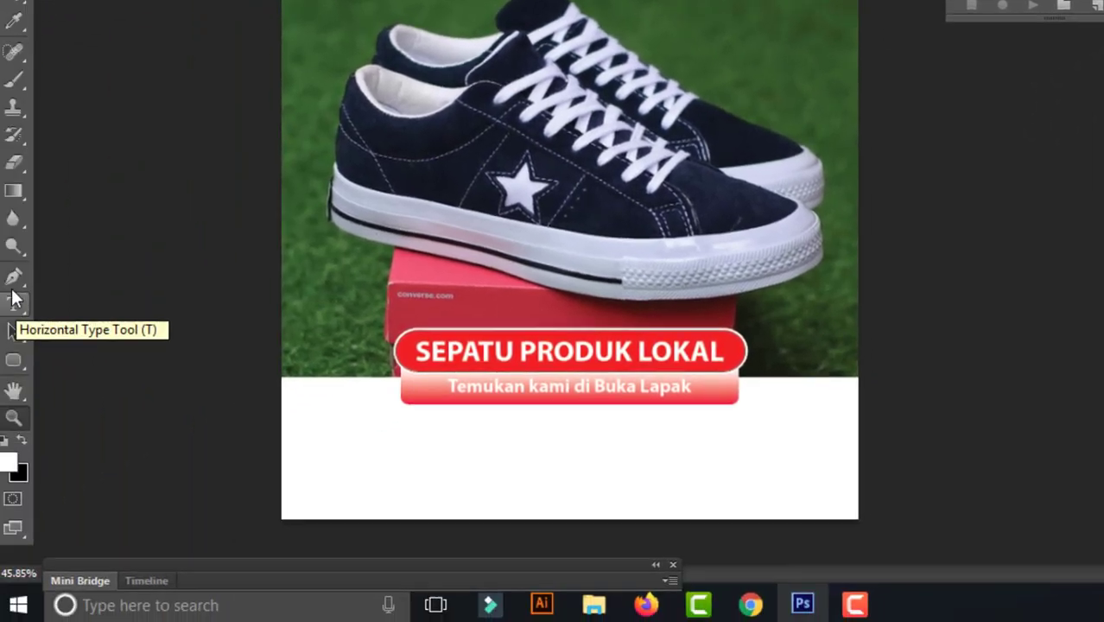
- Start a new text line below the pills in red (f40000)
left_click(19, 303)
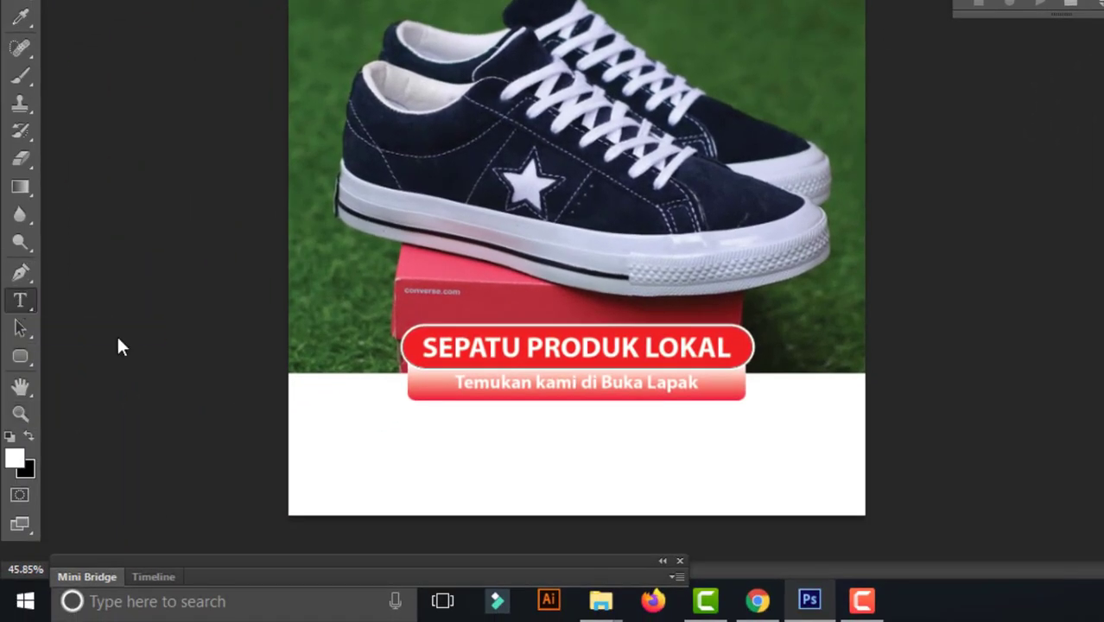
left_click(410, 440)
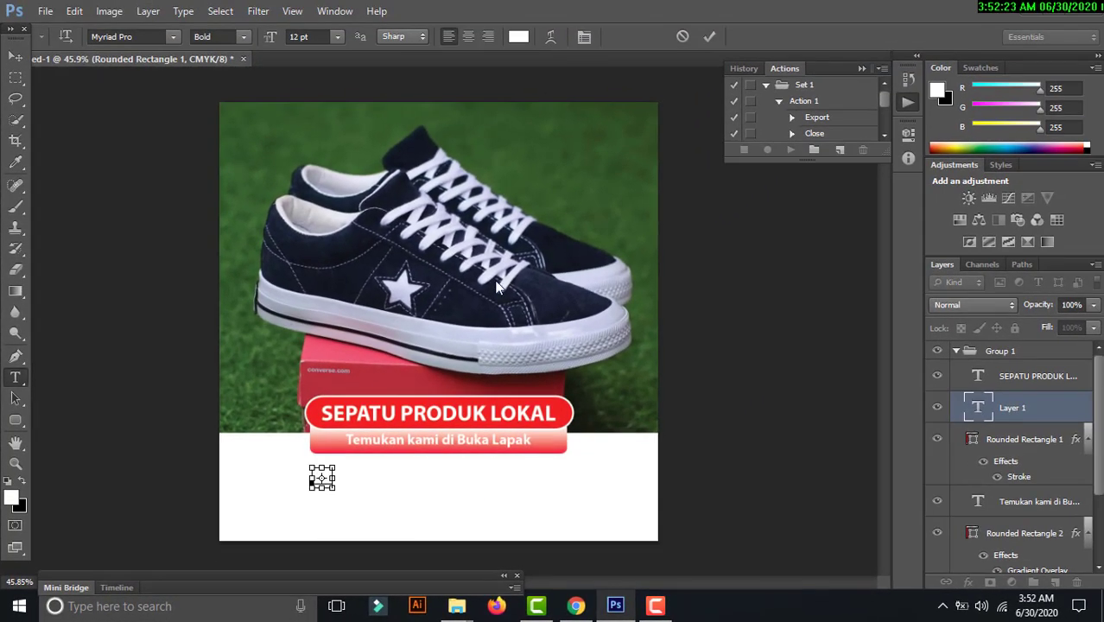
left_click(521, 38)
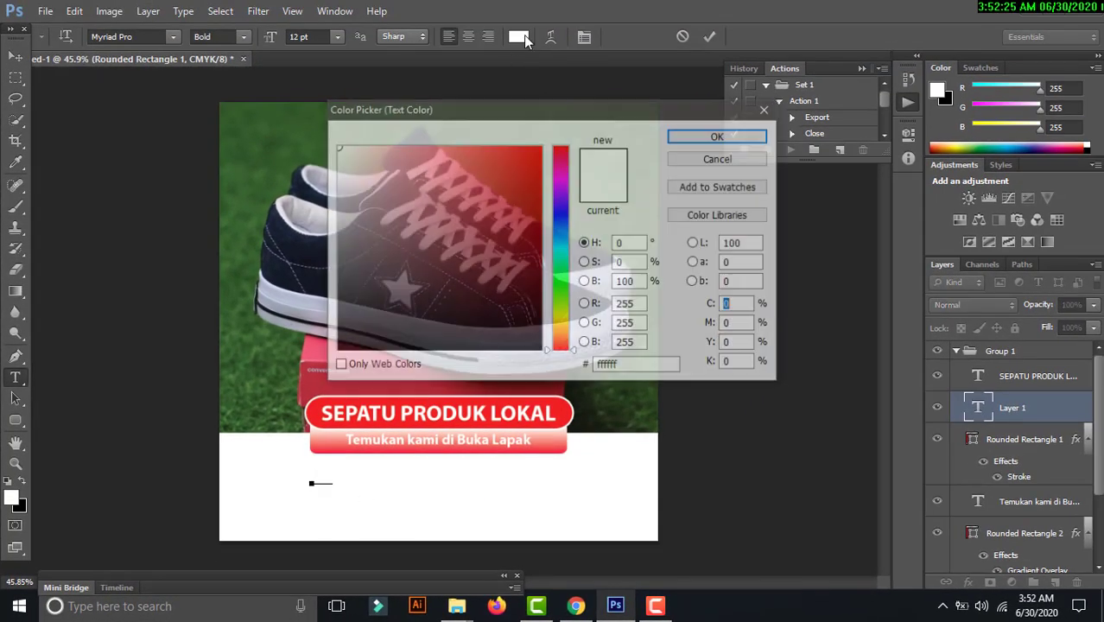
left_click_drag(490, 286, 560, 154)
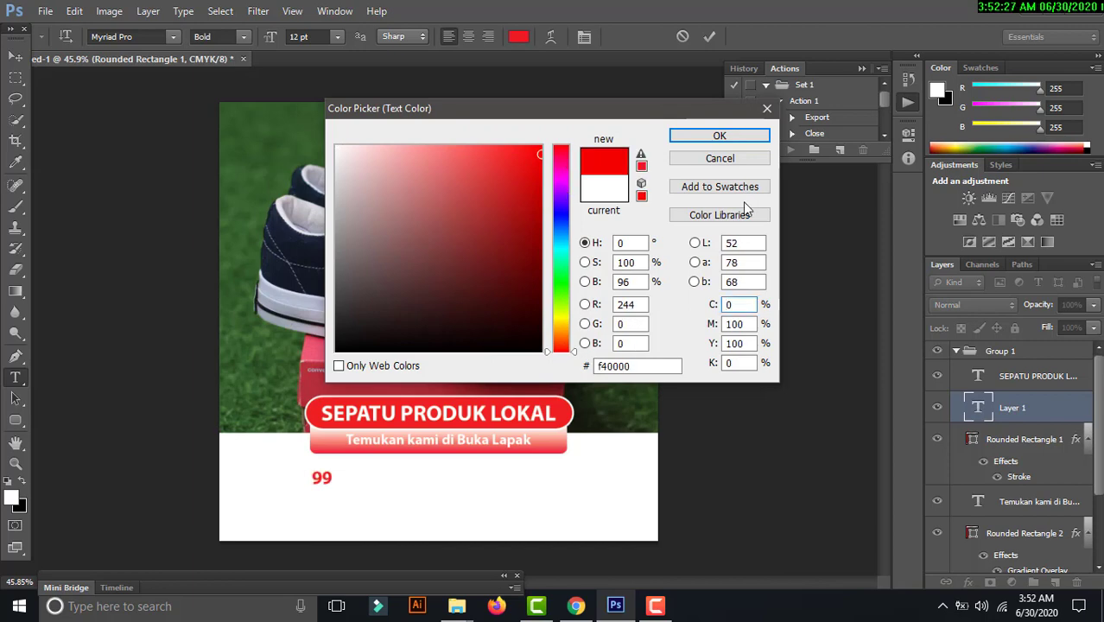
left_click(744, 137)
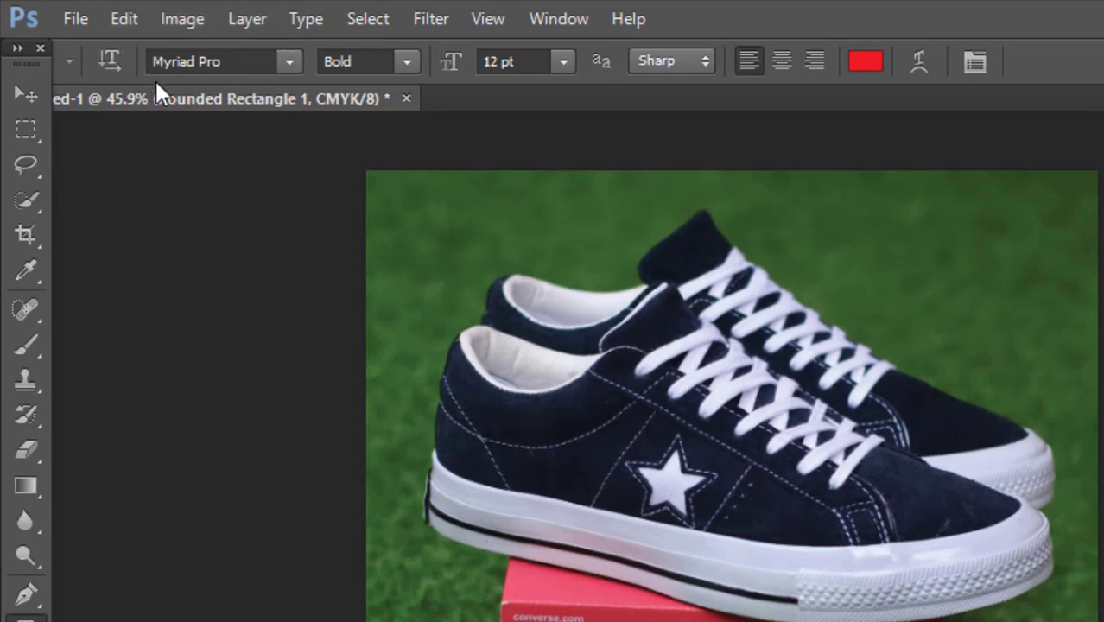
- Set the 99 text's font to Nirmala UI Bold
left_click(211, 59)
key("Down")
key("Down")
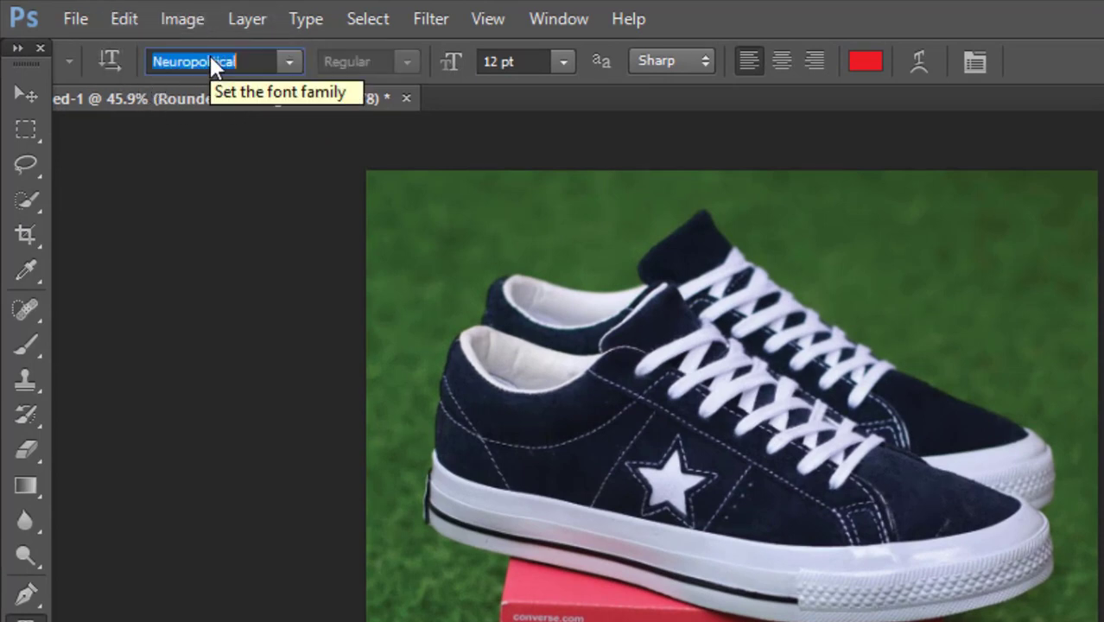
key("Down")
key("Down")
key("Down")
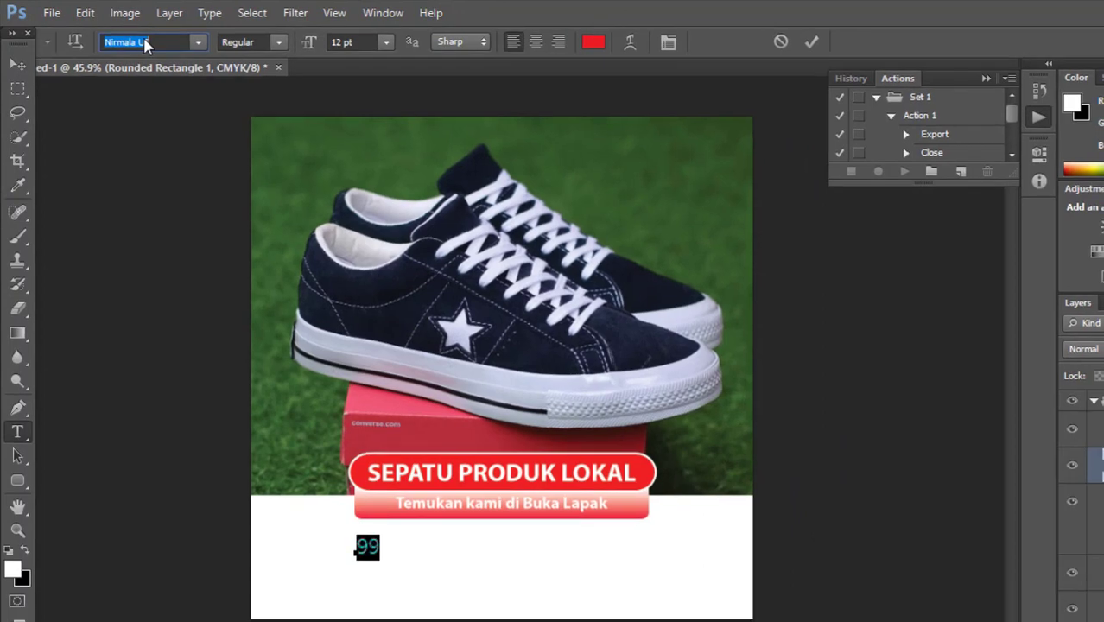
left_click(265, 46)
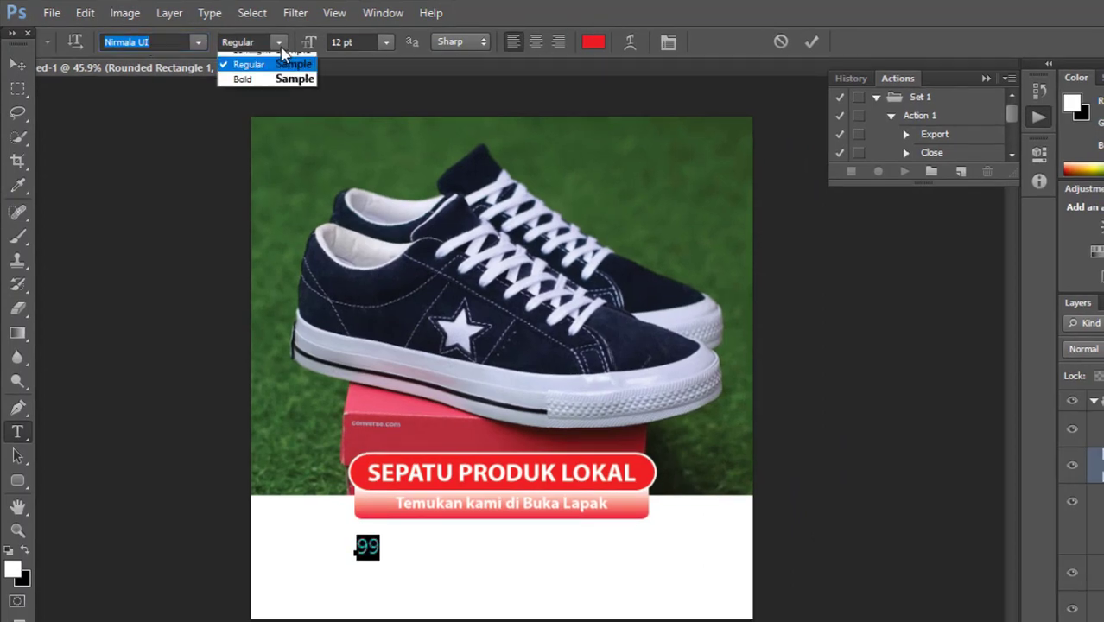
left_click(279, 83)
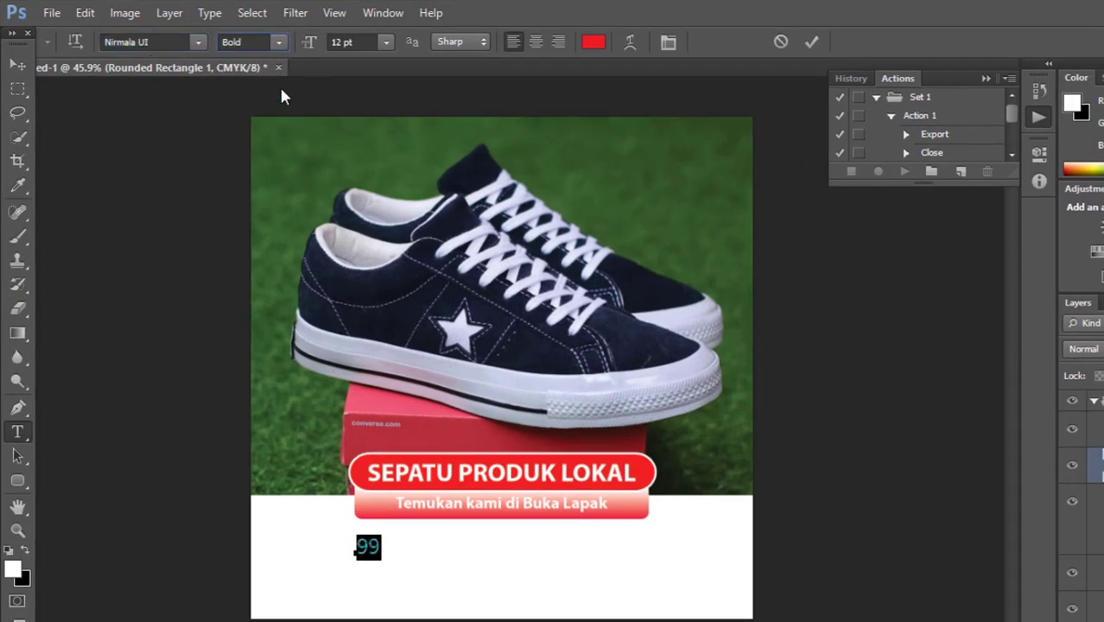
left_click(812, 43)
- Enlarge the 99 text to 36 pt
left_click(17, 65)
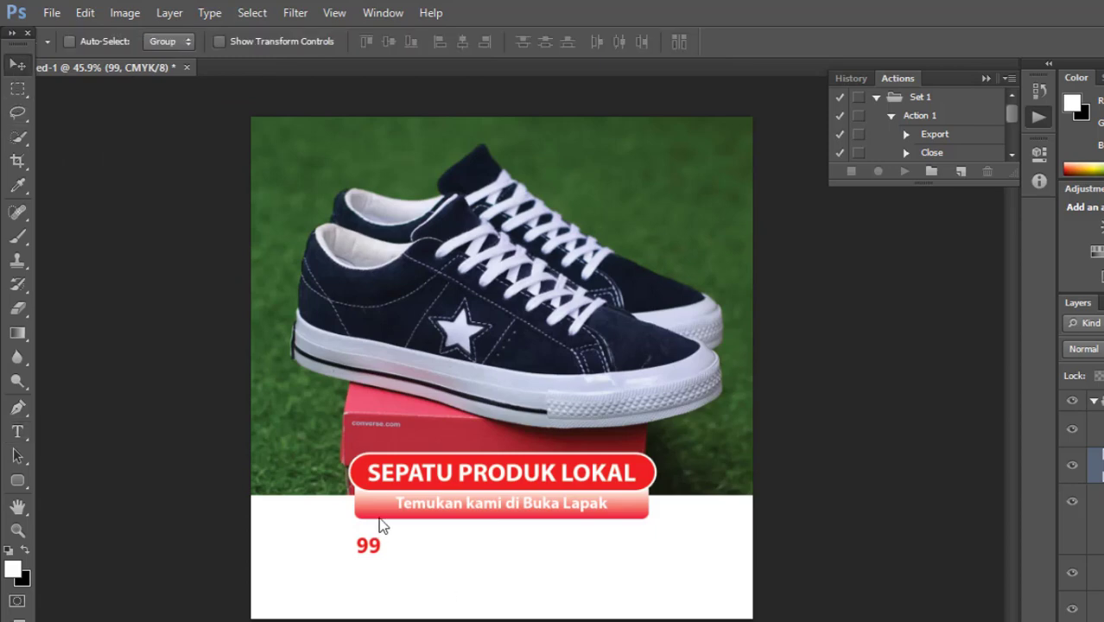
key("t")
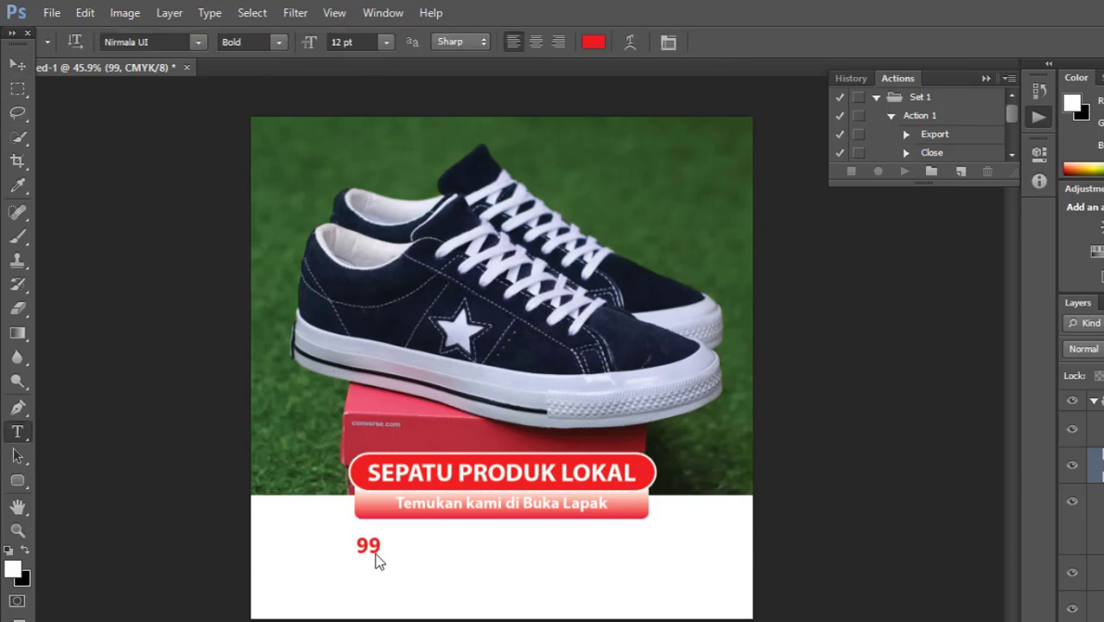
left_click(379, 550)
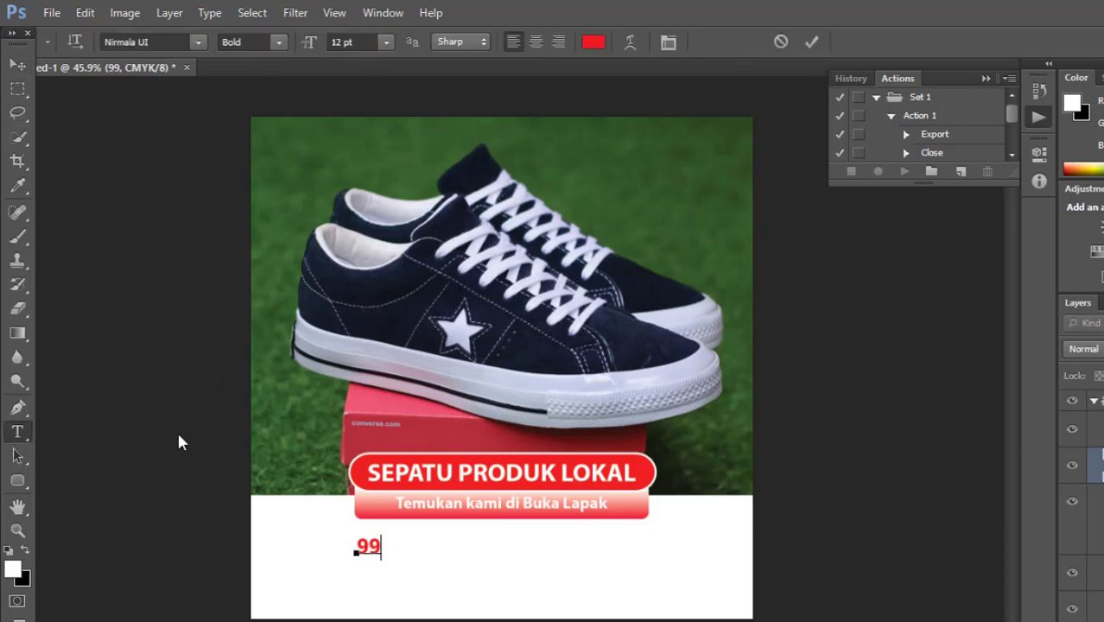
key("ctrl+a")
left_click(386, 45)
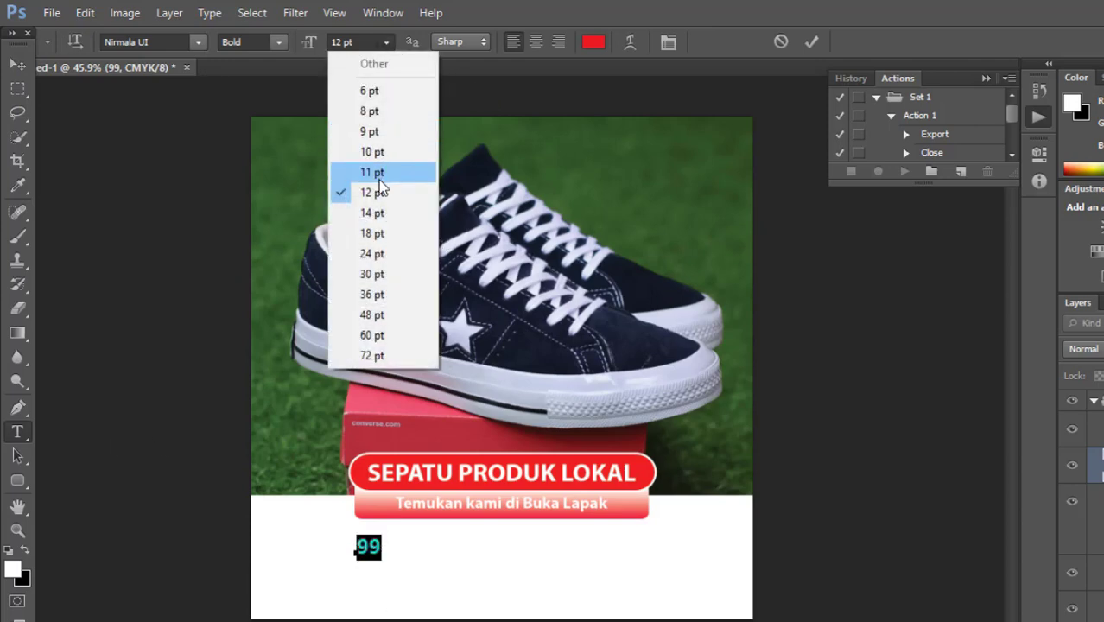
left_click(383, 256)
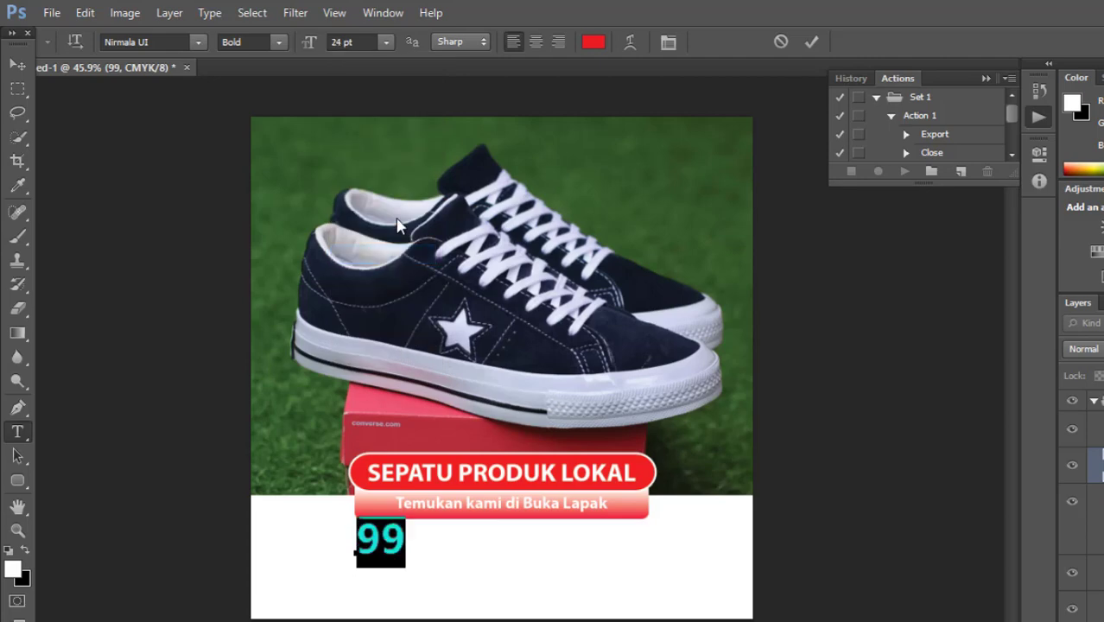
left_click(386, 42)
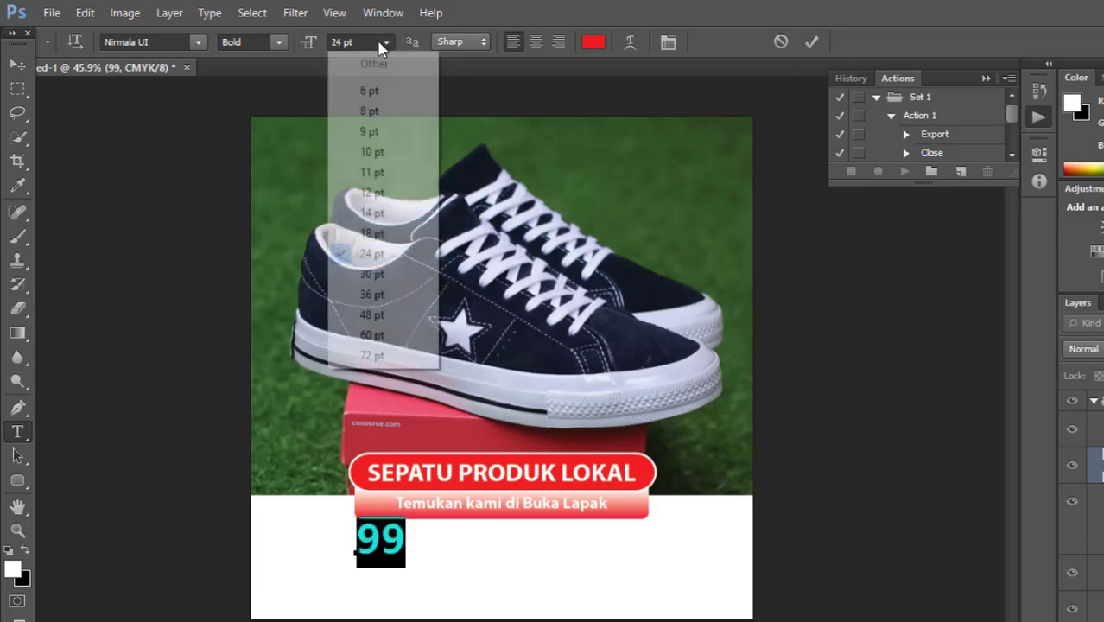
left_click(403, 292)
left_click(17, 65)
- Zoom in and move the 99 just below the red title pill
key("z")
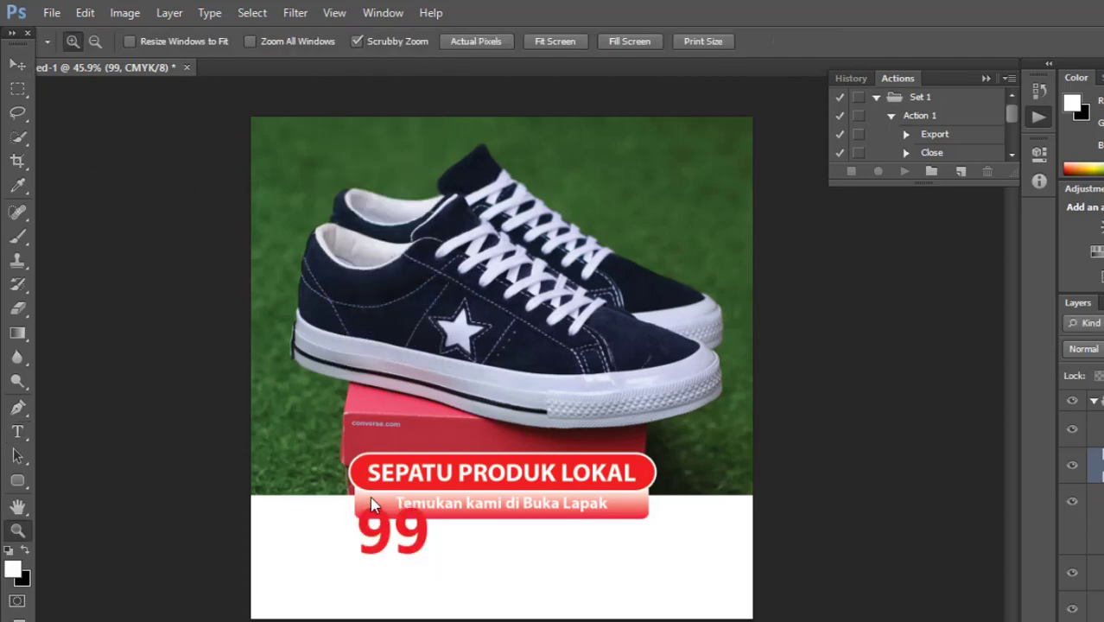
left_click(382, 504)
left_click(382, 502)
key("v")
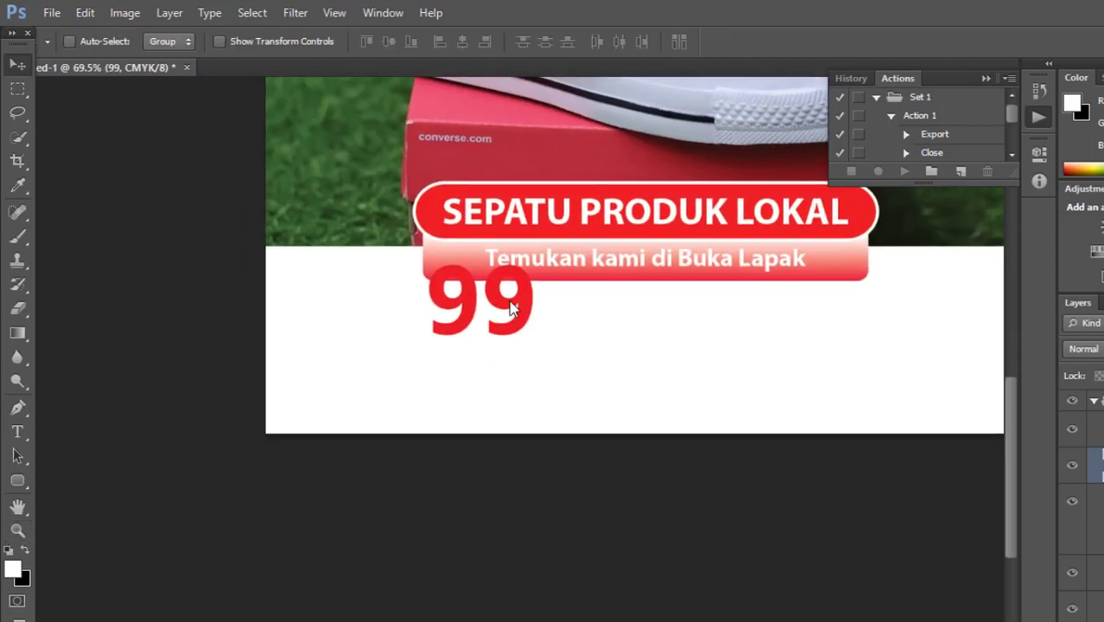
mouse_move(462, 351)
left_mouse_down()
mouse_move(511, 330)
mouse_move(501, 337)
left_mouse_up()
scroll(501, 337, "up", 1)
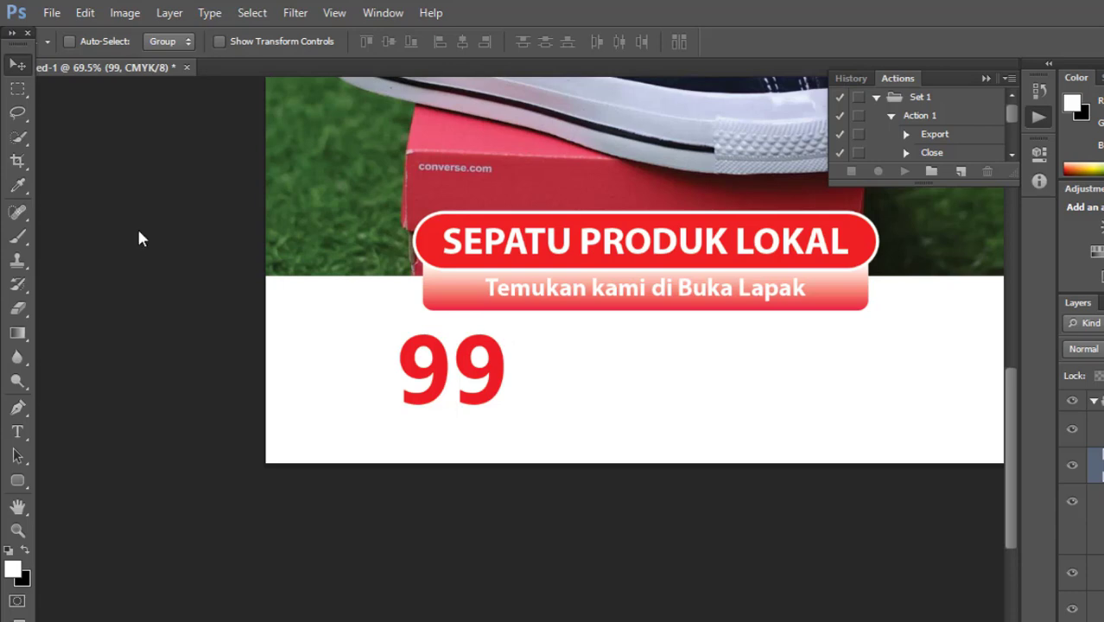
- Add 8 pt text 'KEJAR DISKON' to the right of the 99
left_click(17, 431)
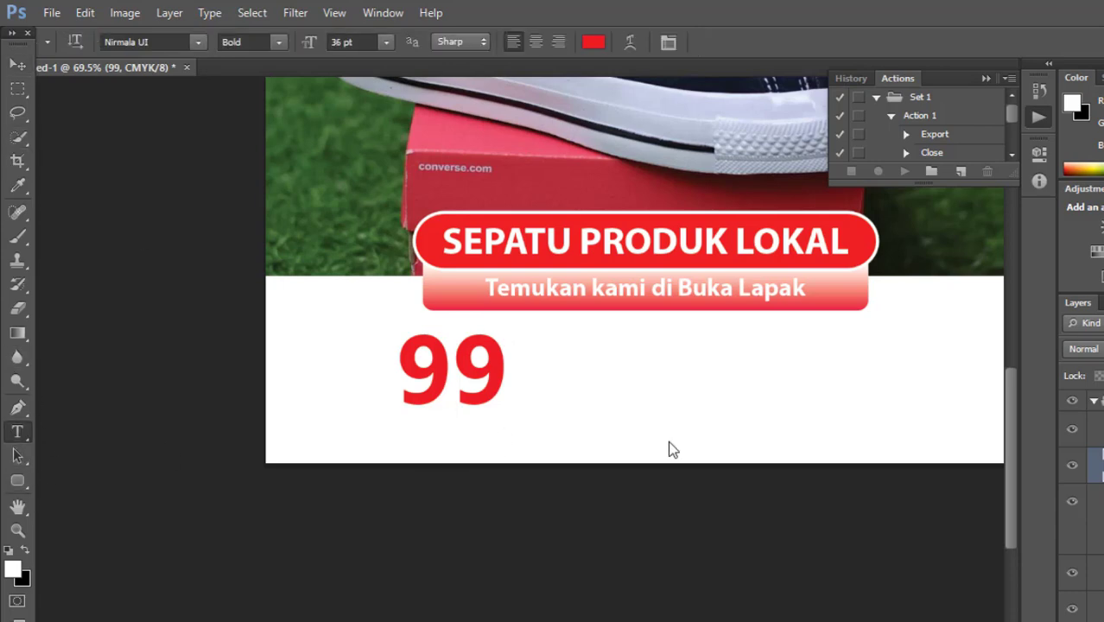
left_click(619, 430)
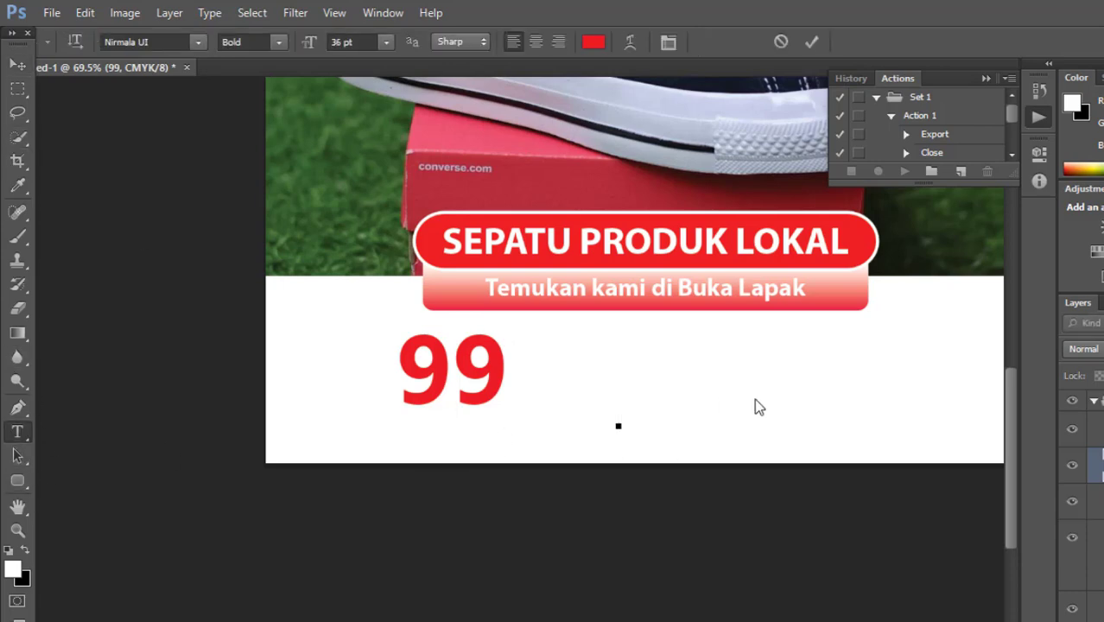
left_click(386, 42)
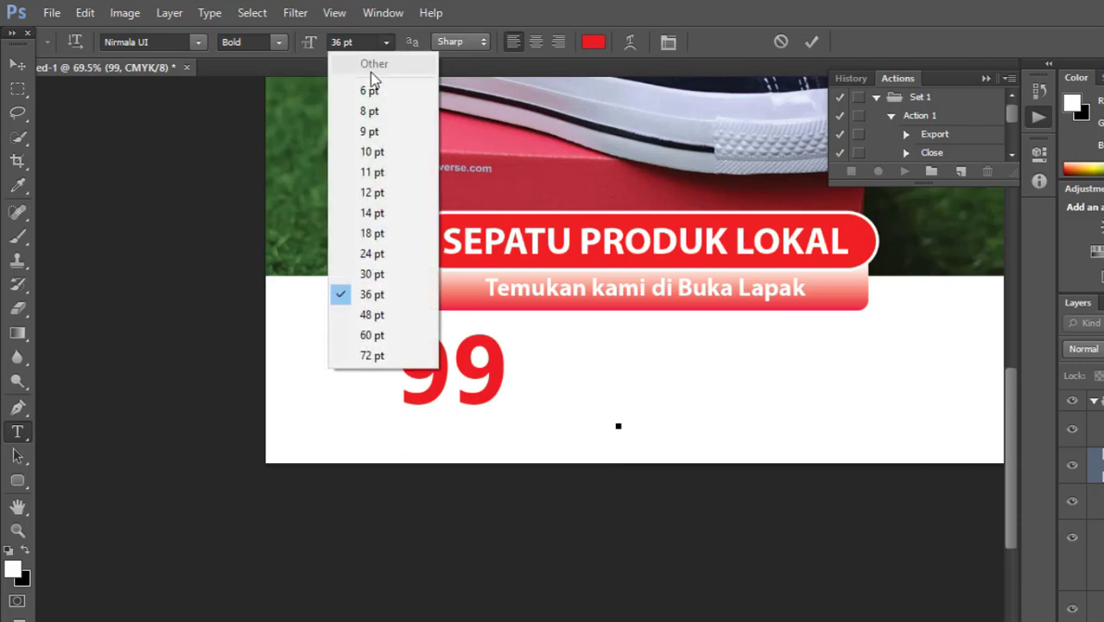
left_click(366, 119)
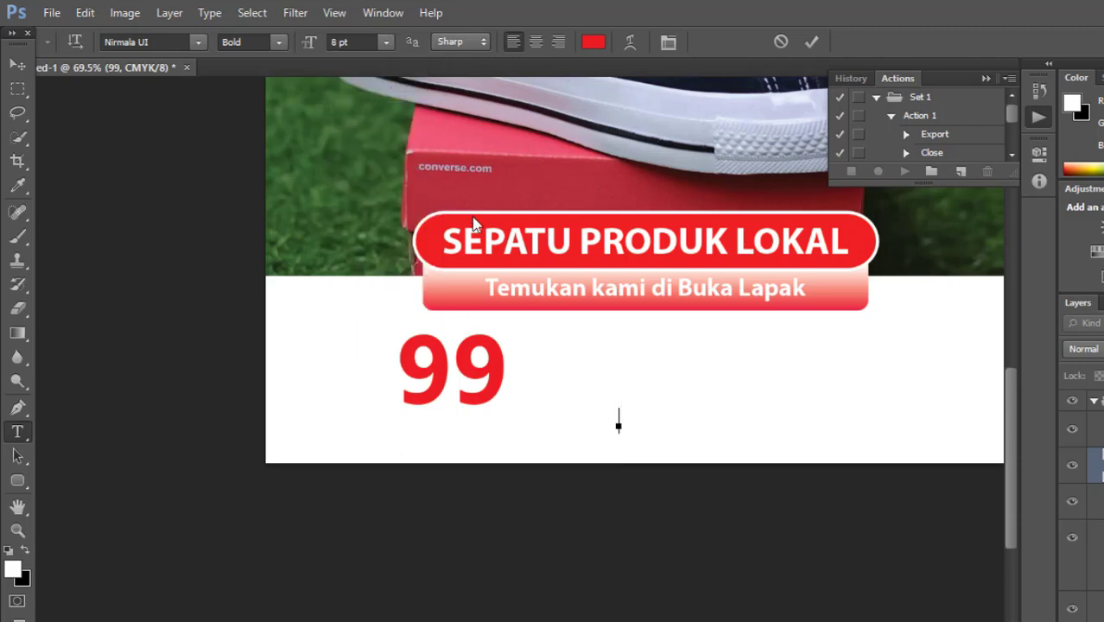
type("ke")
key("BackSpace")
key("BackSpace")
type("K")
type("EJAR ")
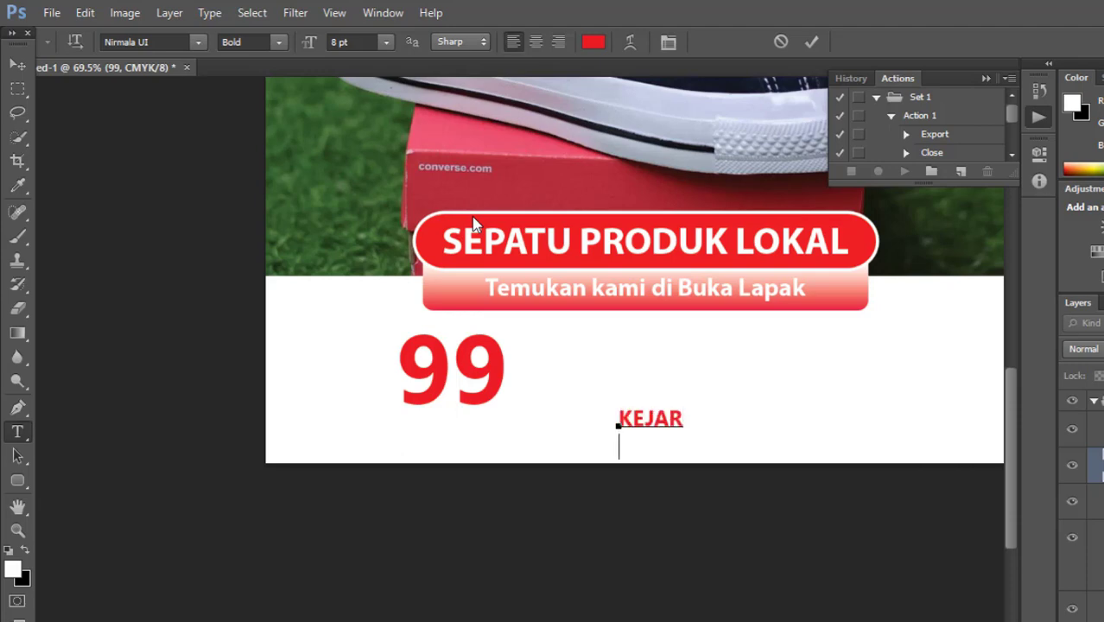
type("DIS")
type("KOM")
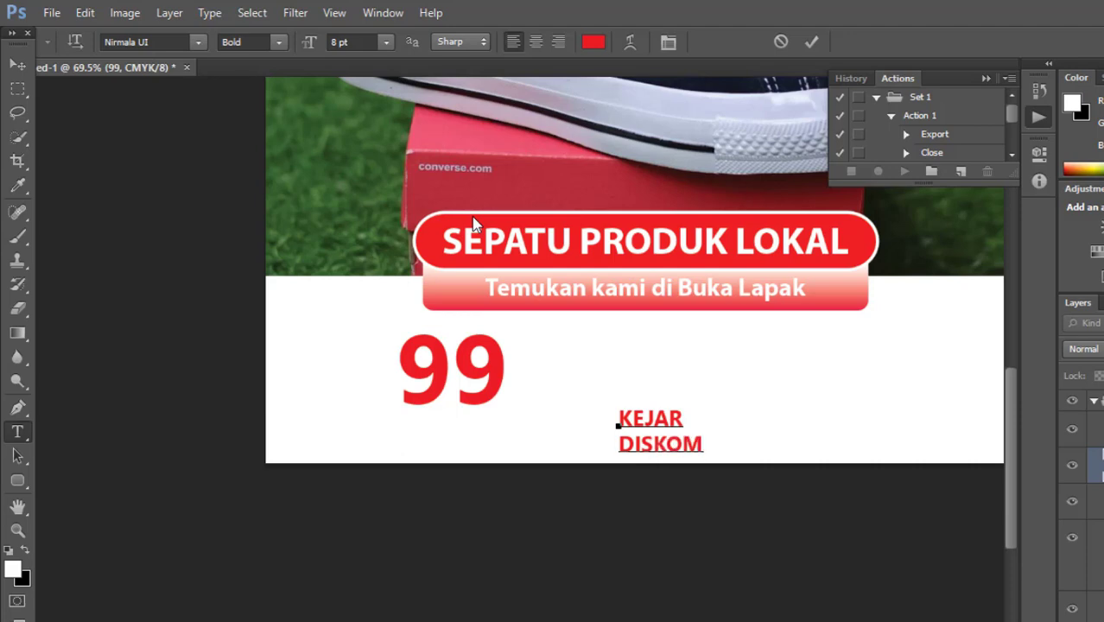
key("BackSpace")
type("N")
- Right-align the KEJAR DISKON lines and commit the text
key("ctrl+a")
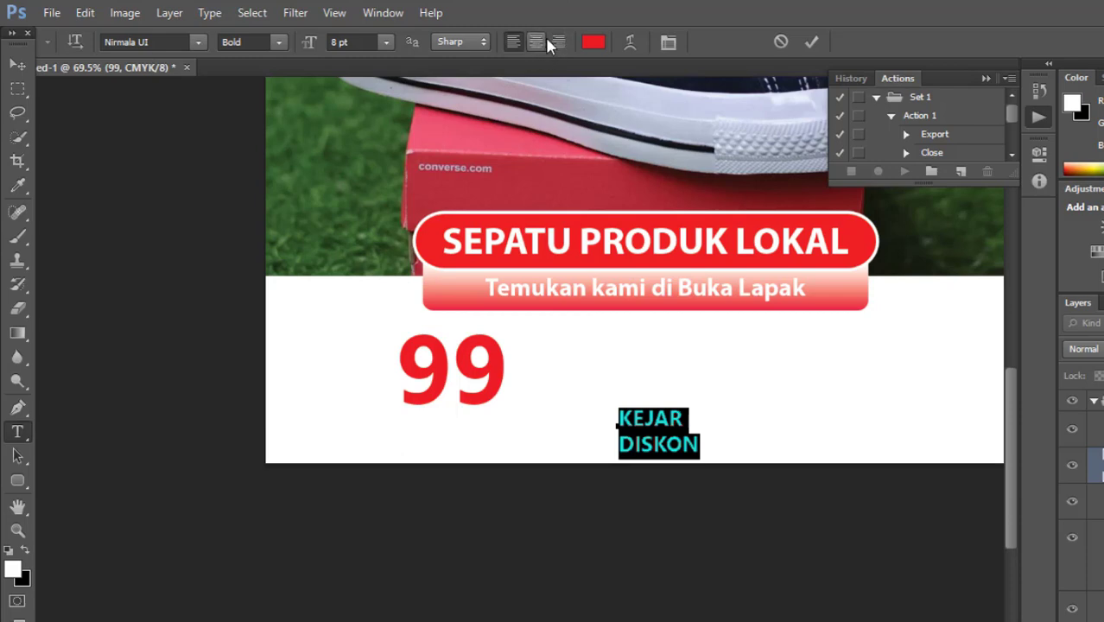
left_click(558, 42)
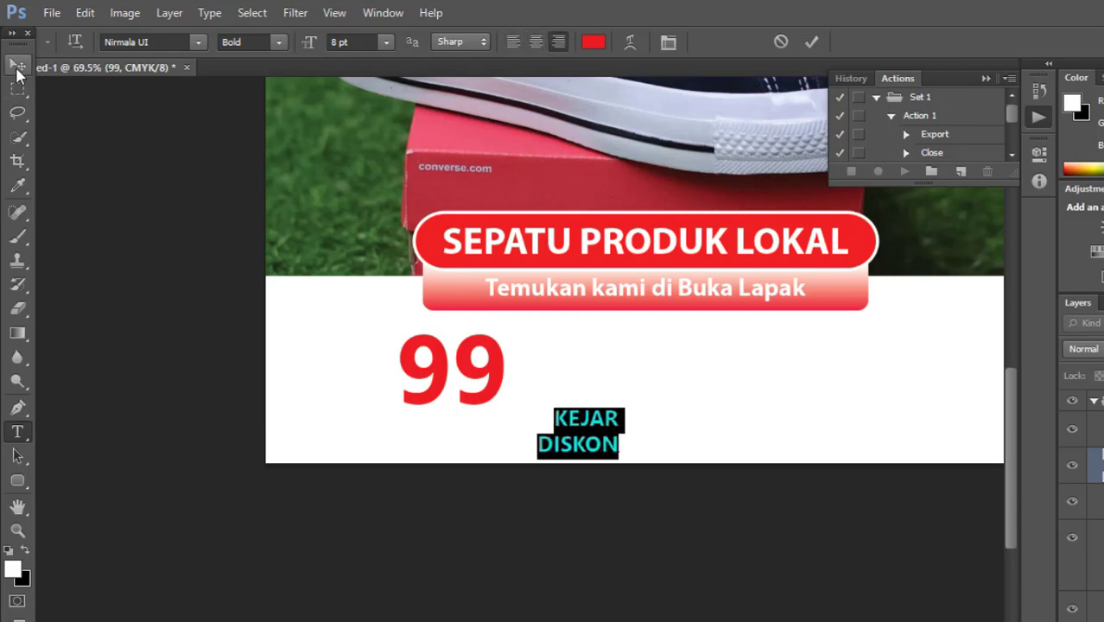
left_click(17, 65)
left_click(1079, 406)
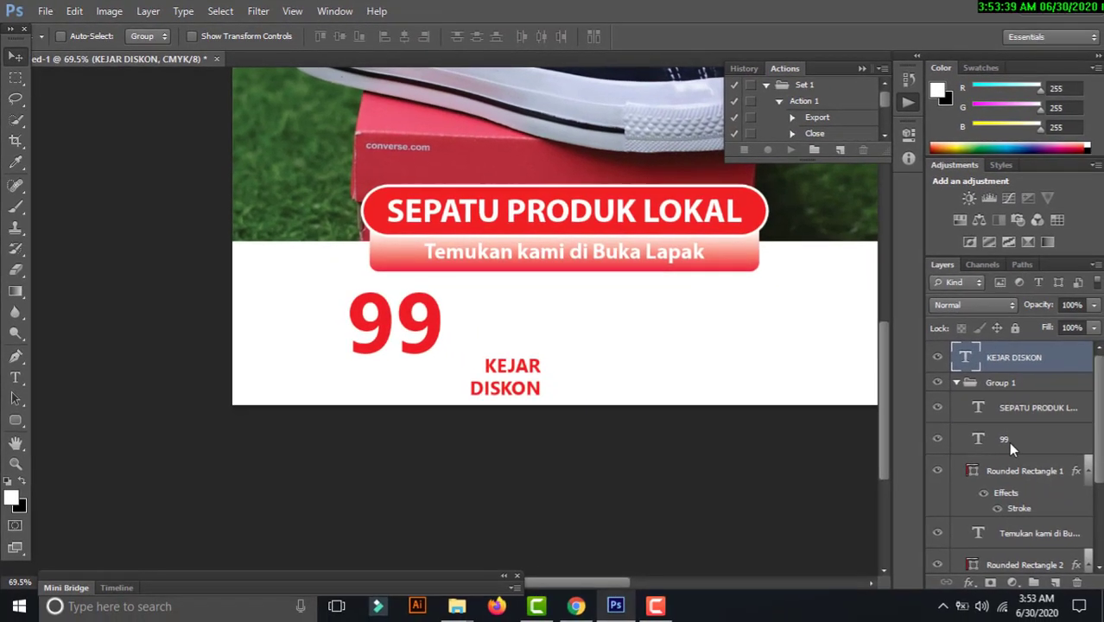
- Move the 99 layer out of Group 1 and collapse the group
left_click_drag(1008, 442, 1033, 371)
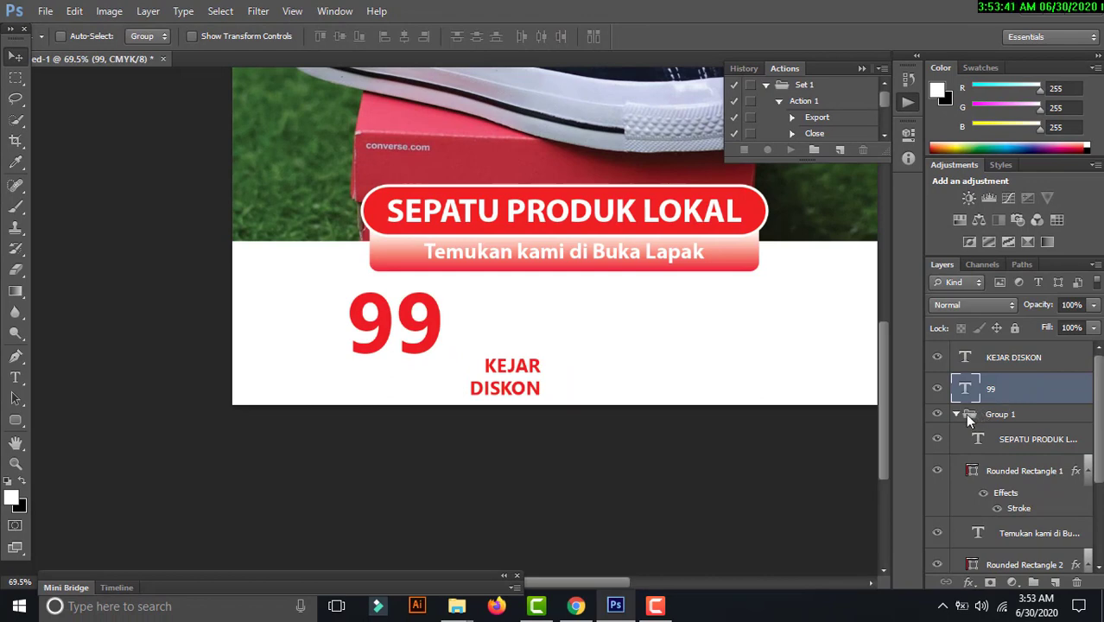
left_click(956, 415)
left_click(1014, 358, "shift")
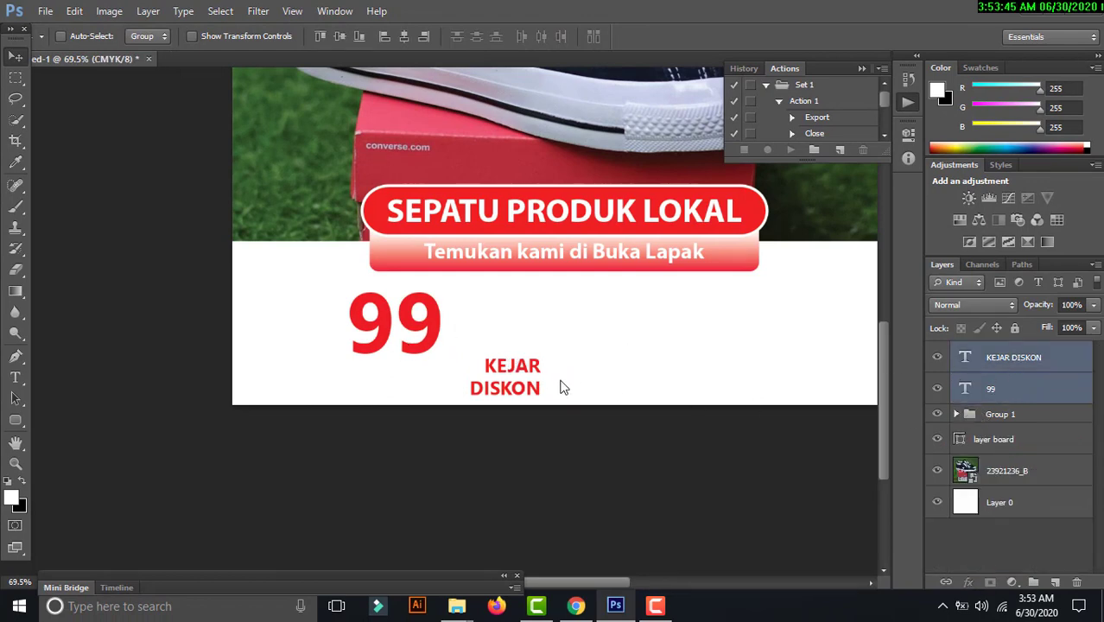
- Make the whole KEJAR DISKON text bold
key("t")
left_click(529, 371)
key("ctrl+a")
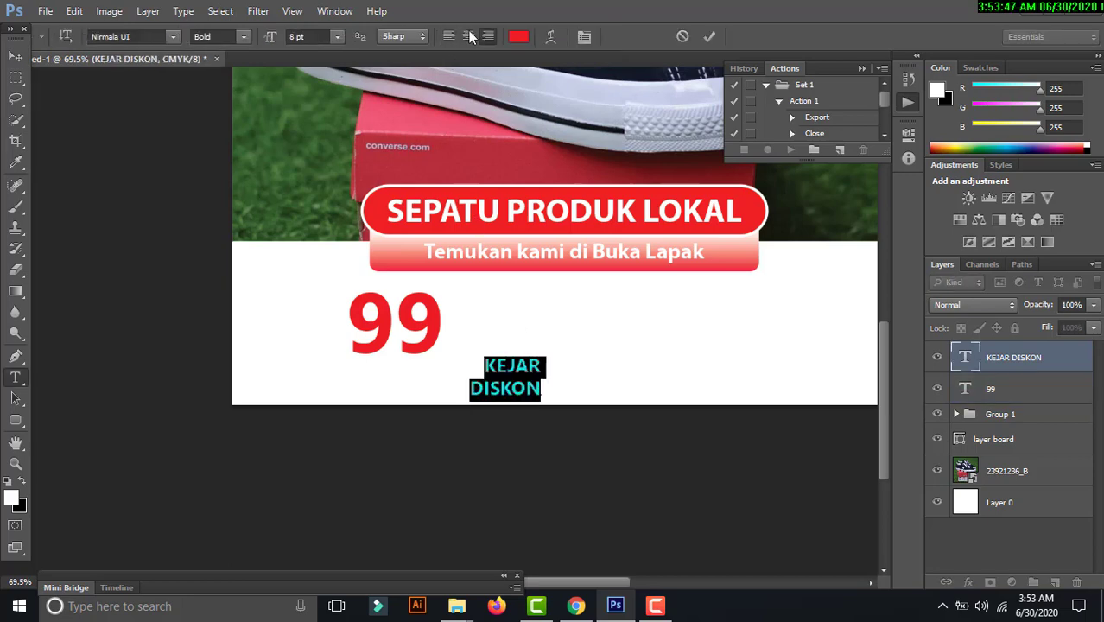
left_click(244, 36)
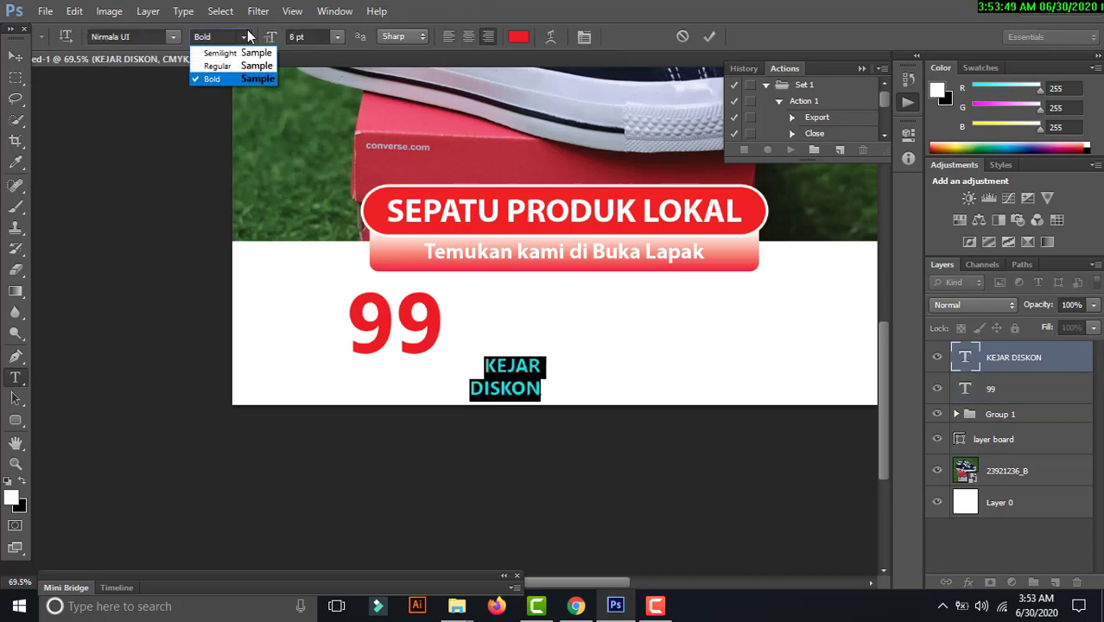
left_click(223, 40)
left_click(16, 57)
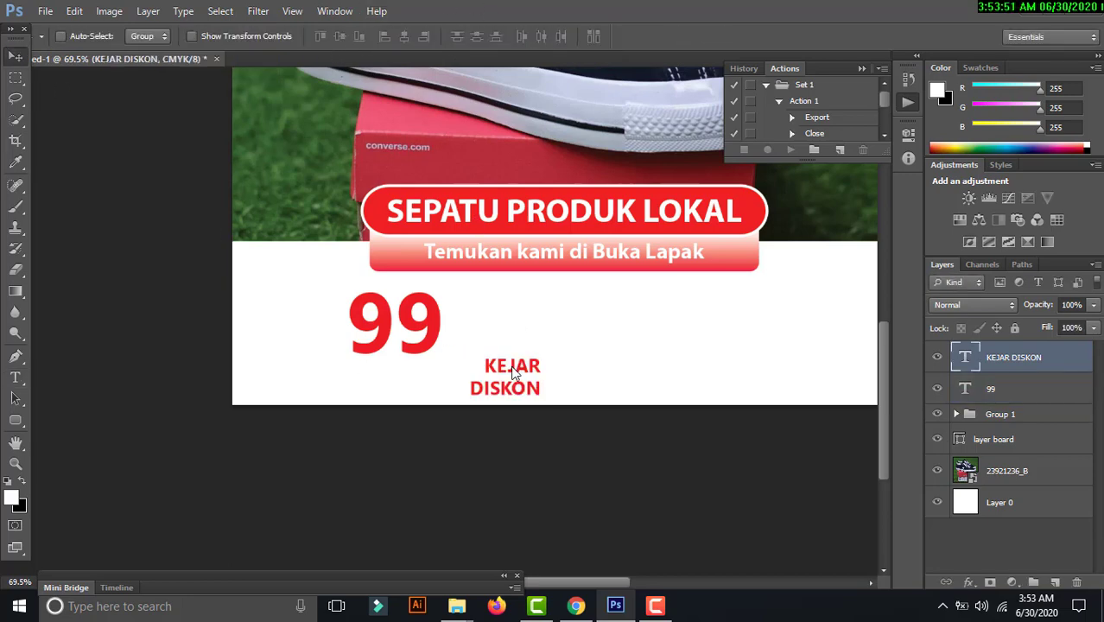
- Move KEJAR DISKON snugly against the left side of the 99
mouse_move(516, 374)
left_mouse_down()
mouse_move(311, 308)
mouse_move(313, 317)
left_mouse_up()
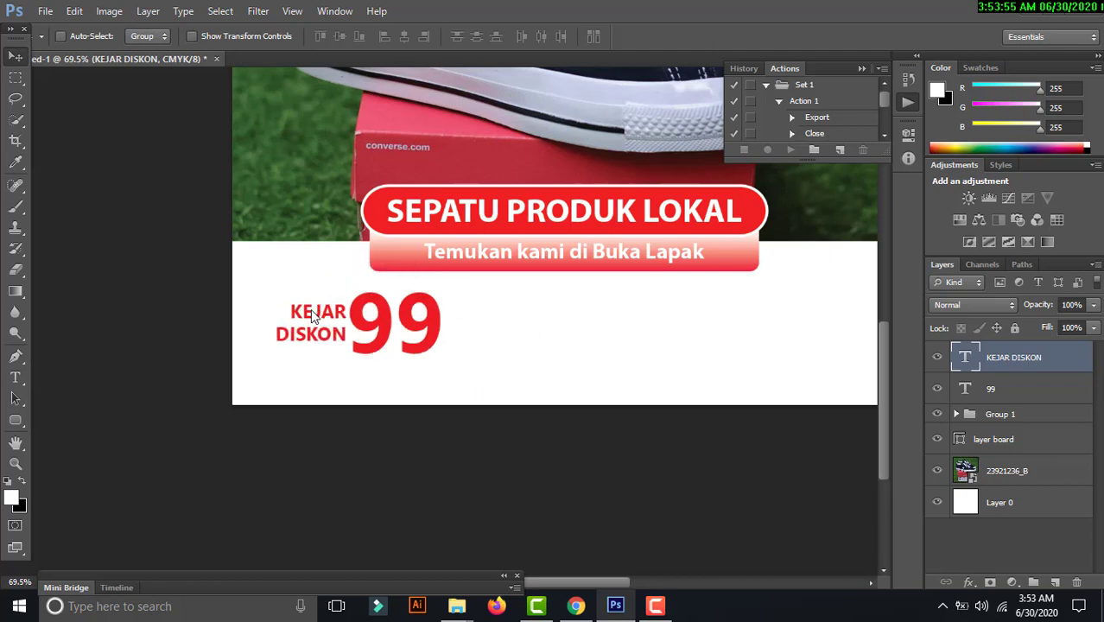
key("Up")
key("Up")
key("Up")
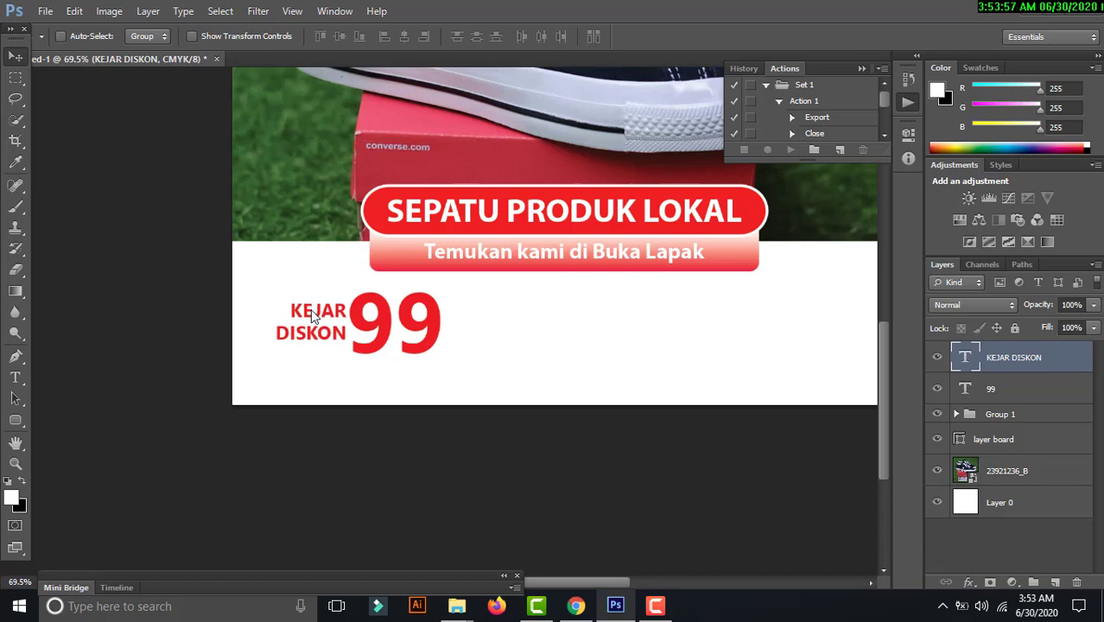
key("Up")
key("Up")
key("Up")
key("Up")
key("Up")
key("Up")
key("Up")
key("Up")
key("Up")
key("Left")
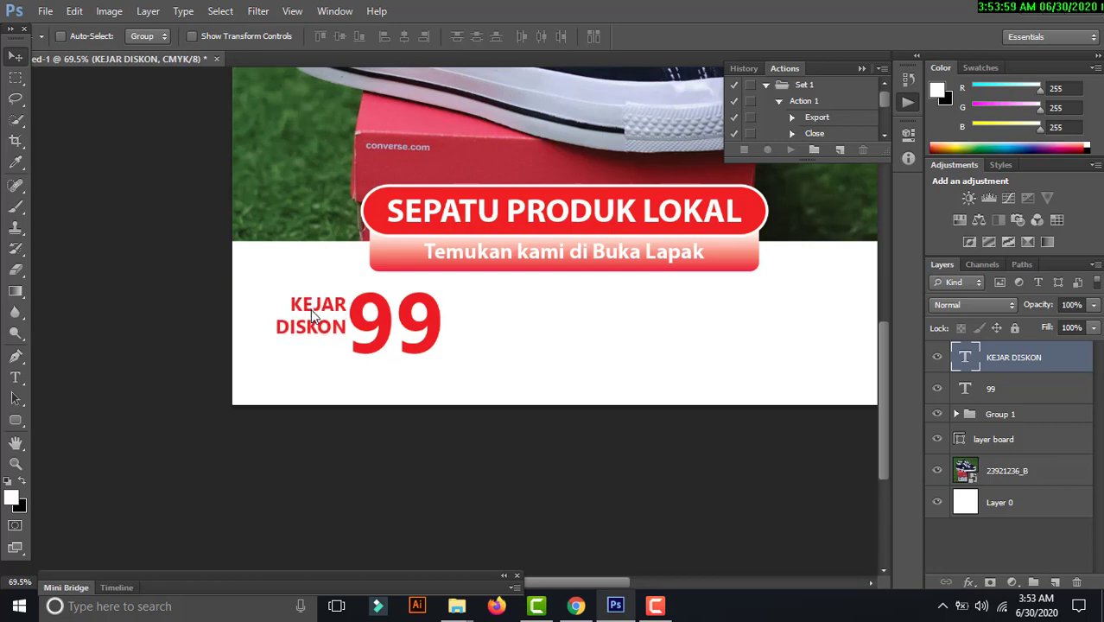
key("Left")
key("Left")
key("Left")
- Add the text 'hingga' near the 99
left_click(15, 383)
left_click(508, 356)
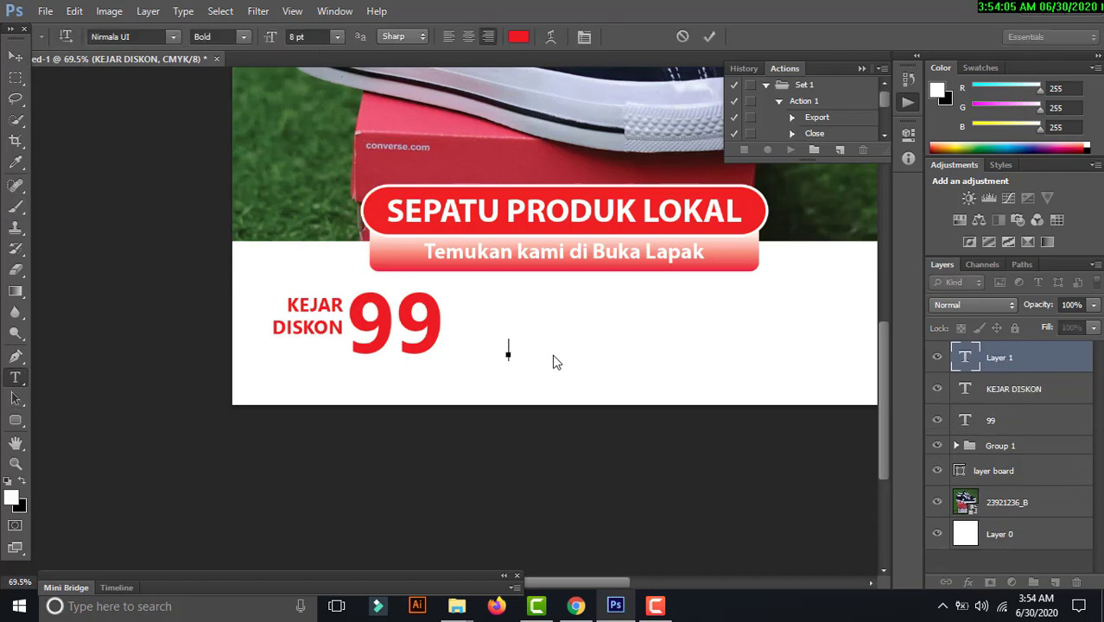
type("hingga")
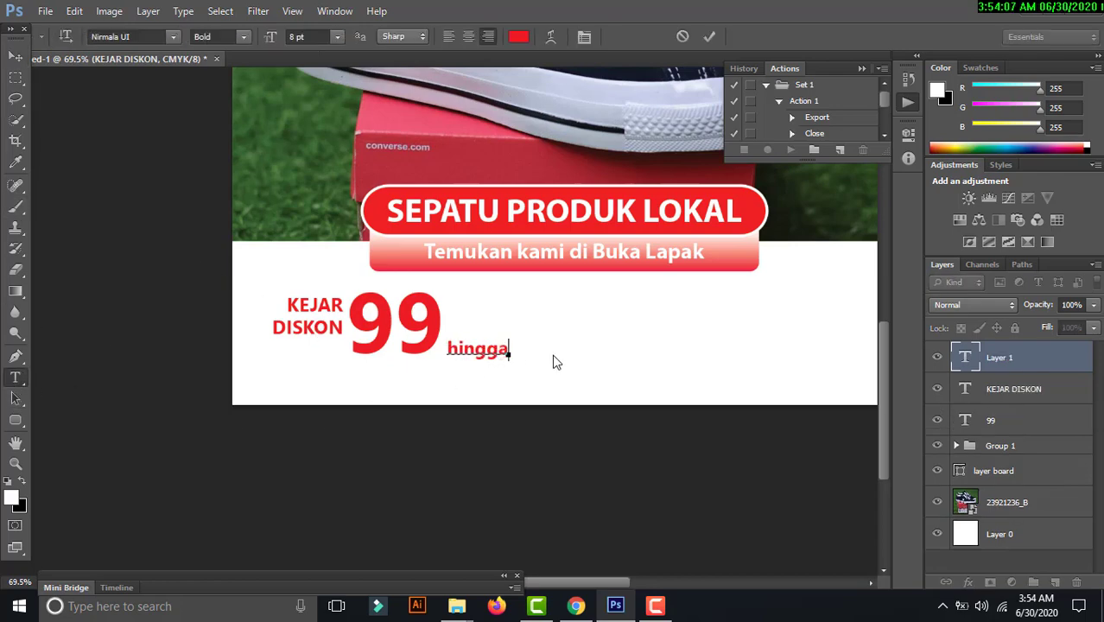
left_click(19, 56)
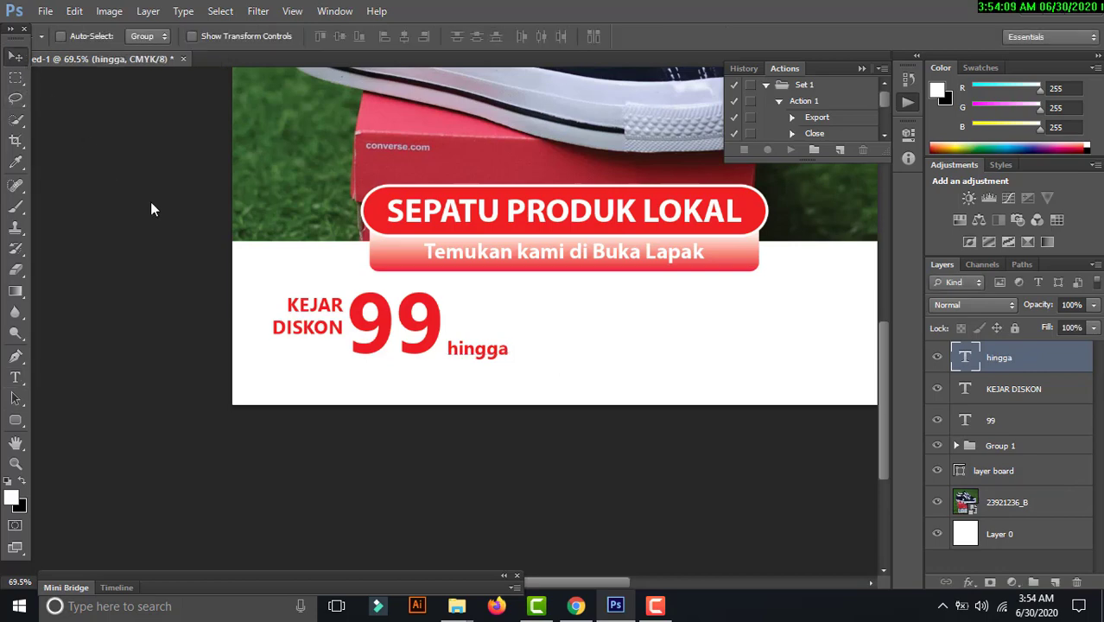
- Scale 'hingga' down to about 69% and nudge it beneath DISKON
key("ctrl+t")
mouse_move(512, 343)
left_mouse_down()
mouse_move(497, 356)
mouse_move(327, 352)
left_mouse_up()
key("Return")
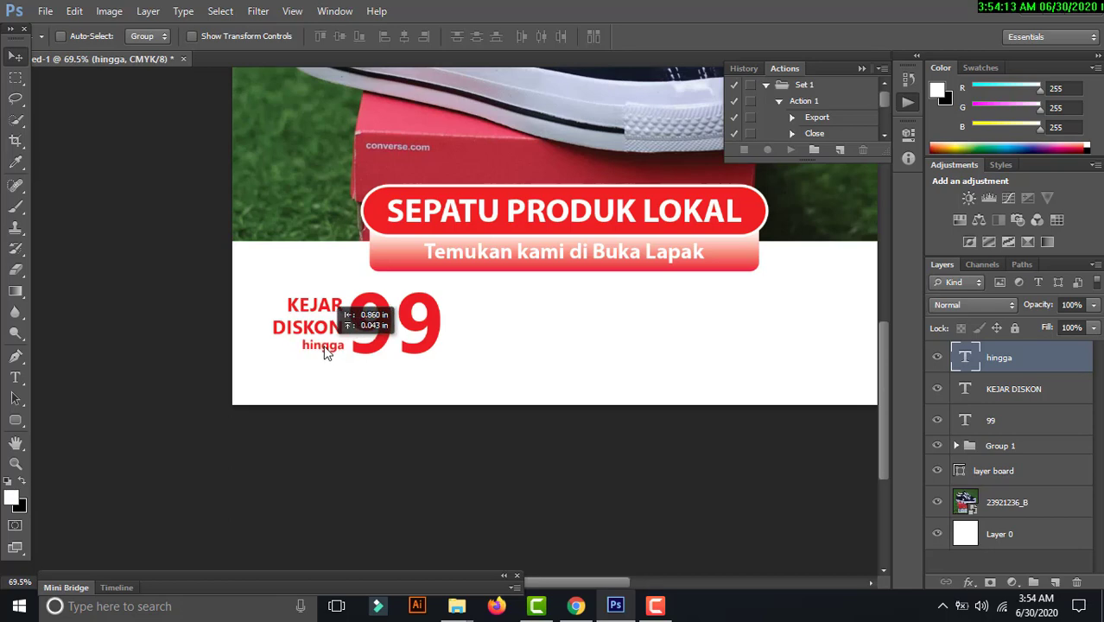
key("Up")
key("Up")
key("Up")
key("Up")
key("Up")
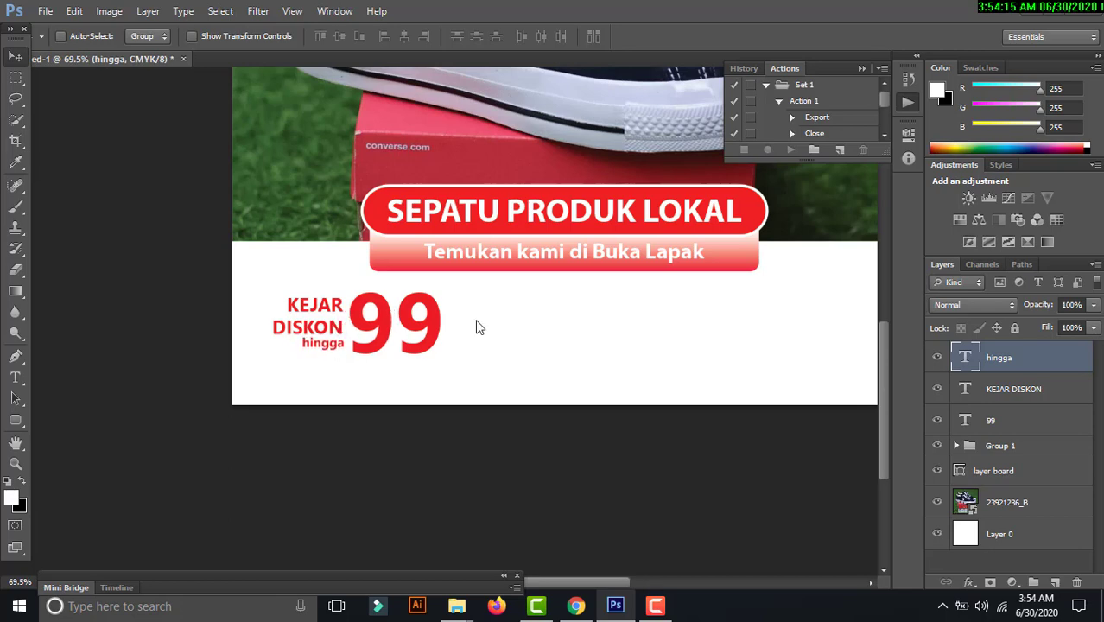
key("z")
left_click_drag(320, 294, 372, 337)
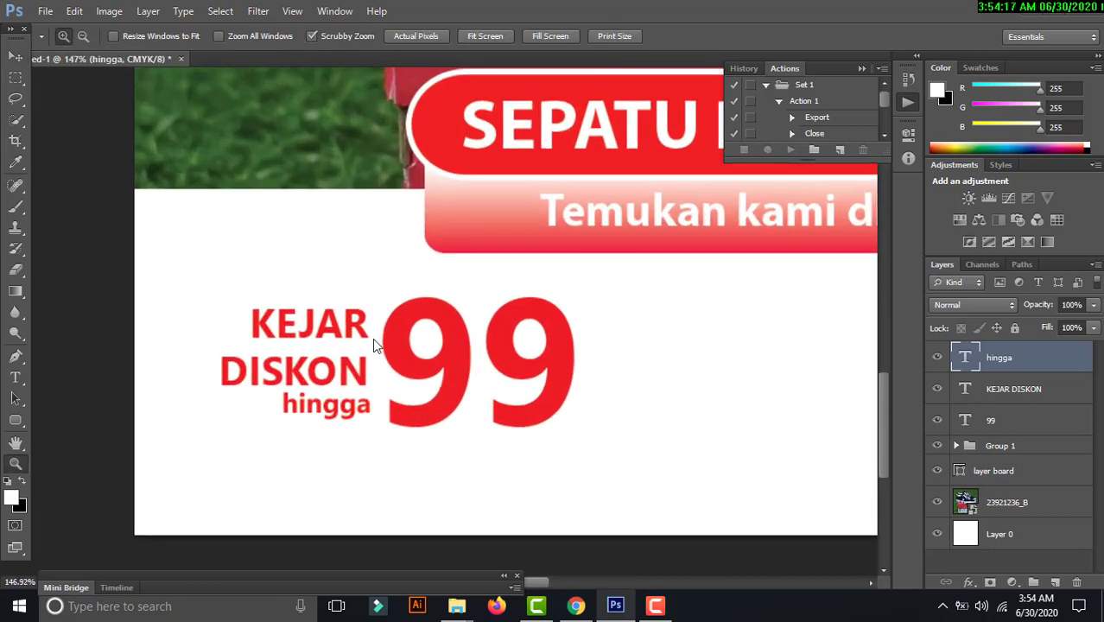
- Shrink 'hingga' slightly more, to about 85%
key("ctrl+t")
left_click_drag(373, 391, 359, 396)
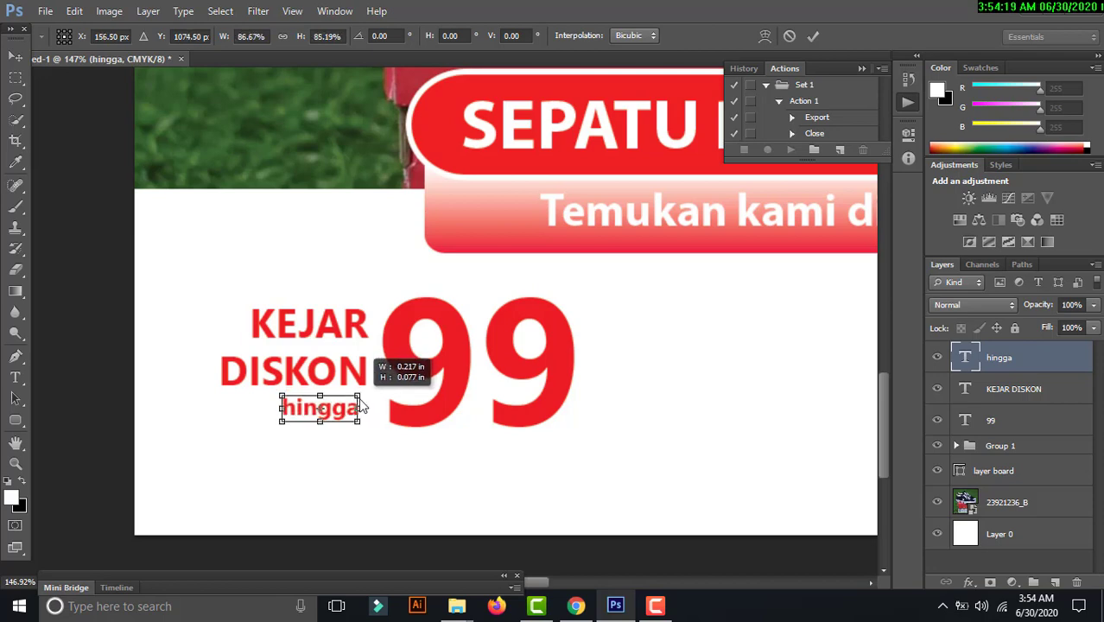
key("Return")
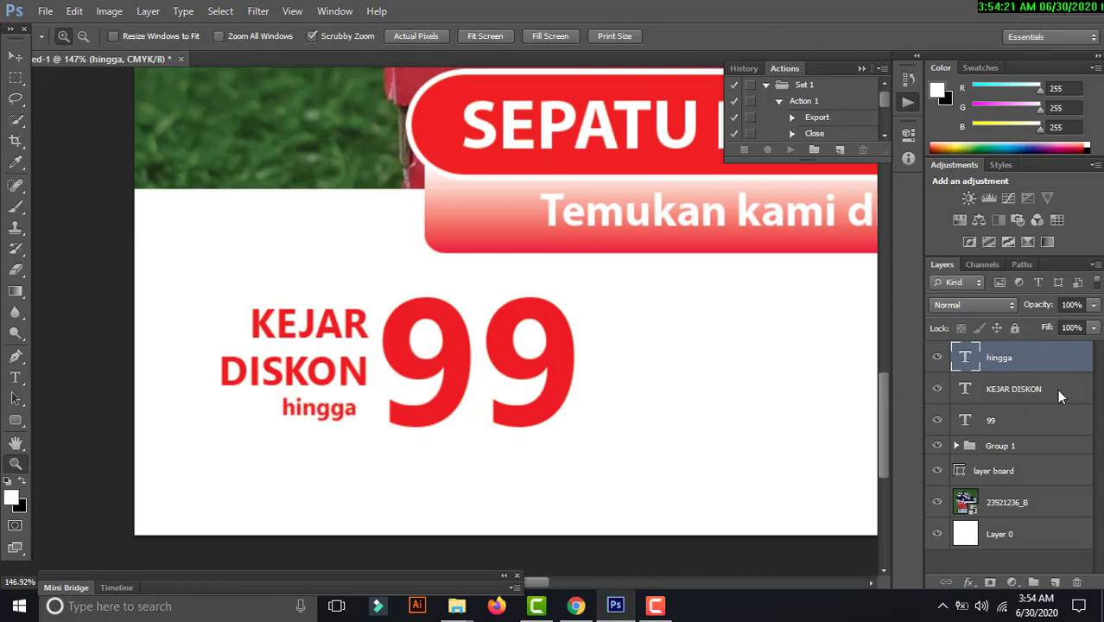
- Right-align 'hingga' with KEJAR DISKON and nudge both up and left
left_click(1060, 390, "shift")
key("v")
left_click(423, 36)
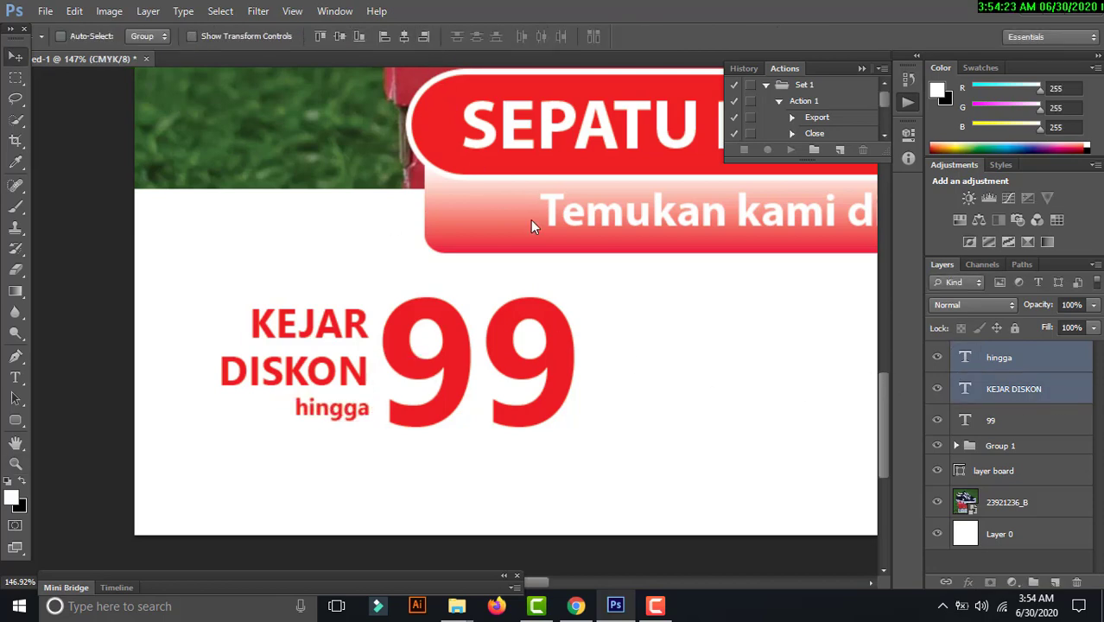
left_click(1037, 361)
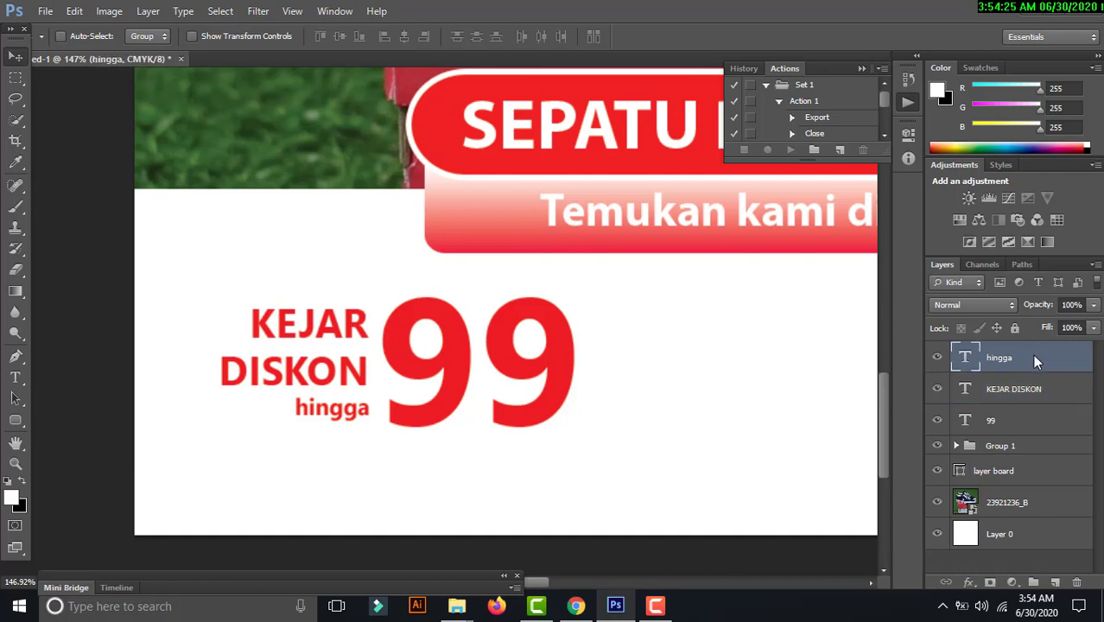
left_click(1020, 391, "shift")
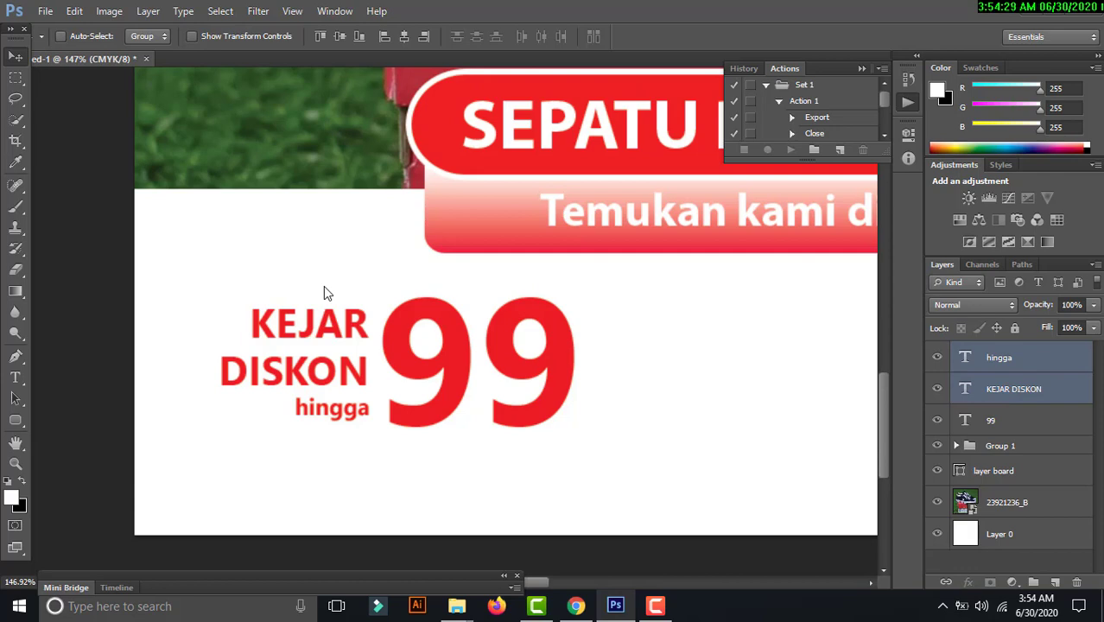
key("Up")
key("Up")
key("Left")
key("Up")
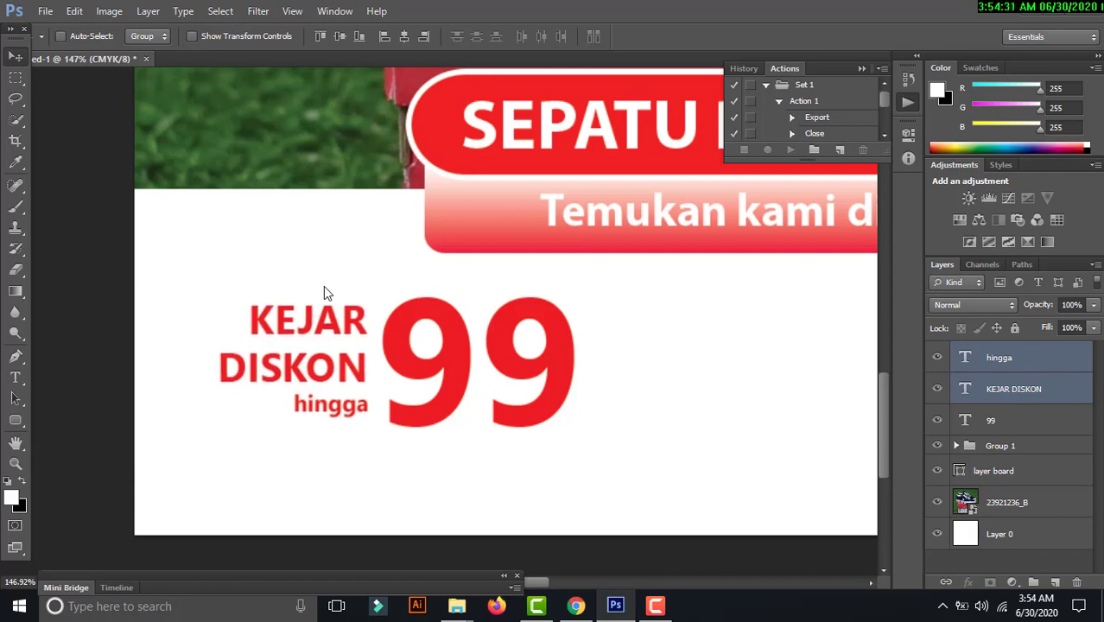
- Zoom out and fine-tune the vertical position of 'hingga' alone
key("z")
left_click(374, 360, "alt")
left_click(374, 360, "alt")
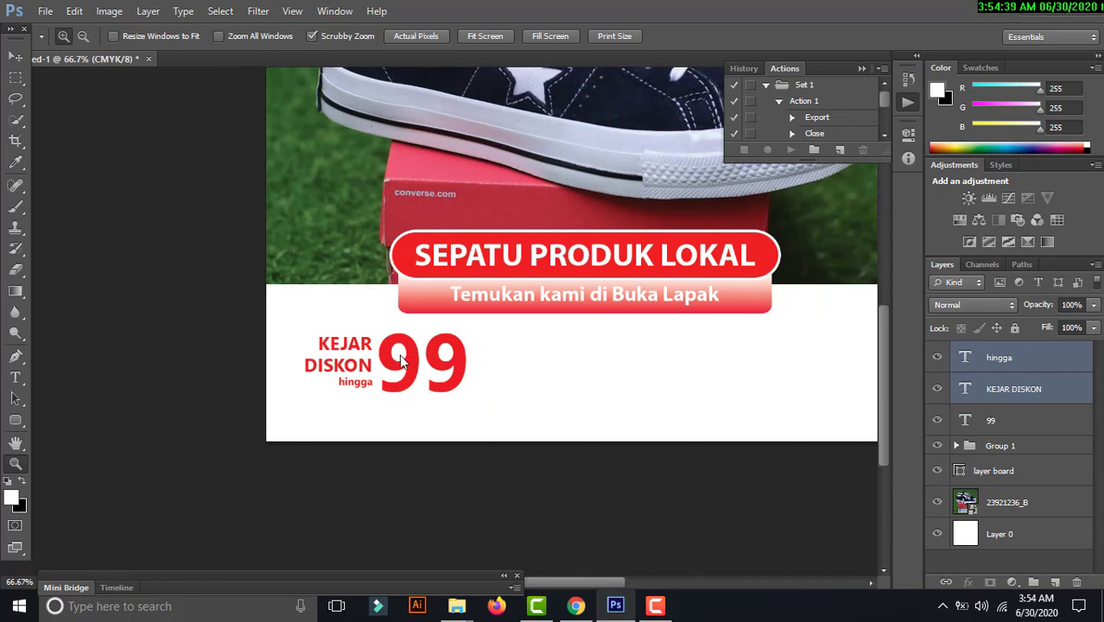
key("v")
right_click(371, 388)
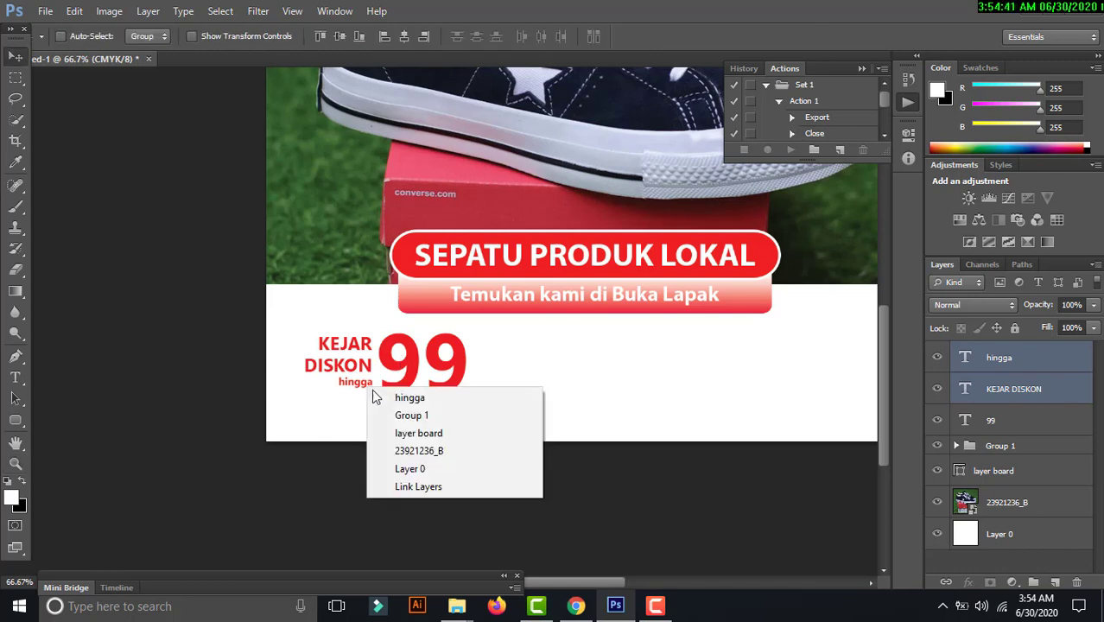
left_click(384, 398)
key("Up")
key("Up")
key("Up")
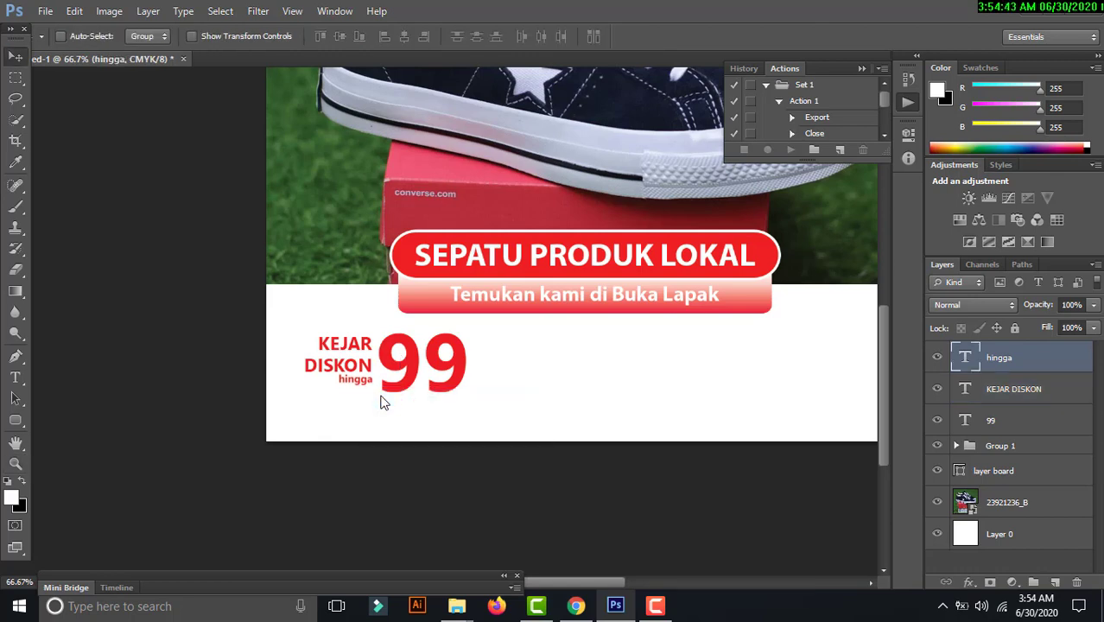
key("Up")
key("Down")
- Nudge KEJAR DISKON and 'hingga' together down and left, leaving a gap before the 99
key("Down")
key("Down")
left_click(1017, 390, "ctrl")
key("Down")
key("Down")
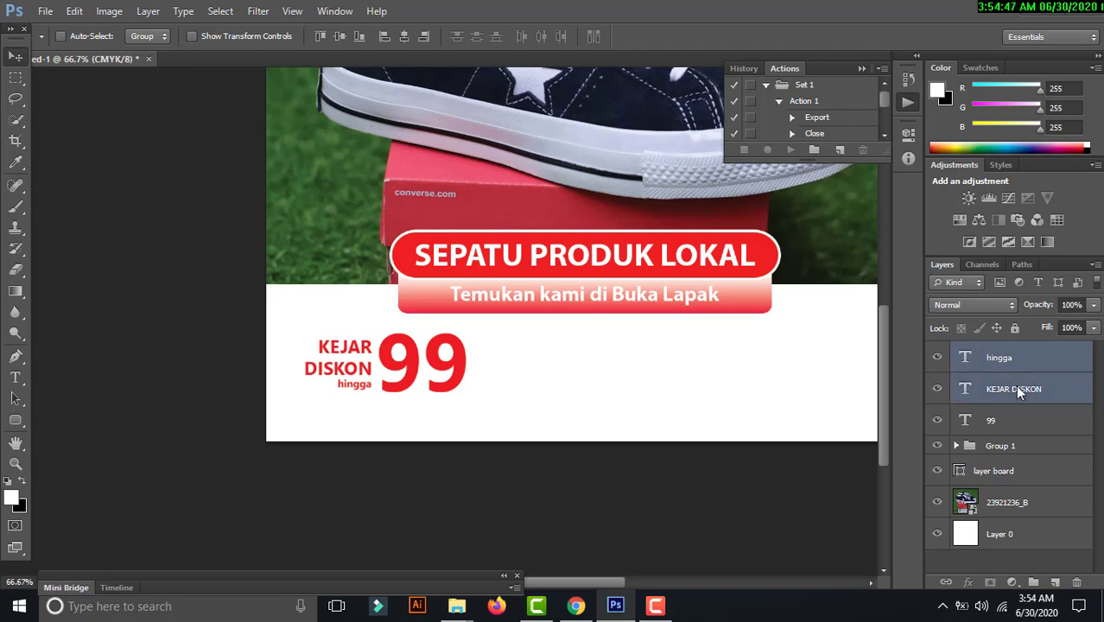
key("Down")
key("Left")
key("Left")
key("Left")
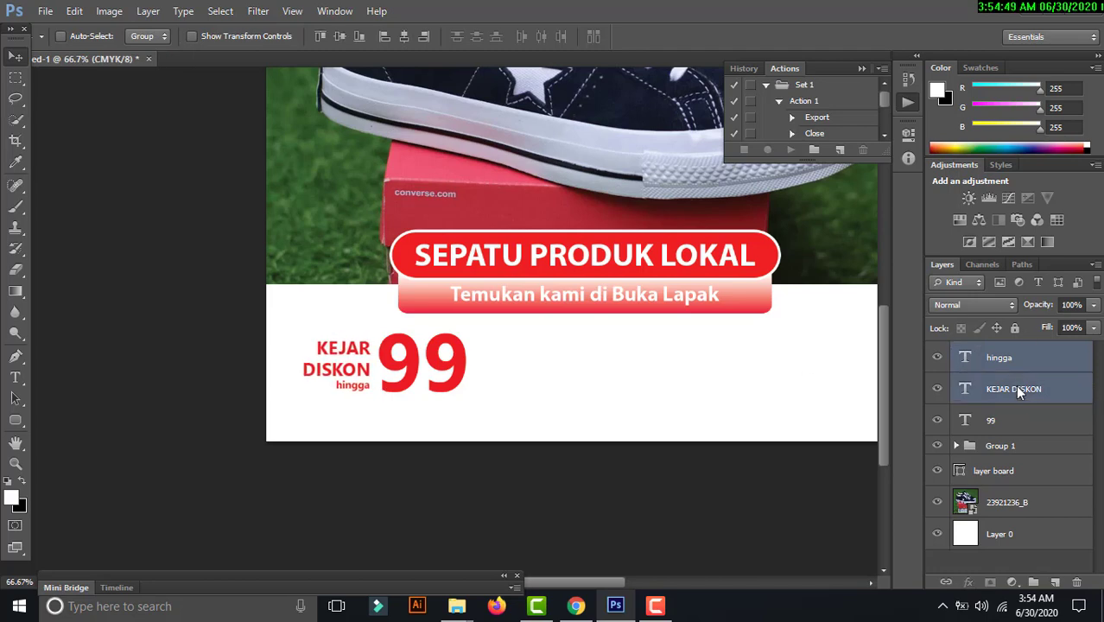
key("Left")
key("Left")
key("Left")
key("Left")
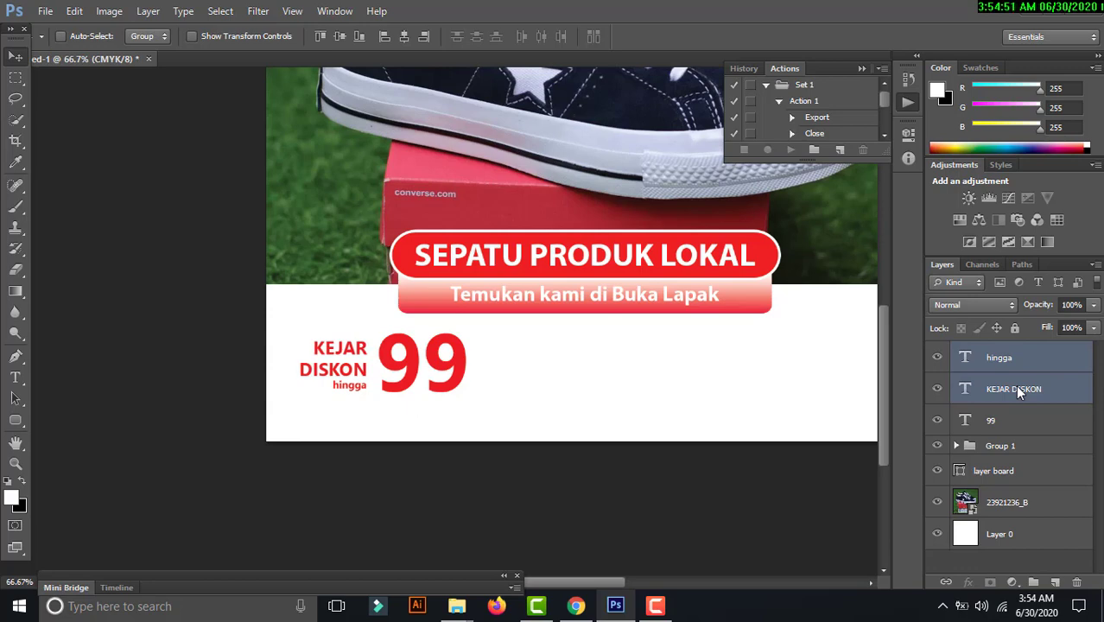
- Draw a small ellipse circle at the lower right of the 99
left_click(15, 78)
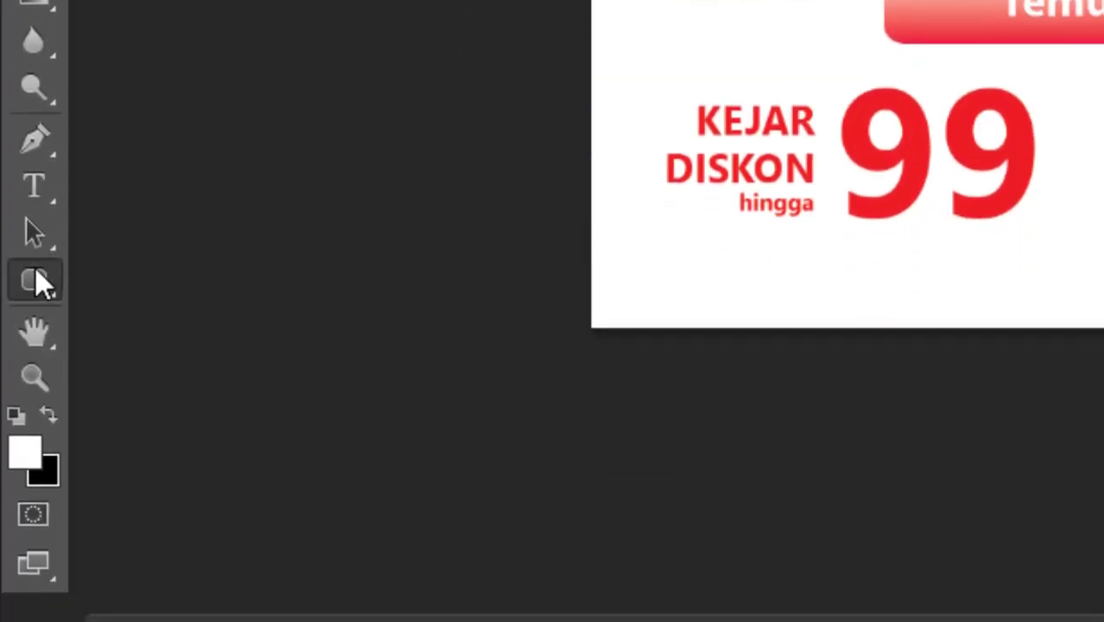
left_click(35, 279)
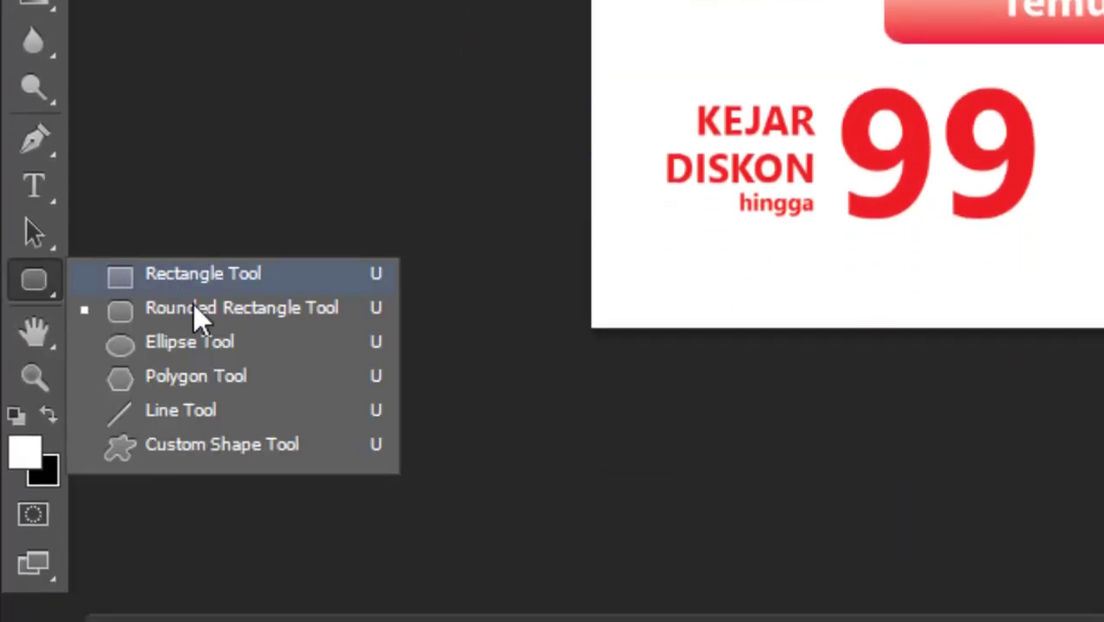
left_click(237, 348)
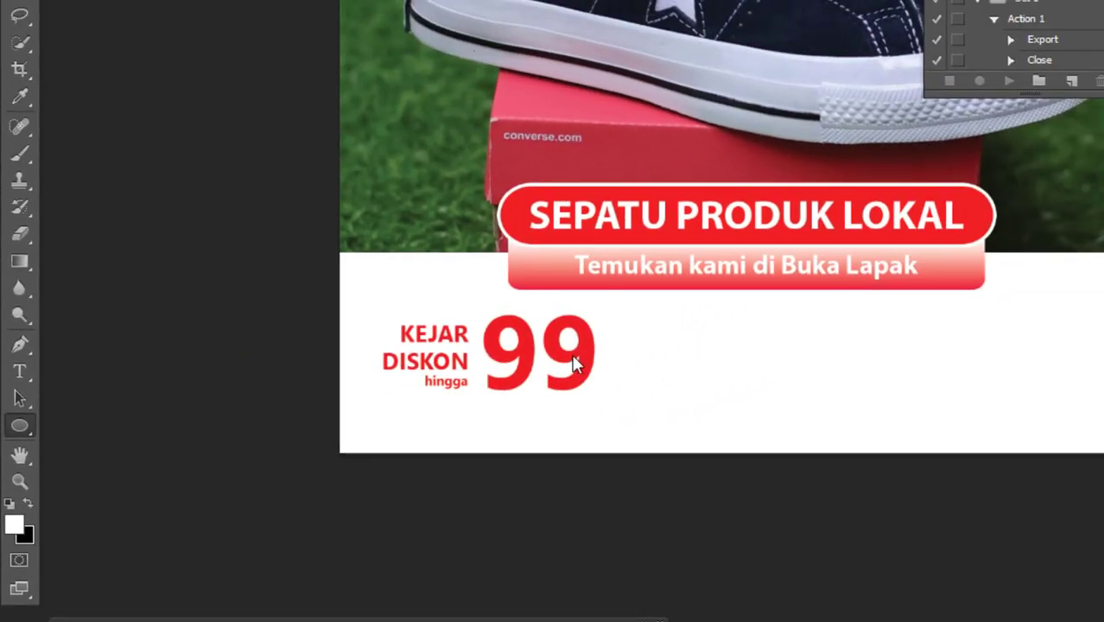
left_click_drag(572, 355, 601, 386)
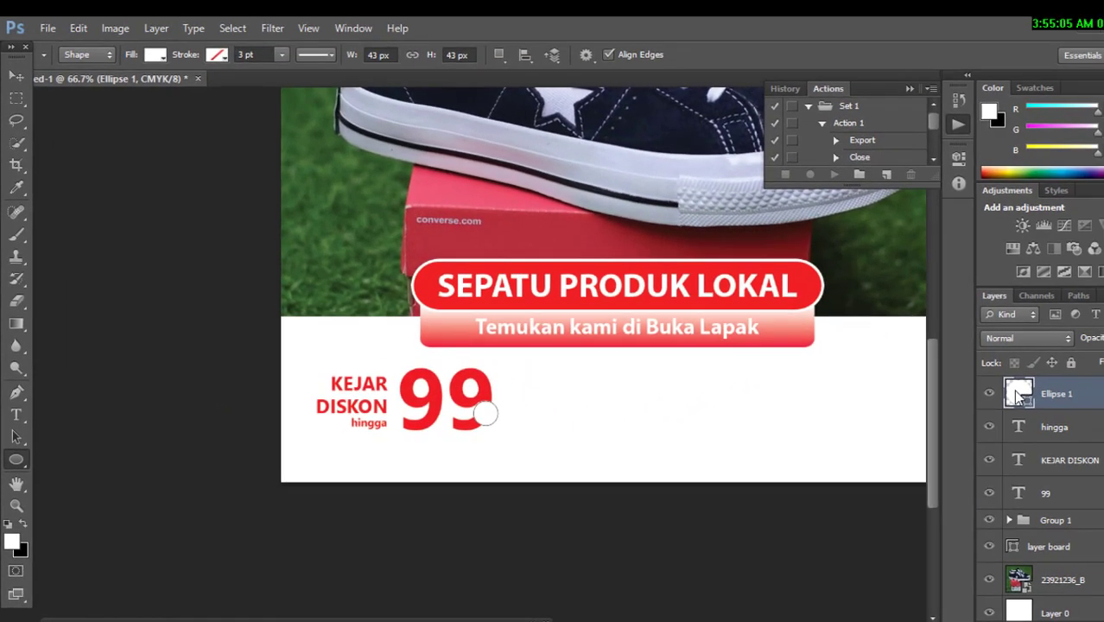
- Give the circle a strong green fill
double_click(1018, 393)
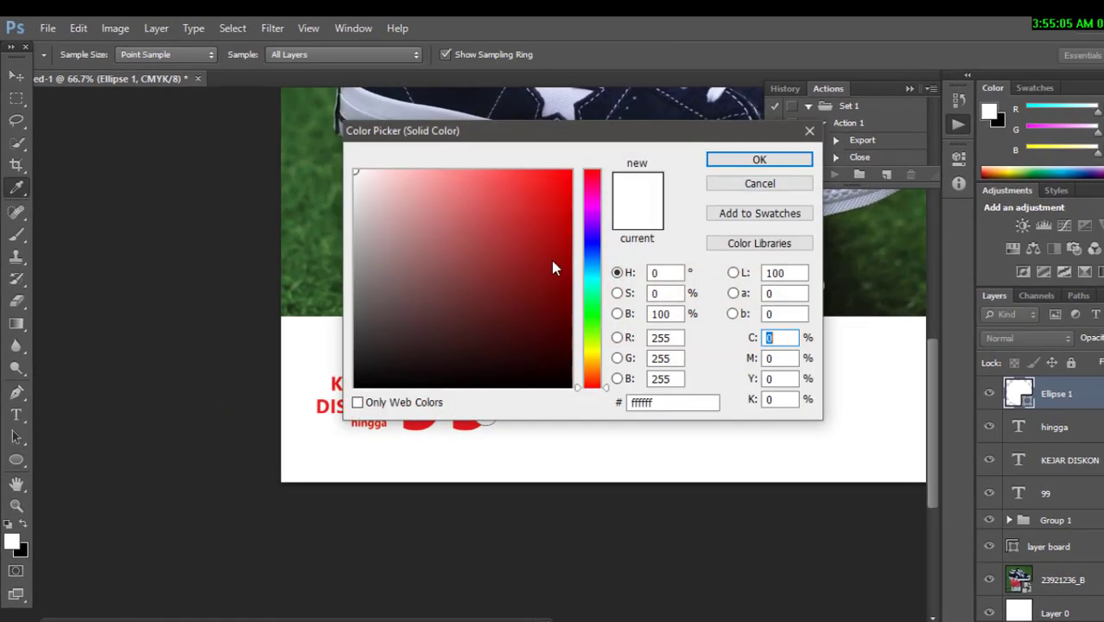
left_click(591, 315)
mouse_move(561, 265)
left_mouse_down()
mouse_move(591, 151)
mouse_move(563, 238)
left_mouse_up()
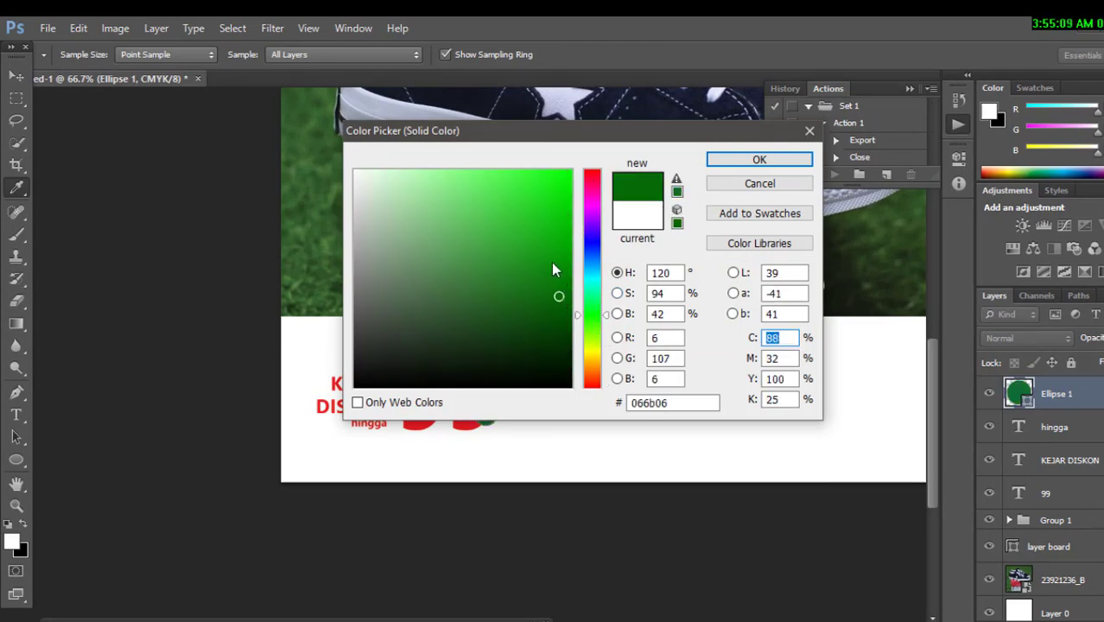
left_click(758, 159)
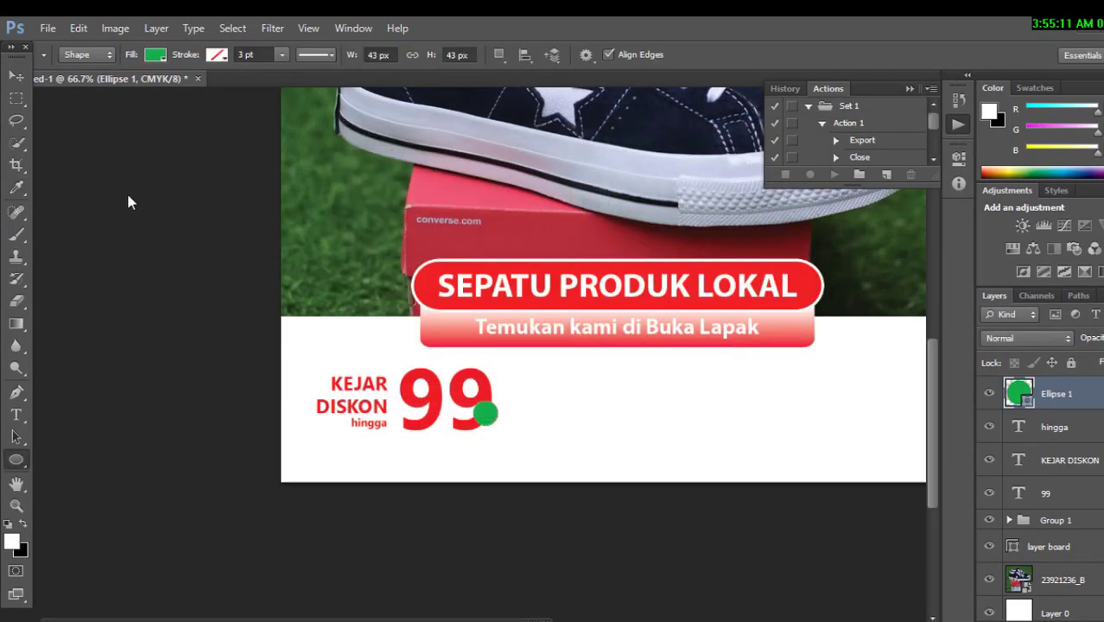
- Nudge the green circle into place over the bottom-right of the second 9
left_click(16, 76)
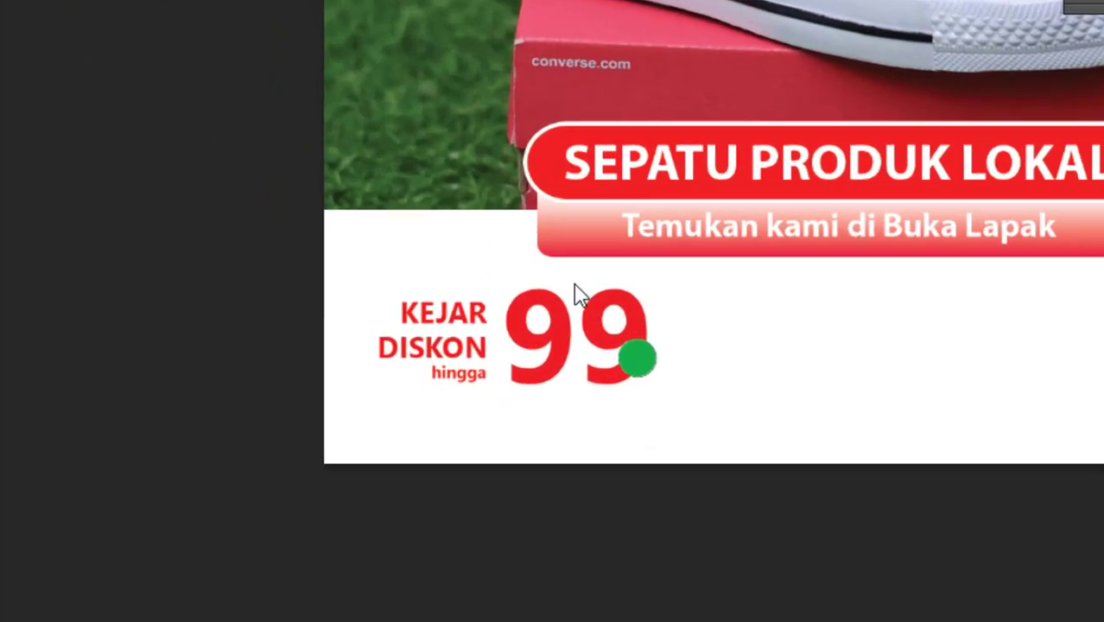
key("Down")
key("Down")
key("Right")
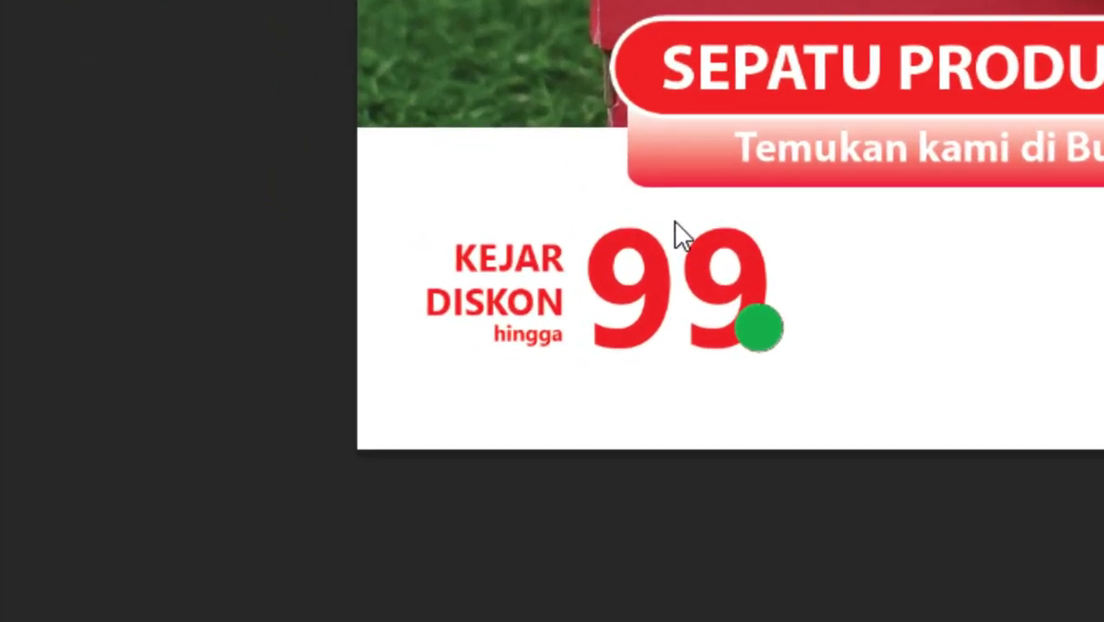
key("Up")
key("Up")
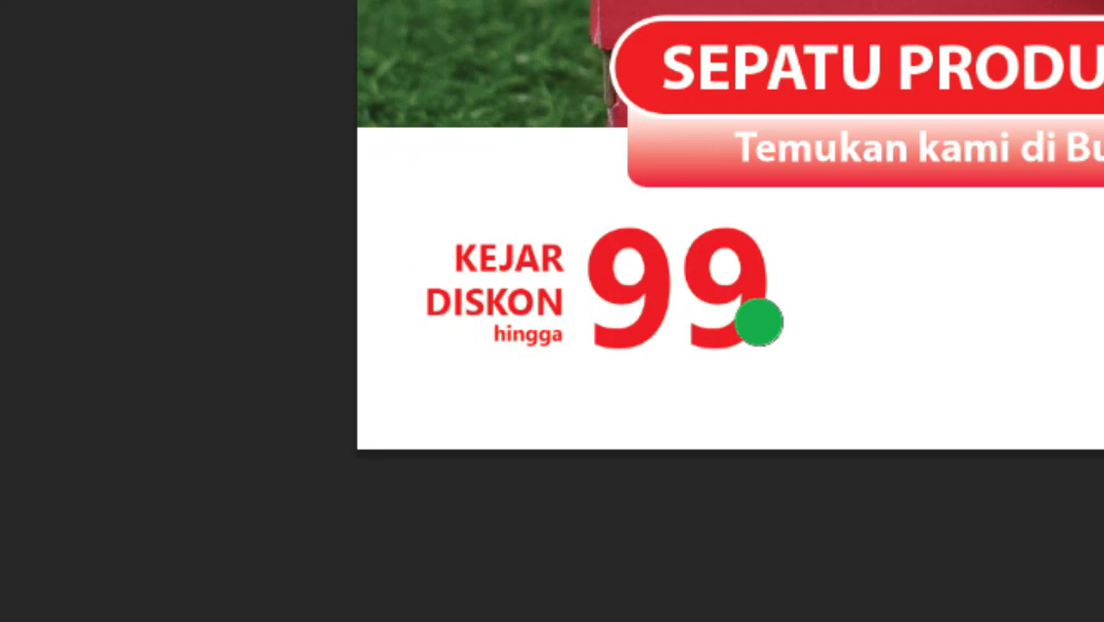
left_click(16, 323)
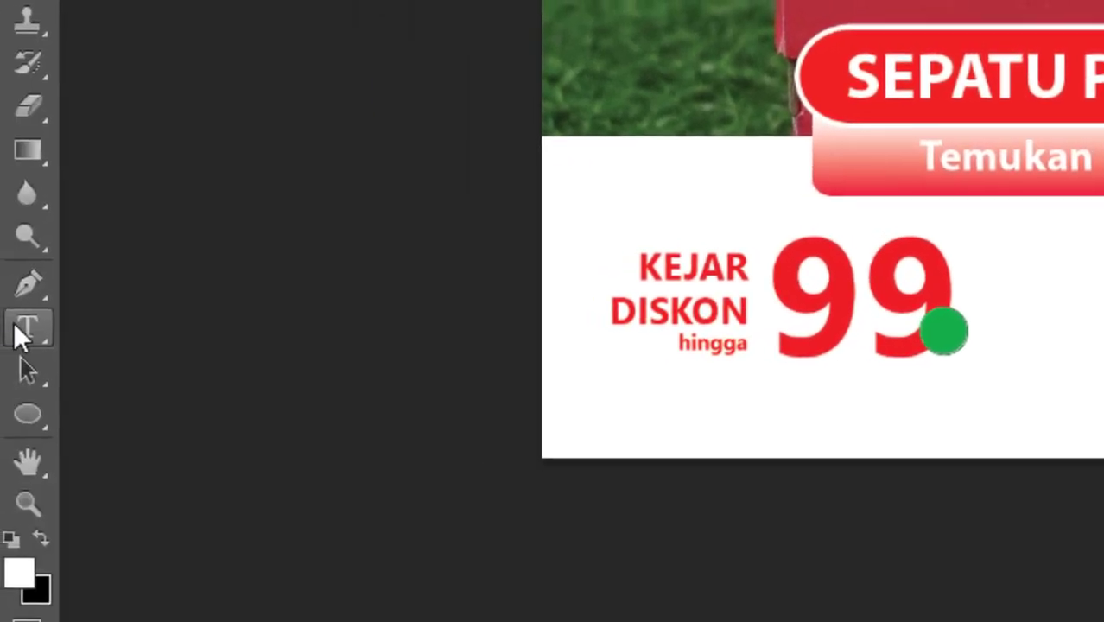
- Add a white '%' text layer
left_click(1013, 322)
type("%")
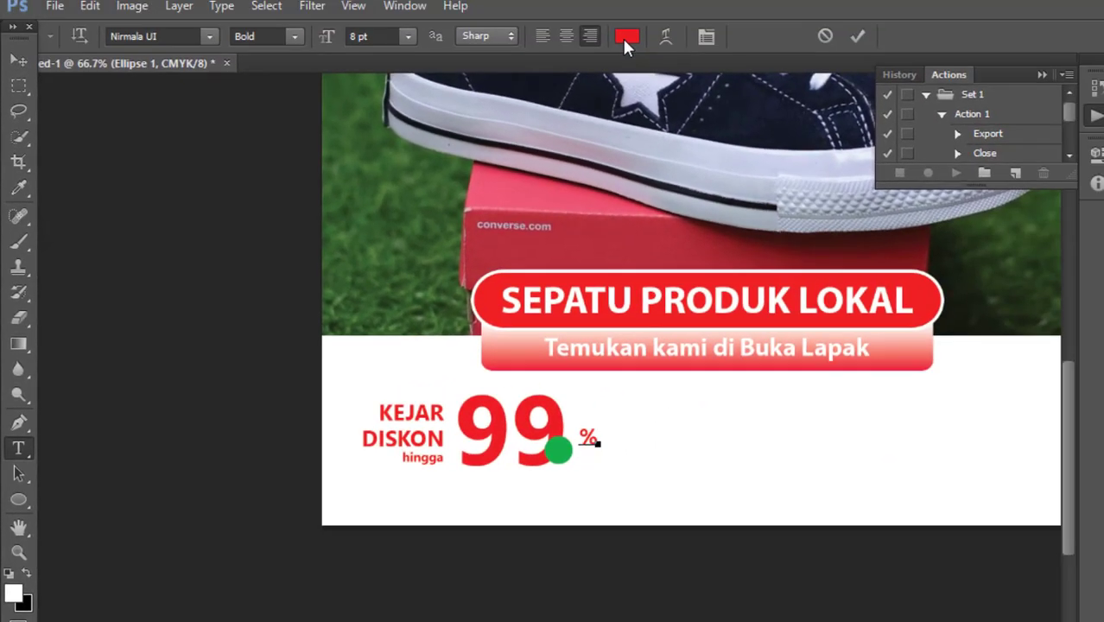
left_click(618, 44)
left_click_drag(497, 204, 318, 134)
key("Return")
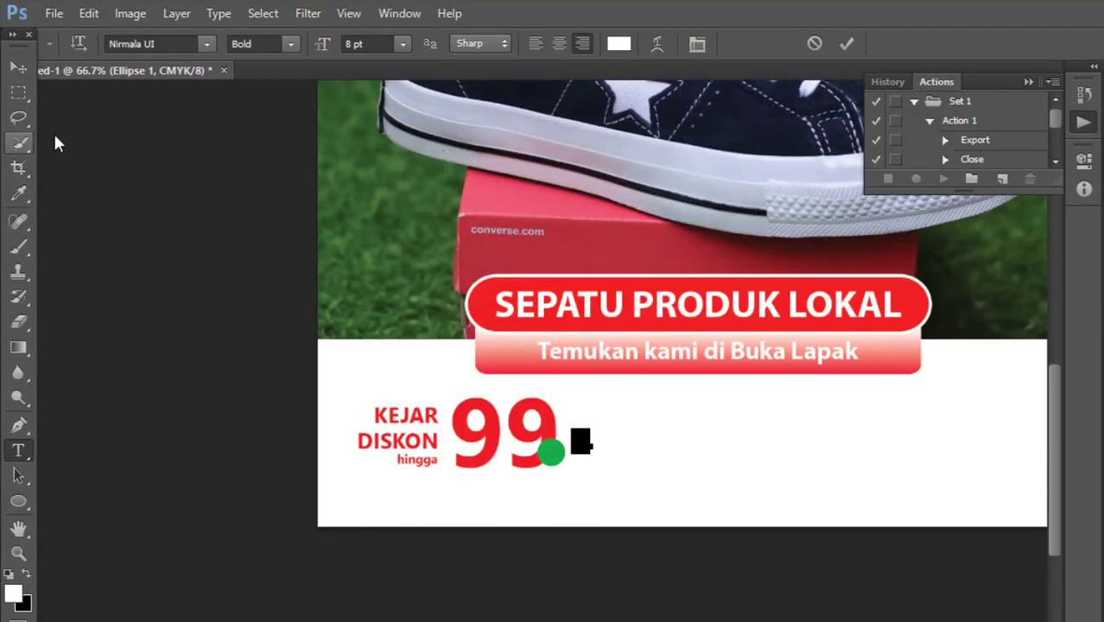
left_click(18, 67)
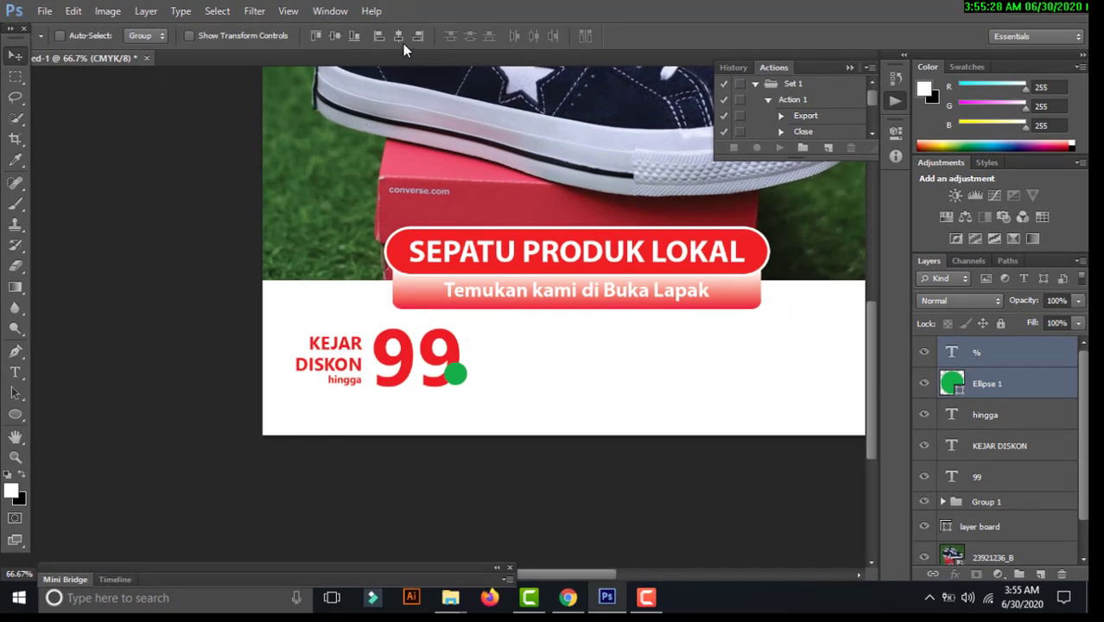
- Centre the % on the green circle and tuck both against the 99's bottom
left_click(399, 36)
left_click(334, 36)
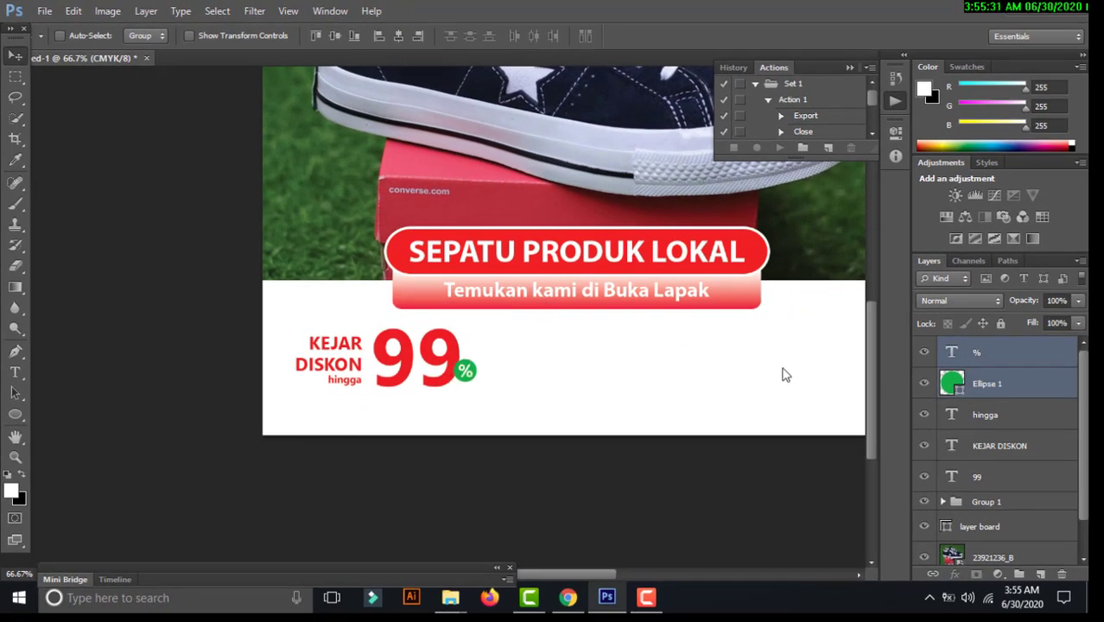
key("Down")
key("Down")
key("Down")
key("Down")
key("Down")
key("Down")
key("Left")
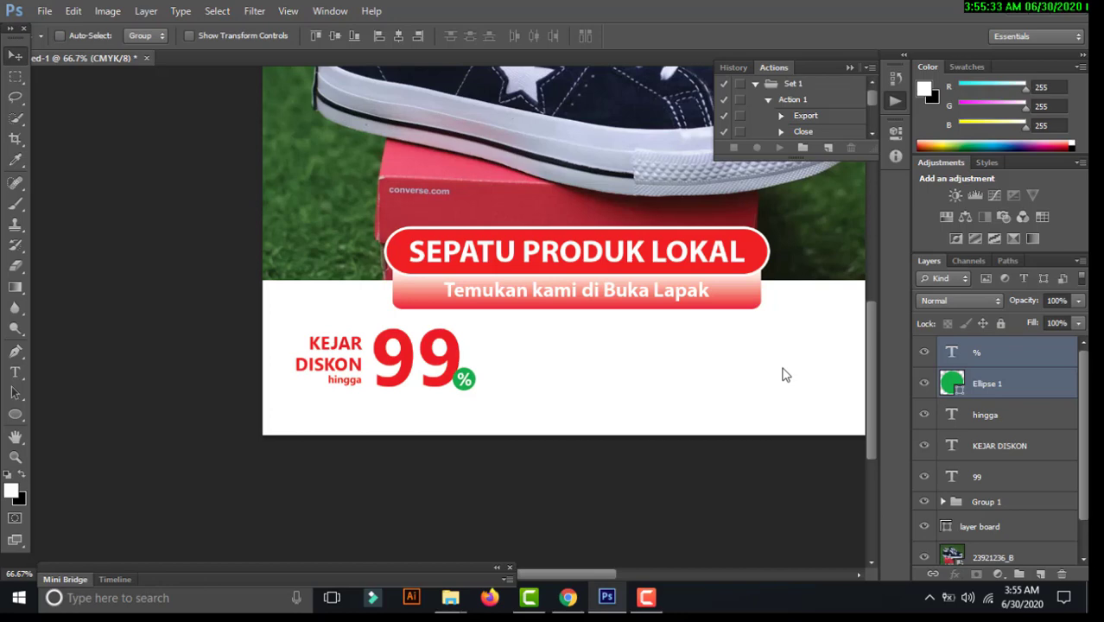
key("Left")
key("Up")
key("Left")
key("Up")
key("Left")
key("Left")
key("Up")
key("Up")
key("Left")
key("Left")
key("Up")
key("Left")
key("Down")
key("Left")
key("Down")
left_click(979, 347)
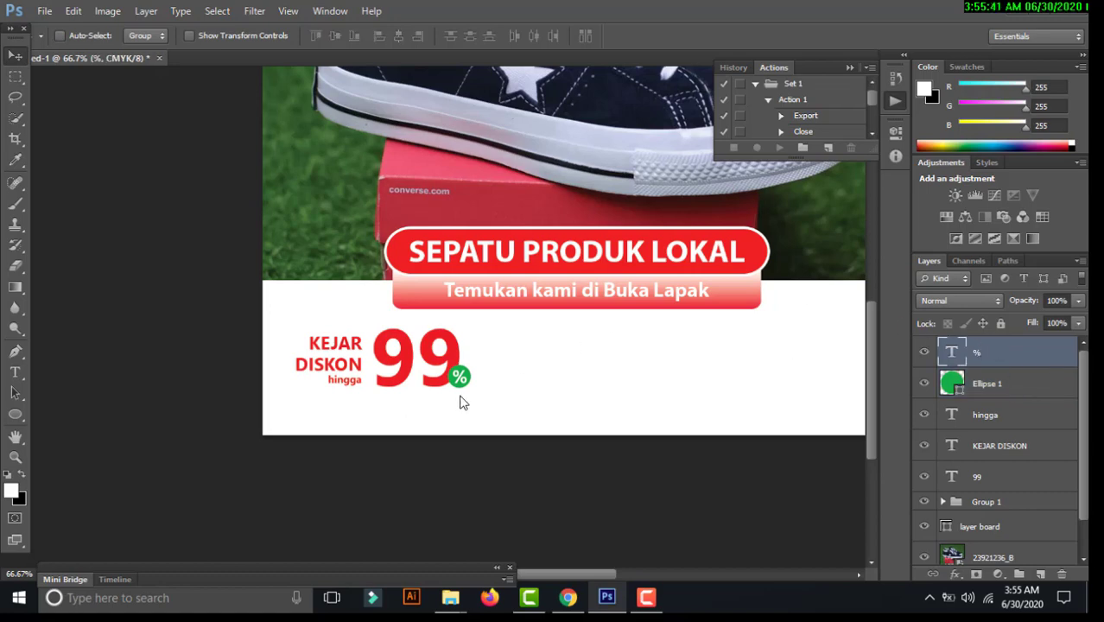
left_click(998, 484, "shift")
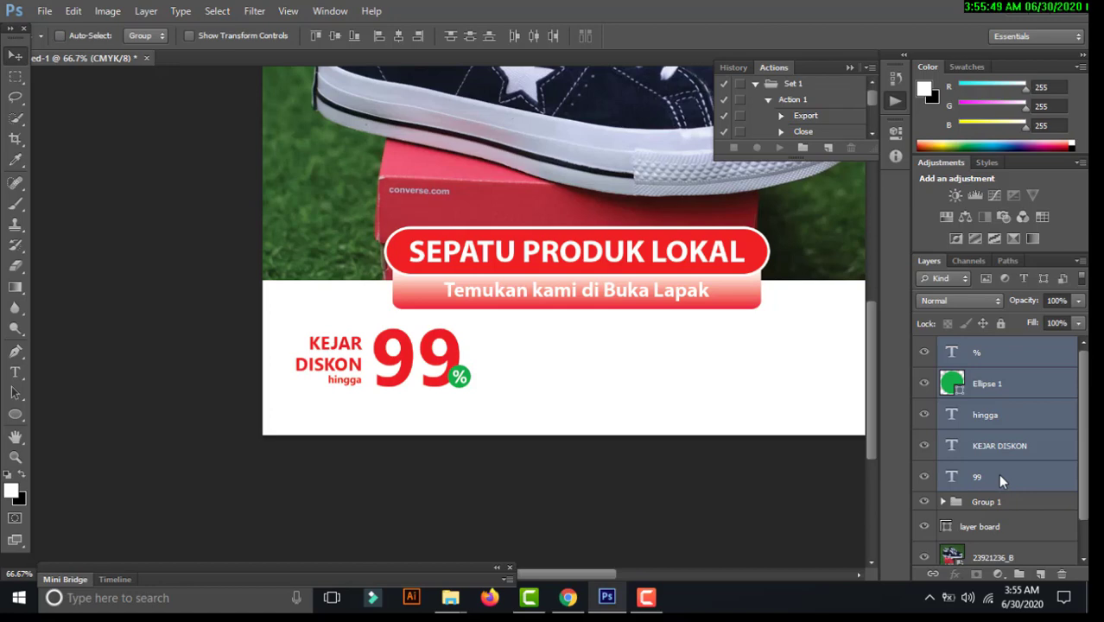
- Group the %, green circle, hingga, KEJAR DISKON and 99 layers into Group 2, nudging it slightly
key("ctrl+g")
right_click(983, 346)
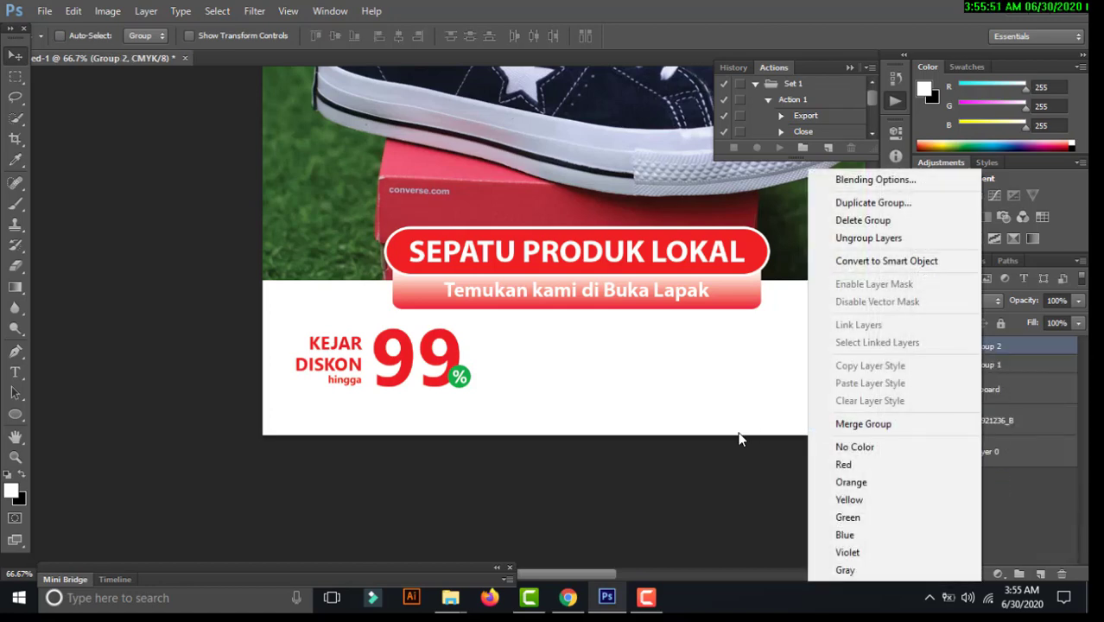
left_click(528, 460)
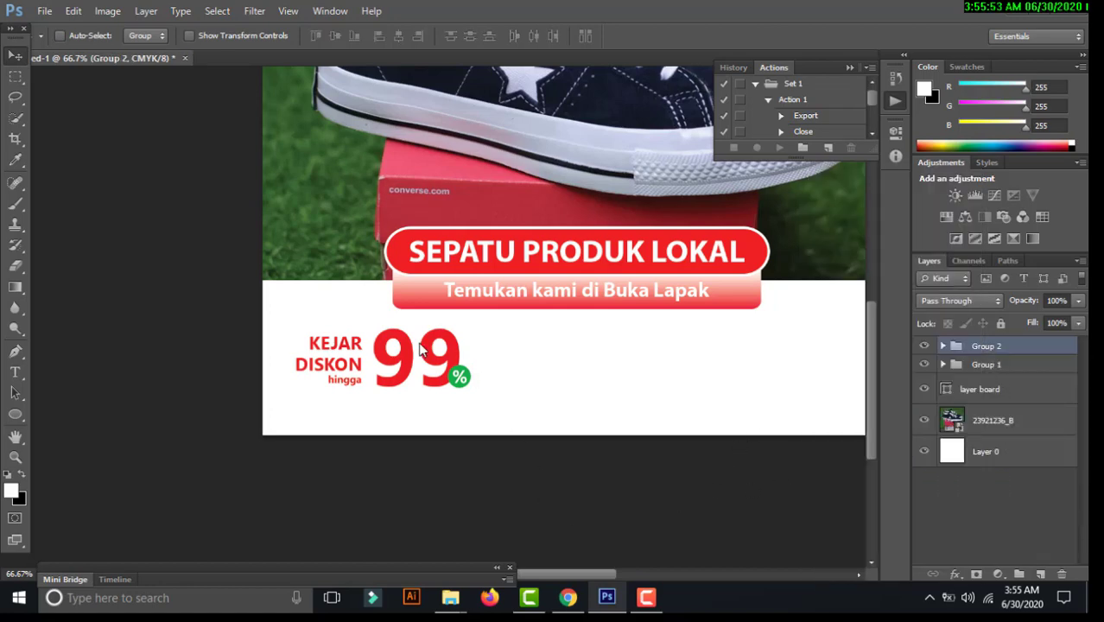
left_click_drag(434, 354, 437, 362)
- Zoom the view in on the 99 badge and the white area beside it
key("z")
left_click(572, 386, "alt")
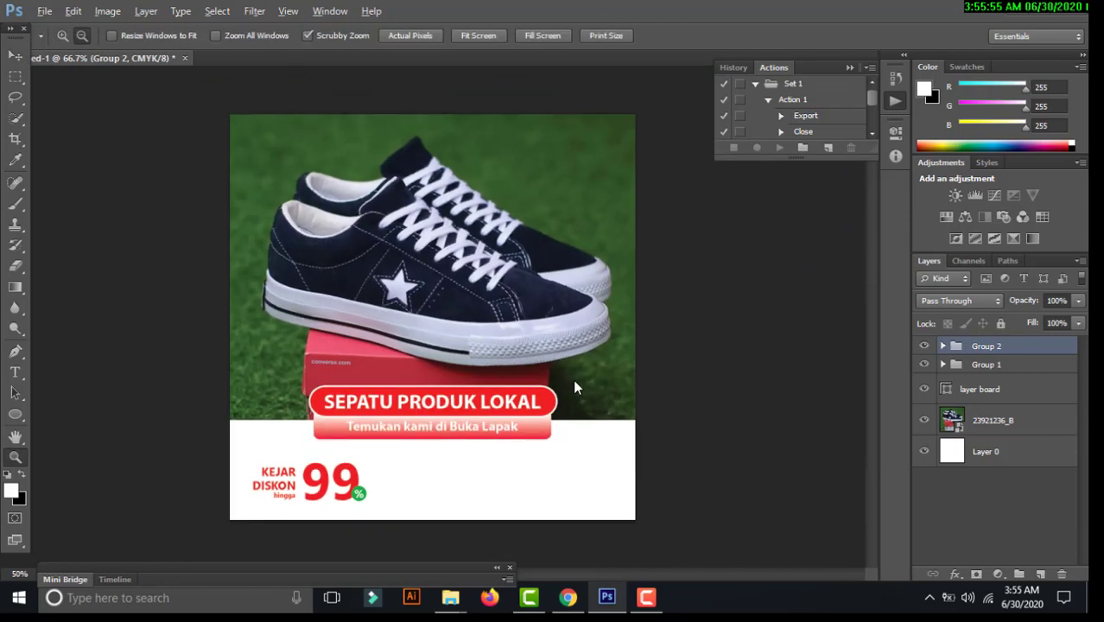
left_click(573, 386, "alt")
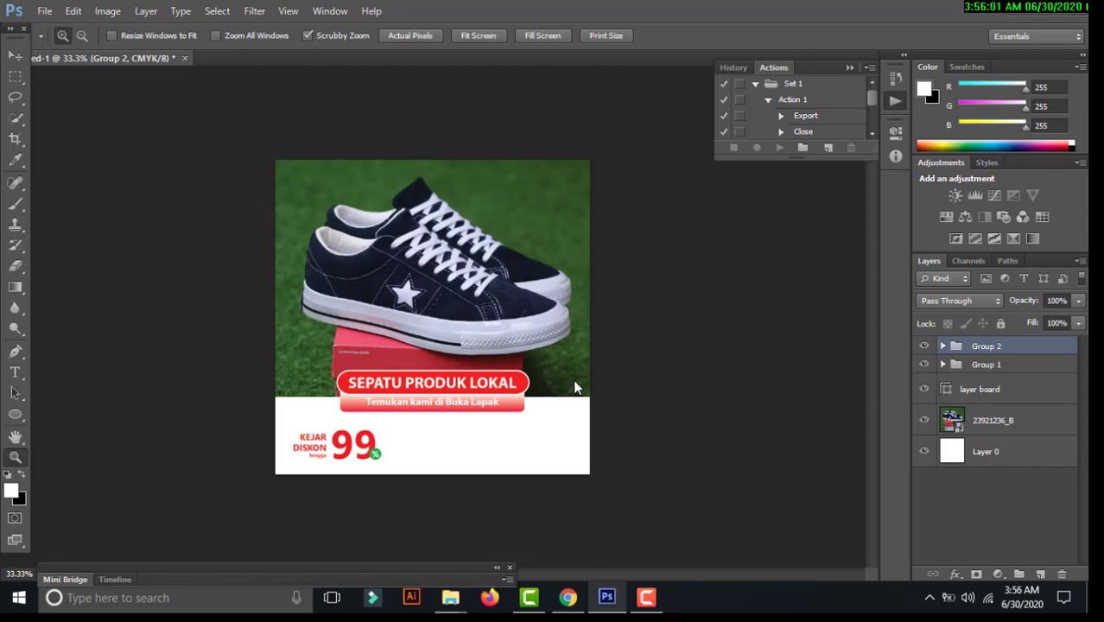
left_click_drag(408, 438, 436, 467)
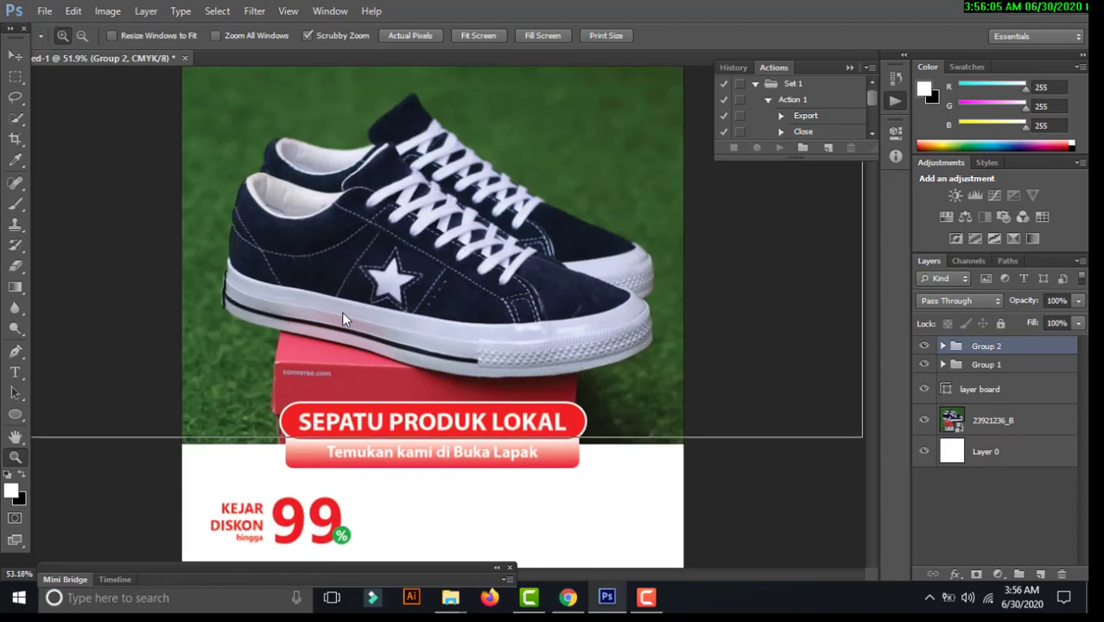
key("v")
key("z")
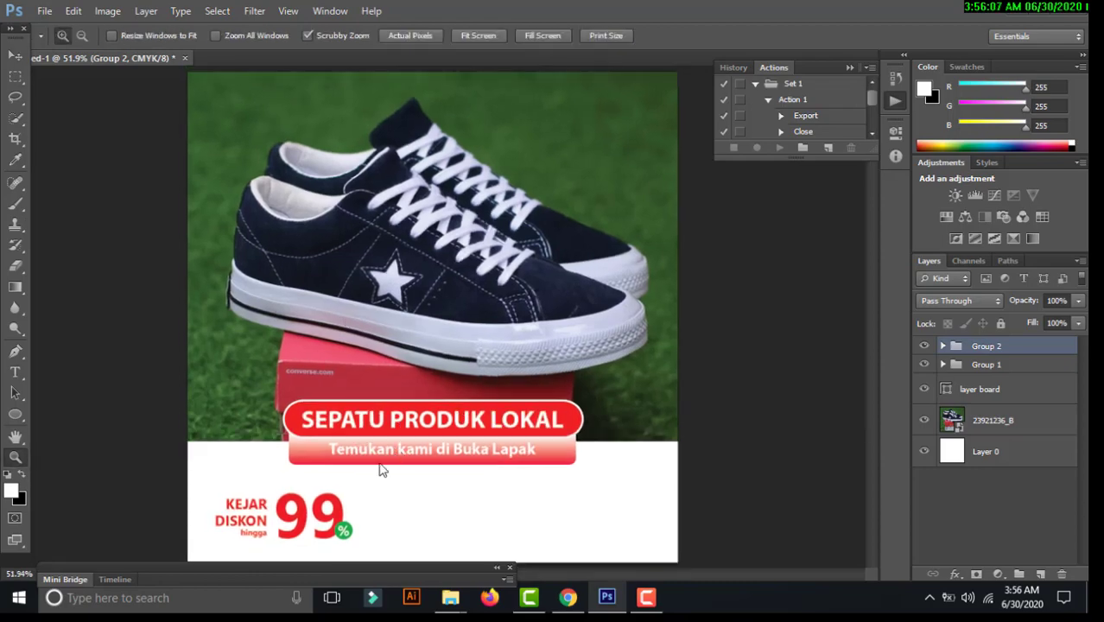
left_click(394, 446)
scroll(424, 389, "down", 5)
left_click_drag(389, 249, 64, 239)
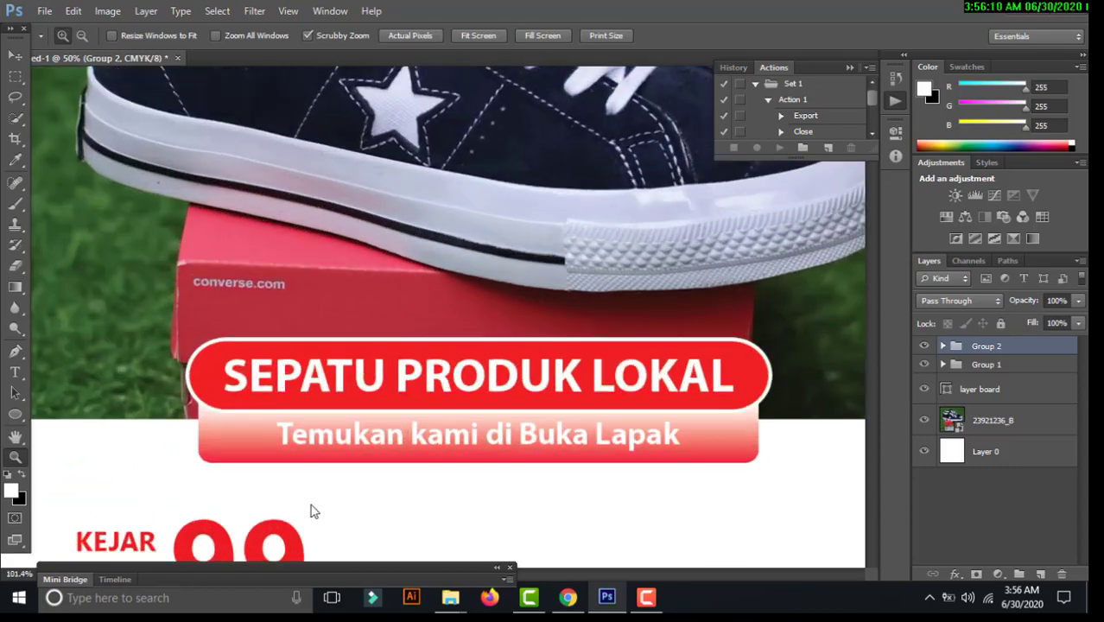
left_click_drag(241, 448, 357, 272)
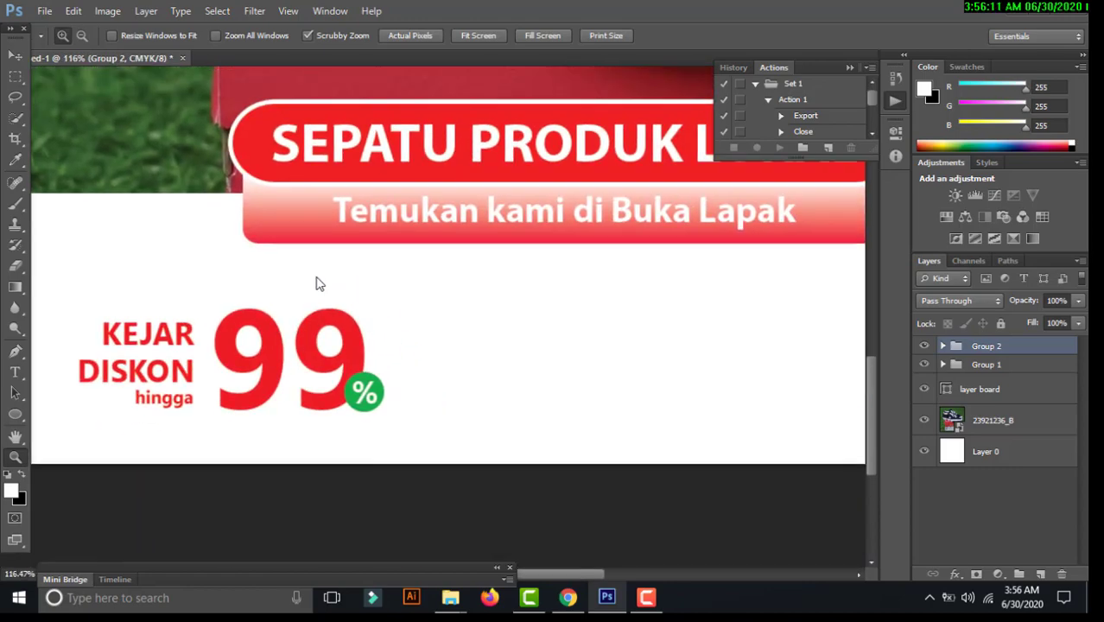
- Add red CASHBACK text sampled from the 99's red, placed above the empty white area
left_click(15, 373)
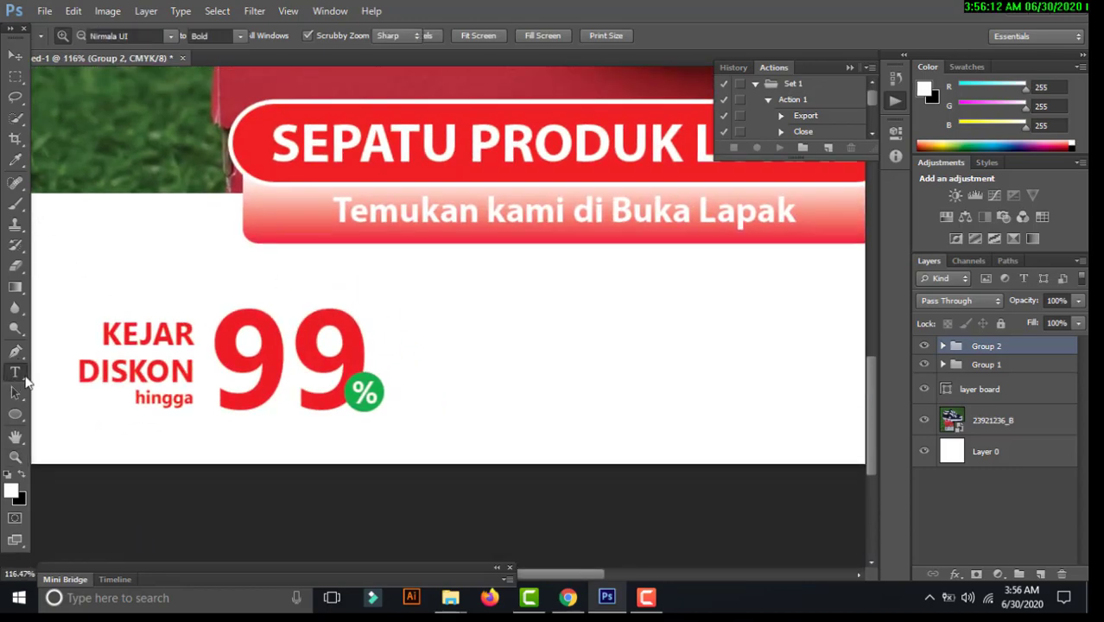
left_click(436, 302)
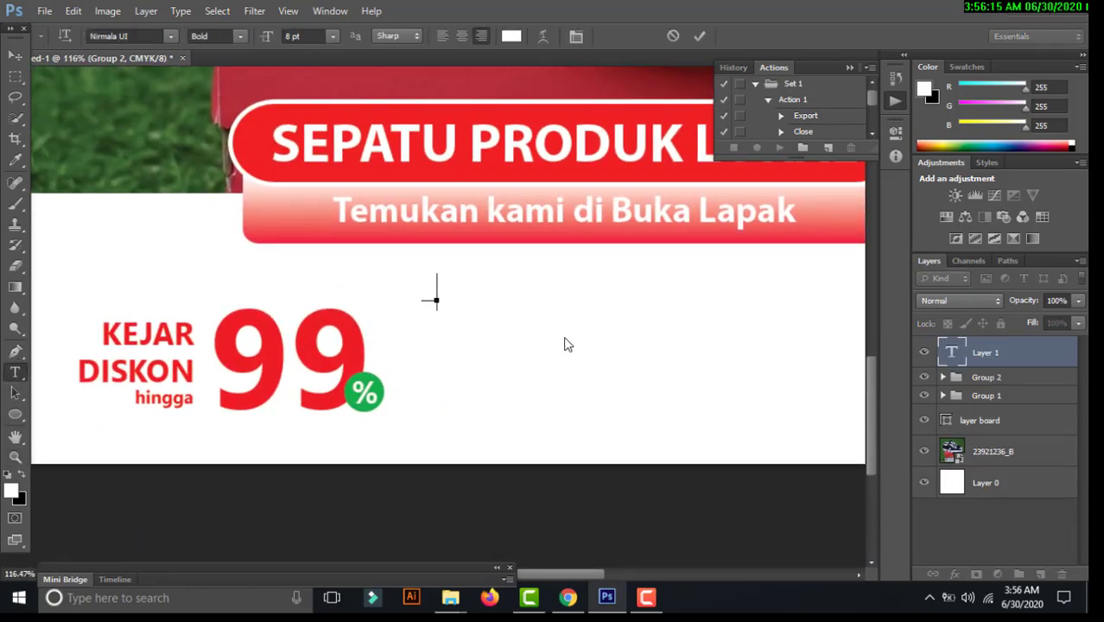
left_click(510, 36)
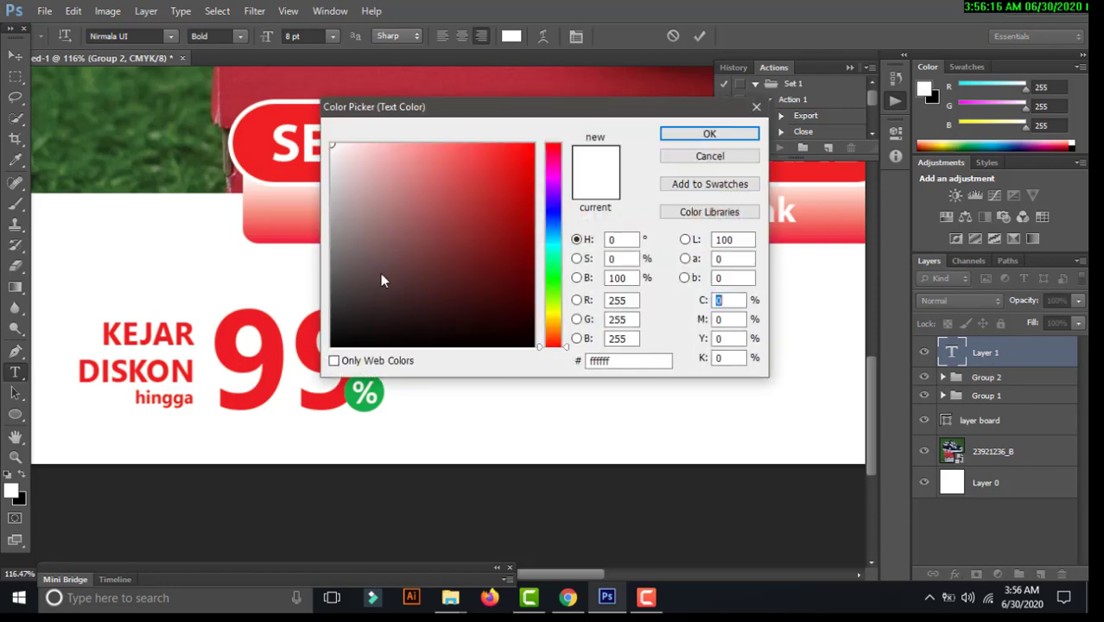
left_click(304, 330)
key("Return")
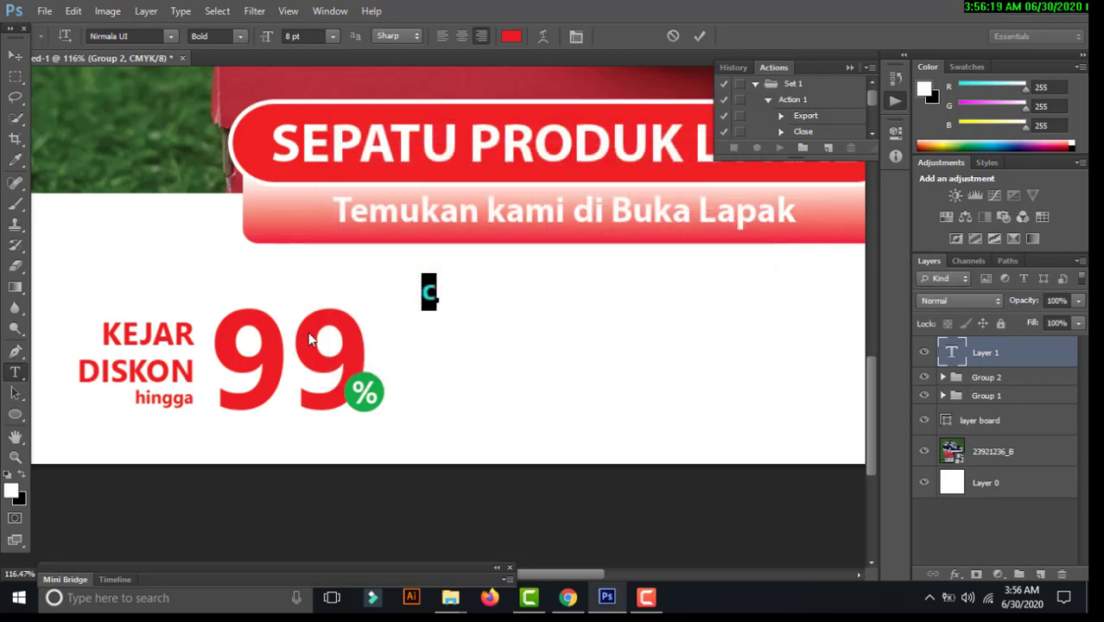
type("CAS")
type("H")
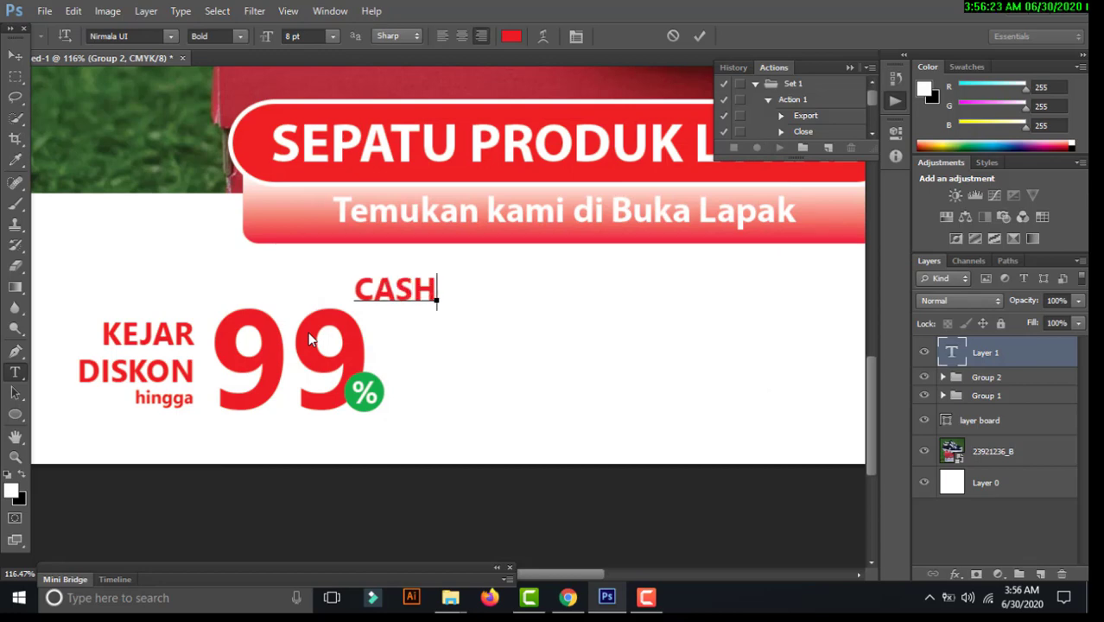
type("BACK")
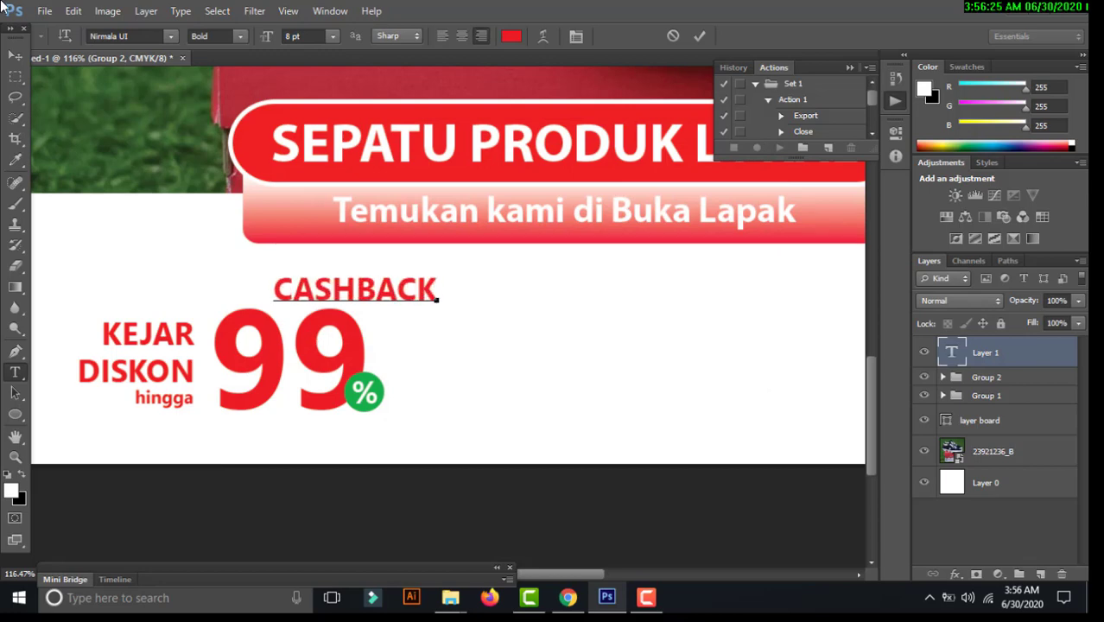
left_click(14, 54)
left_click_drag(374, 296, 606, 296)
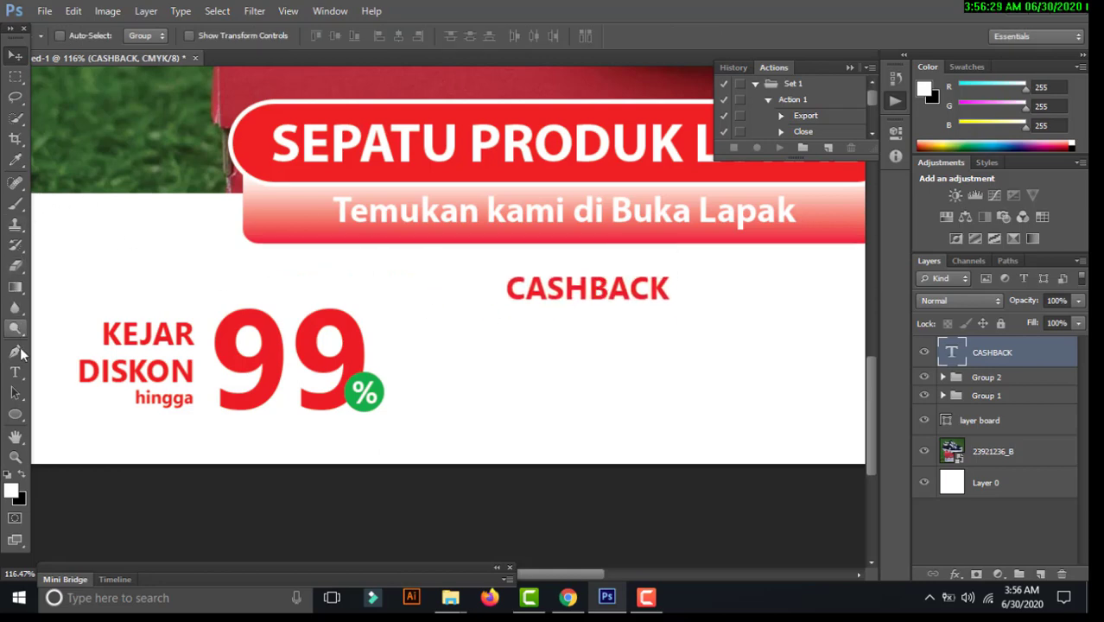
- Add '1 JUTA' text below CASHBACK and scale it up to about 244%
left_click(14, 372)
left_click(544, 376)
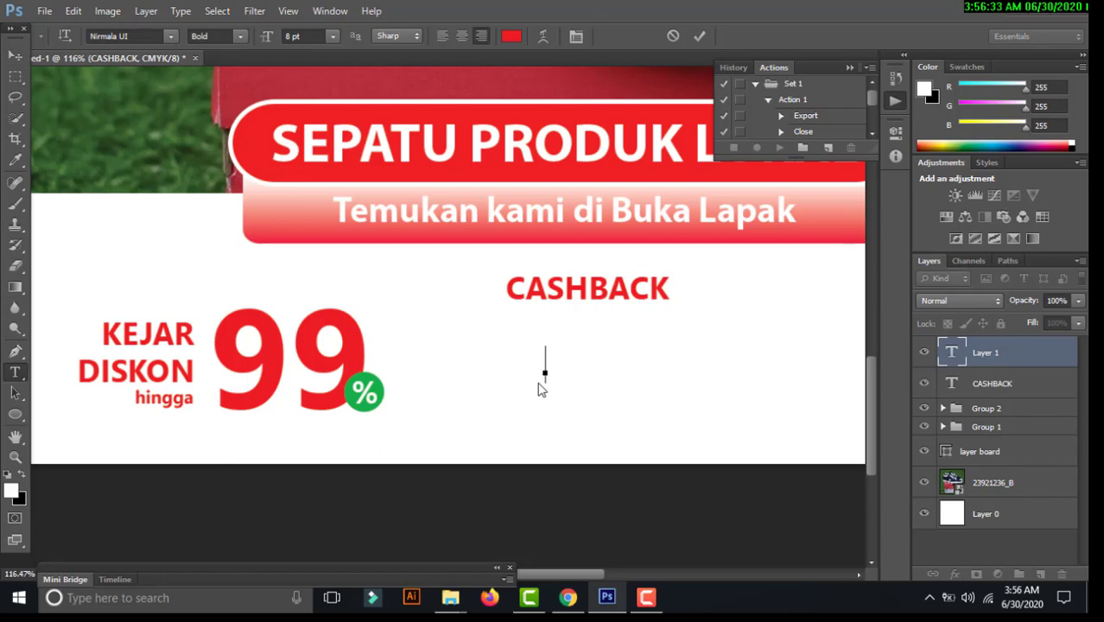
type("1")
type(" JUTA")
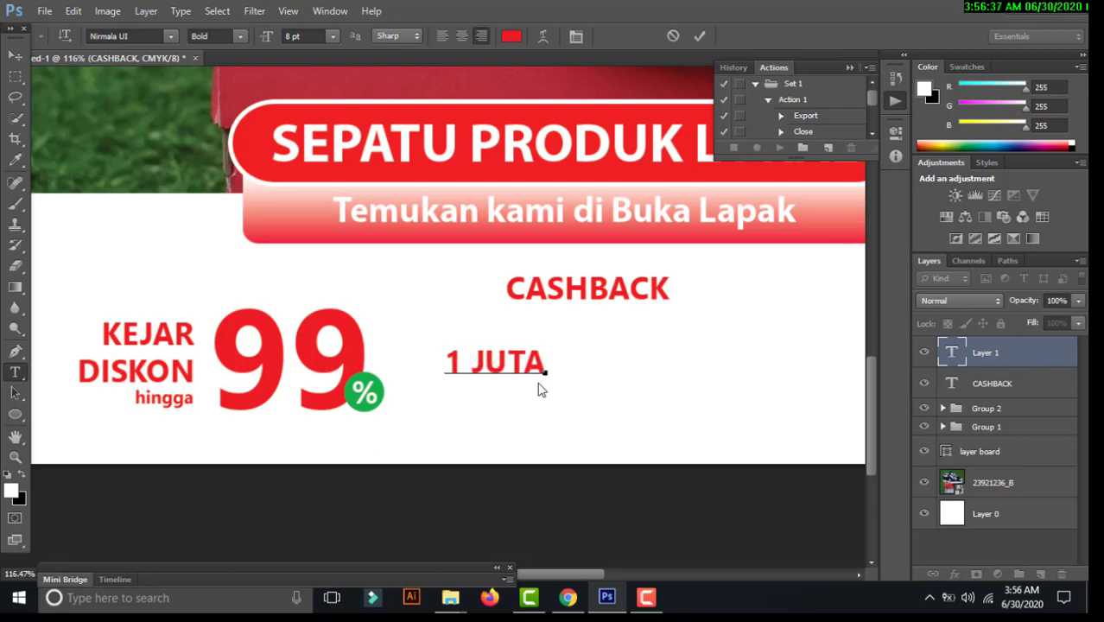
key("ctrl+Return")
key("v")
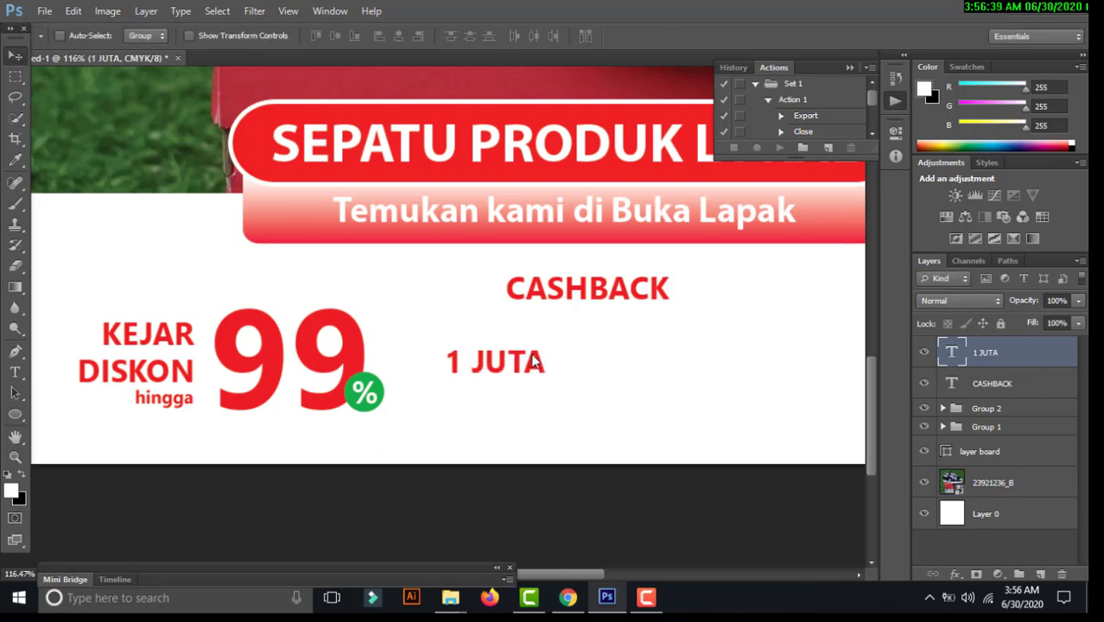
key("ctrl+t")
mouse_move(547, 387)
left_mouse_down()
mouse_move(700, 470)
mouse_move(682, 401)
left_mouse_up()
key("Return")
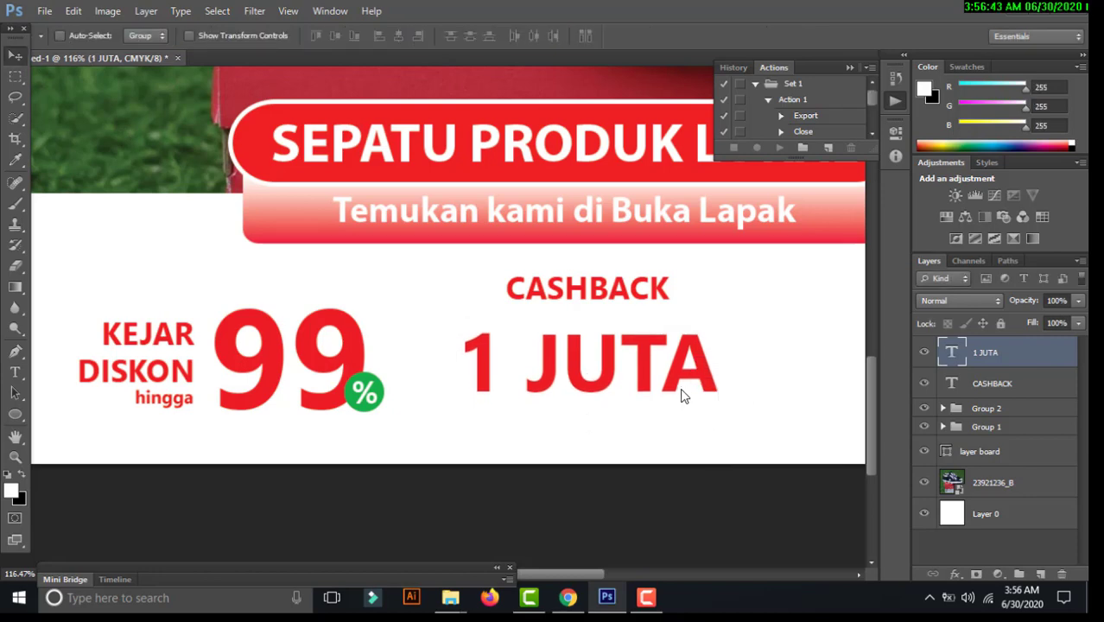
key("t")
left_click(683, 380)
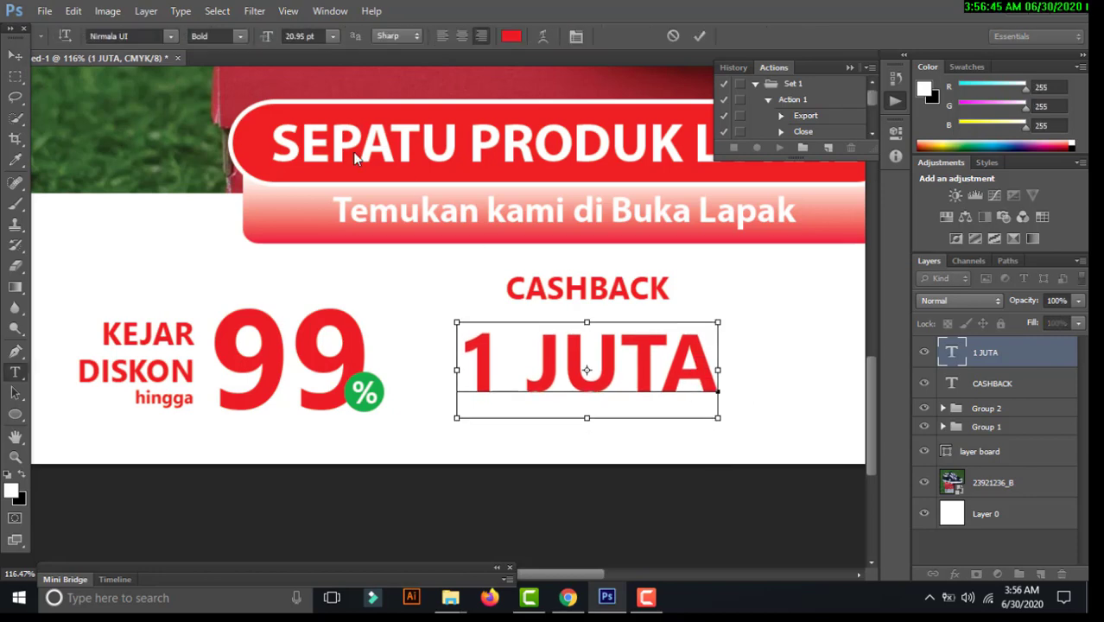
key("ctrl+a")
left_click(25, 55)
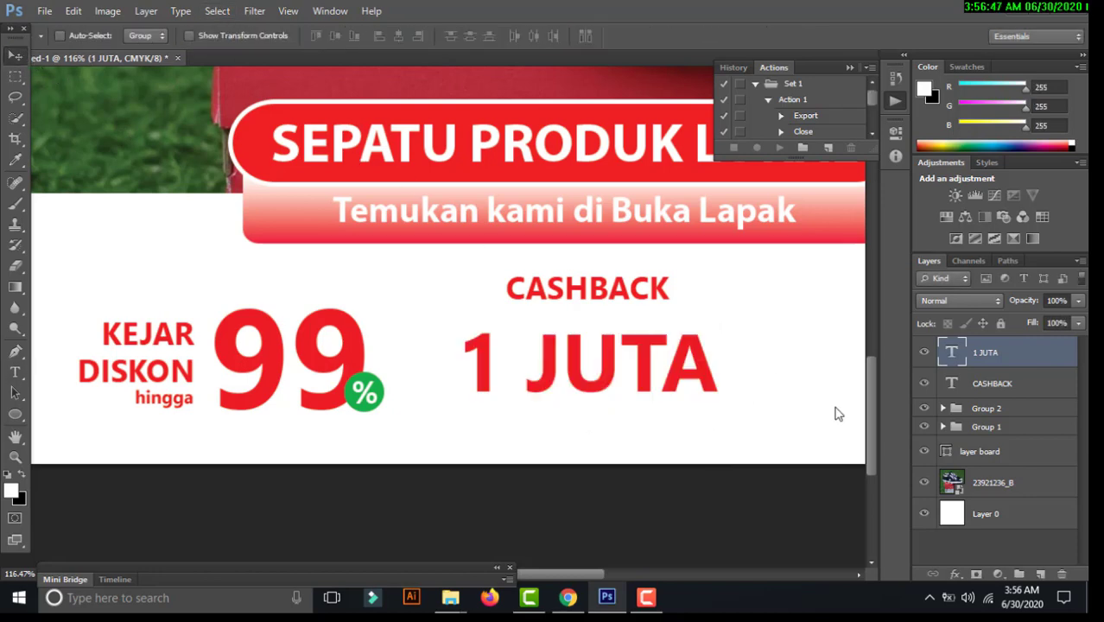
- Duplicate 1 JUTA, retype the copy as RP, and shrink it to about 42% left of 1 JUTA
left_click_drag(697, 377, 682, 429)
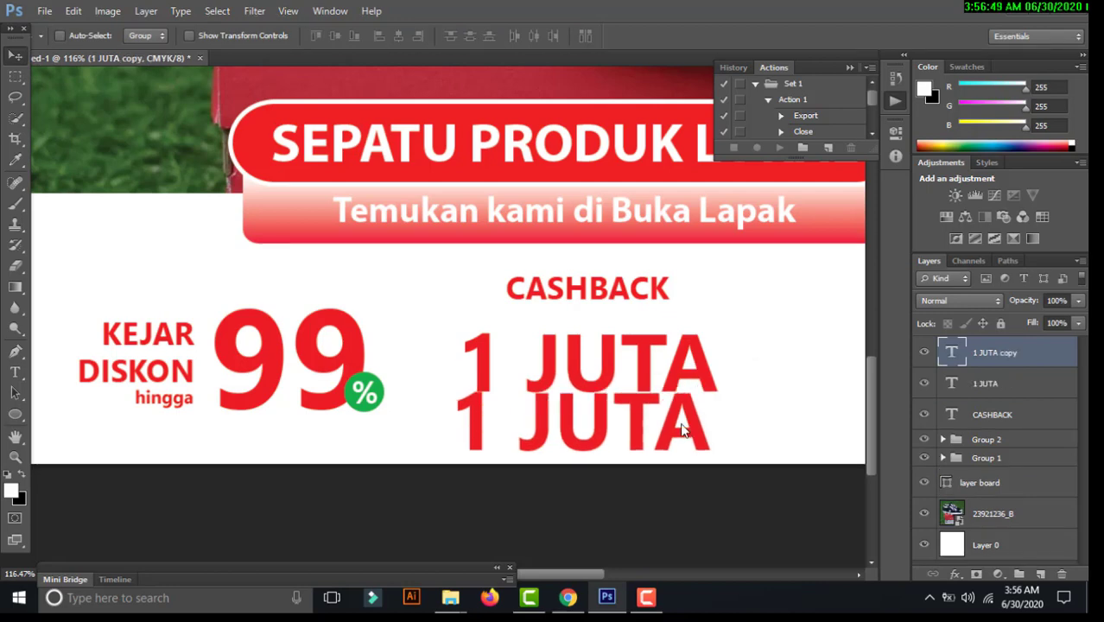
key("t")
left_click(682, 429)
key("ctrl+a")
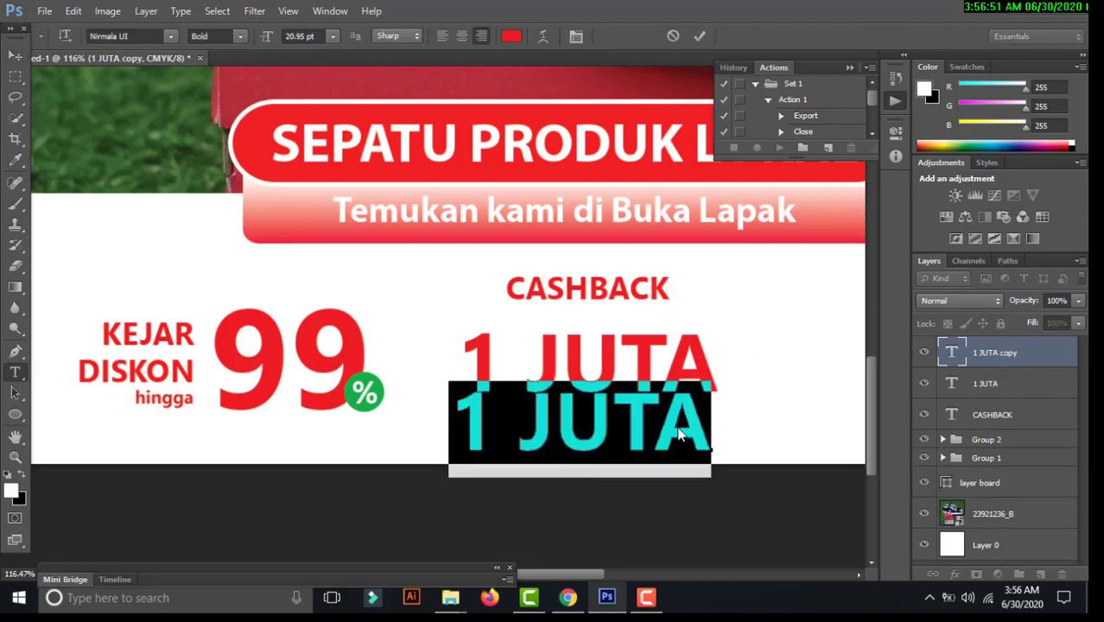
type("RP")
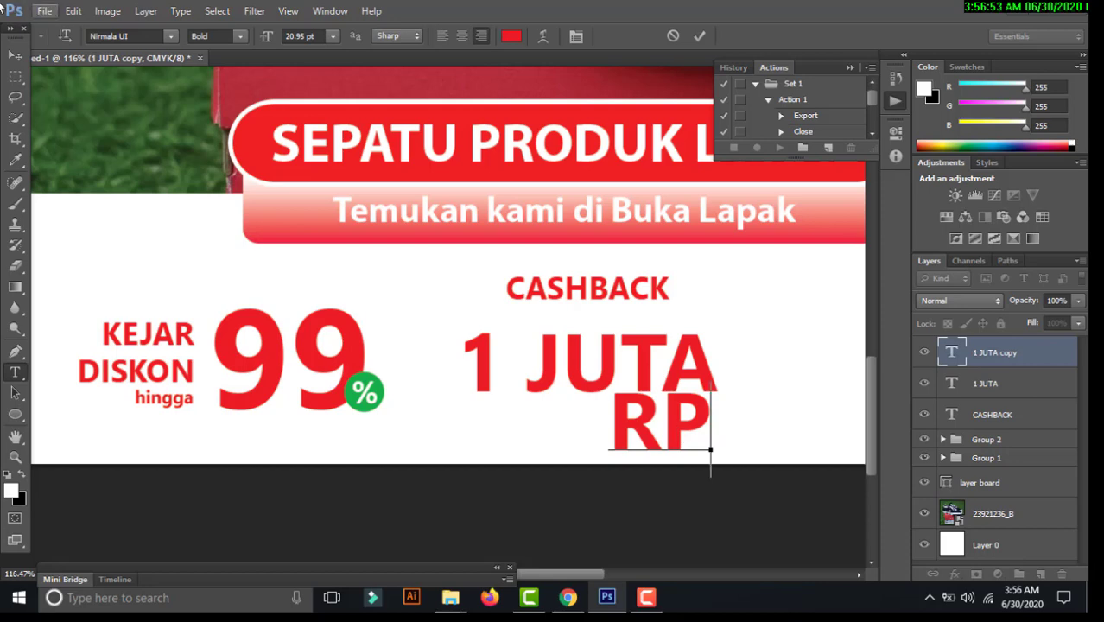
left_click(15, 55)
key("ctrl+t")
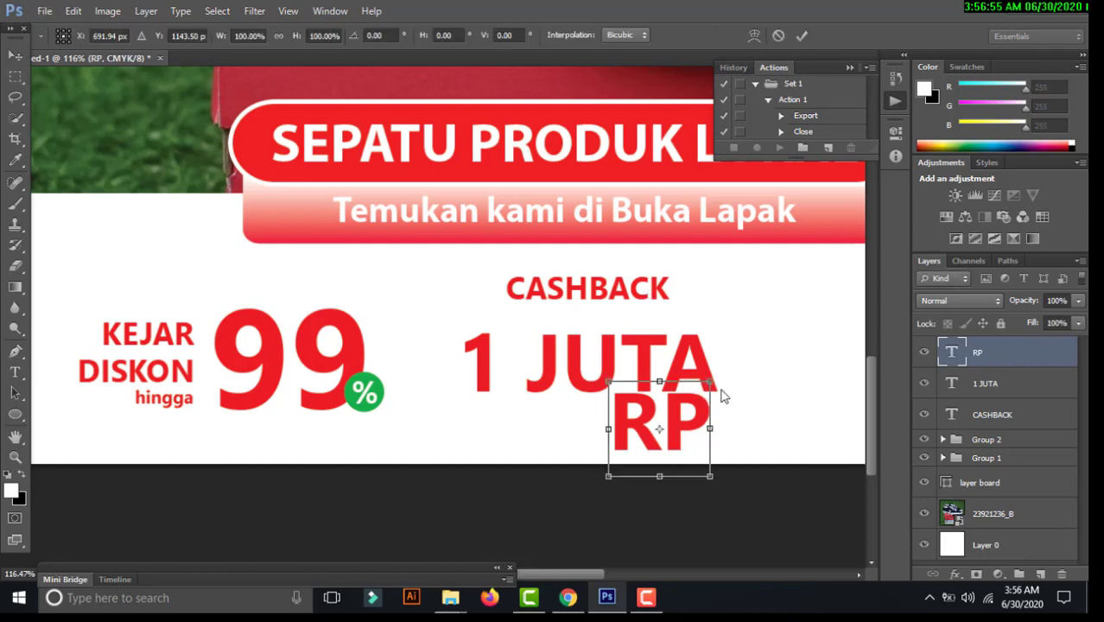
mouse_move(716, 389)
left_mouse_down()
mouse_move(654, 438)
mouse_move(471, 376)
left_mouse_up()
key("Return")
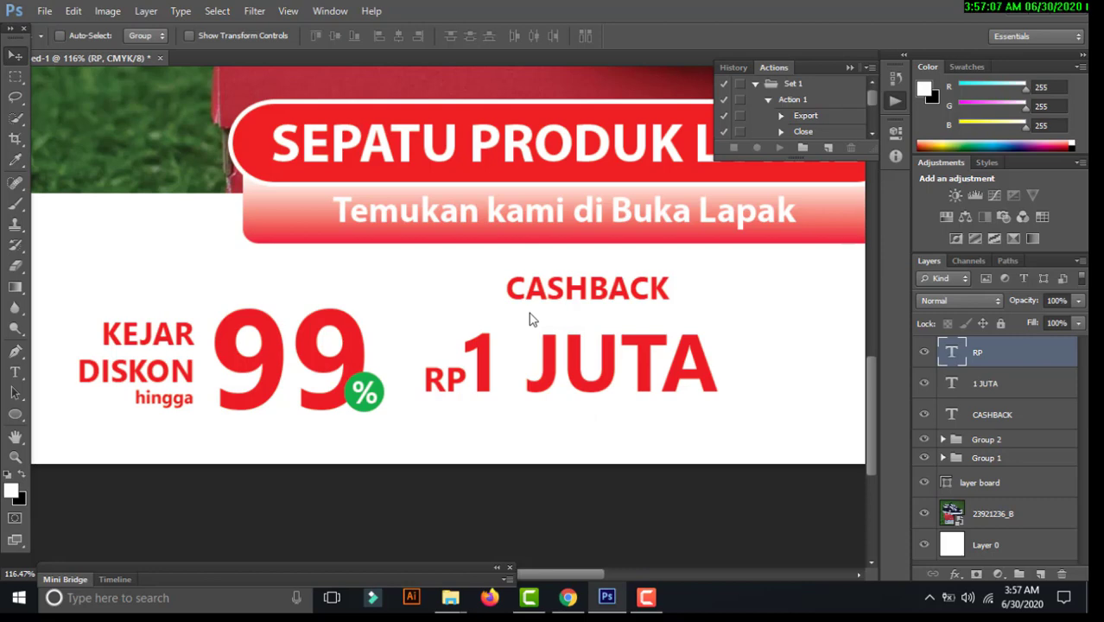
- Trial-group RP with 1 JUTA and shift it, then undo and zoom out to the full banner
left_click(504, 360, "alt")
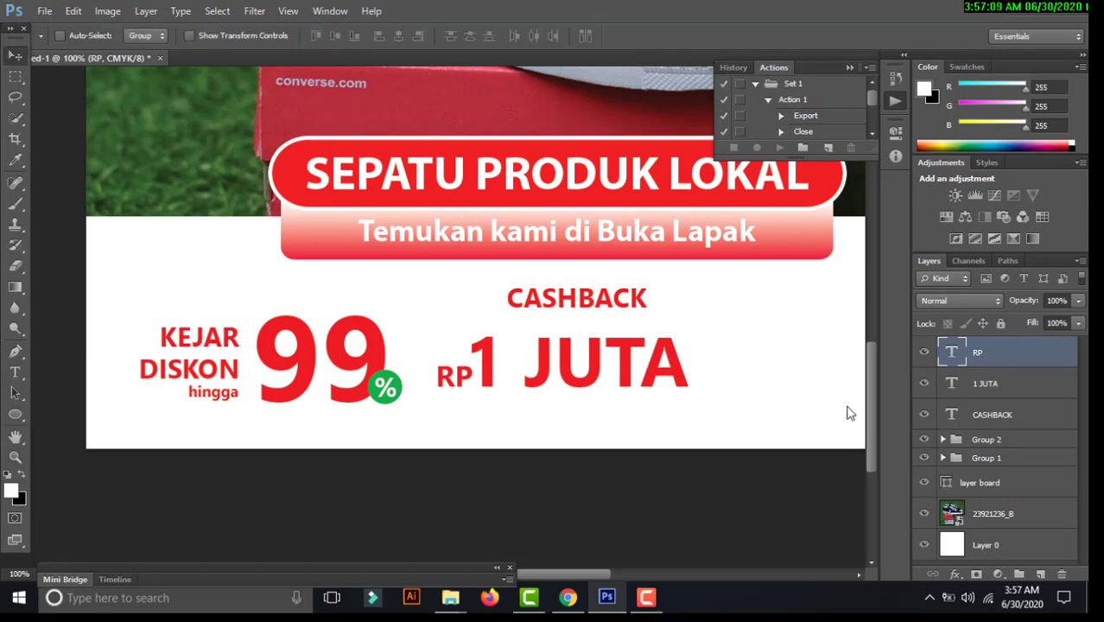
left_click(999, 385, "shift")
key("ctrl+g")
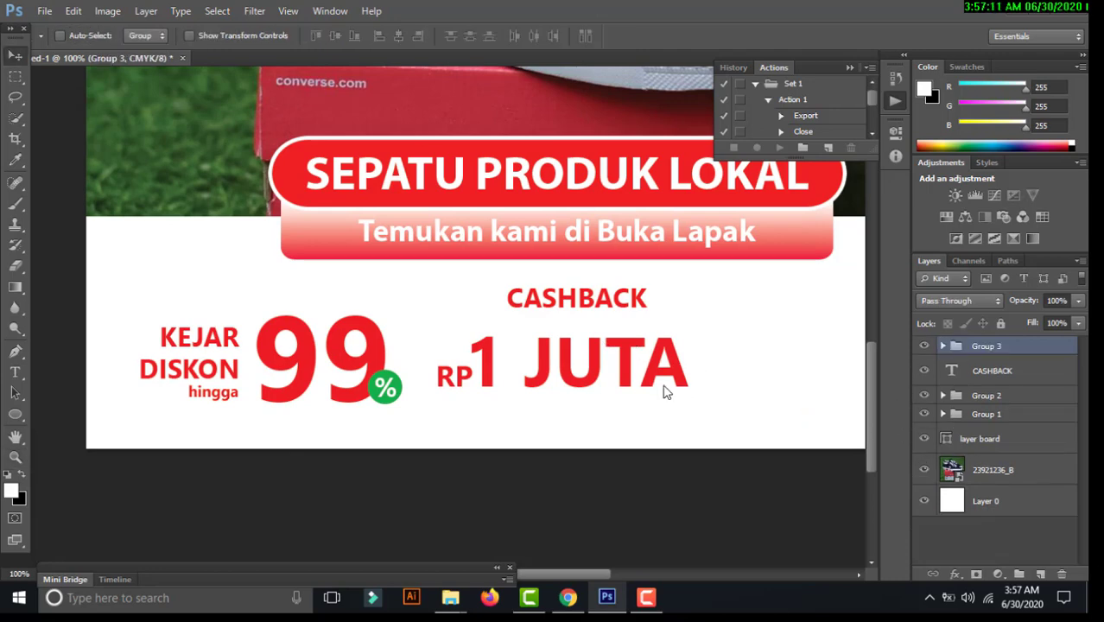
left_click_drag(649, 369, 674, 371)
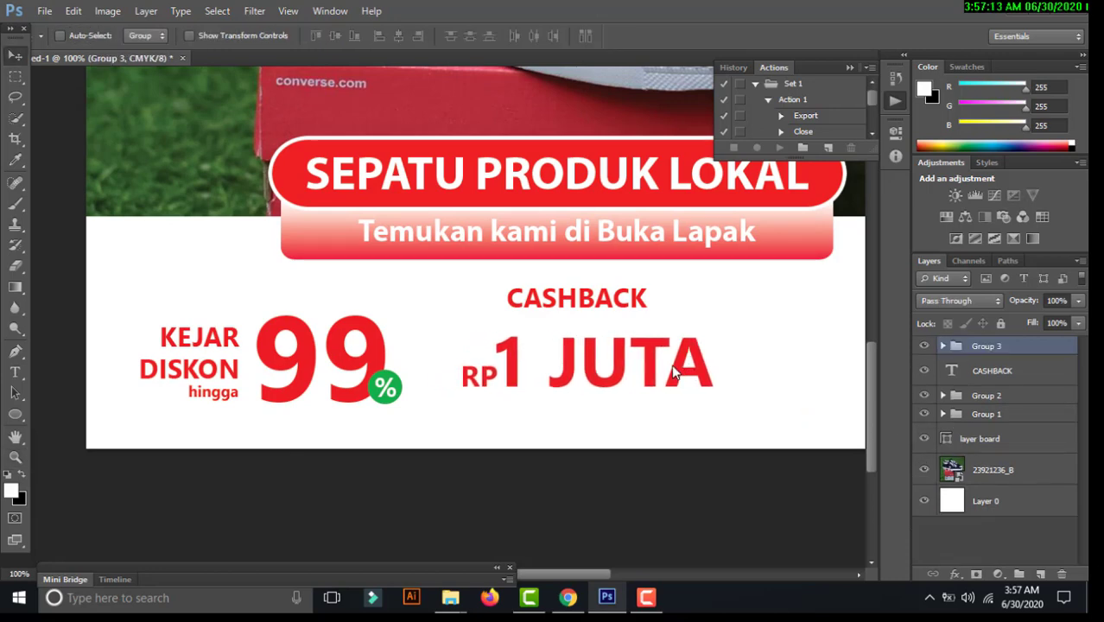
key("ctrl+z")
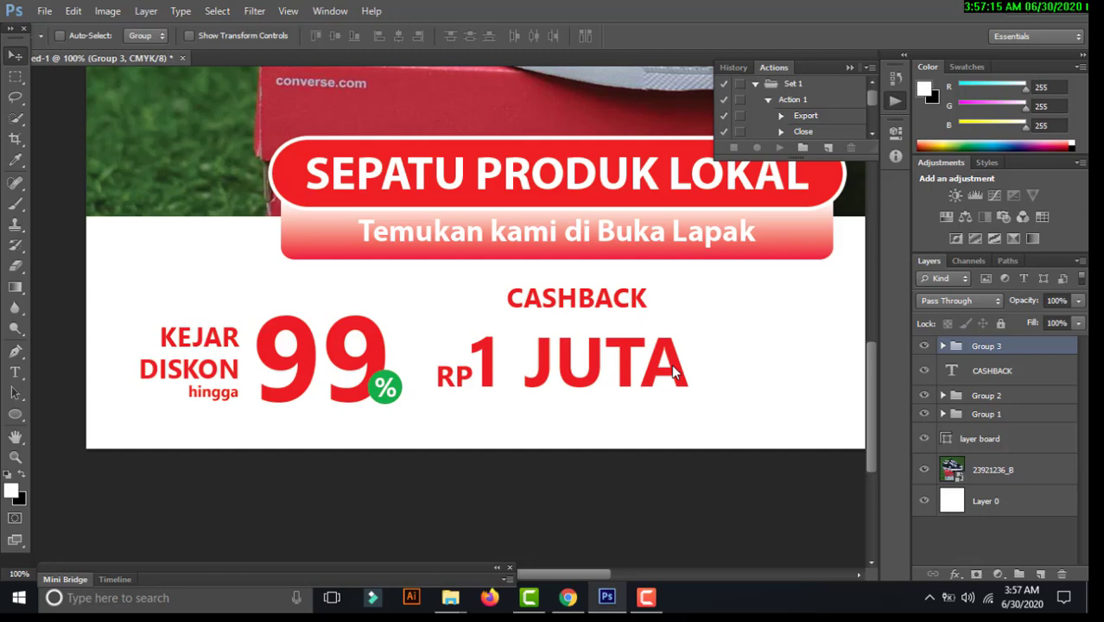
key("ctrl+shift+g")
left_click(616, 365, "alt")
left_click(605, 363, "alt")
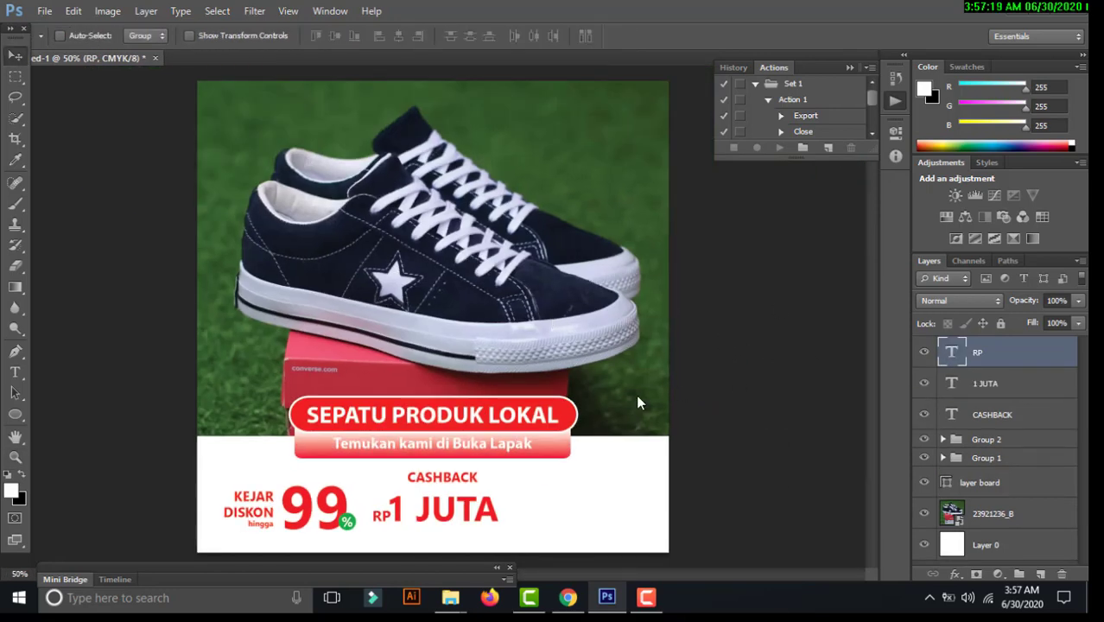
- Nudge the CASHBACK text into place and enlarge it to about 116%
right_click(464, 487)
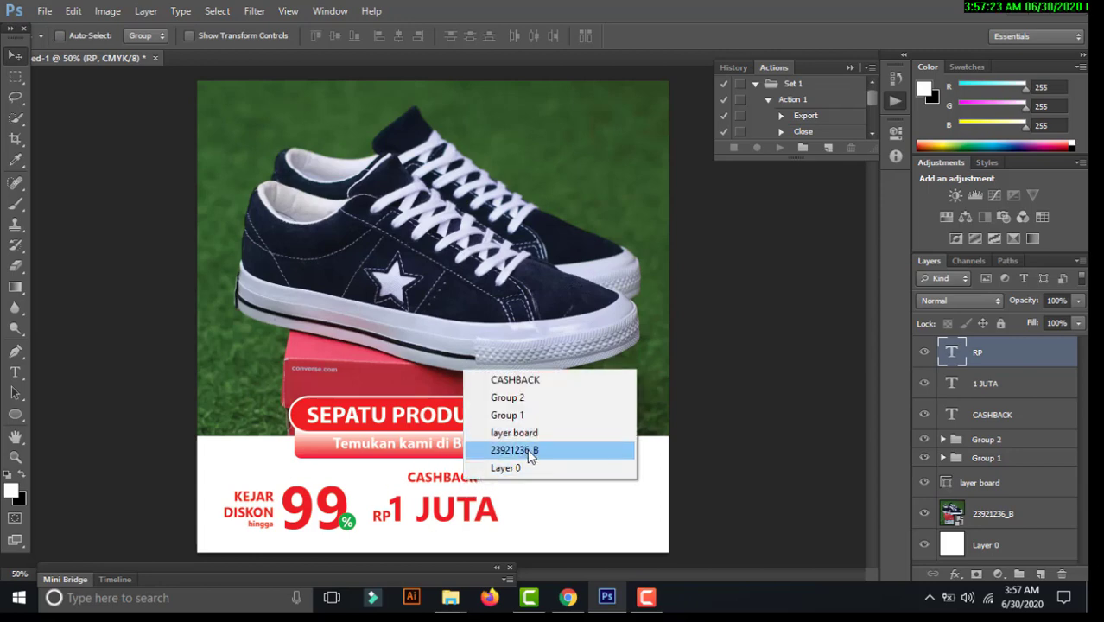
left_click(518, 380)
key("Down")
key("Down")
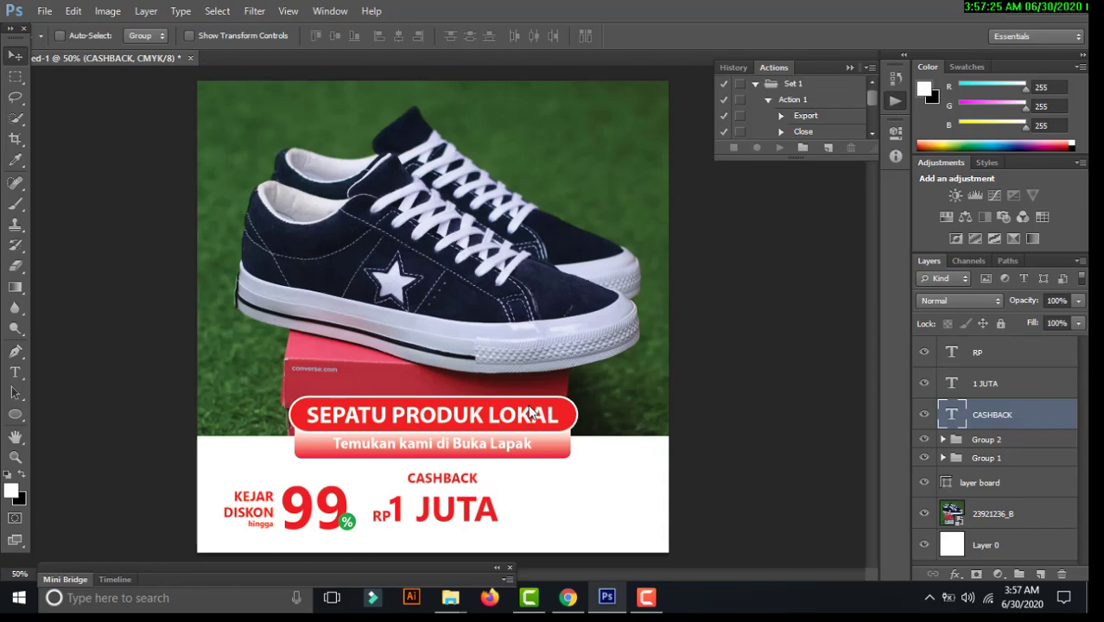
key("Down")
key("Down")
key("Down")
key("Down")
key("Down")
key("Down")
key("Up")
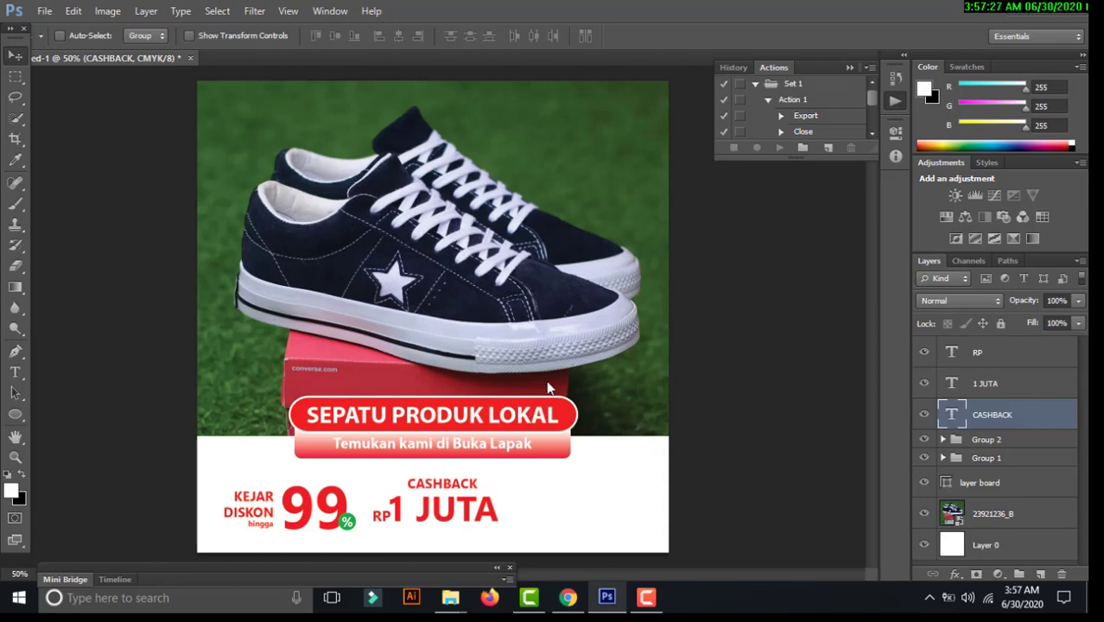
key("ctrl+t")
left_click_drag(477, 476, 490, 473)
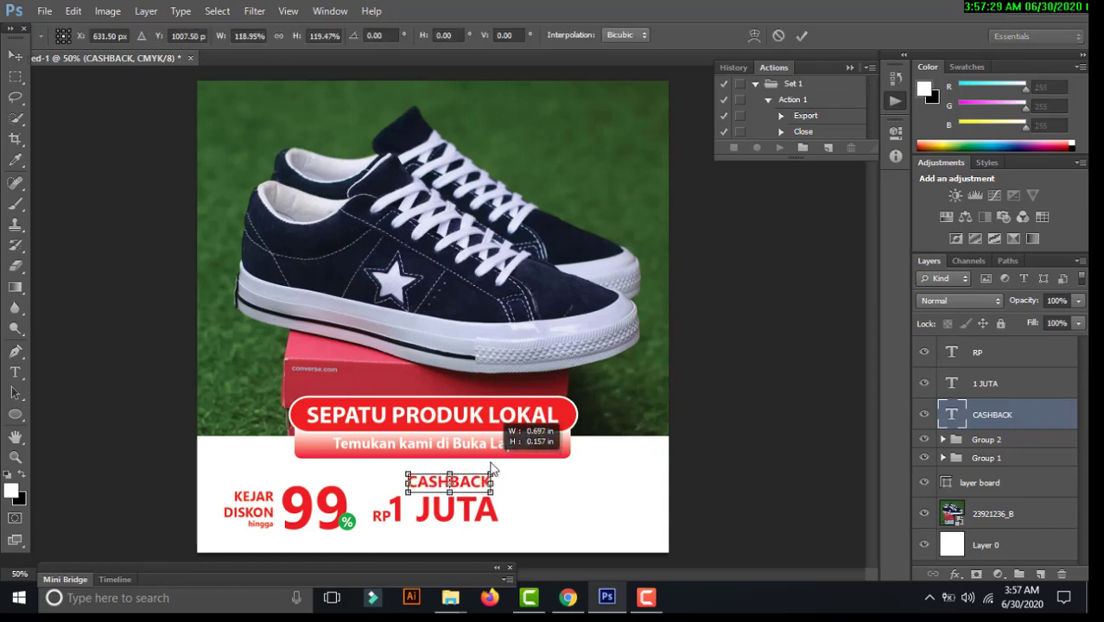
key("Return")
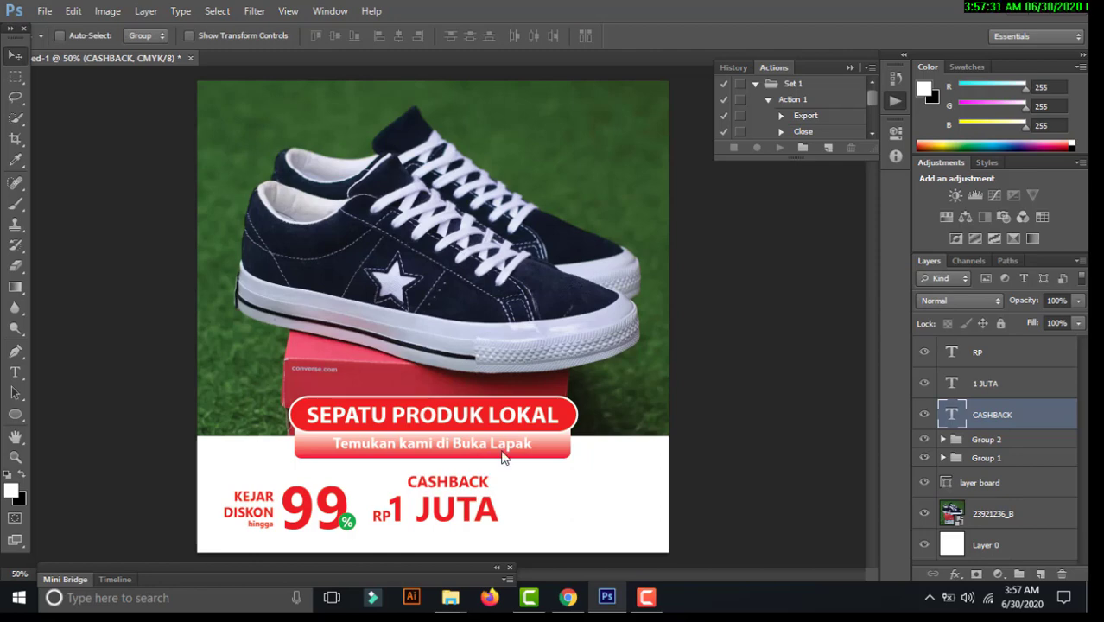
- Group RP and 1 JUTA as Group 3 and centre CASHBACK horizontally above it
left_click(1009, 386)
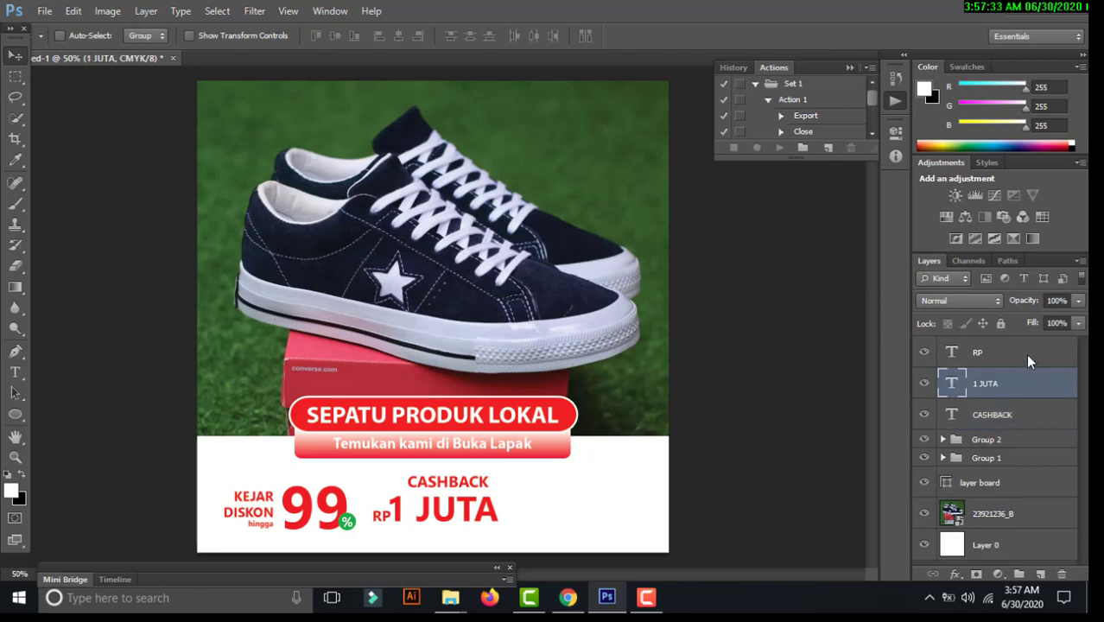
left_click(1027, 352, "shift")
key("ctrl+g")
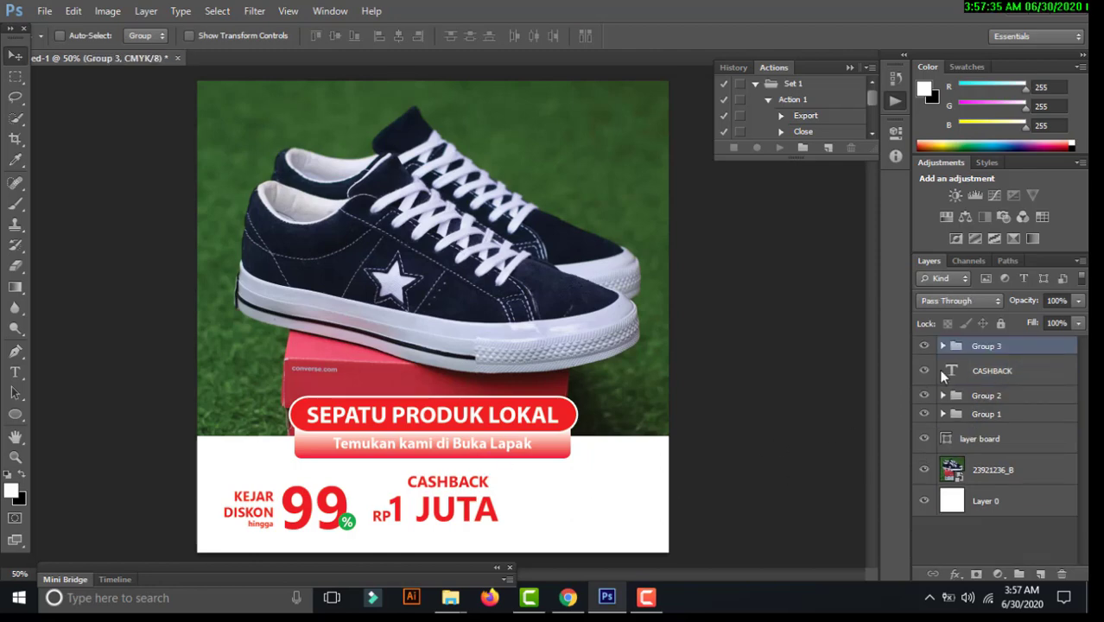
left_click_drag(940, 370, 1012, 338)
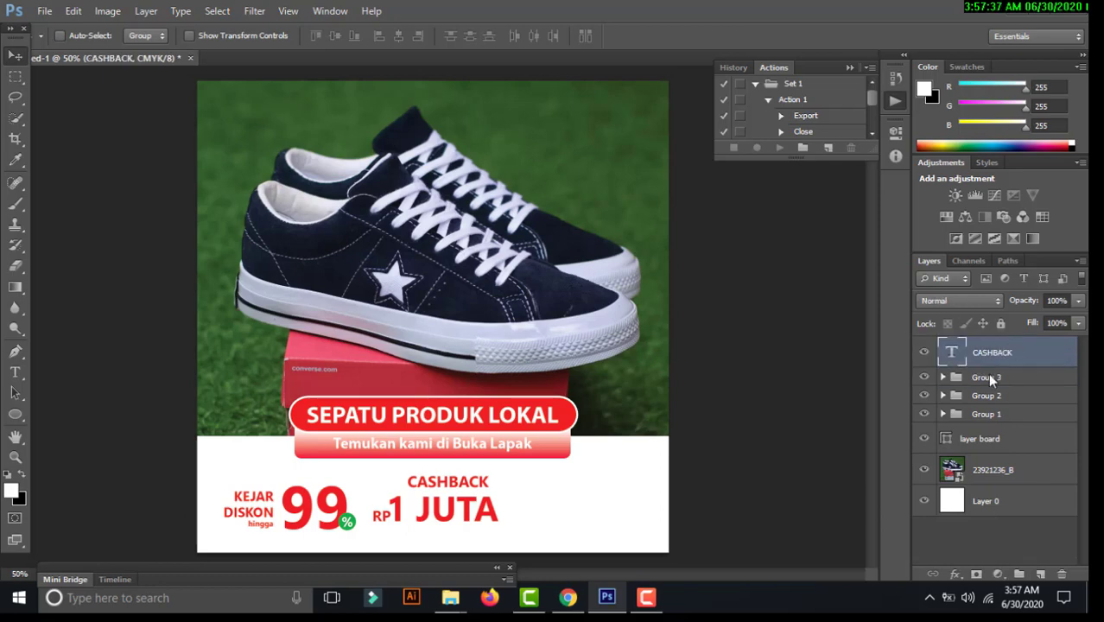
left_click(992, 377, "shift")
left_click(400, 36)
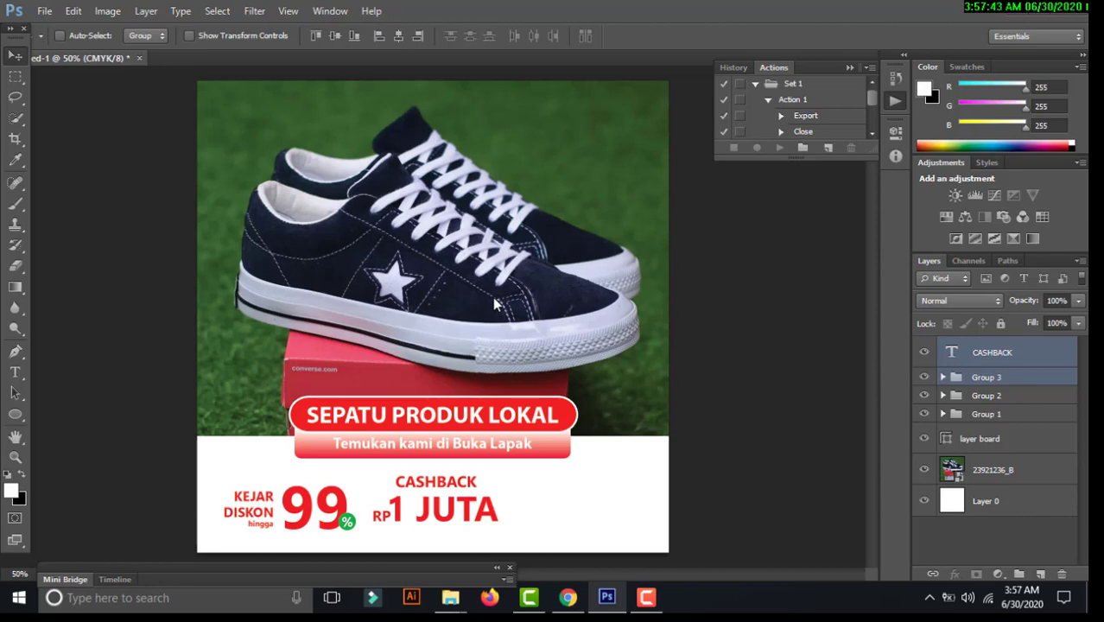
- Move CASHBACK and RP 1 JUTA together to the banner's right side
left_click_drag(448, 488, 557, 492)
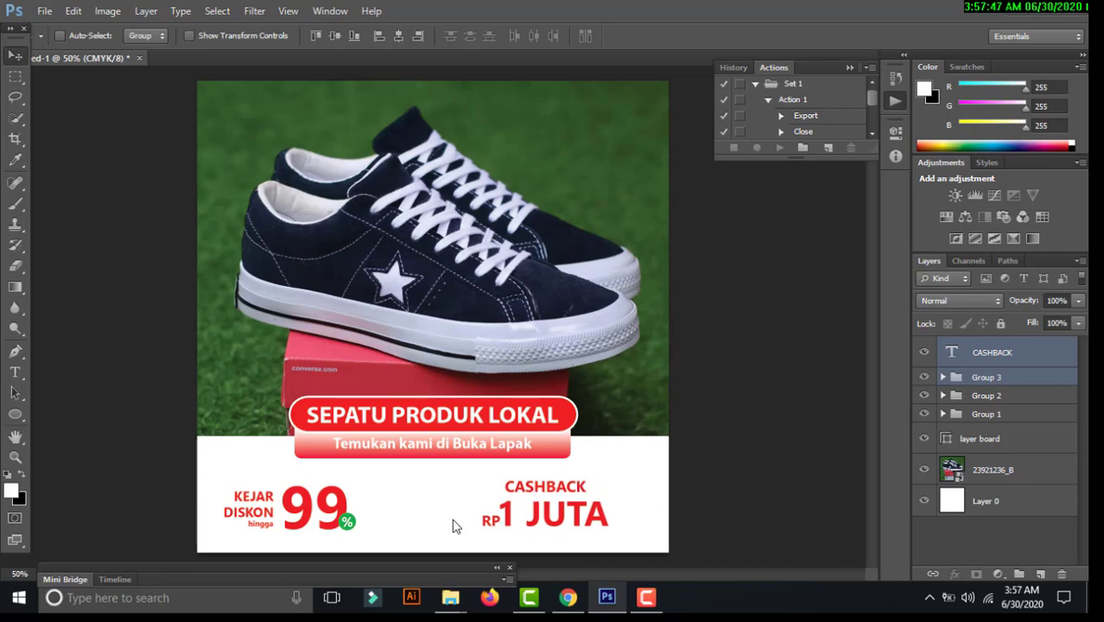
left_click(1016, 356)
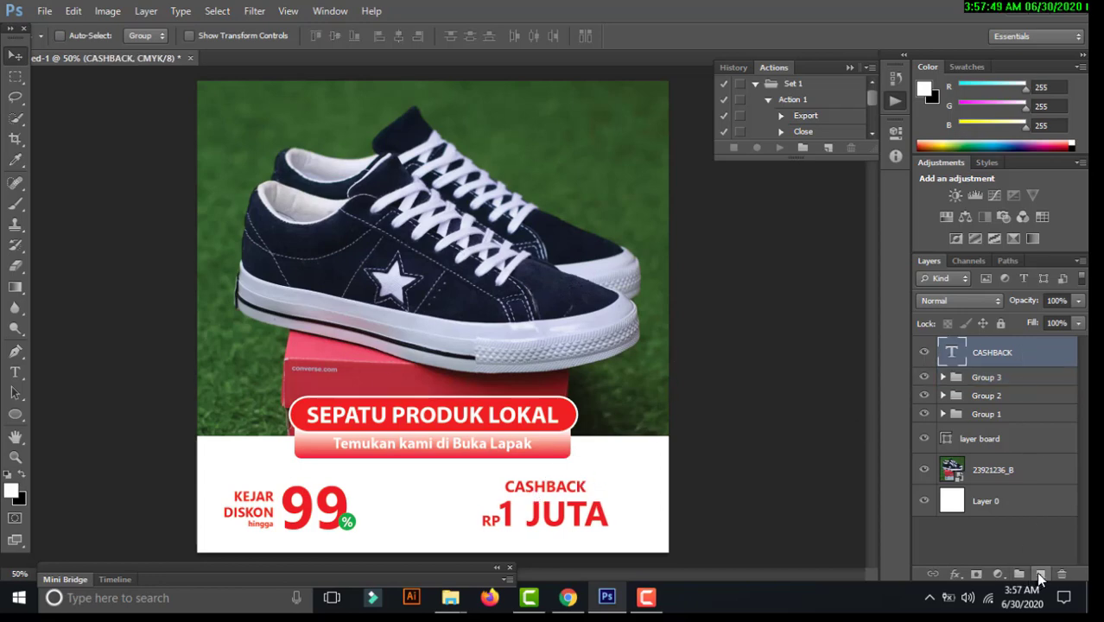
left_click(1040, 574)
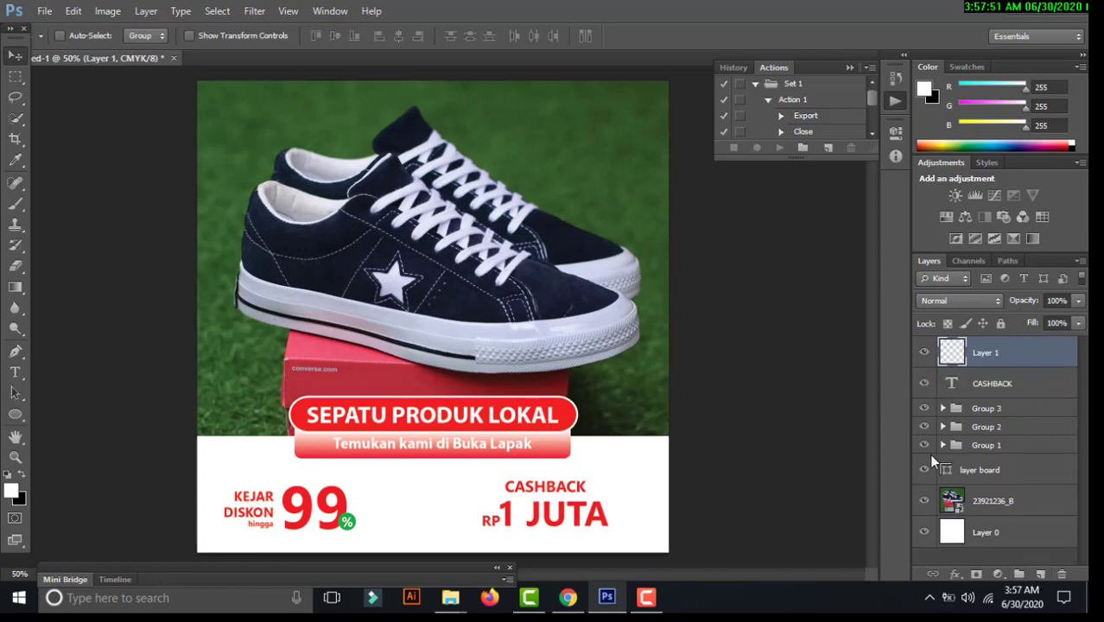
key("ctrl+z")
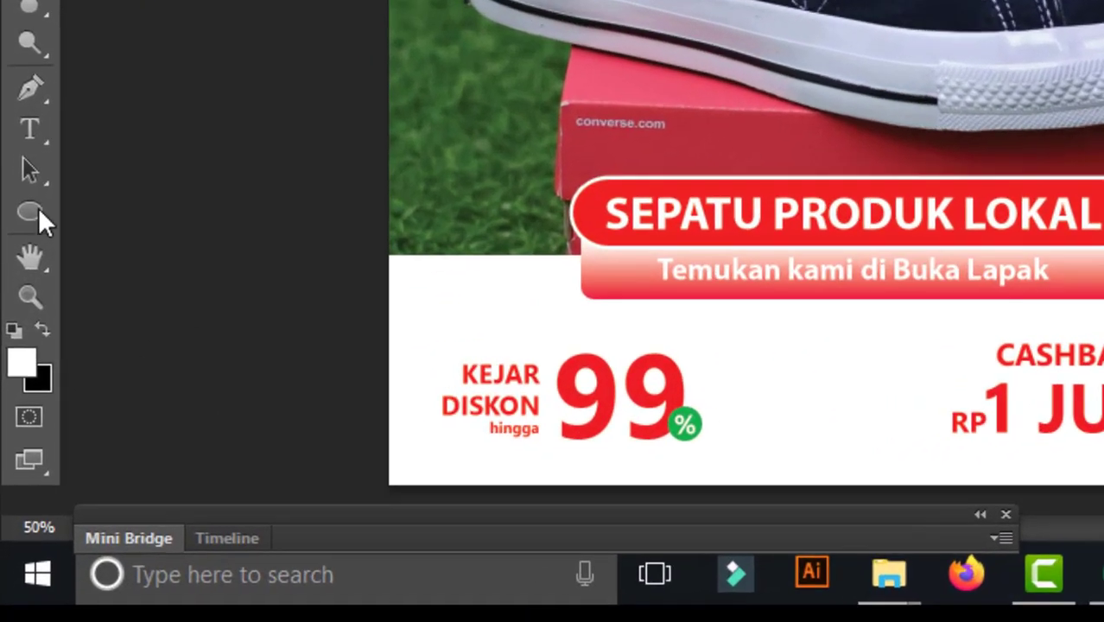
- Draw a thin vertical rectangle right of the 99% and fill it pure red (ff0000)
right_click(19, 417)
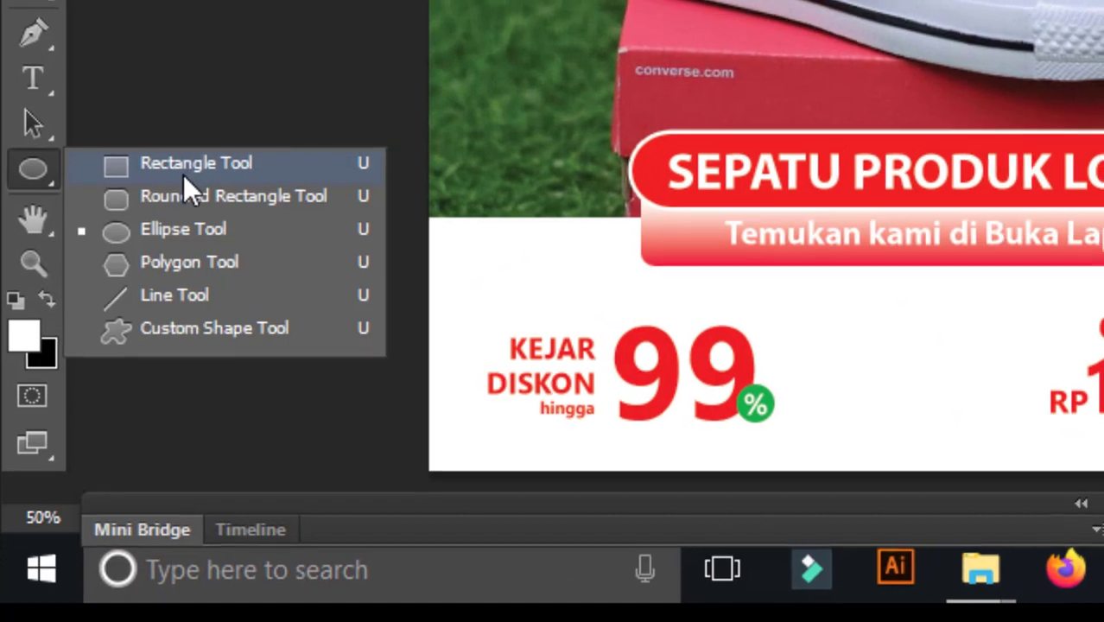
left_click(184, 172)
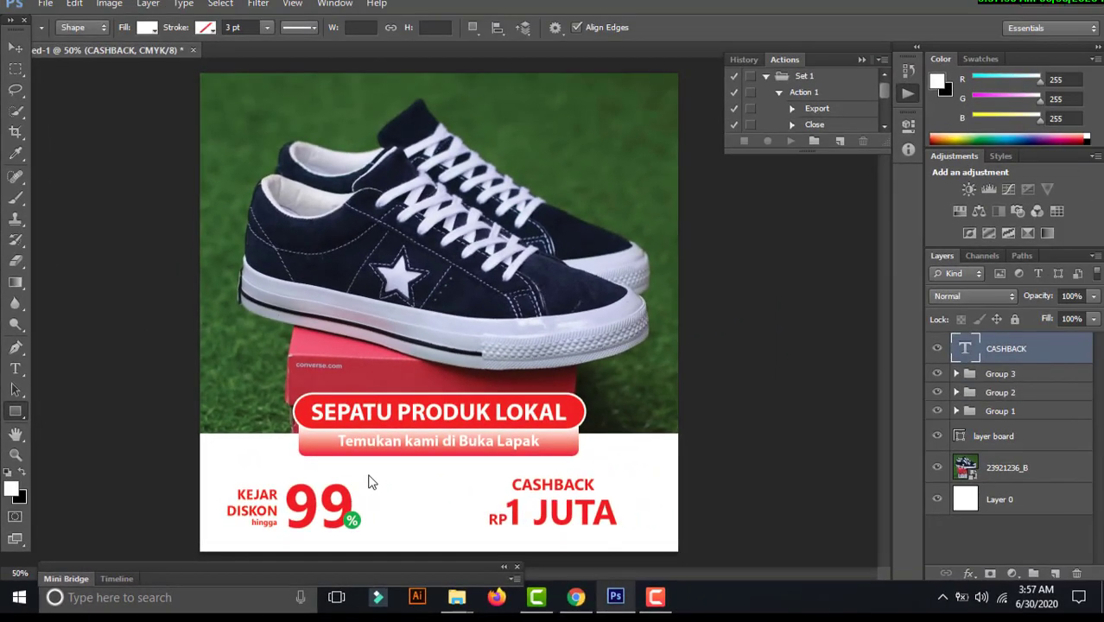
left_click_drag(368, 475, 373, 538)
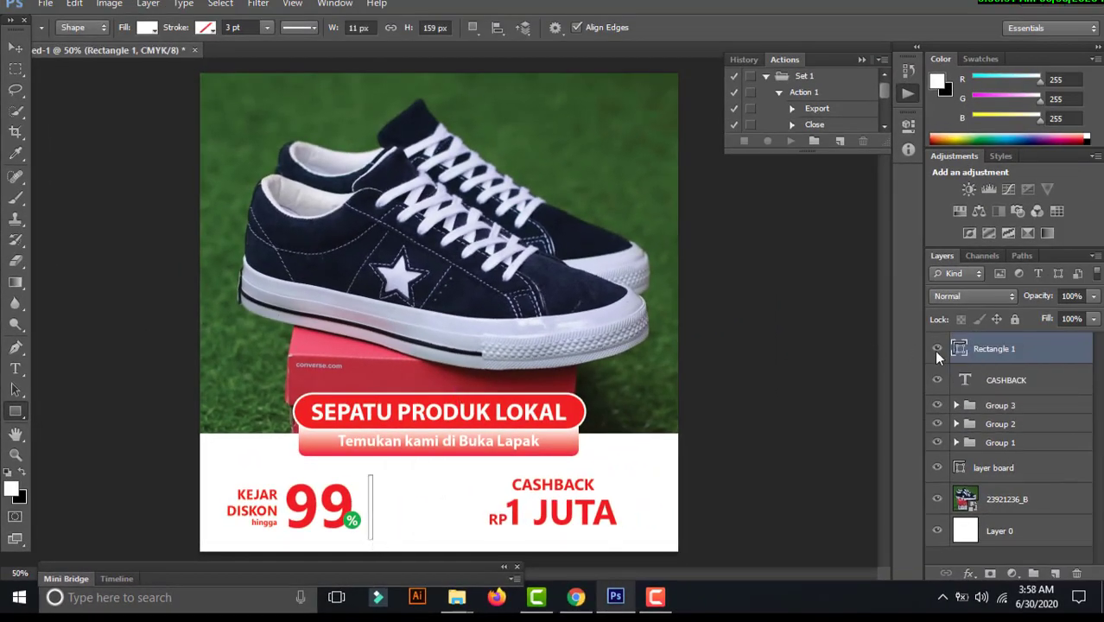
double_click(959, 348)
left_click_drag(543, 169, 566, 118)
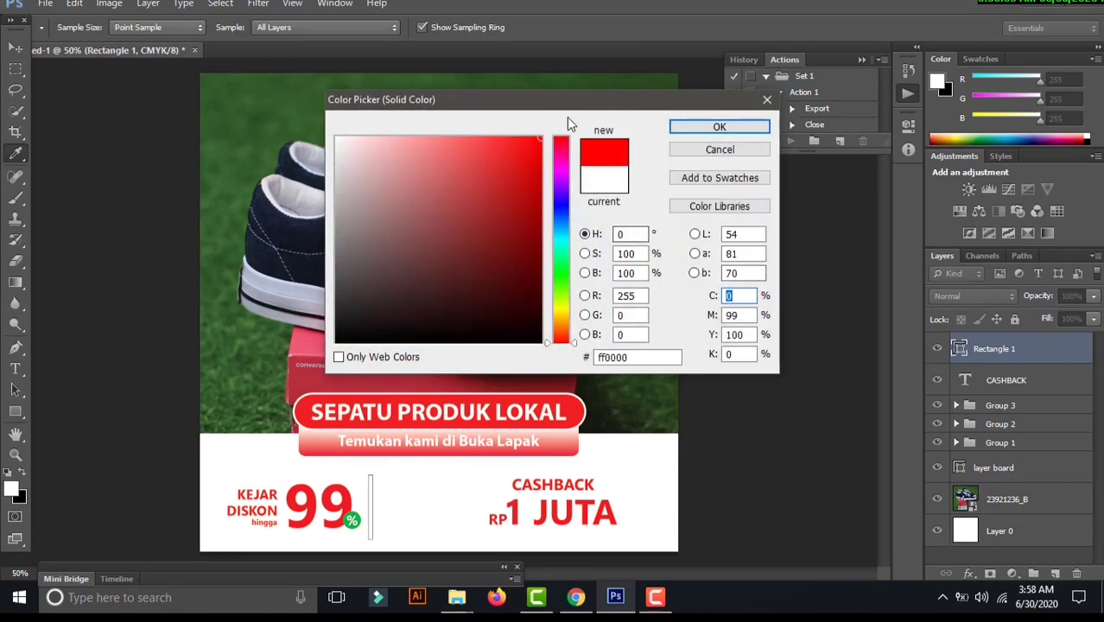
left_click(719, 127)
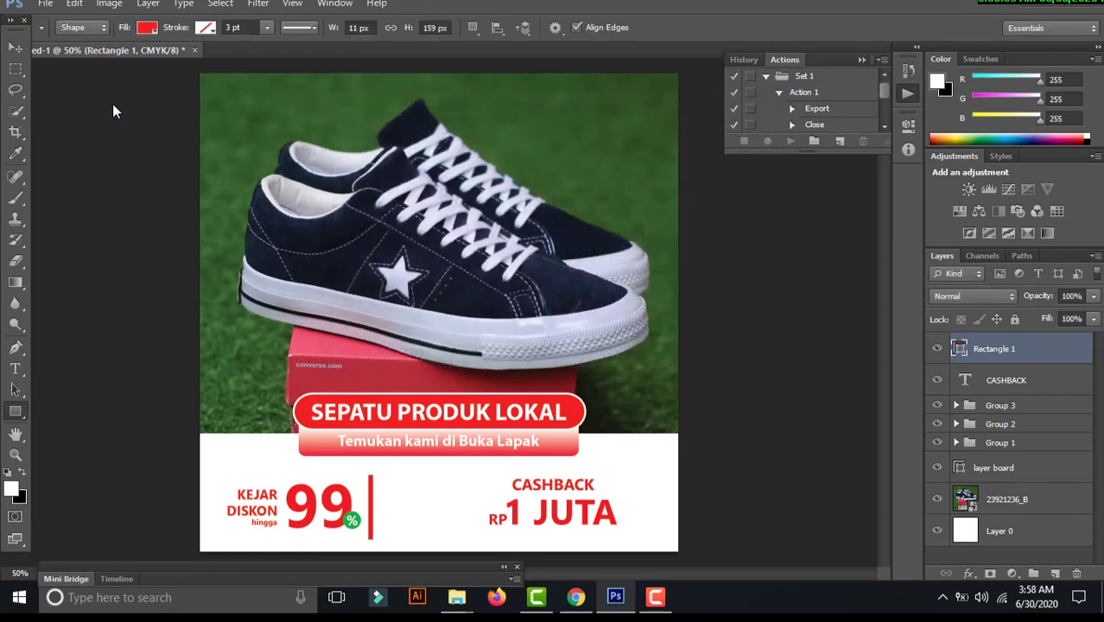
- Shift the KEJAR DISKON 99% group slightly left
left_click(15, 48)
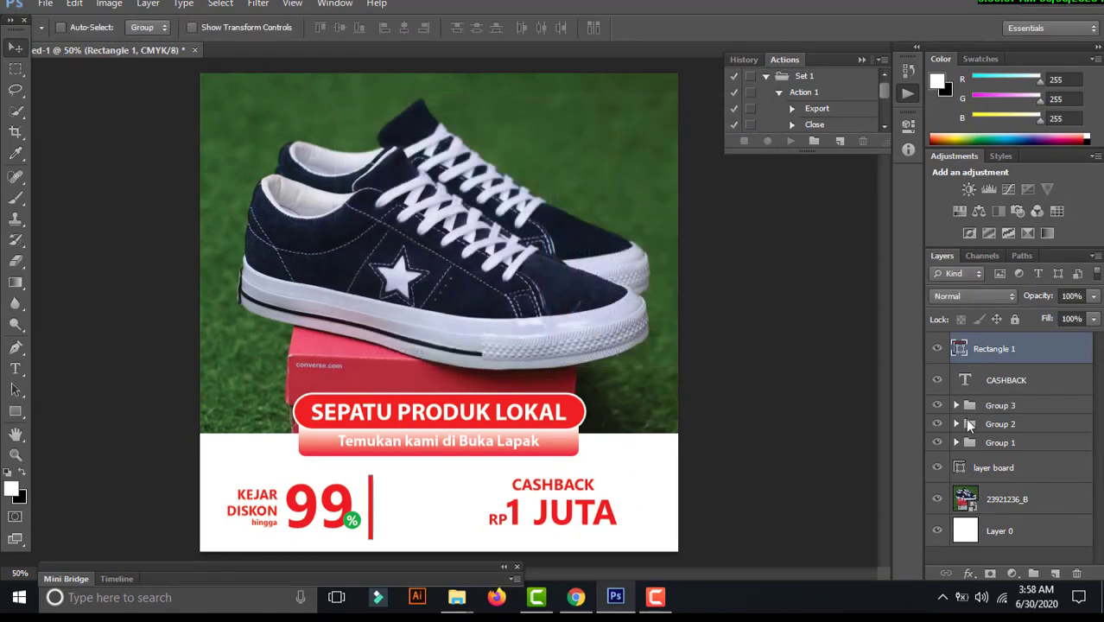
left_click(968, 405)
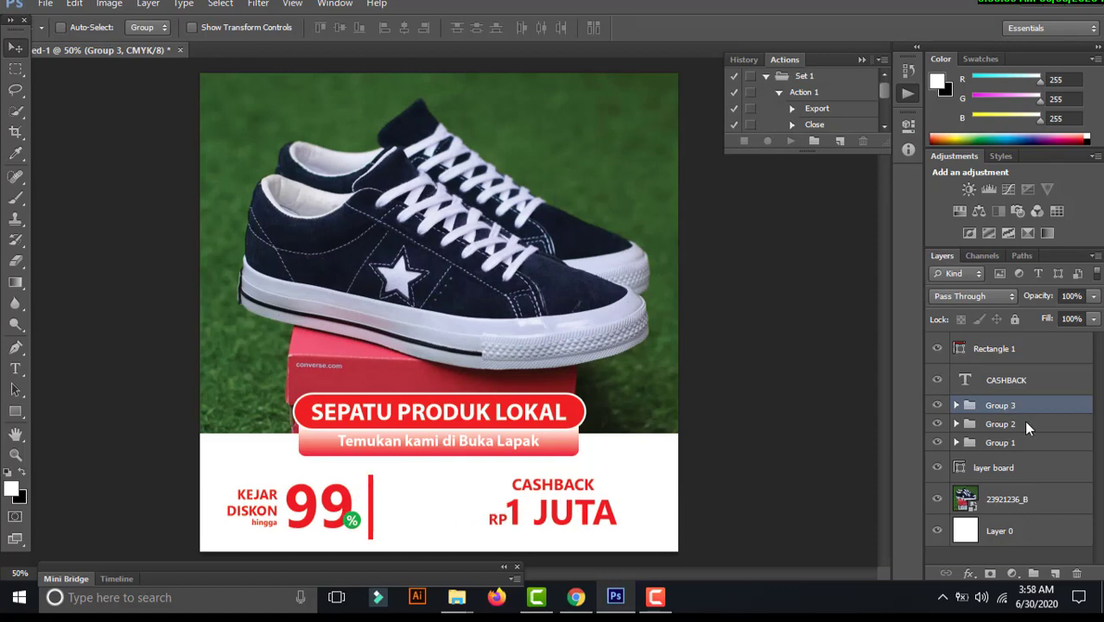
left_click(1002, 424)
left_click_drag(301, 496, 288, 498)
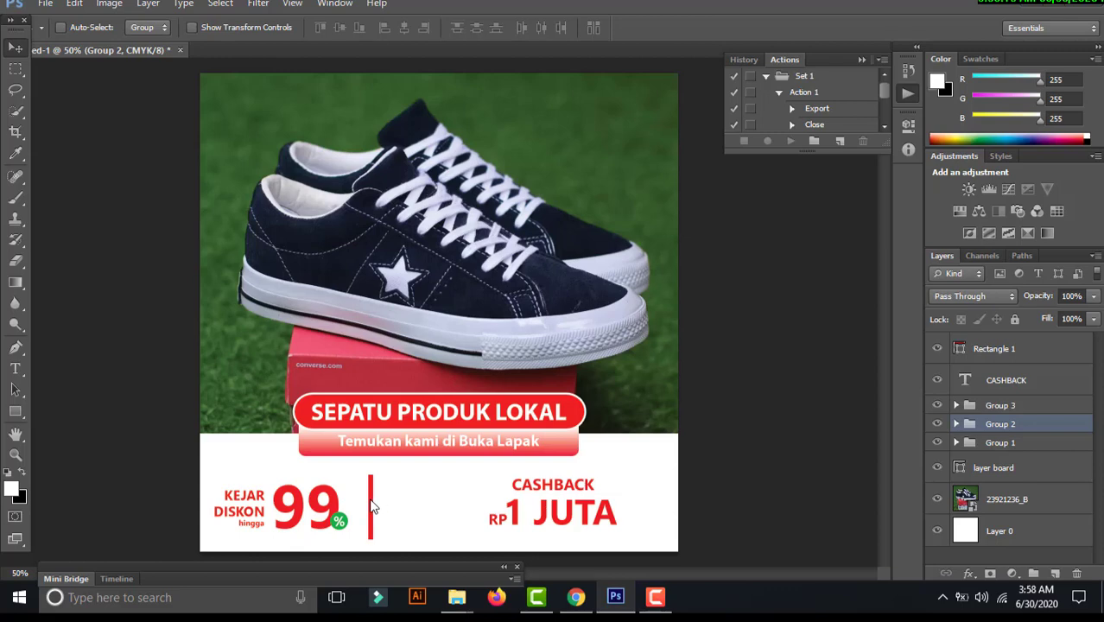
- Nudge the red bar left, copy it beside CASHBACK, and group both bars as Group 4
right_click(373, 507)
left_click(423, 377)
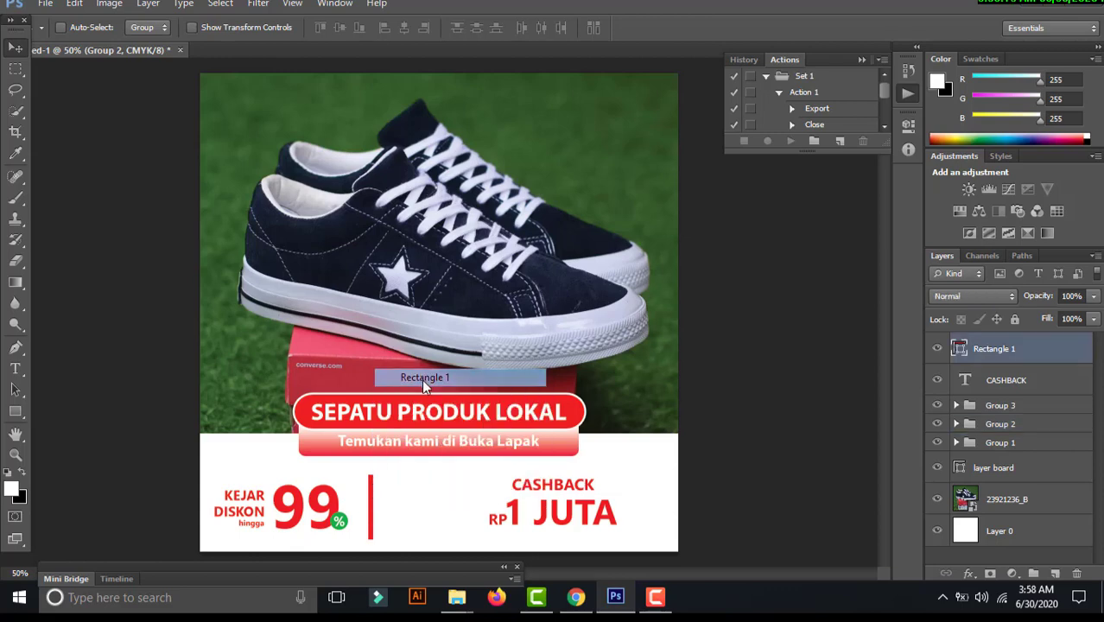
key("Left")
key("Left")
key("Left")
key("Left")
key("Left")
key("Left")
key("Left")
key("Left")
key("Left")
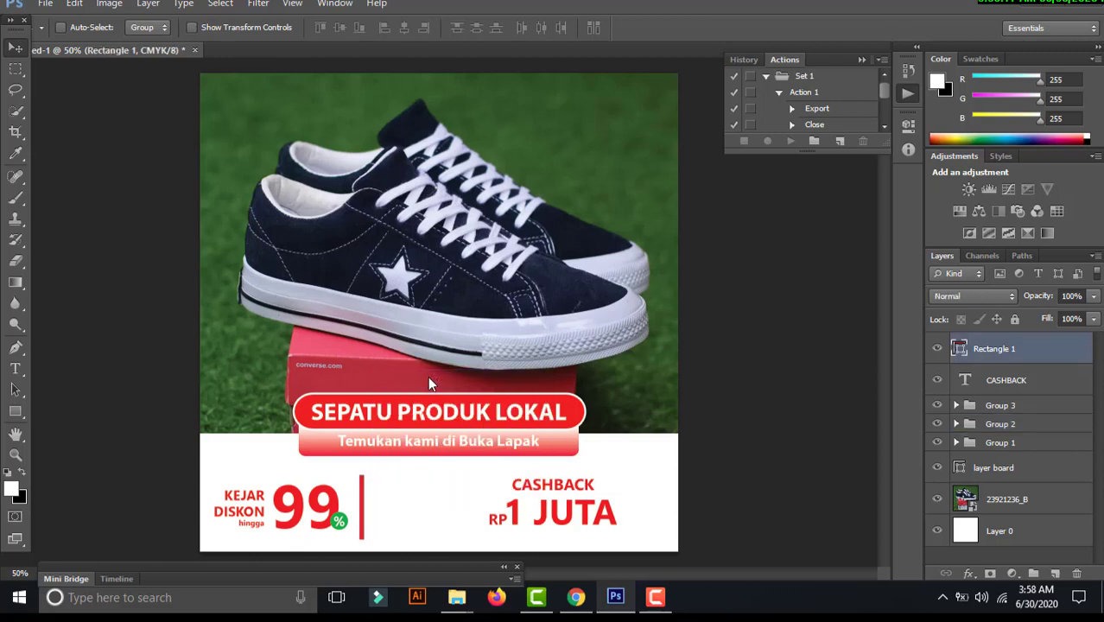
key("Left")
key("Left")
key("Left")
key("Left")
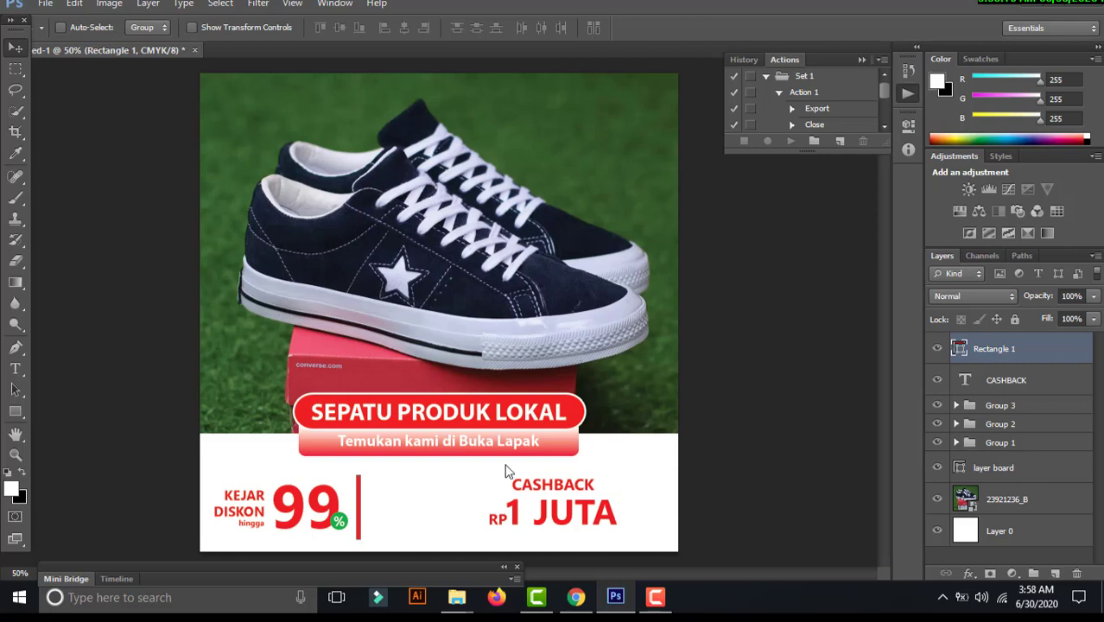
left_click_drag(362, 506, 516, 499)
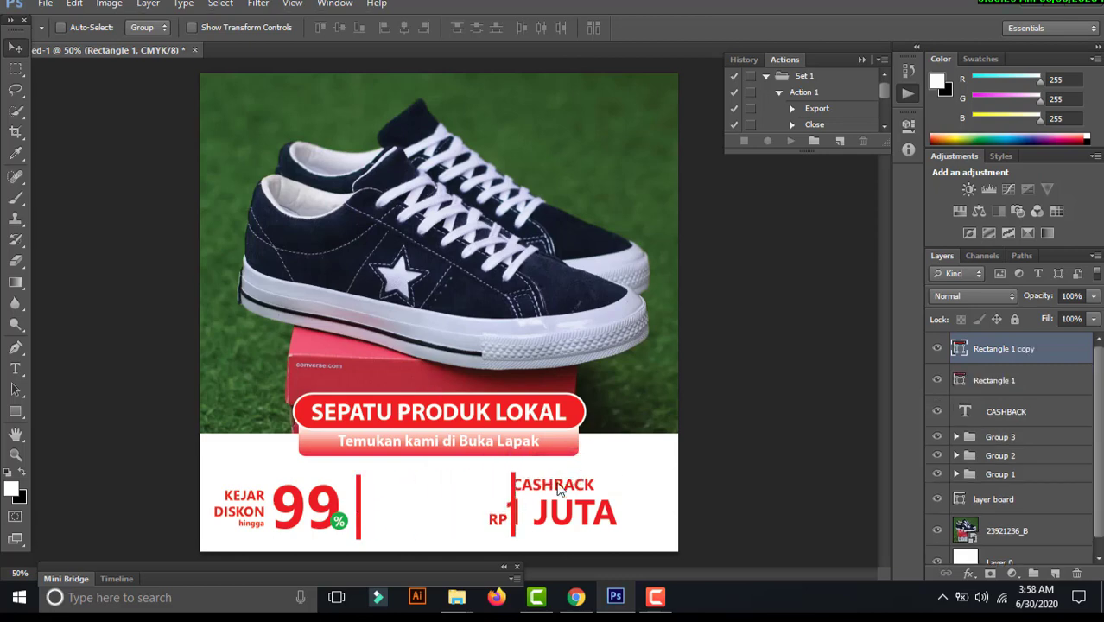
left_click(981, 380, "shift")
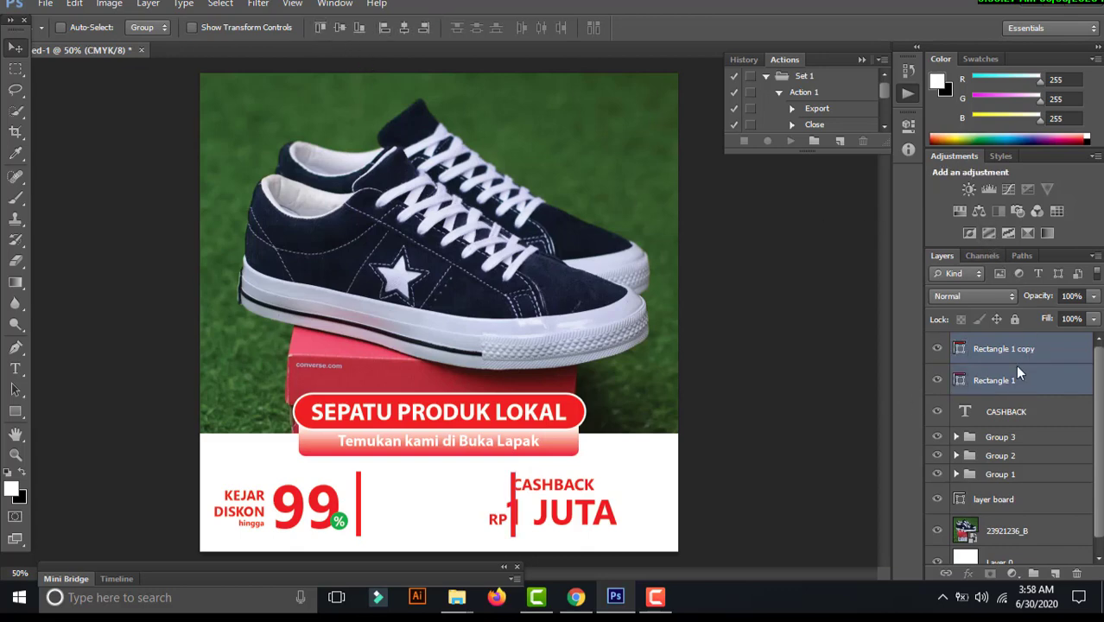
key("ctrl+g")
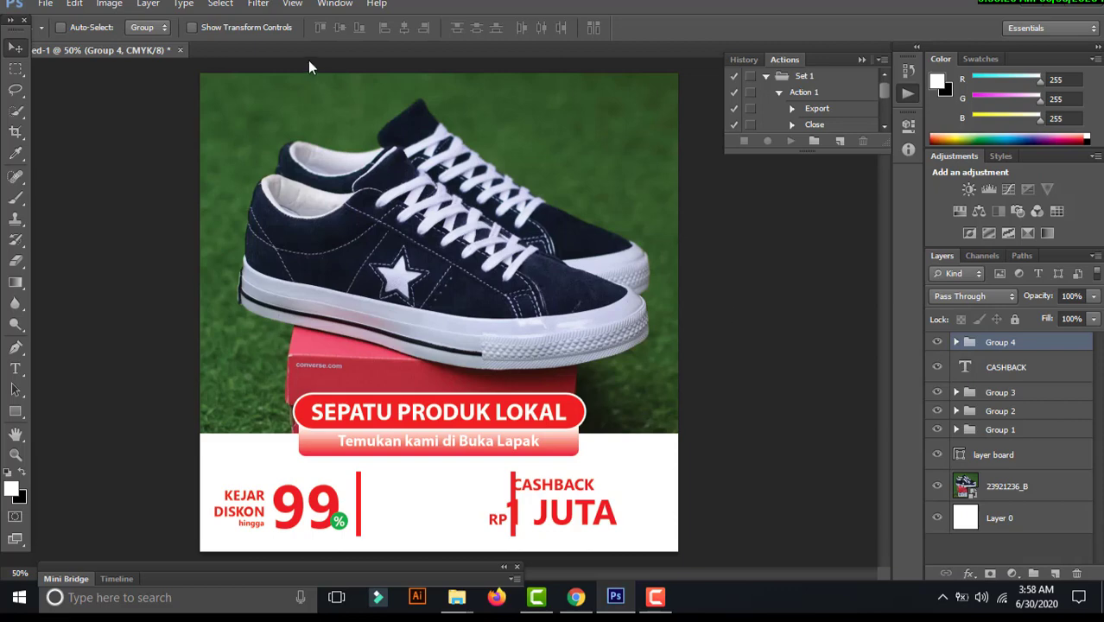
- Centre the two red dividers horizontally on the canvas and check the groups' contents
key("ctrl+a")
left_click(405, 27)
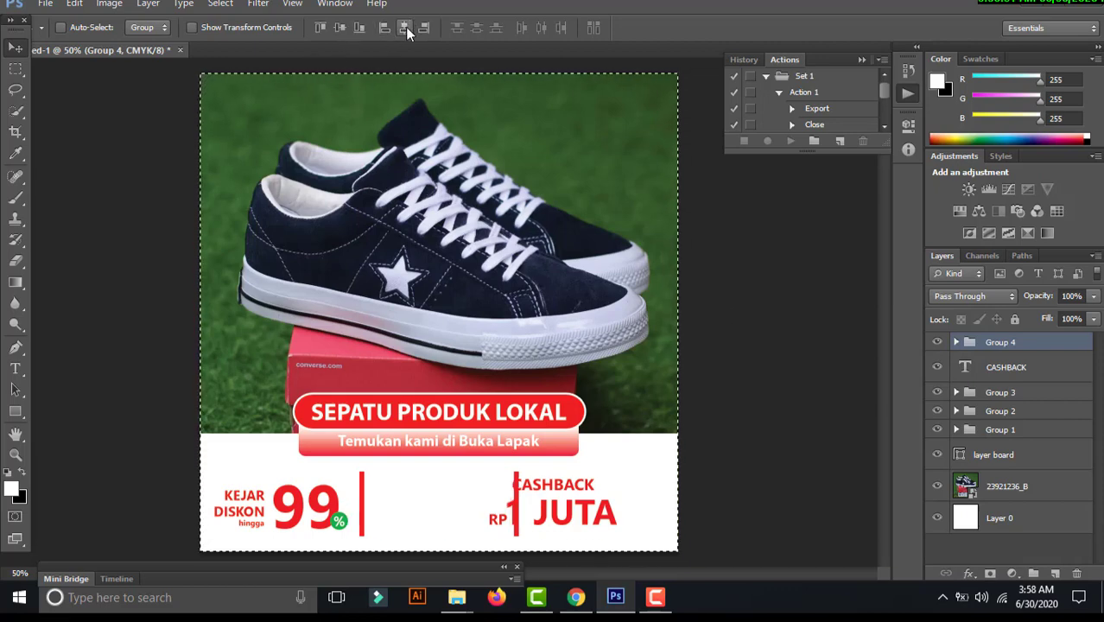
key("ctrl+d")
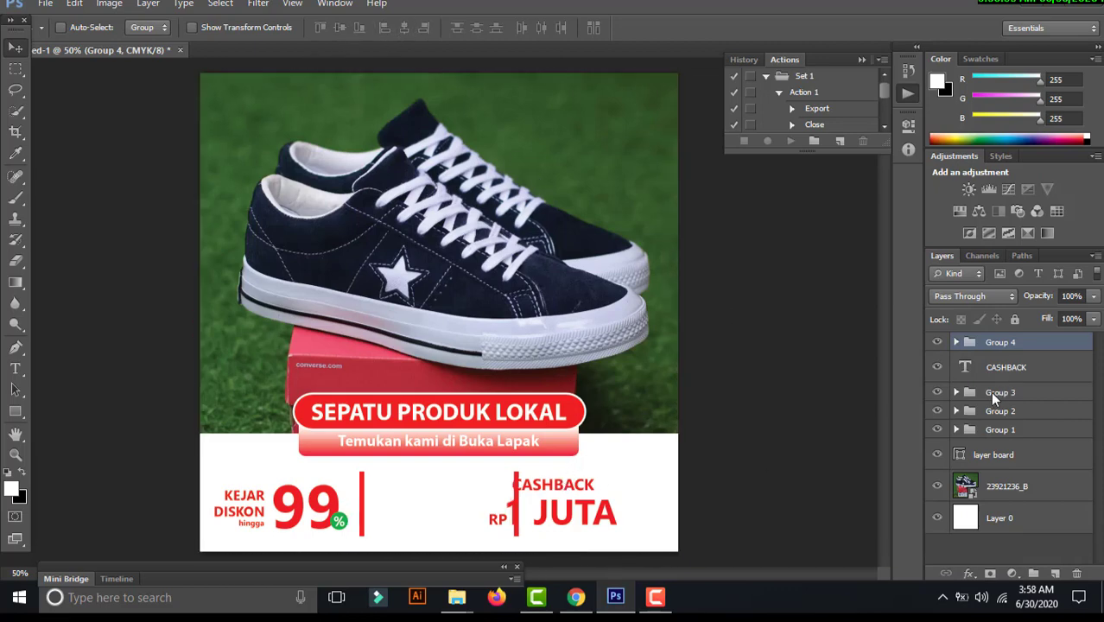
left_click(937, 392)
left_click(937, 392)
left_click(937, 411)
left_click(937, 393)
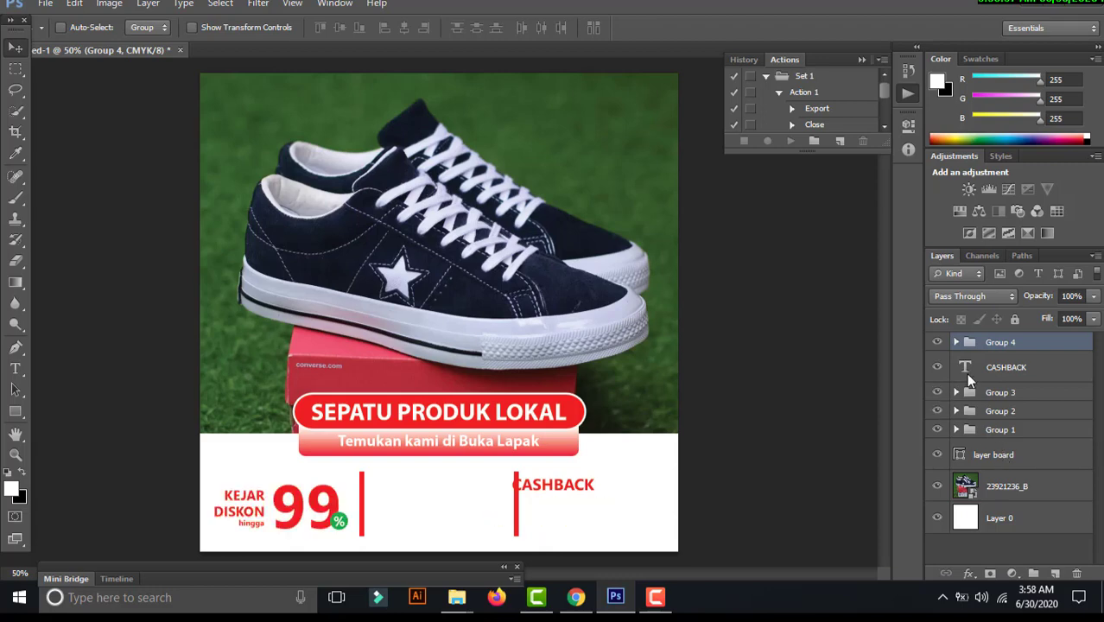
- Move CASHBACK into Group 3 and slide that offer left between the dividers
left_click_drag(1006, 370, 999, 394)
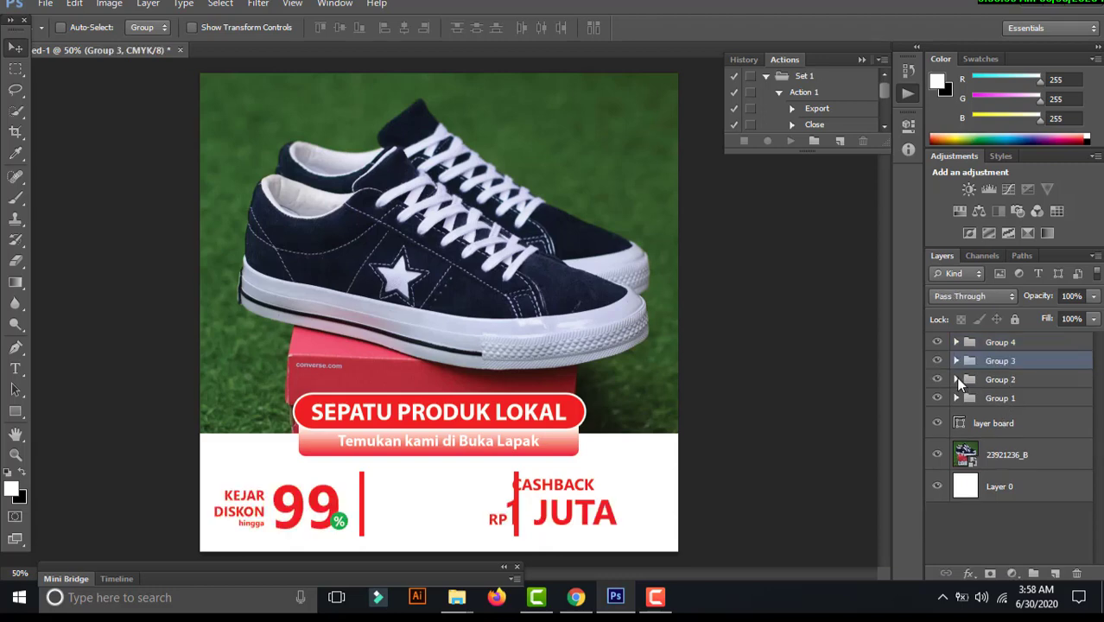
left_click_drag(606, 481, 466, 491)
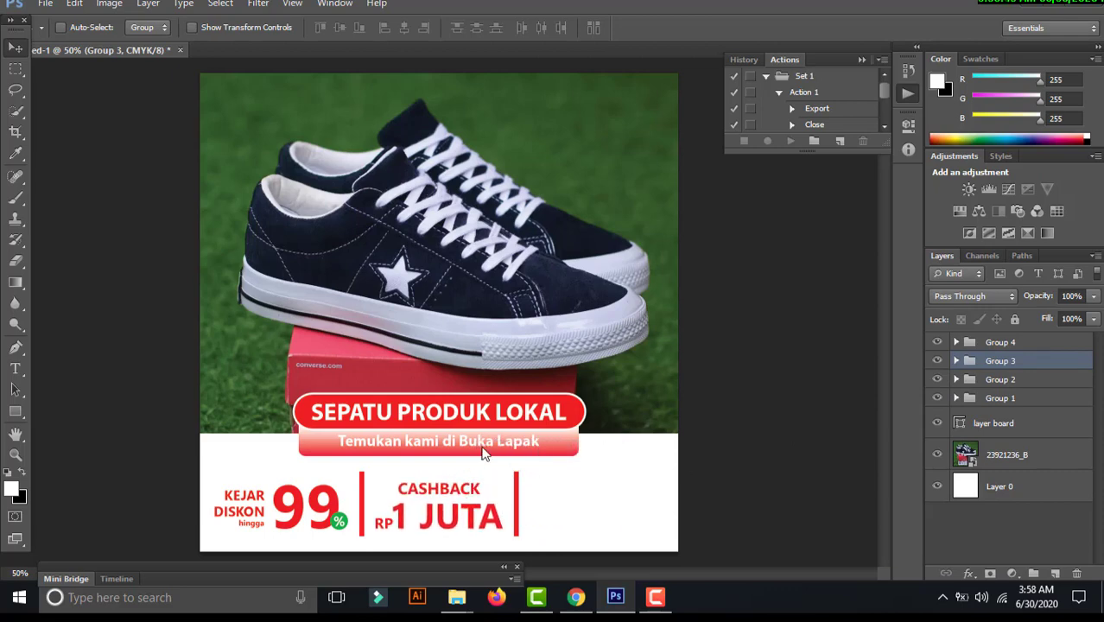
key("ctrl+a")
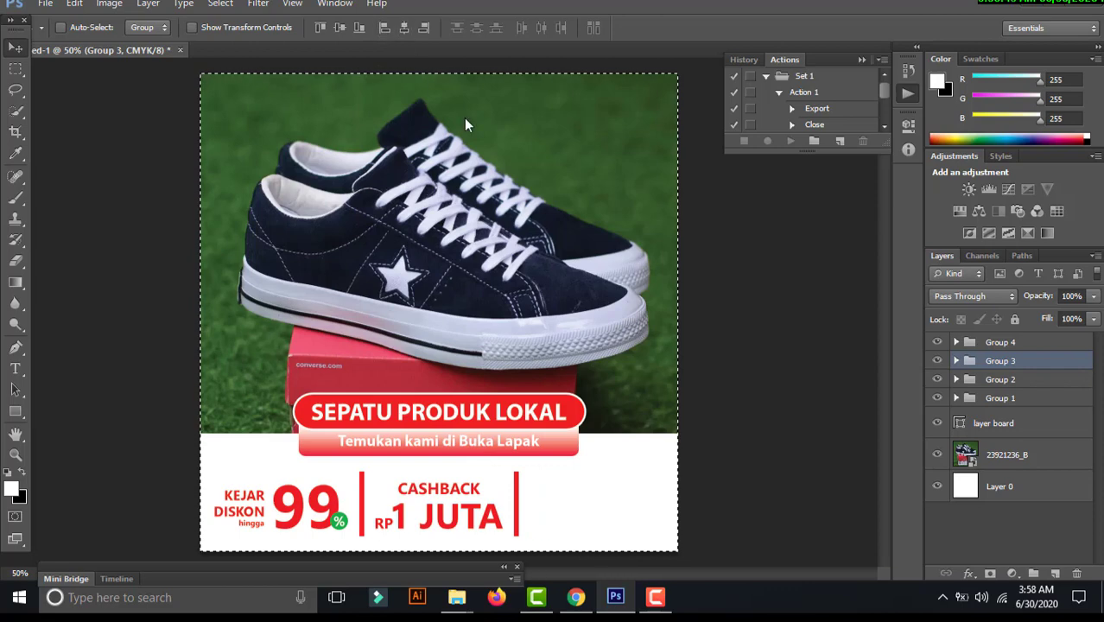
key("ctrl+d")
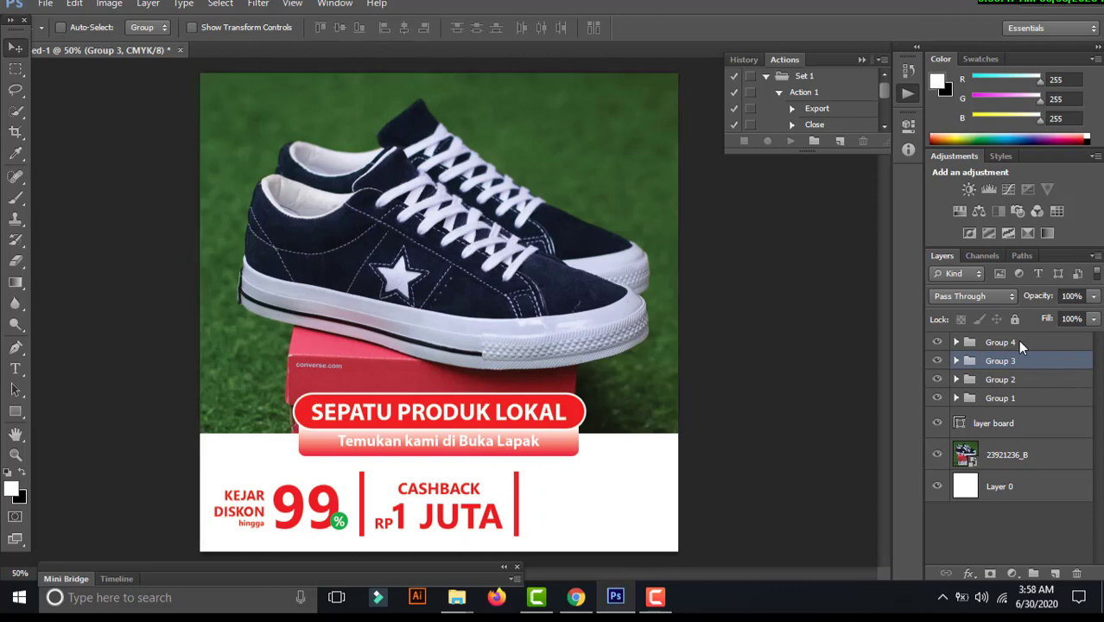
left_click(1017, 342, "shift")
left_click(318, 29)
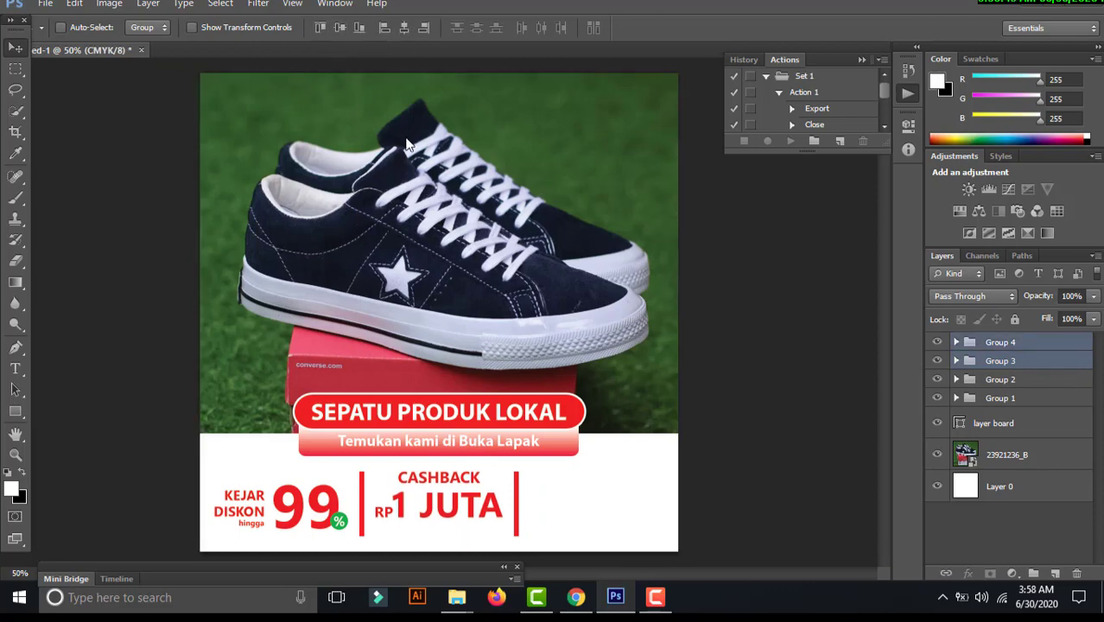
key("ctrl+z")
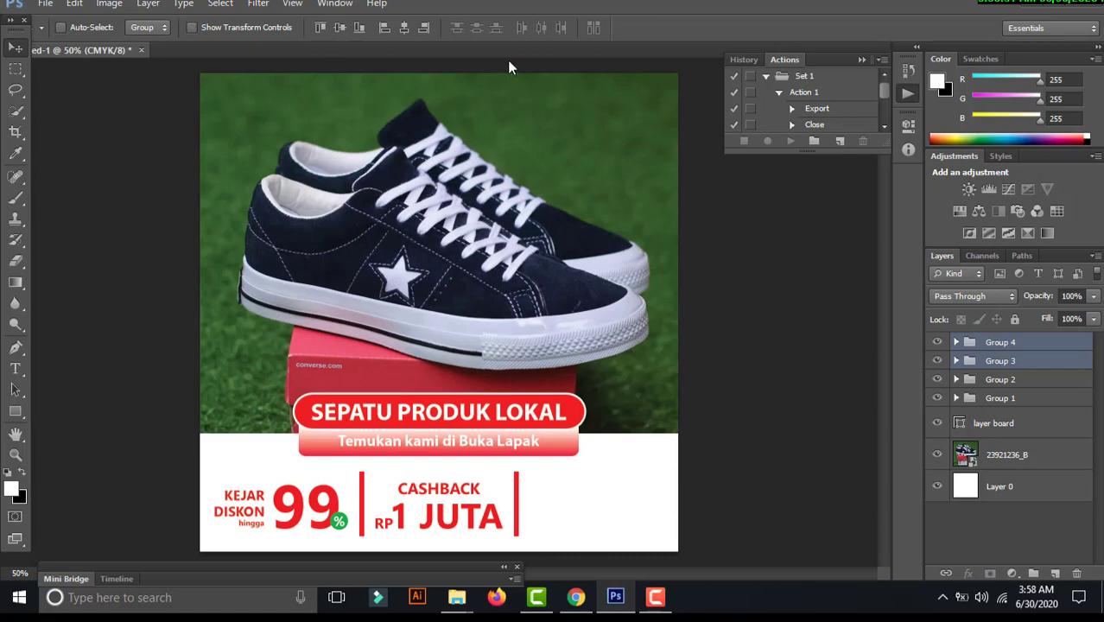
- Show the rulers and add a horizontal guide across the offer row at about Y 3.374 in
key("ctrl+r")
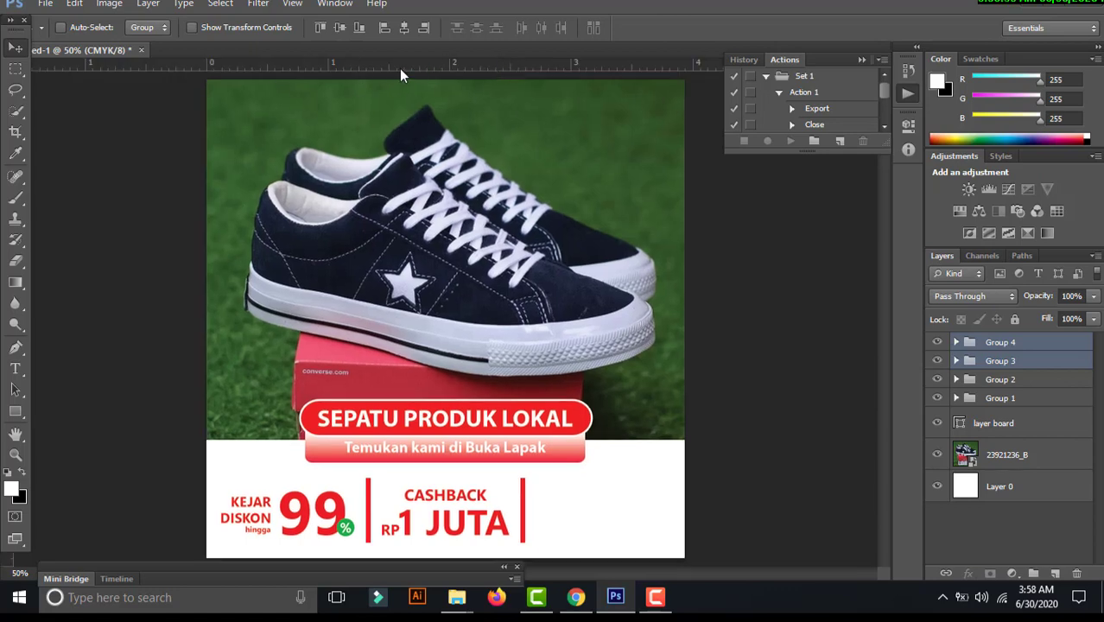
left_click_drag(399, 68, 574, 499)
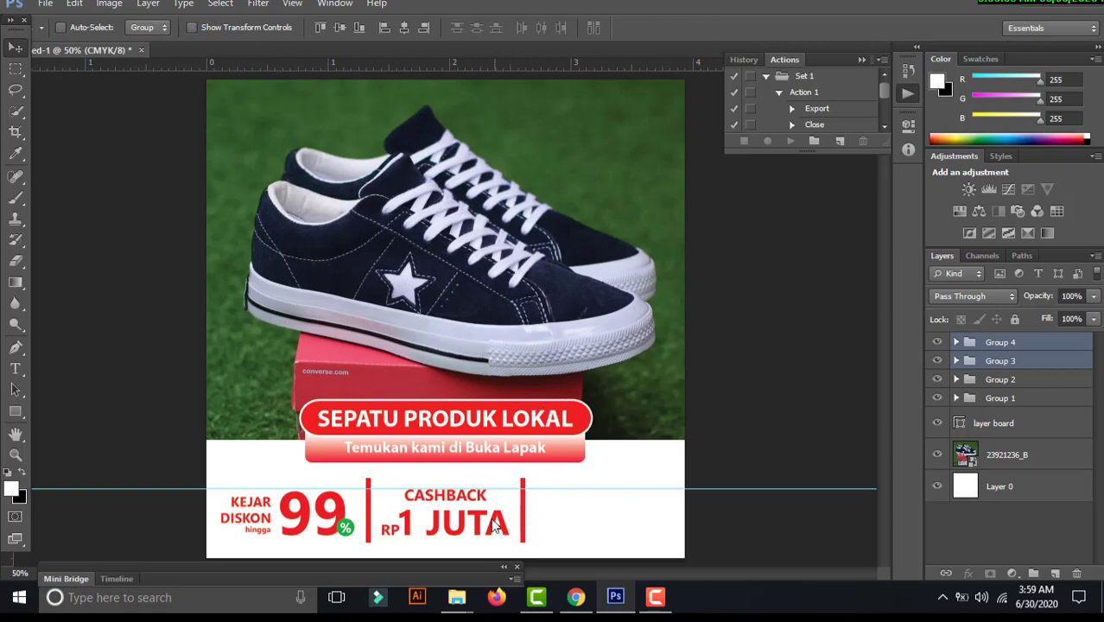
key("t")
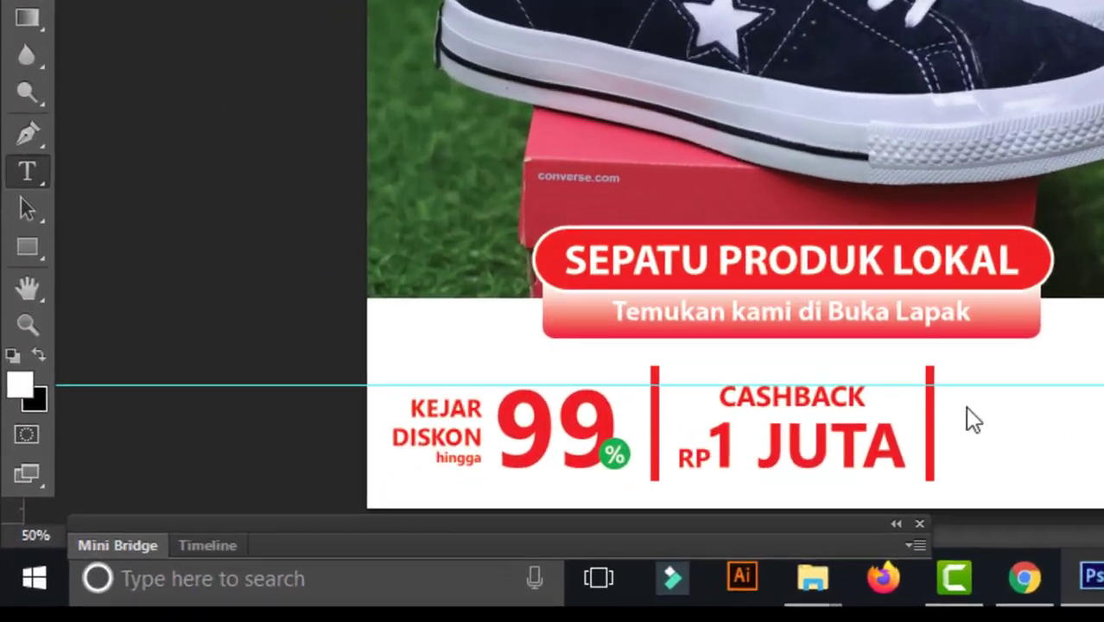
- Hide the guide and add the two-line text BEBAS / ONGKIR SEPUASNYA right of the second divider
key("ctrl+semicolon")
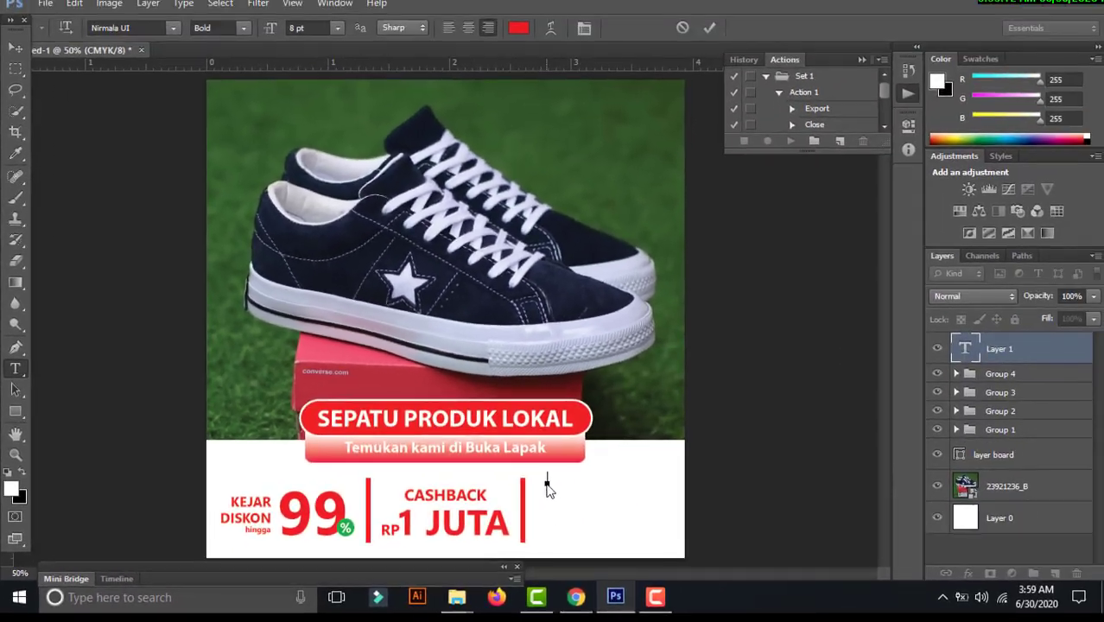
type("BE")
type("BAS")
key("Return")
type("ONGKIR SE")
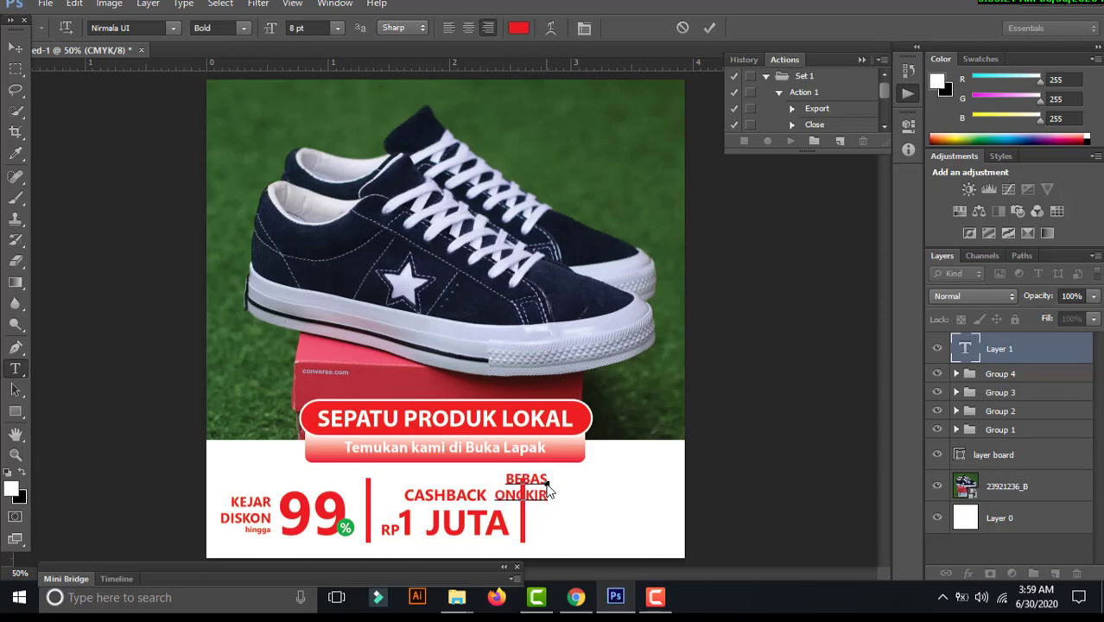
type("PUASNYA")
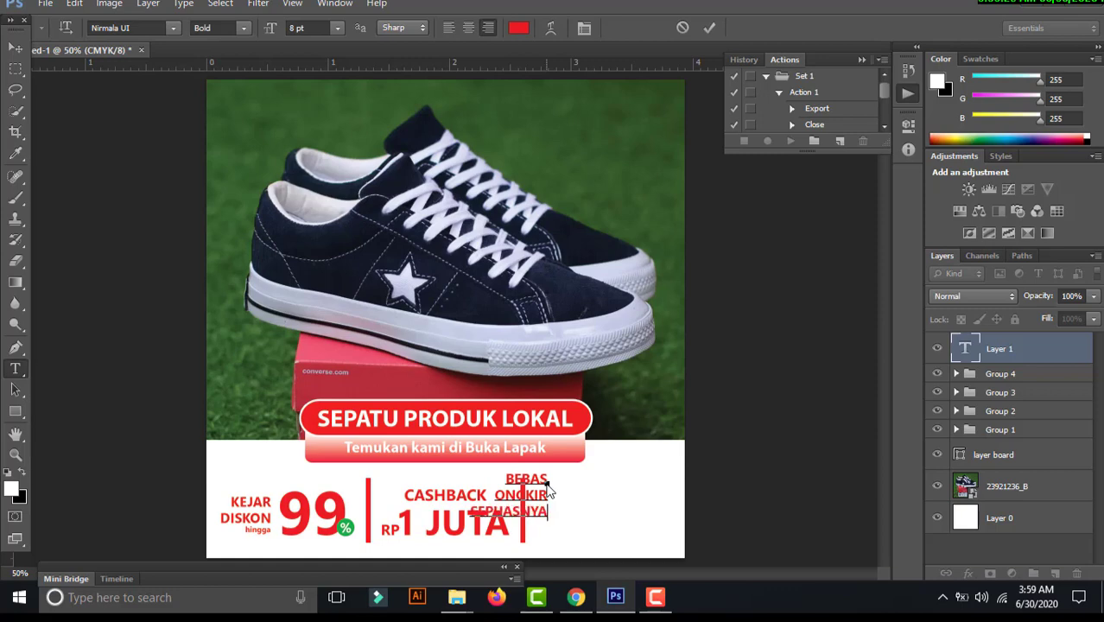
left_click(16, 47)
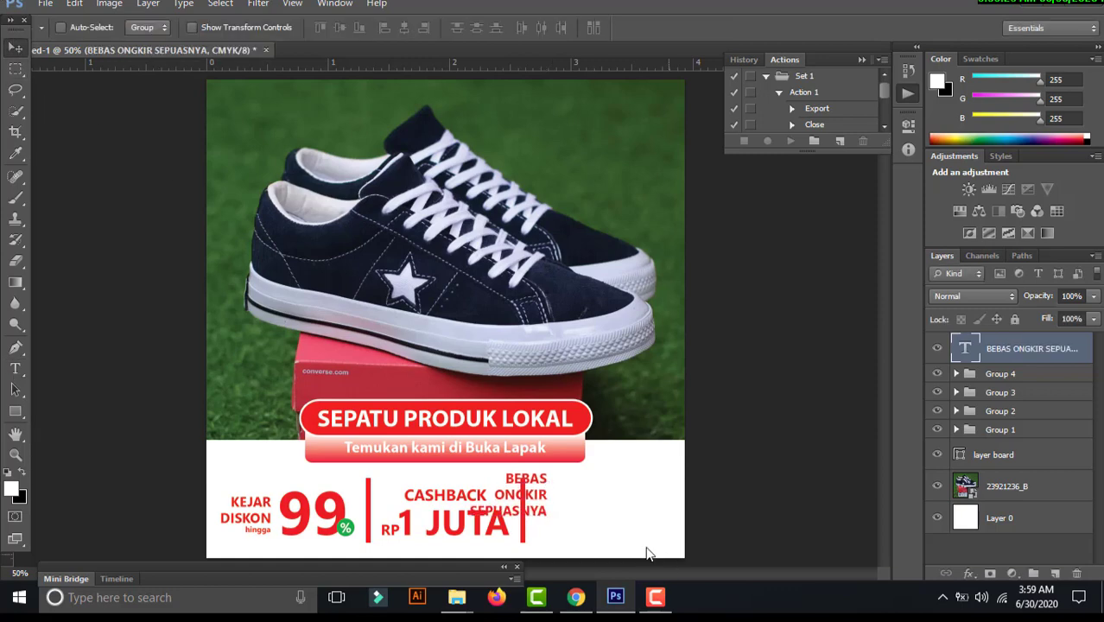
- Duplicate the BEBAS ONGKIR SEPUASNYA text further right and select all its characters
mouse_move(539, 499)
left_mouse_down()
mouse_move(609, 520)
mouse_move(646, 482)
left_mouse_up()
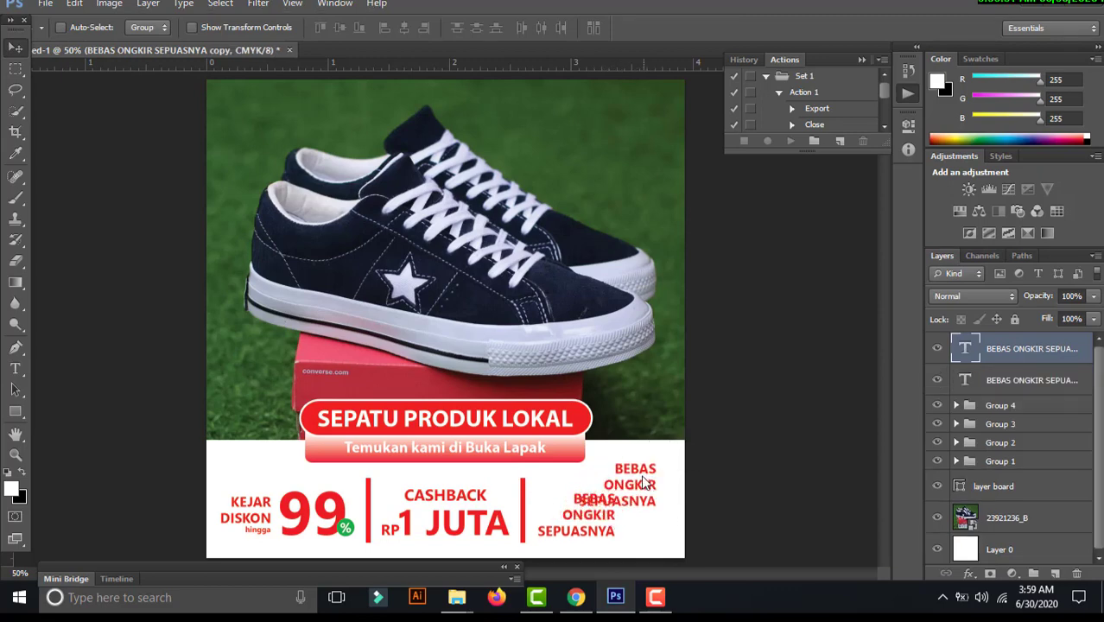
key("t")
left_click(640, 481)
key("ctrl+a")
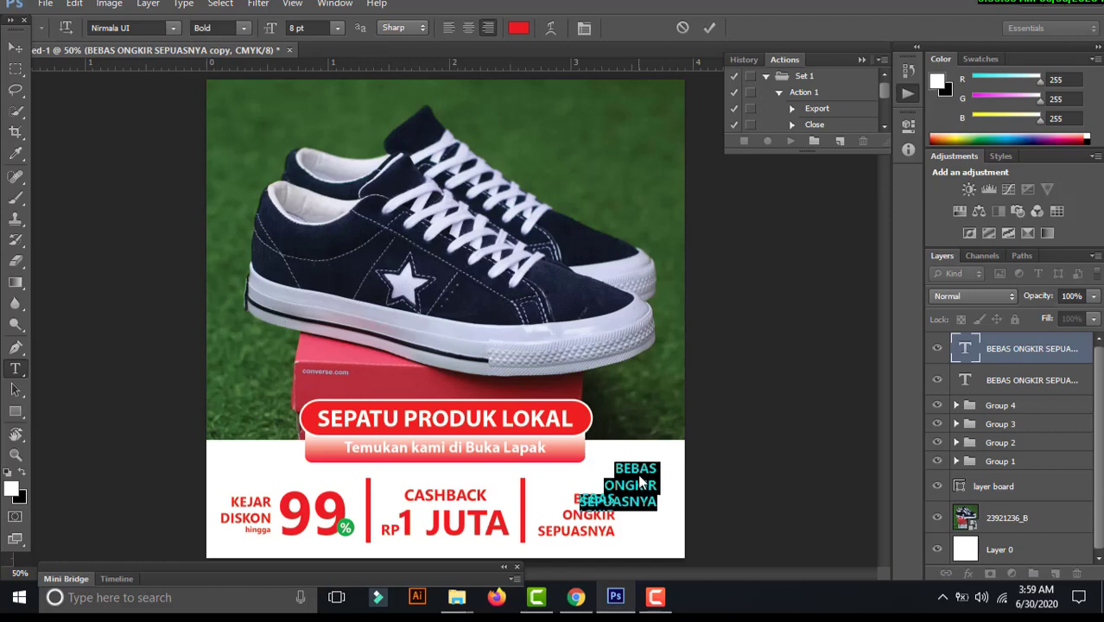
- Retype the copied text as 0 and enlarge it to the offer's height
type("0")
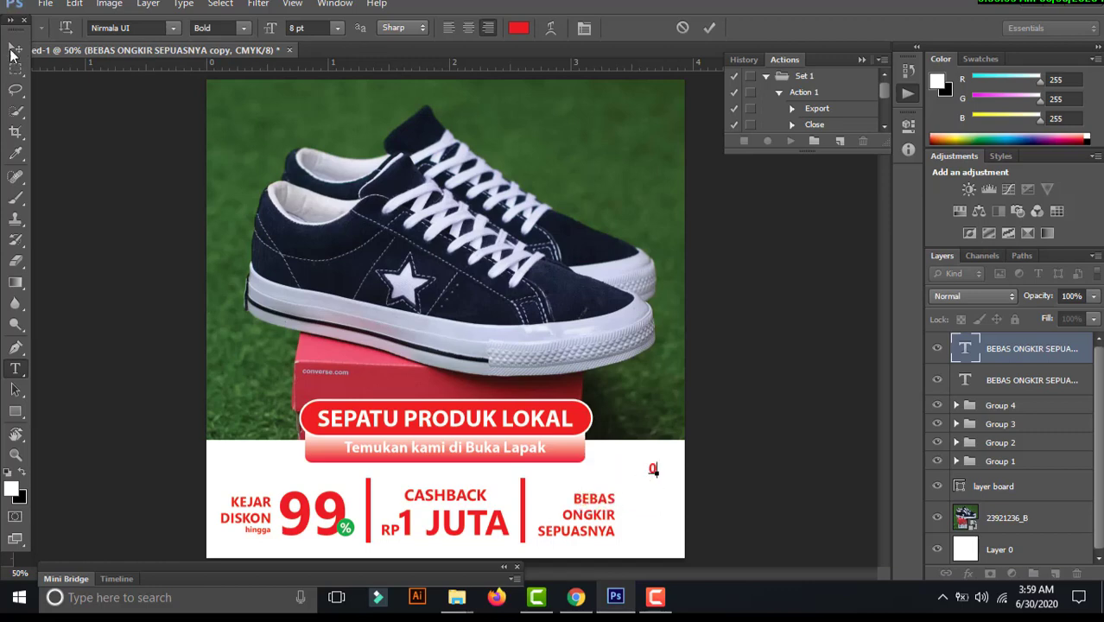
key("ctrl+Return")
key("v")
key("ctrl+t")
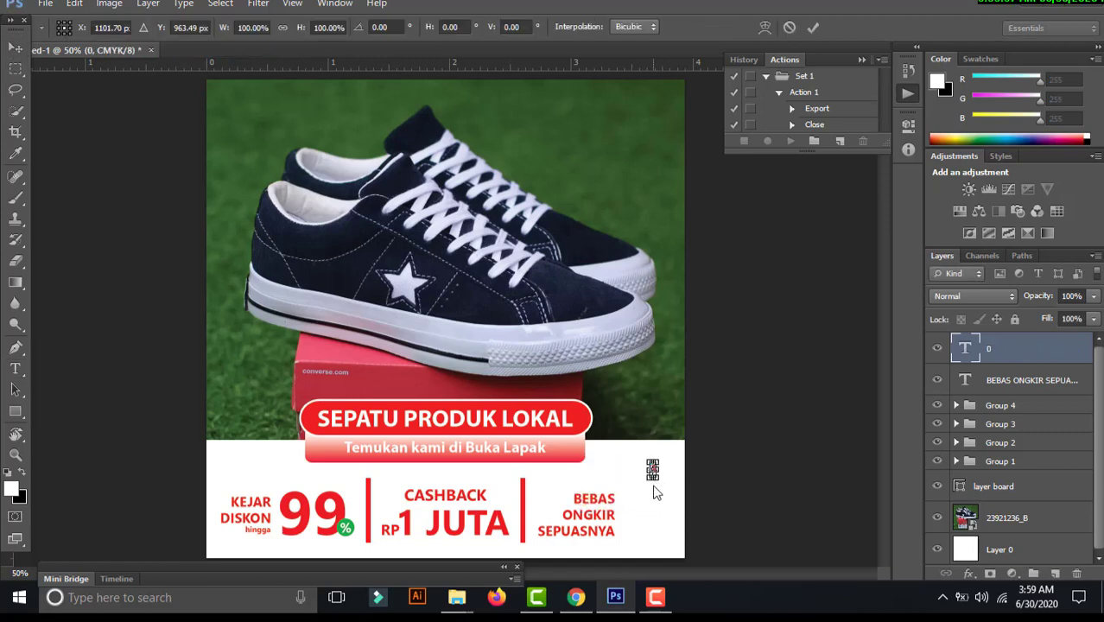
left_click_drag(653, 484, 670, 531)
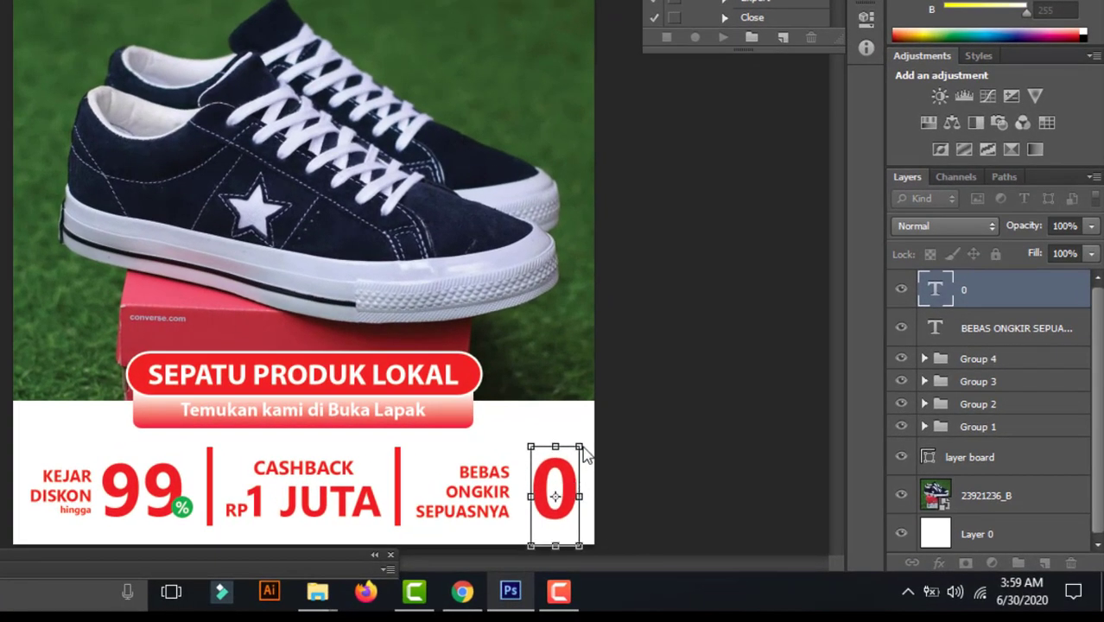
left_click_drag(580, 443, 589, 451)
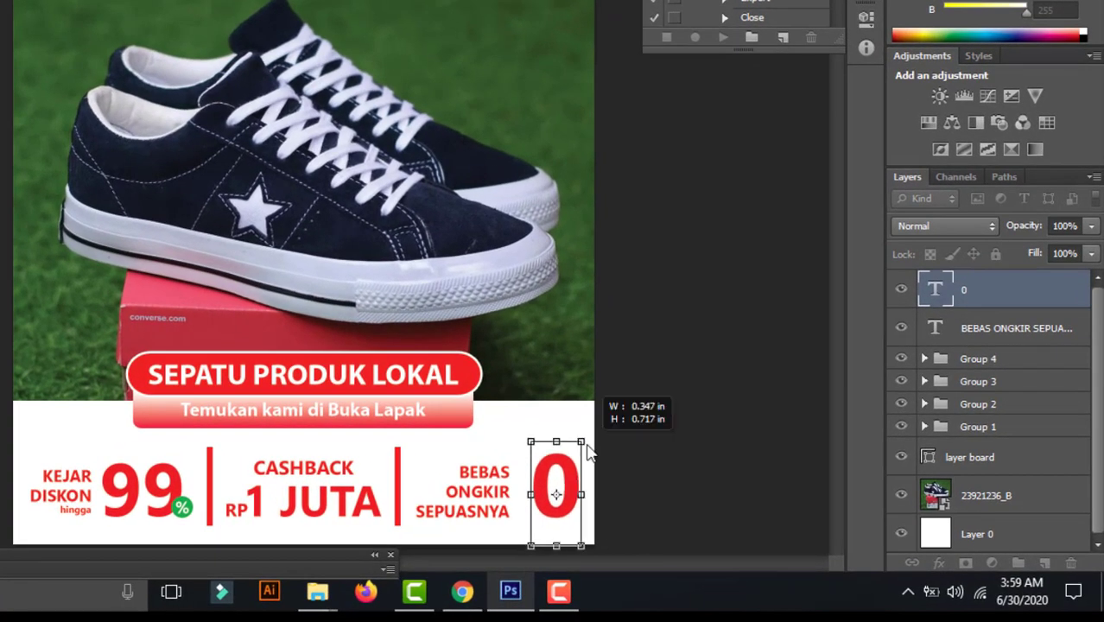
key("Return")
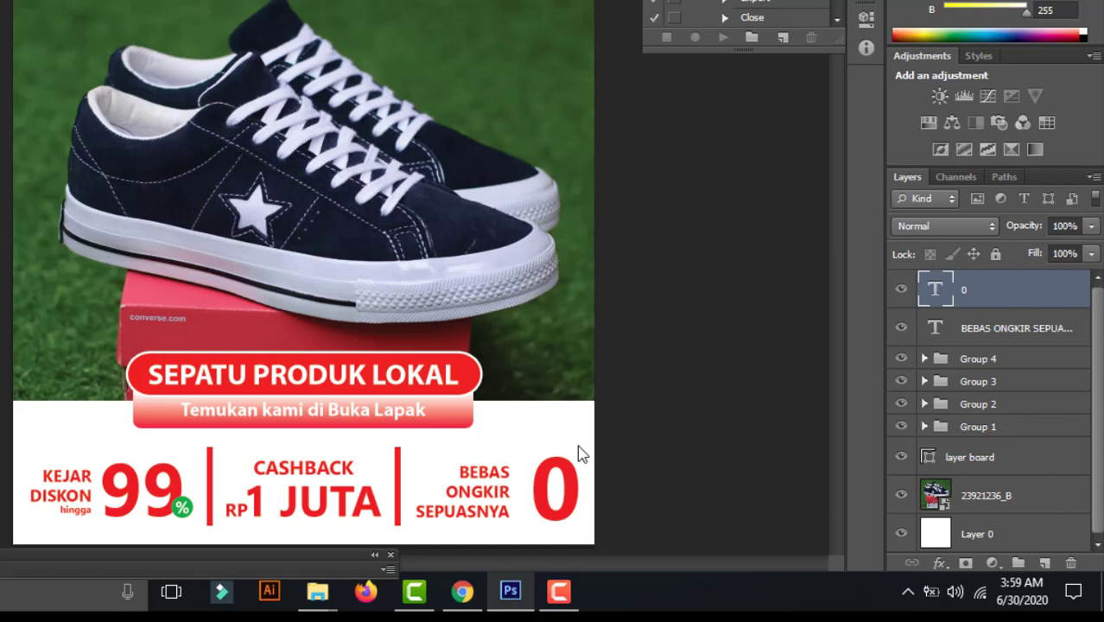
- Add an Rp text label and place it just left of the big 0
right_click(468, 468)
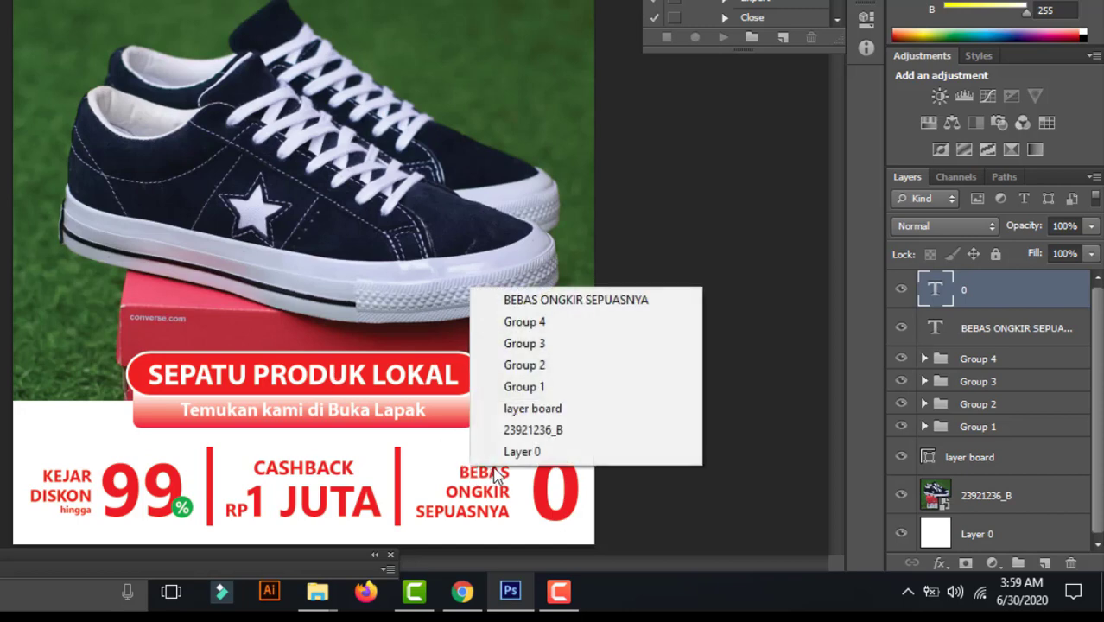
left_click(553, 307)
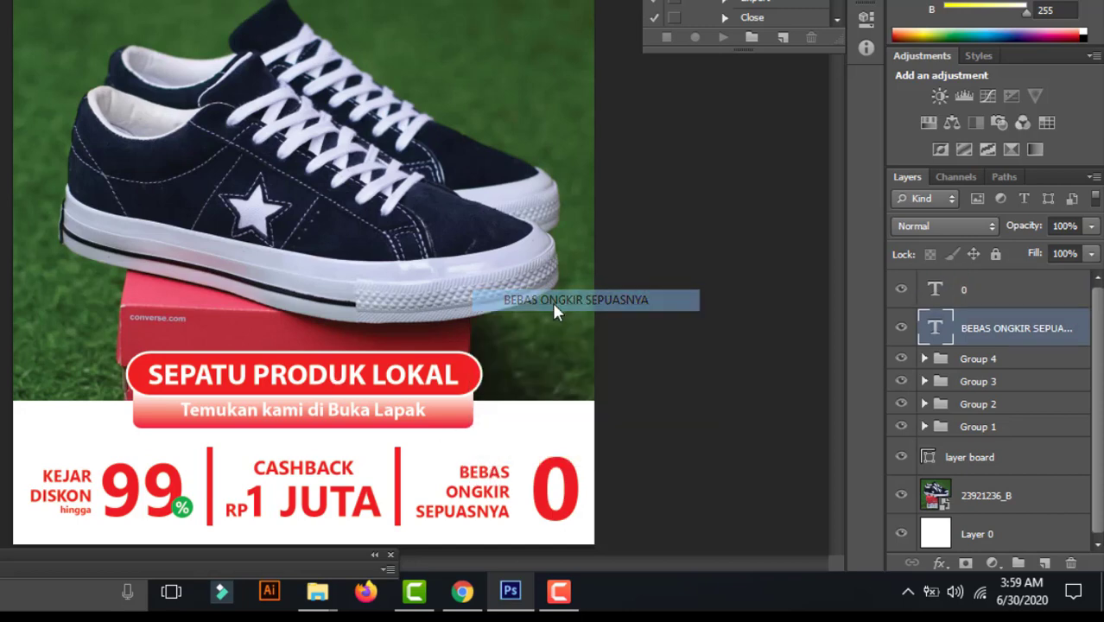
left_click(525, 445)
type("rP")
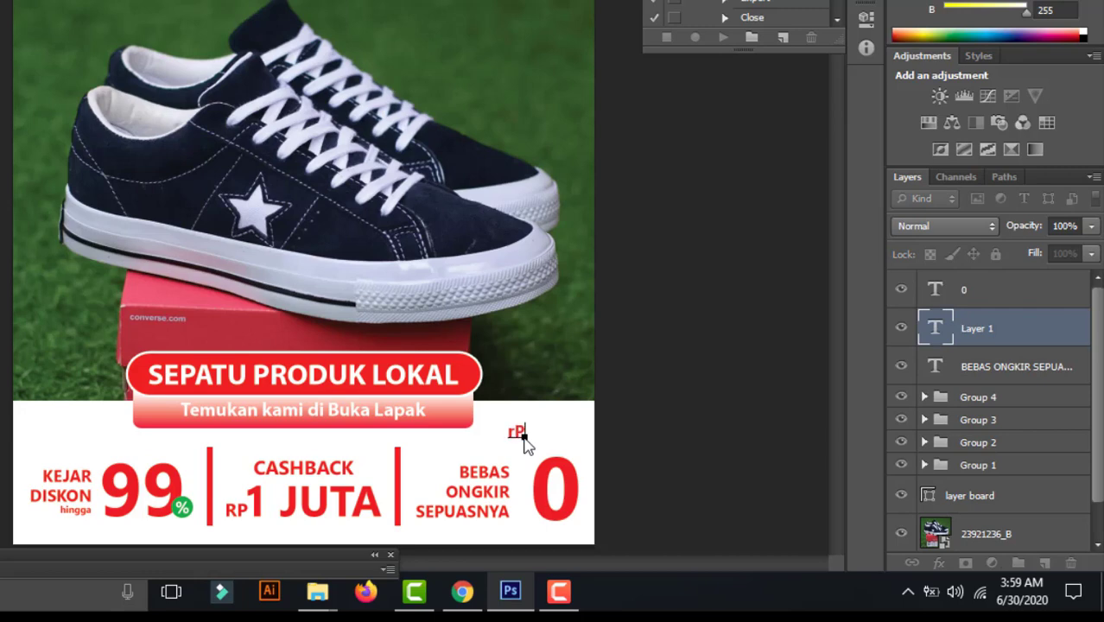
key("BackSpace")
key("BackSpace")
type("Rp")
key("ctrl+Return")
left_click_drag(525, 439, 538, 512)
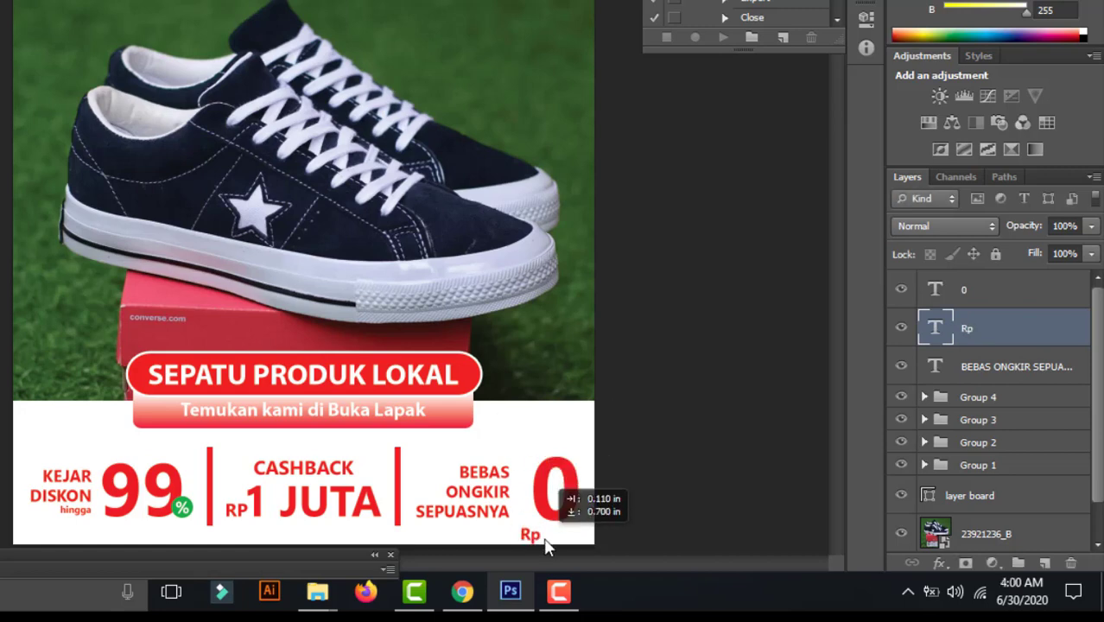
- Enlarge the Rp label beside the big 0
right_click(577, 463)
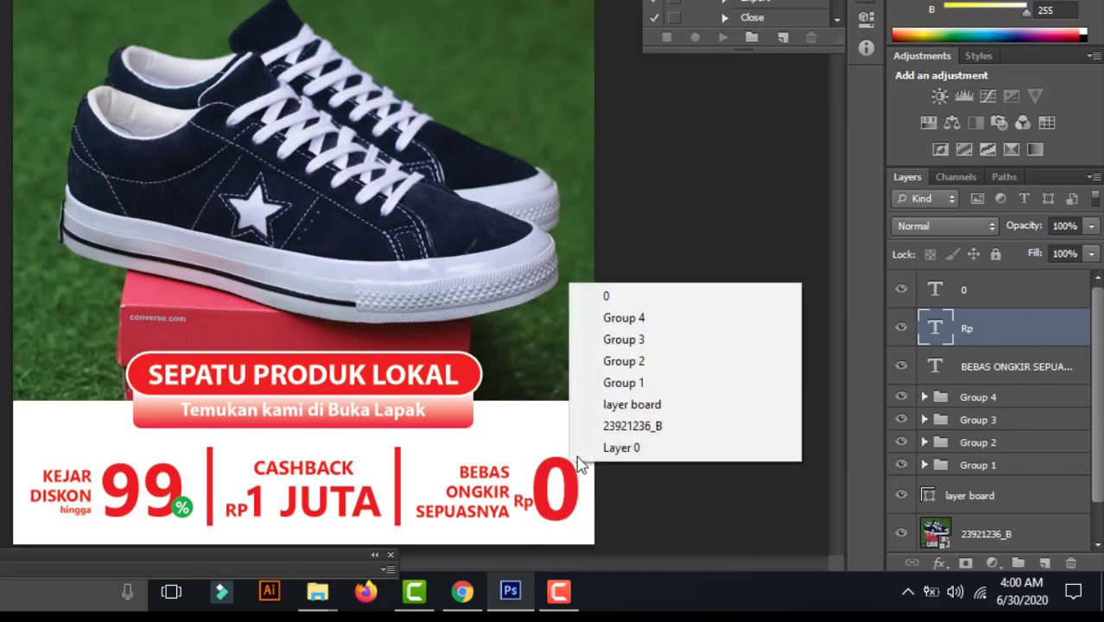
left_click(645, 297)
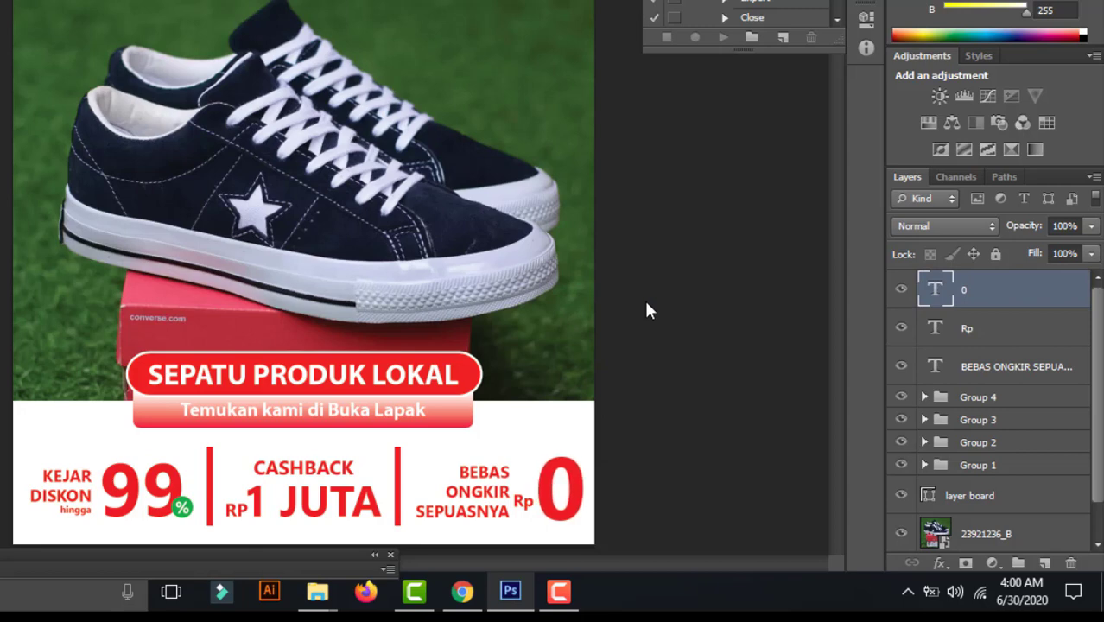
right_click(521, 518)
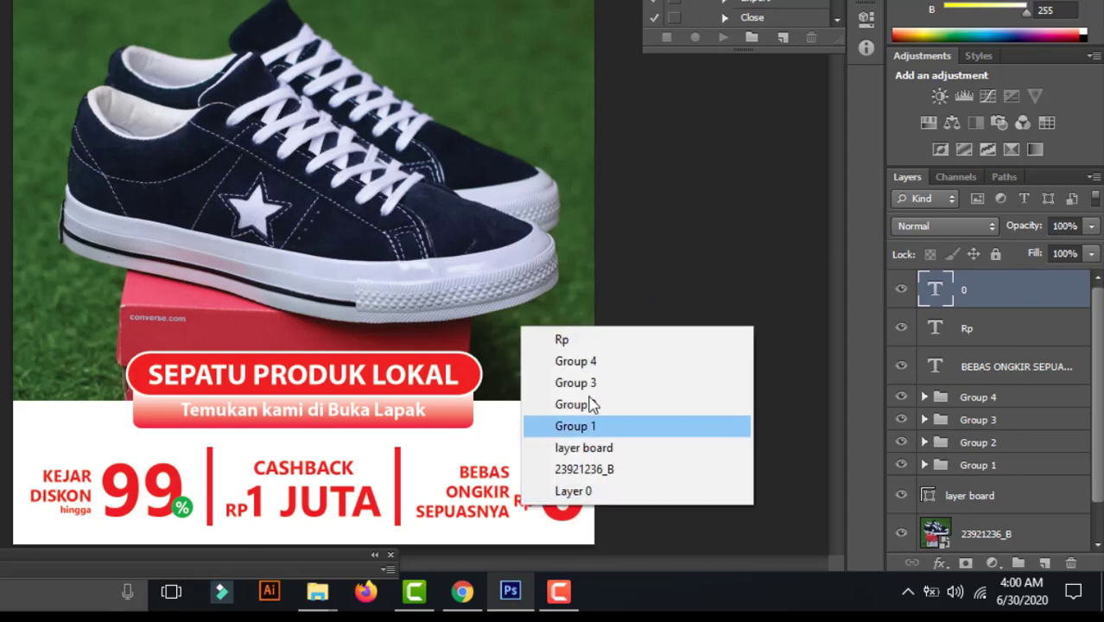
key("Escape")
right_click(529, 519)
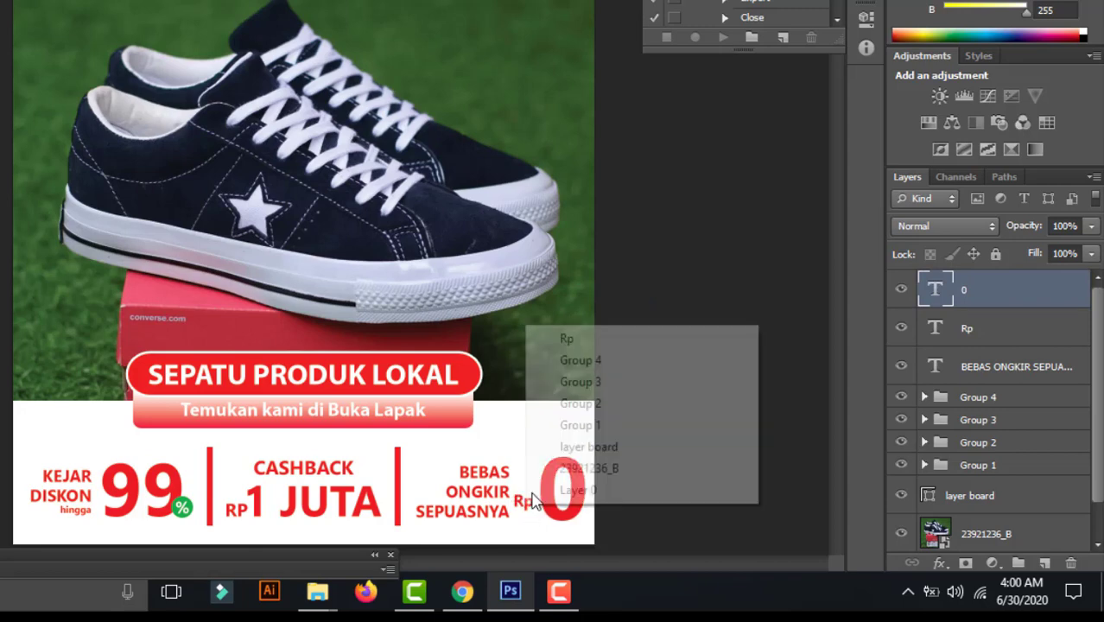
left_click(577, 338)
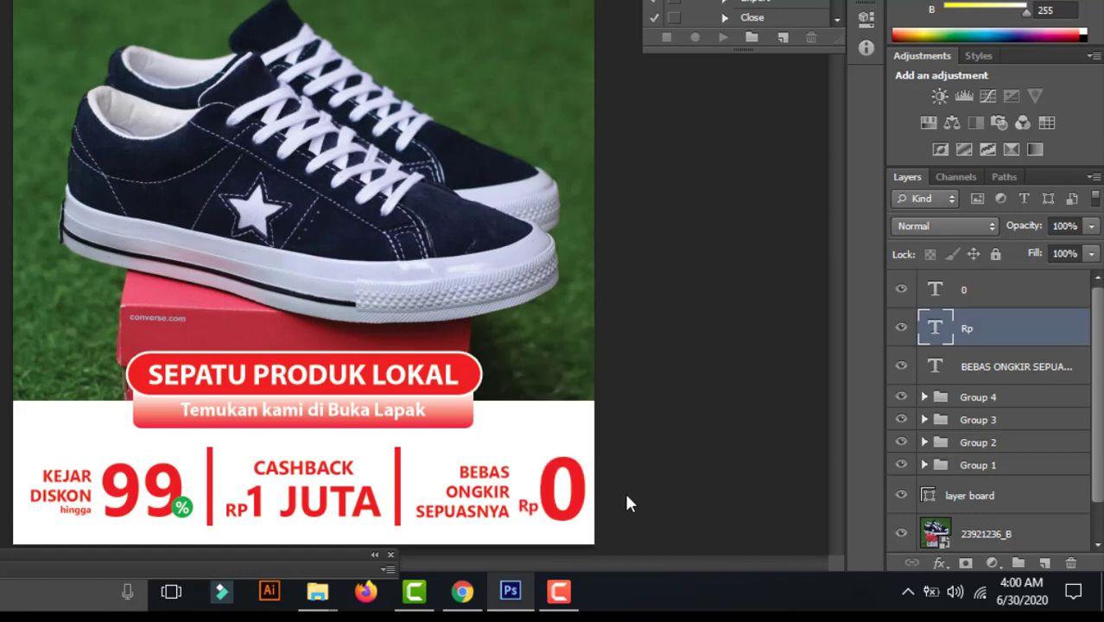
scroll(609, 516, "up", 3)
scroll(332, 327, "up", 3)
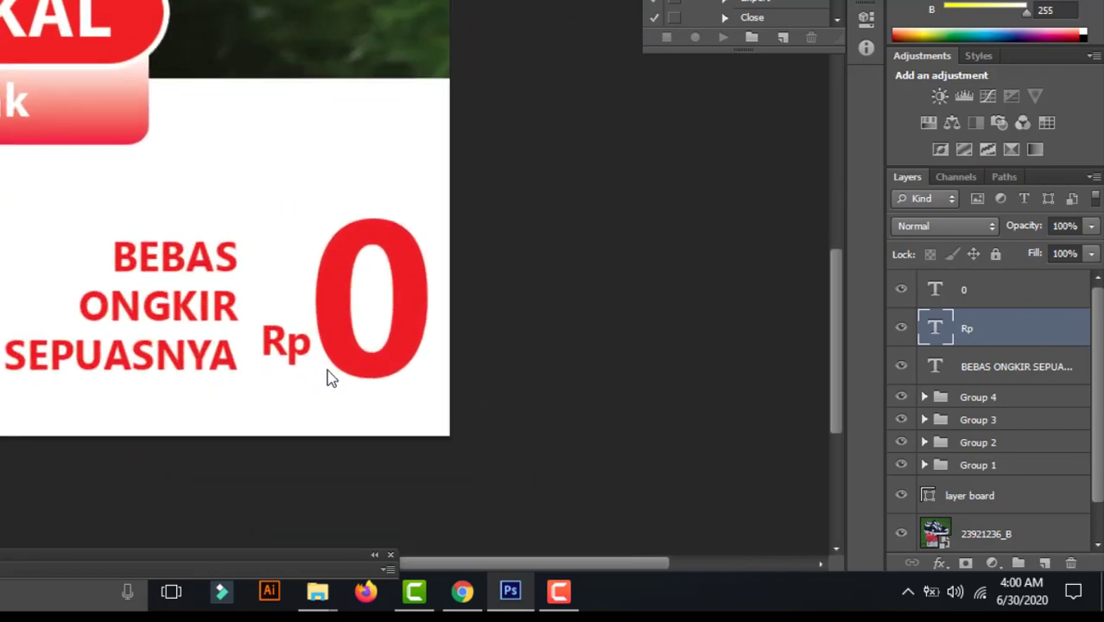
key("ctrl+t")
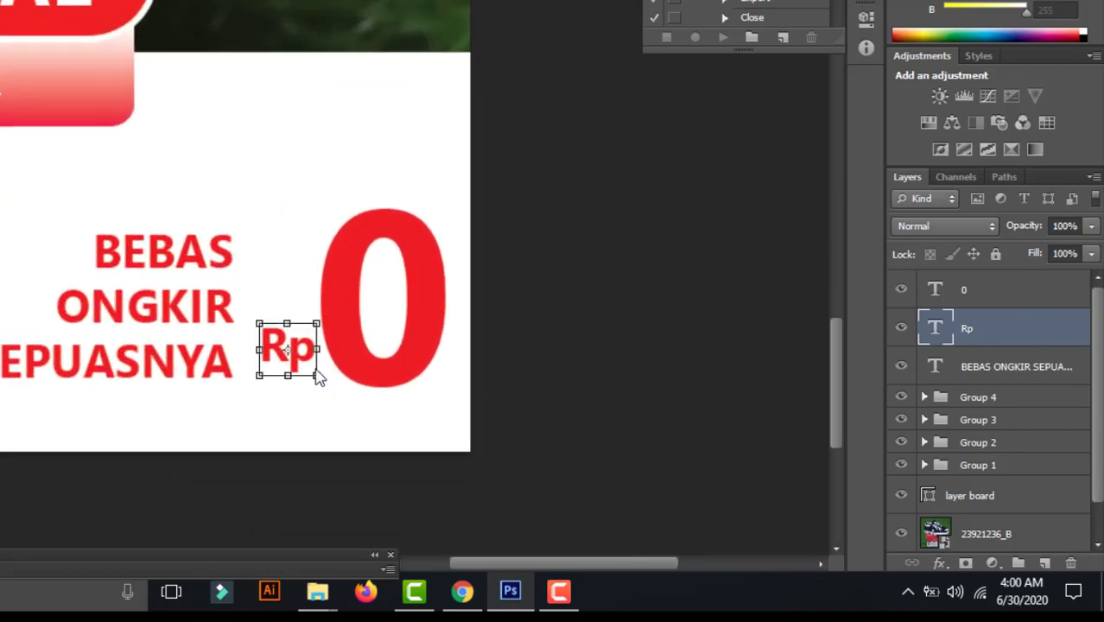
left_click_drag(321, 382, 333, 390)
key("Return")
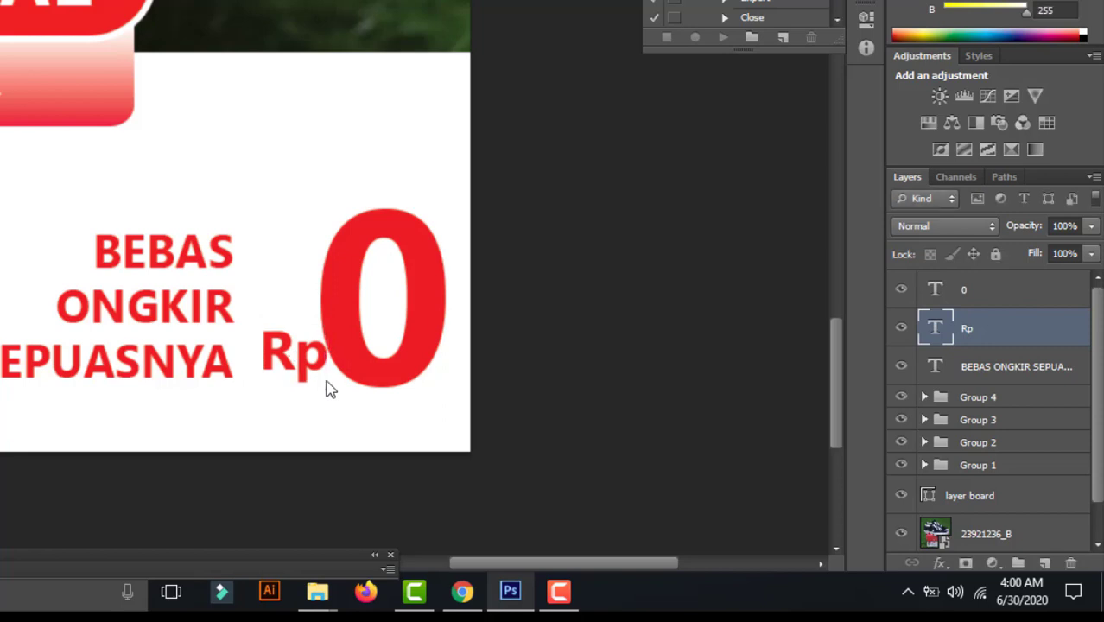
- Nudge Rp and the BEBAS ONGKIR SEPUASNYA text slightly left
key("Left")
key("Left")
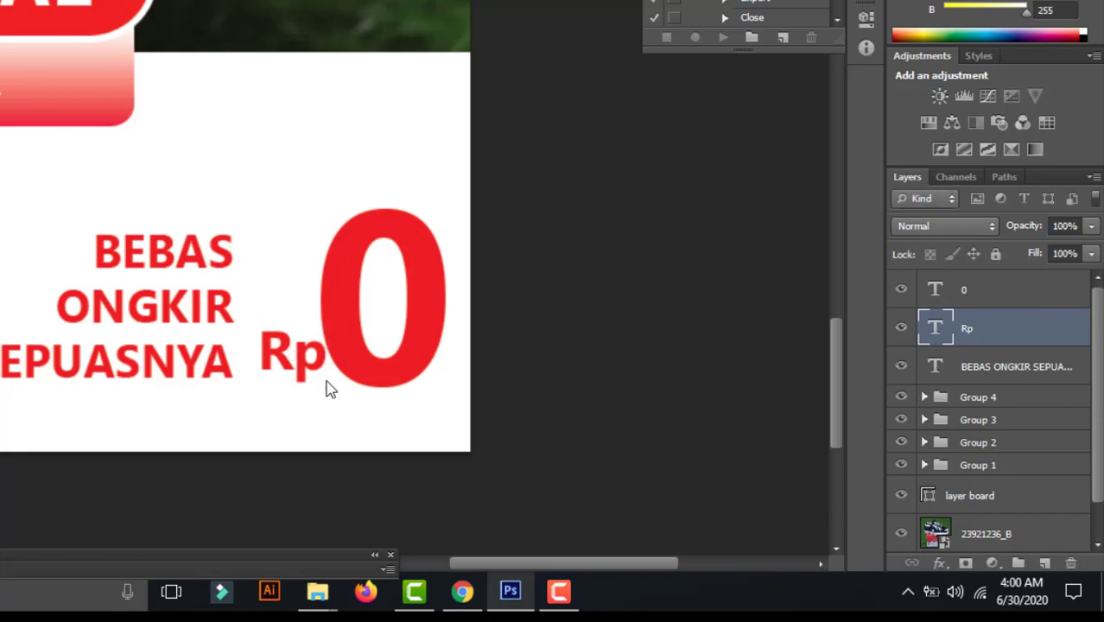
key("Left")
key("Left")
key("Left")
key("Left")
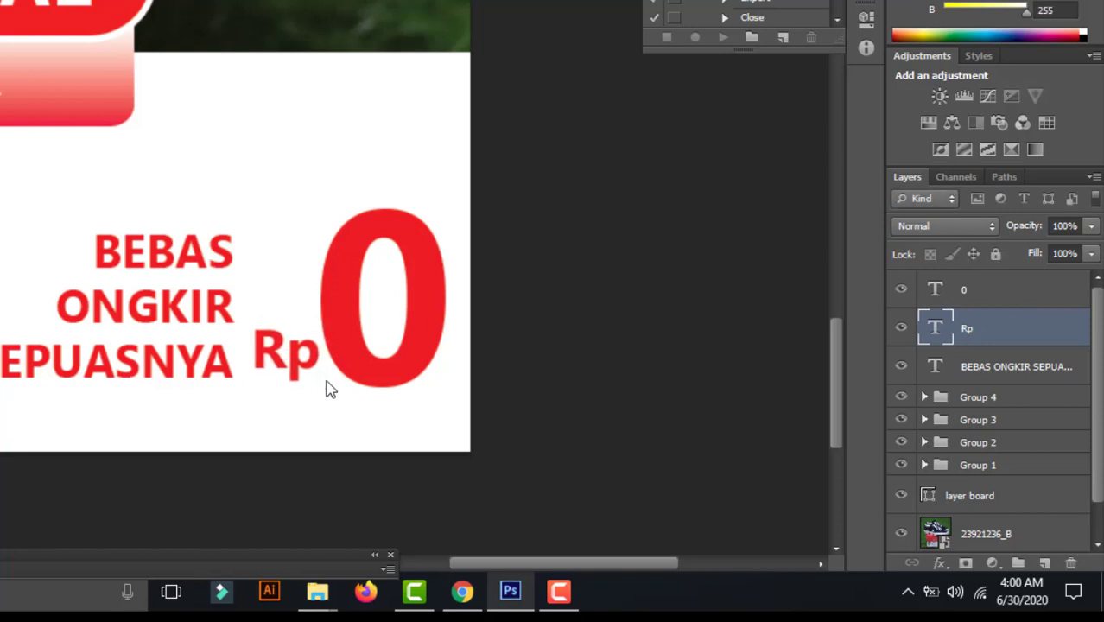
right_click(221, 318)
left_click(251, 323)
key("Left")
key("Left")
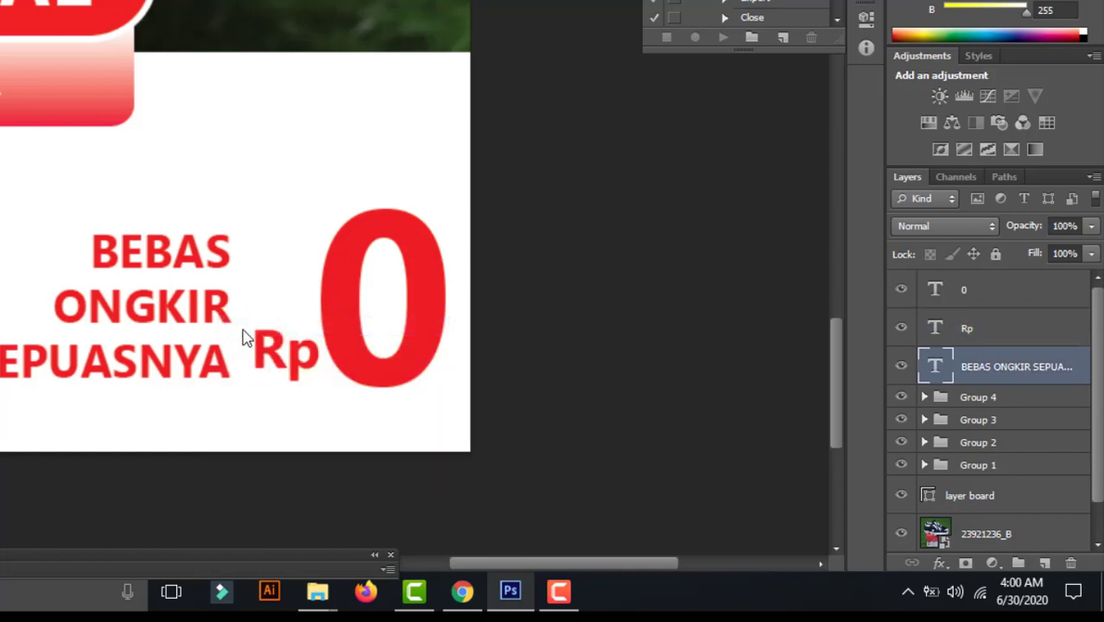
key("Left")
key("Left")
key("Left")
key("Left")
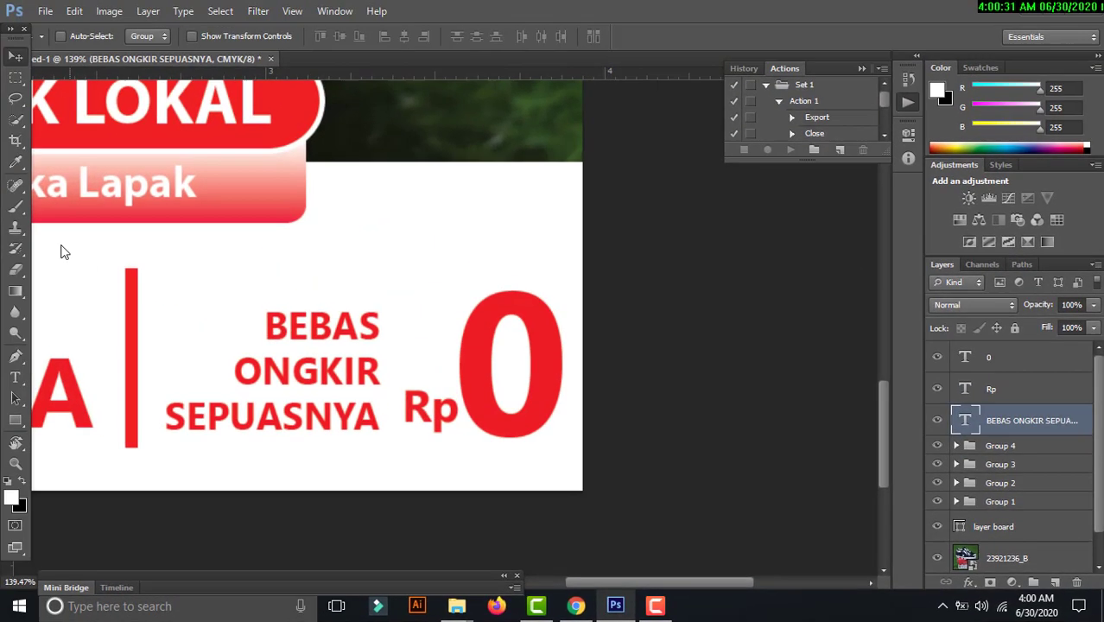
- Add a small Min text and scale it into place just above Rp
left_click(15, 377)
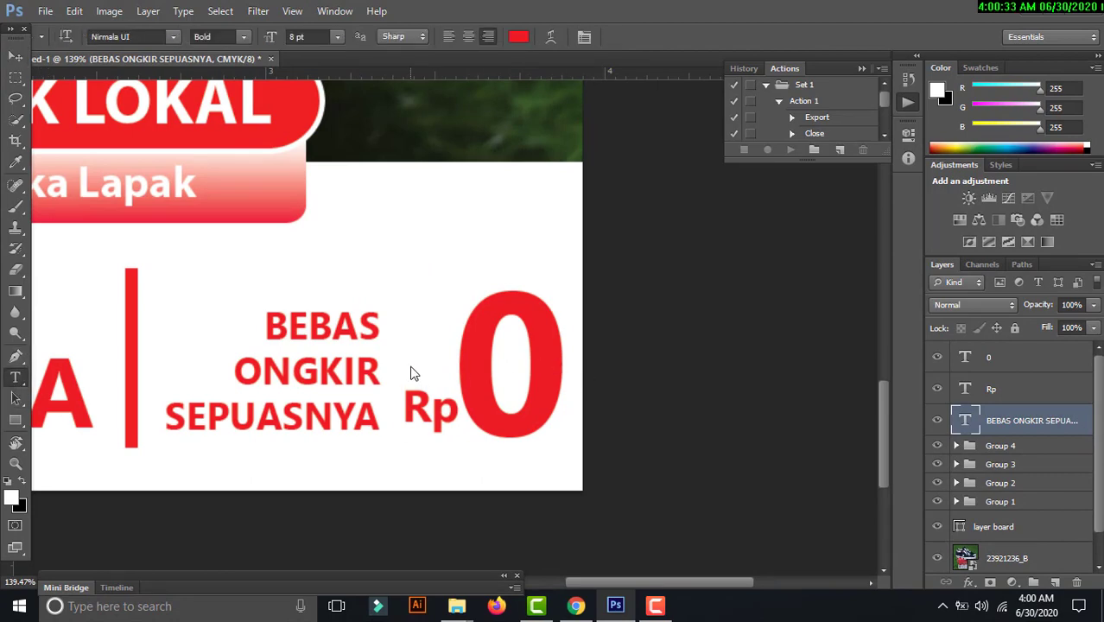
left_click(409, 368)
type("Min")
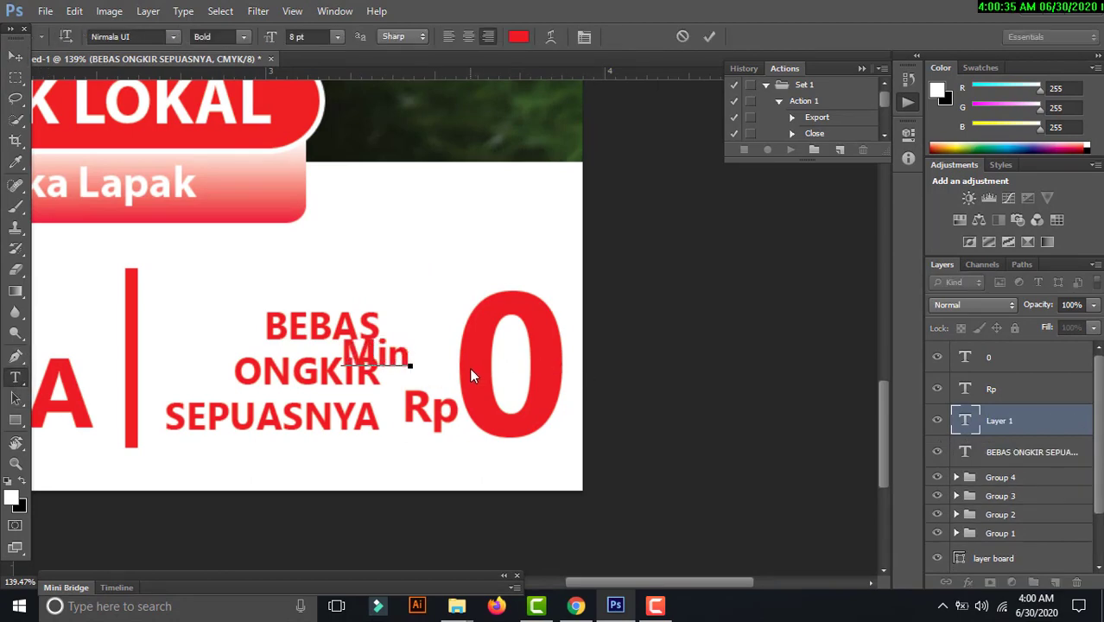
left_click(15, 56)
key("ctrl+t")
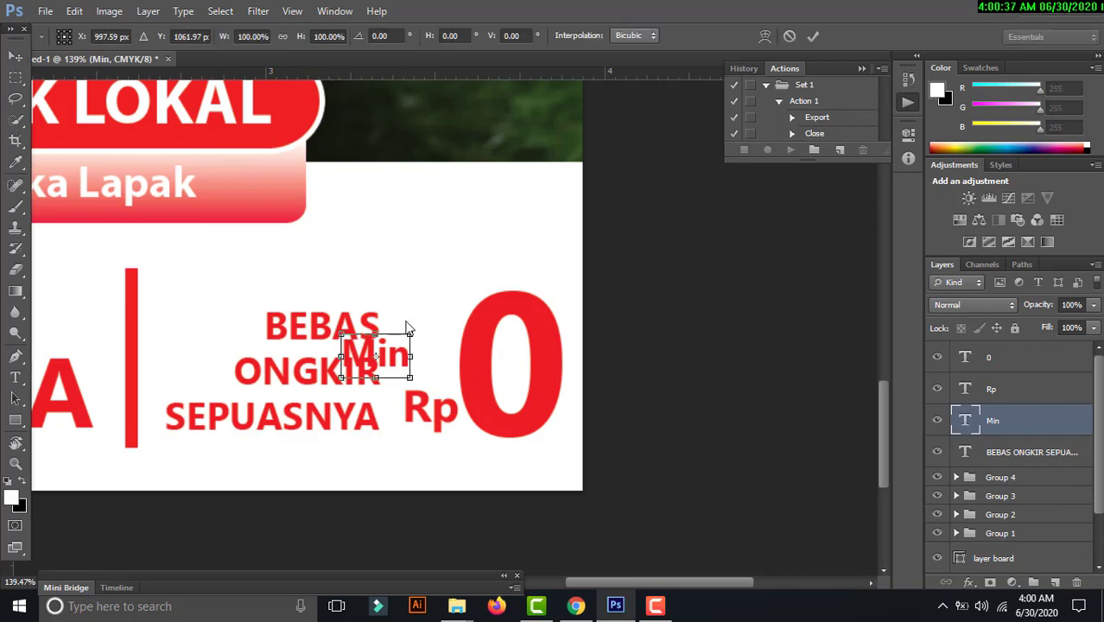
mouse_move(409, 334)
left_mouse_down()
mouse_move(395, 345)
mouse_move(453, 363)
mouse_move(427, 369)
left_mouse_up()
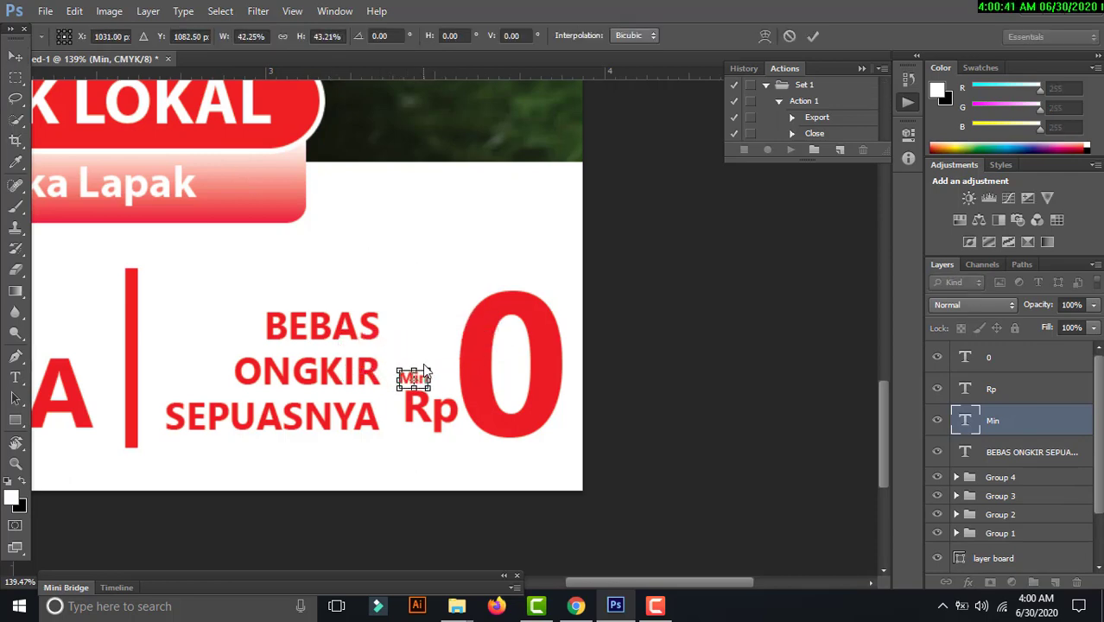
key("Return")
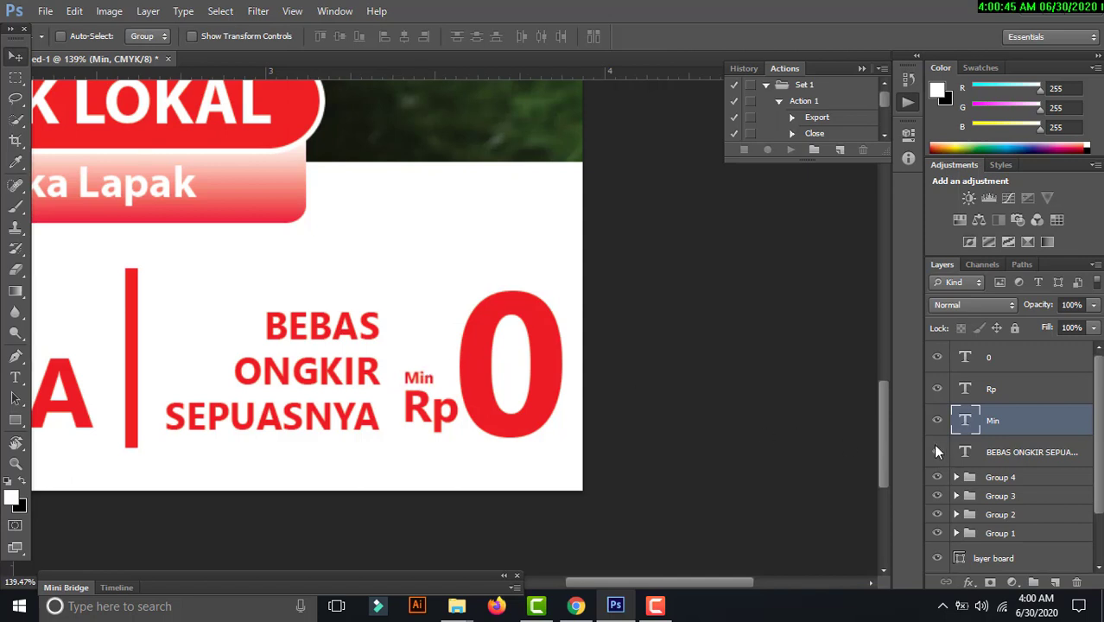
- Group the four free-shipping text layers as Group 5
left_click(992, 386, "ctrl")
left_click(1001, 359, "ctrl")
left_click(1028, 449, "ctrl")
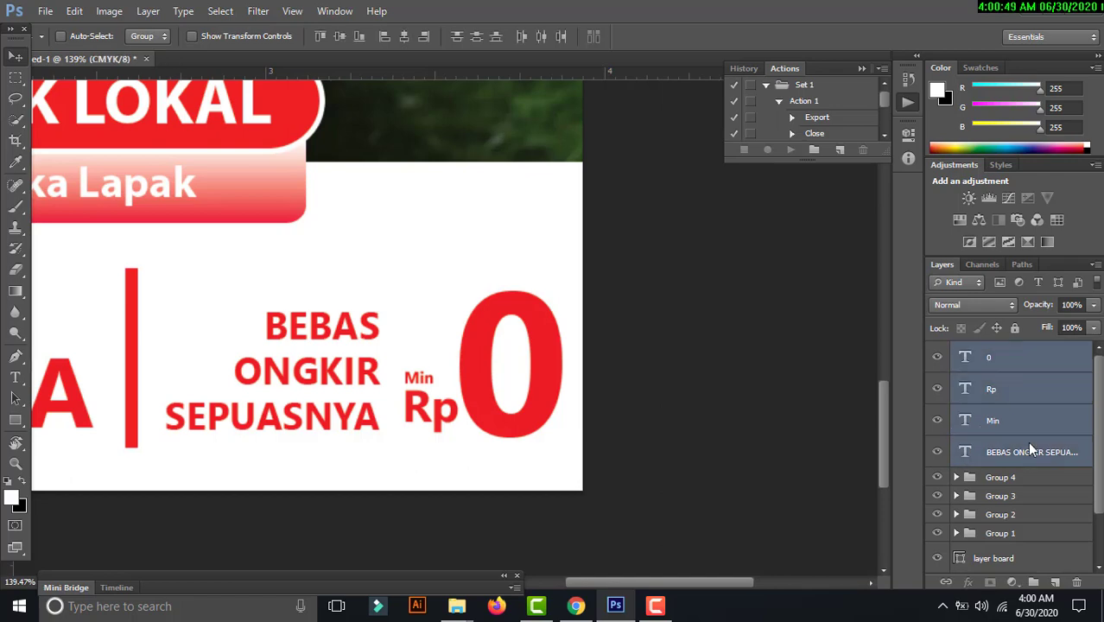
key("ctrl+g")
key("z")
left_click(560, 353, "alt")
left_click(560, 353, "alt")
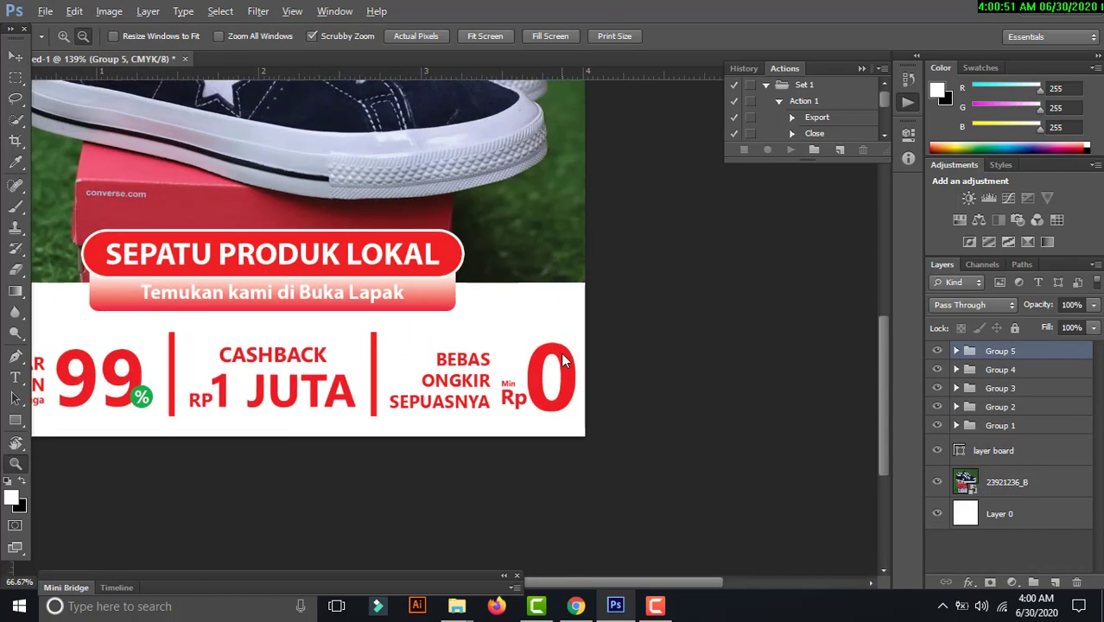
left_click(560, 352, "alt")
key("v")
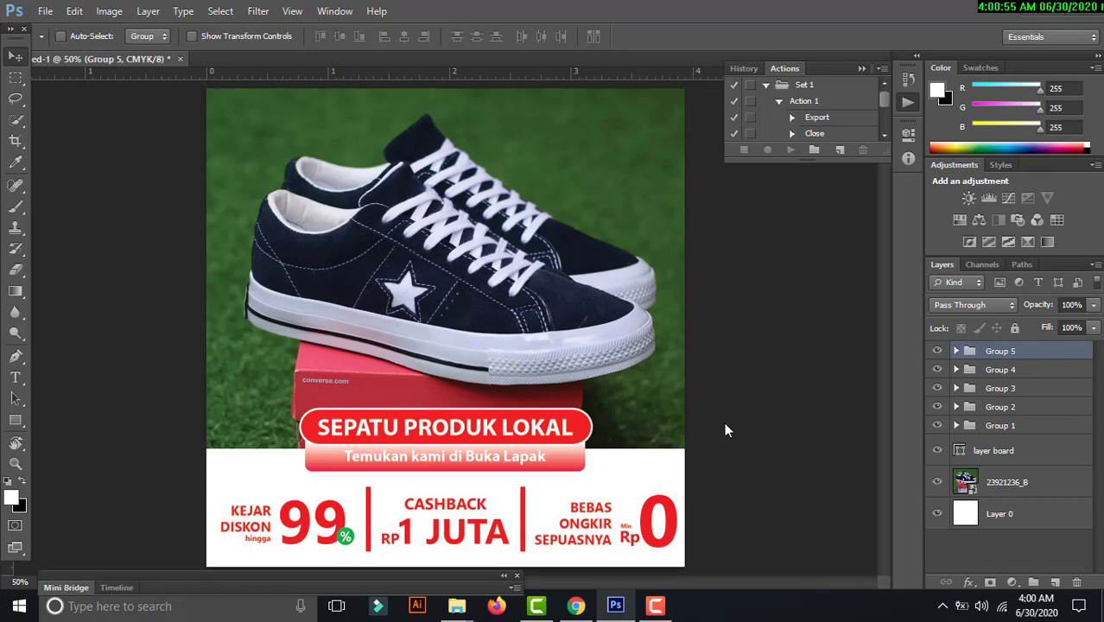
left_click(939, 388)
left_click(940, 407)
left_click(939, 406)
left_click(989, 404)
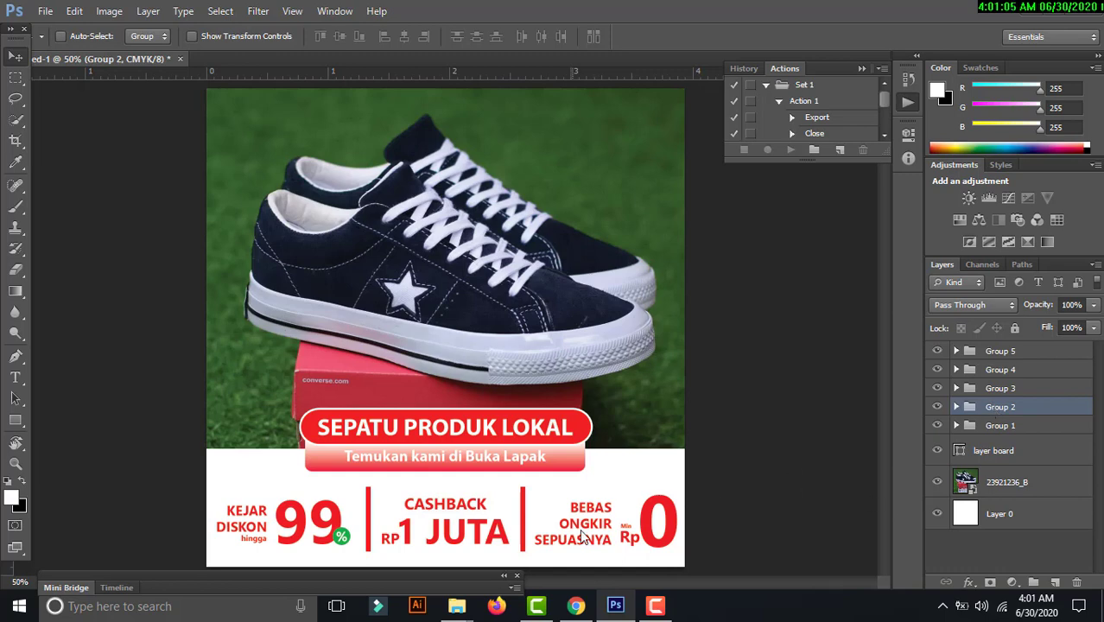
left_click(1011, 385)
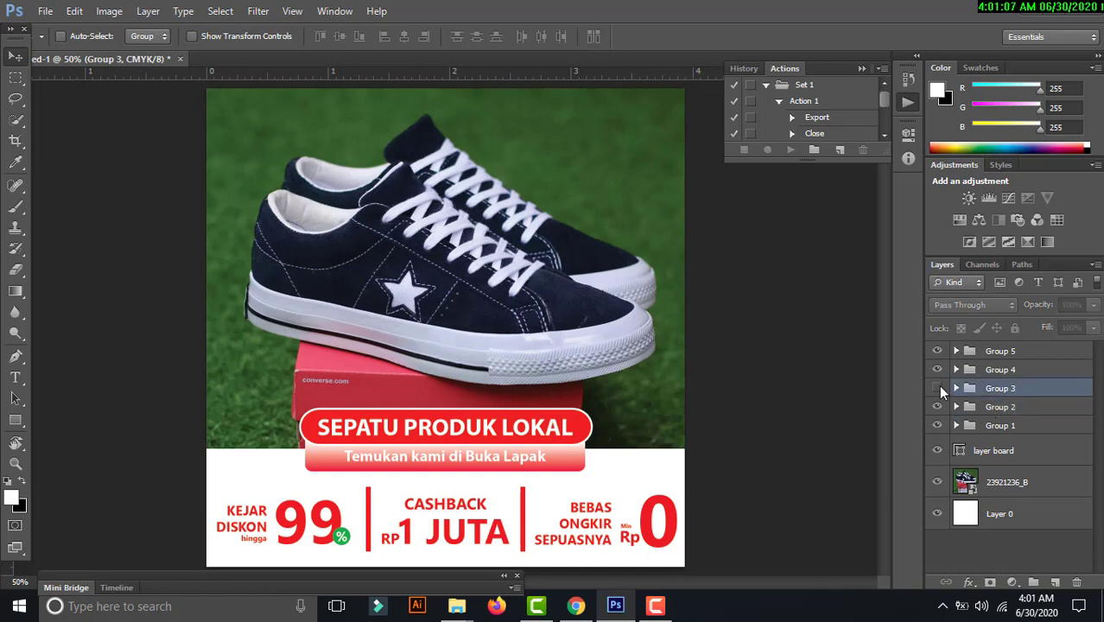
left_click(938, 384)
left_click(938, 384)
left_click(937, 369)
left_click(939, 368)
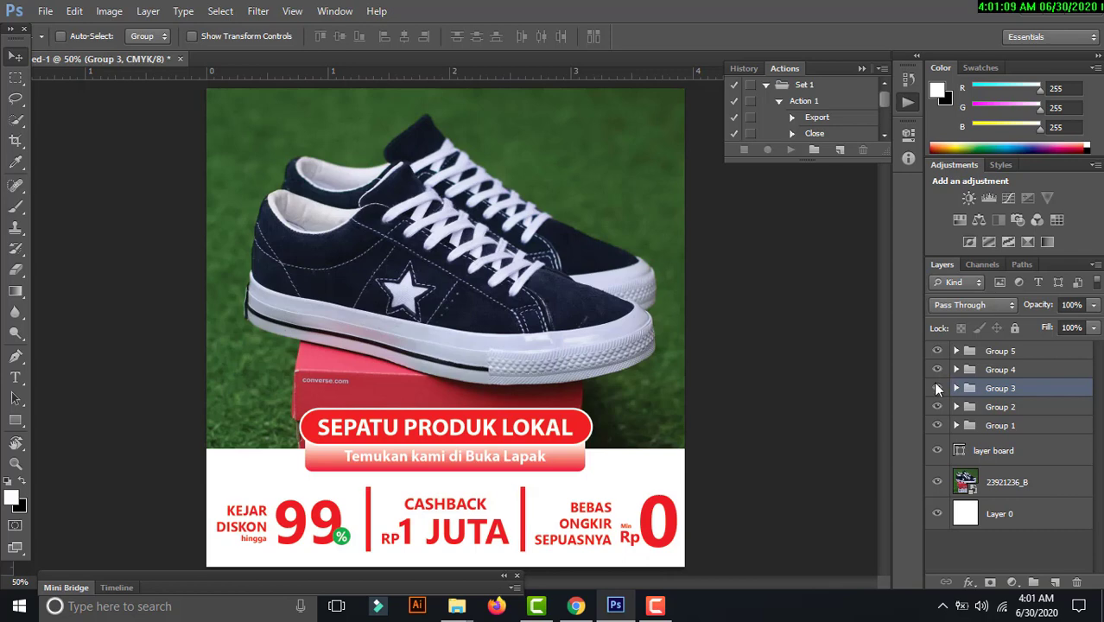
left_click(934, 385)
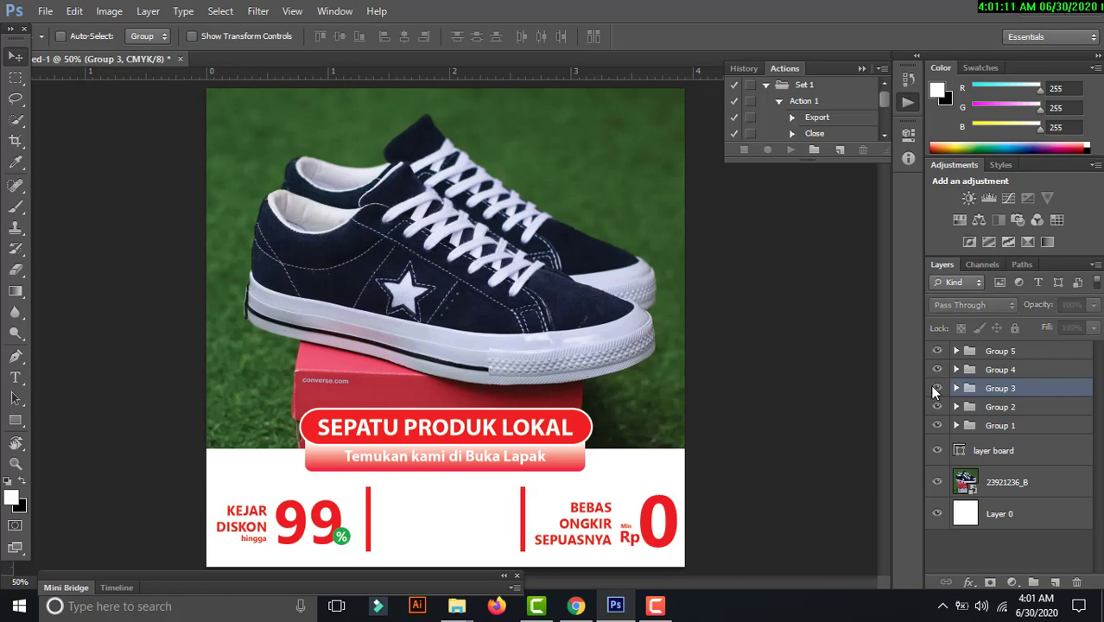
left_click(931, 386)
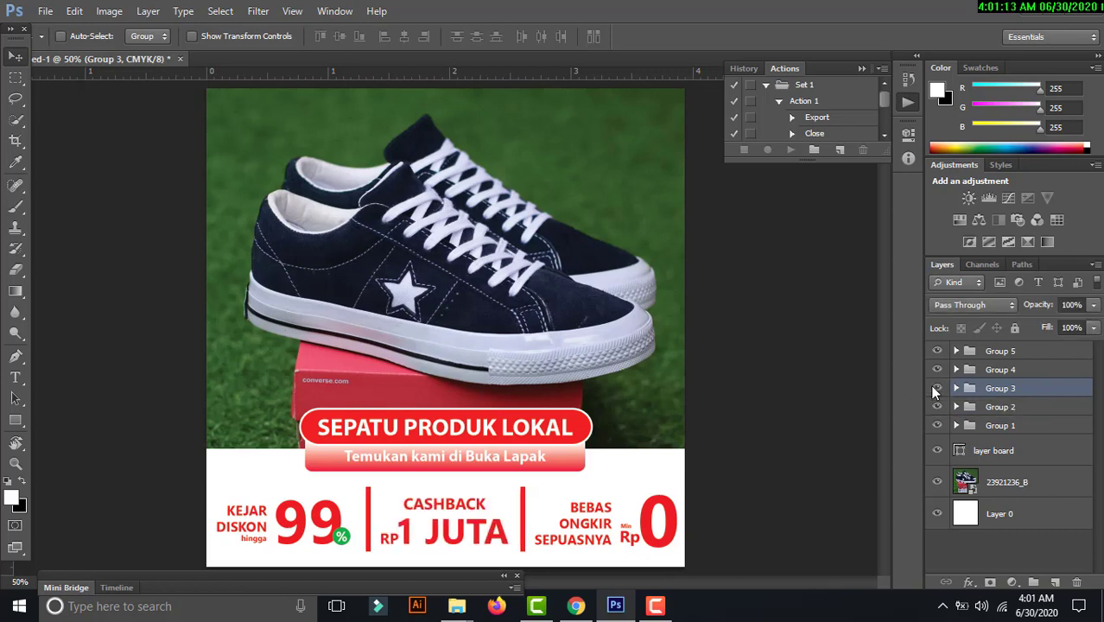
left_click(975, 349)
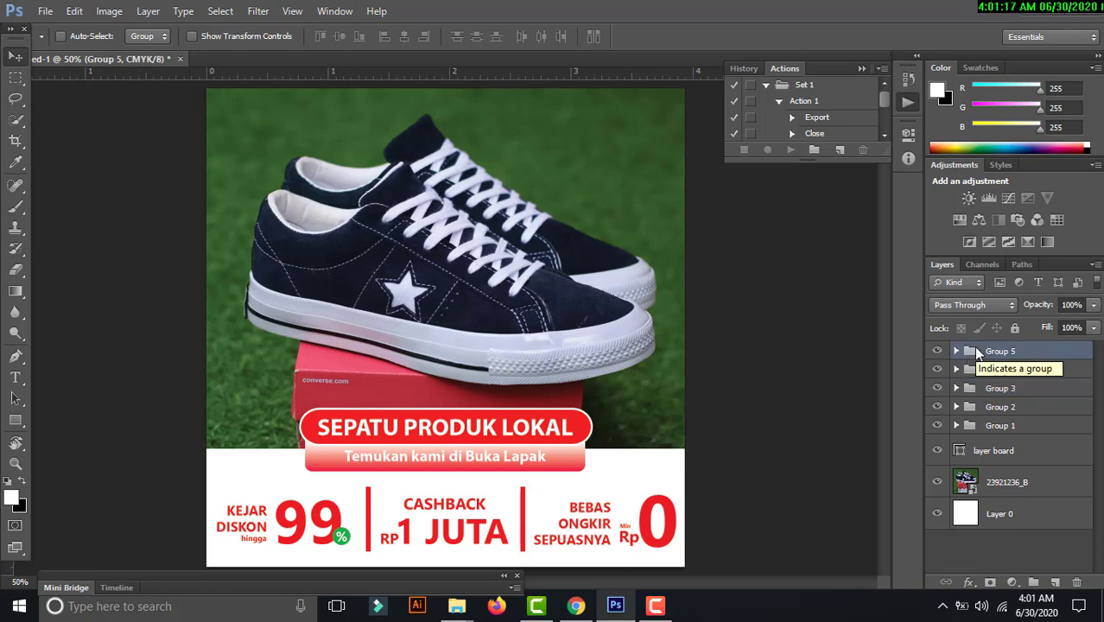
key("z")
left_click(678, 394, "alt")
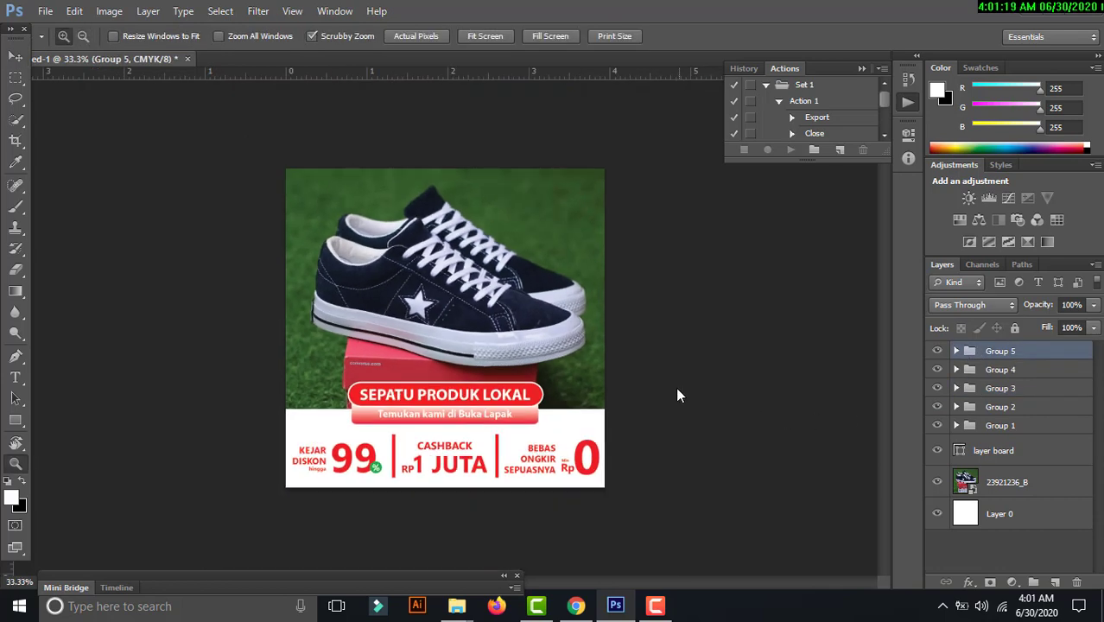
mouse_move(542, 415)
left_mouse_down()
mouse_move(579, 429)
mouse_move(570, 429)
left_mouse_up()
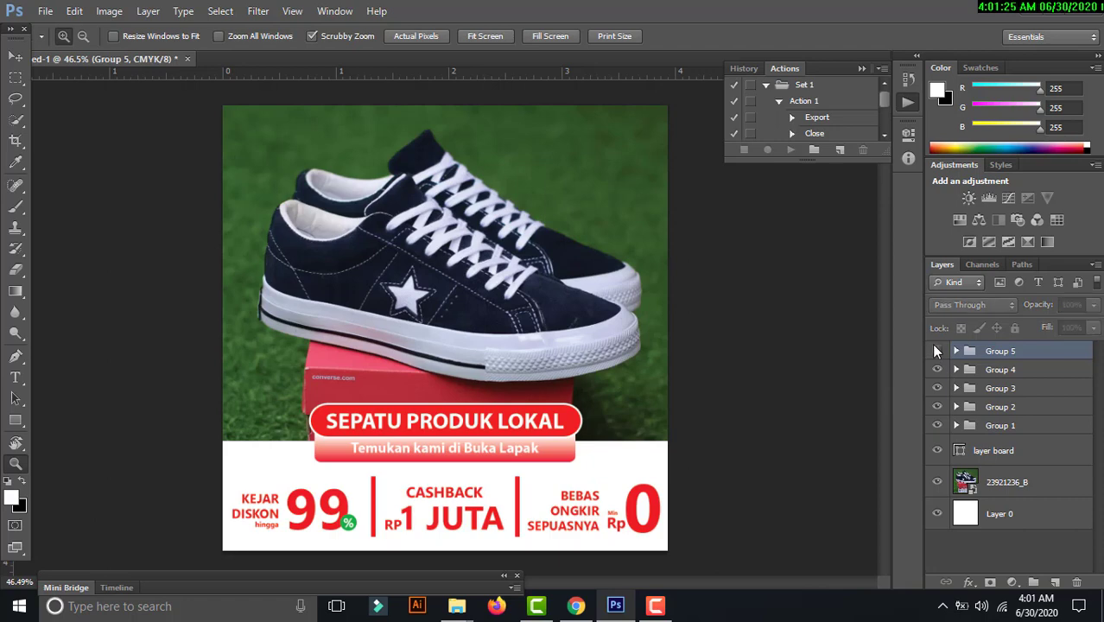
left_click(937, 388)
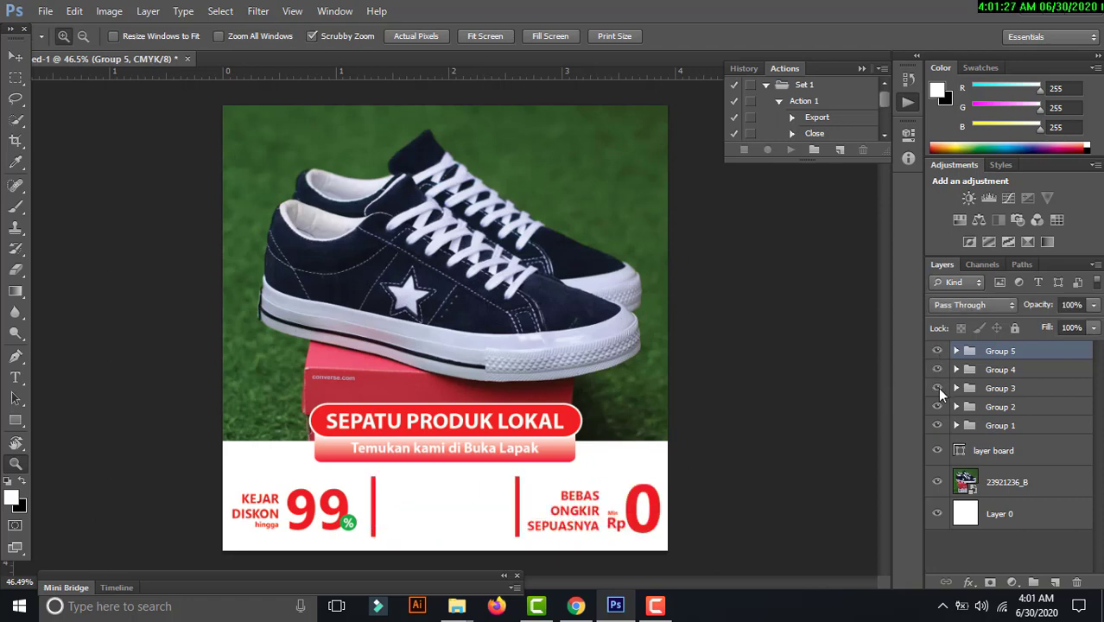
left_click(937, 388)
left_click(936, 405)
left_click(937, 406)
left_click(935, 425)
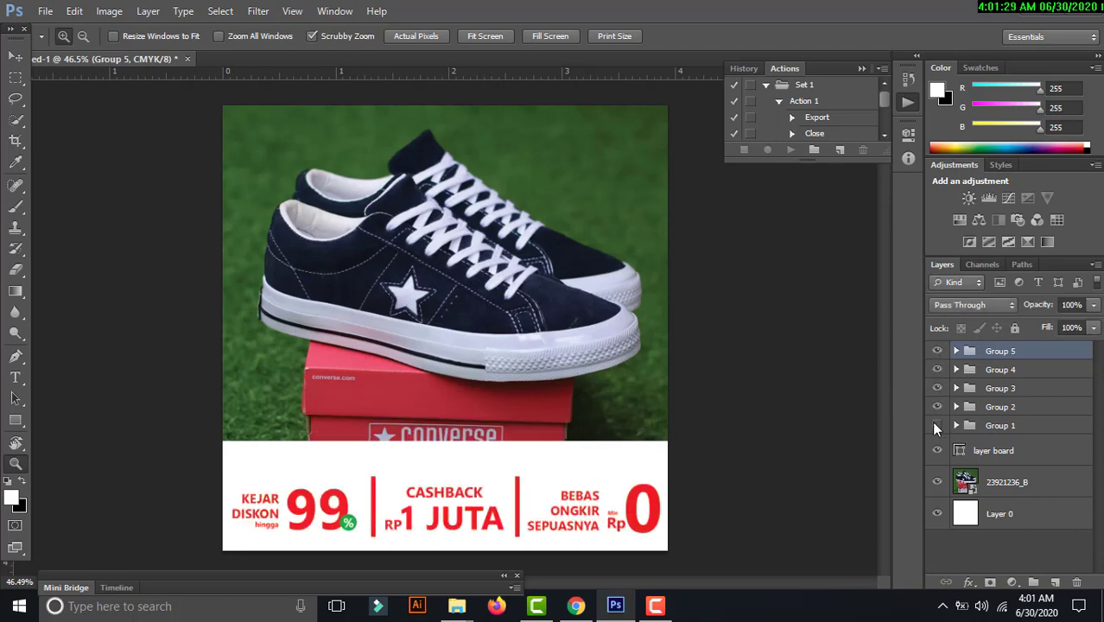
left_click(935, 425)
left_click(1006, 407)
left_click(1021, 363, "shift")
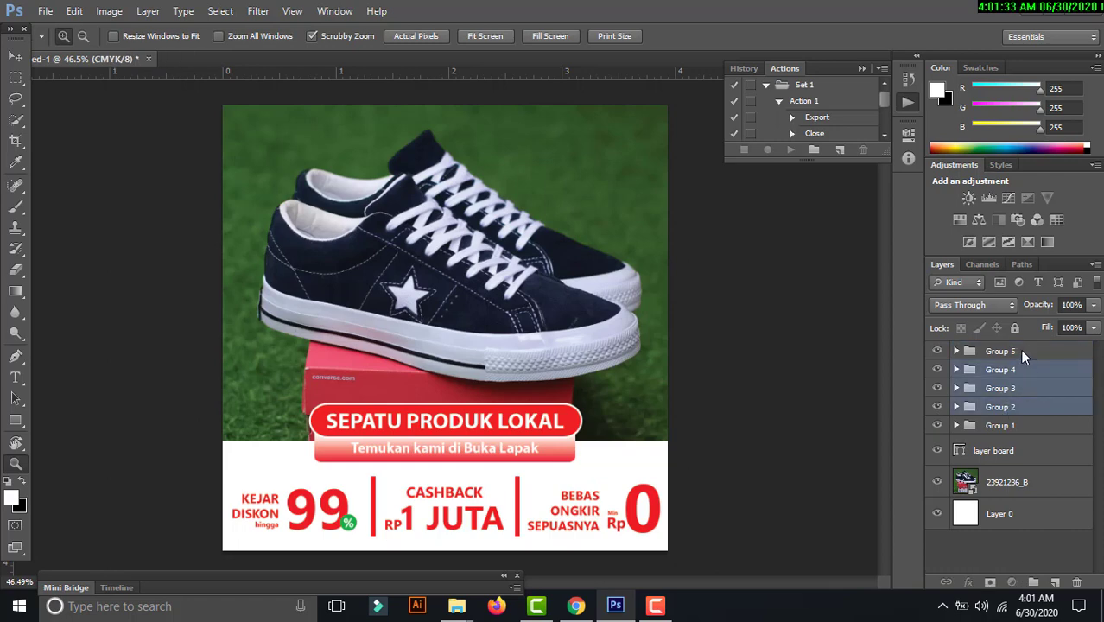
- Combine the offer groups into one group and centre it horizontally within the white bottom strip
left_click(1020, 349, "shift")
key("ctrl+g")
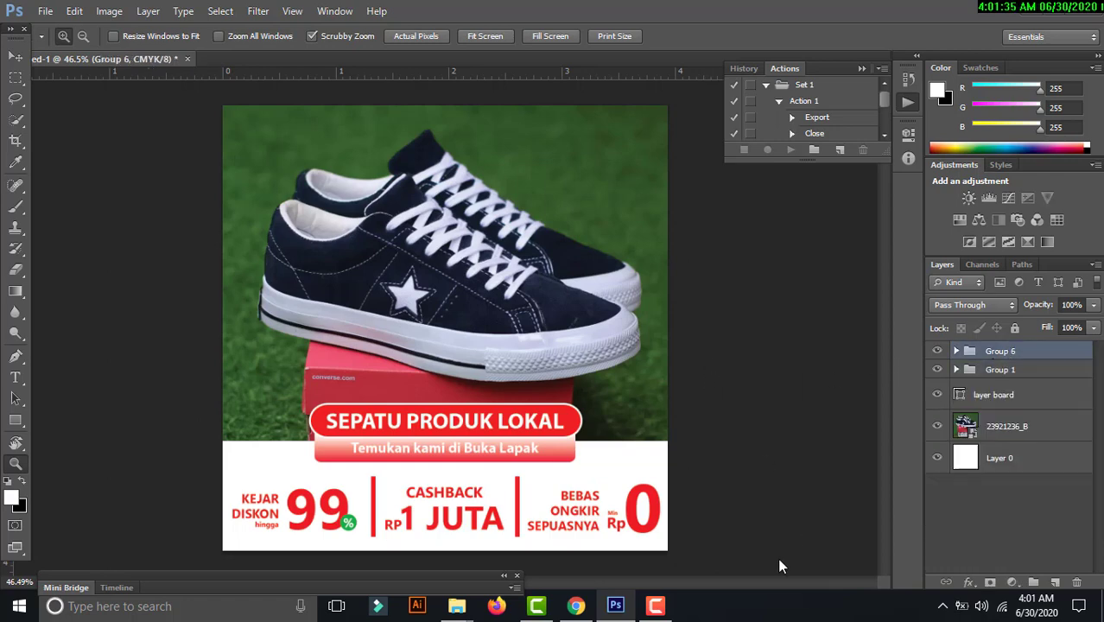
key("m")
left_click_drag(744, 557, 162, 465)
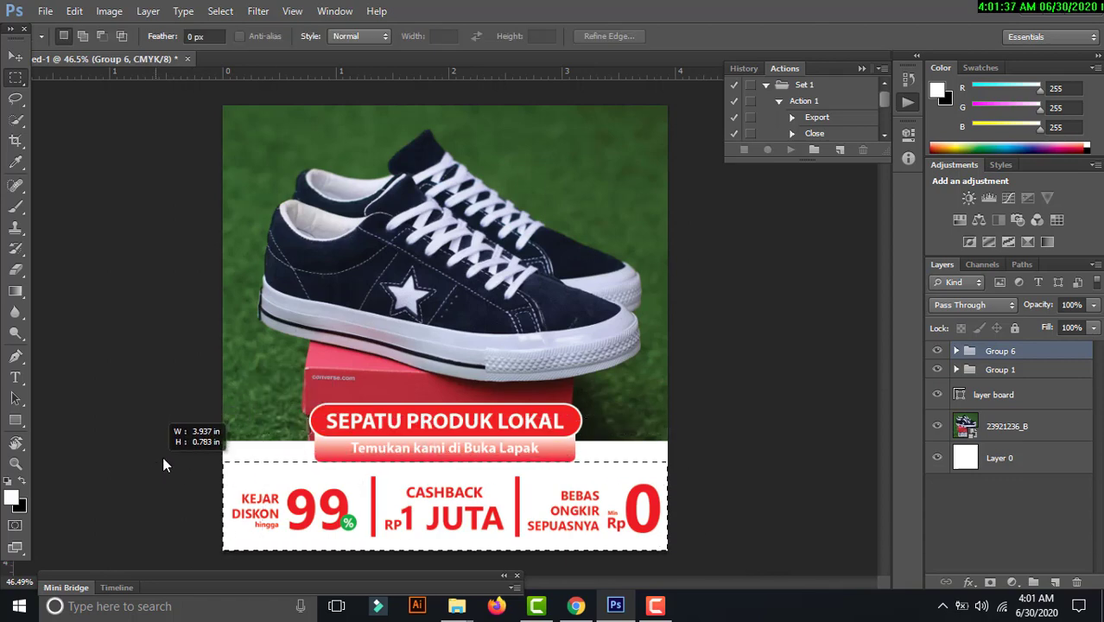
key("v")
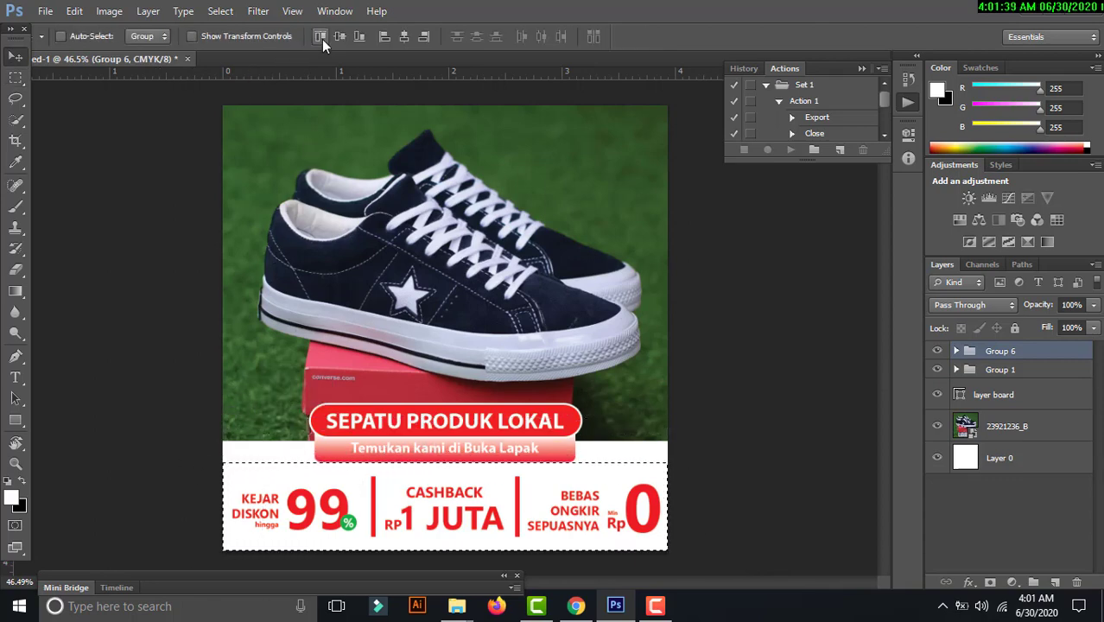
left_click(404, 37)
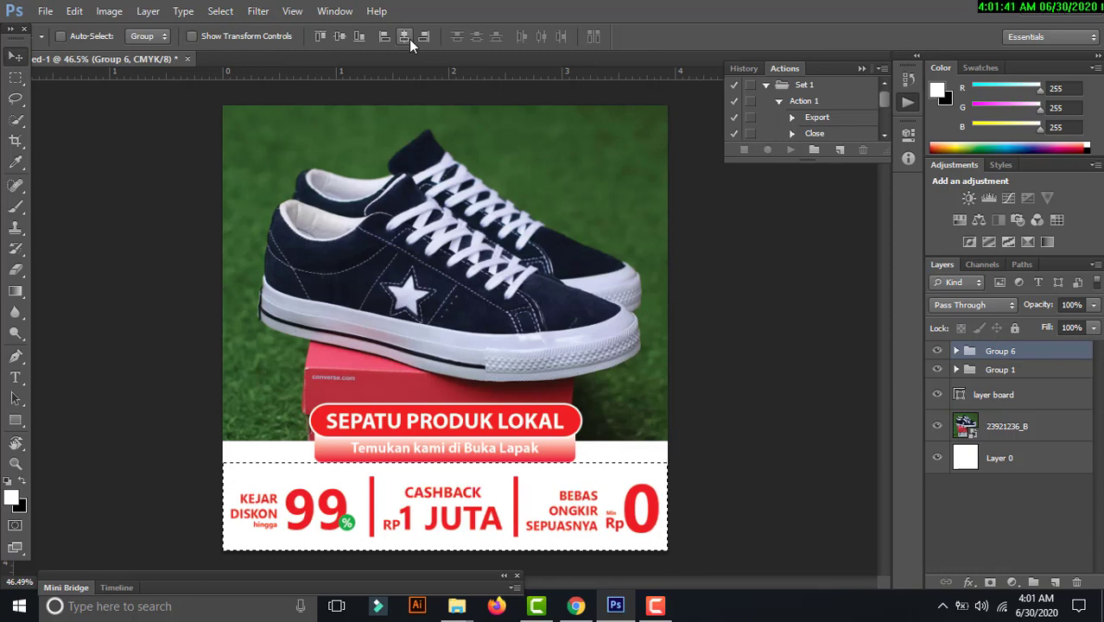
key("ctrl+d")
- Fit the whole banner to the window and close the floating History/Actions panel
key("z")
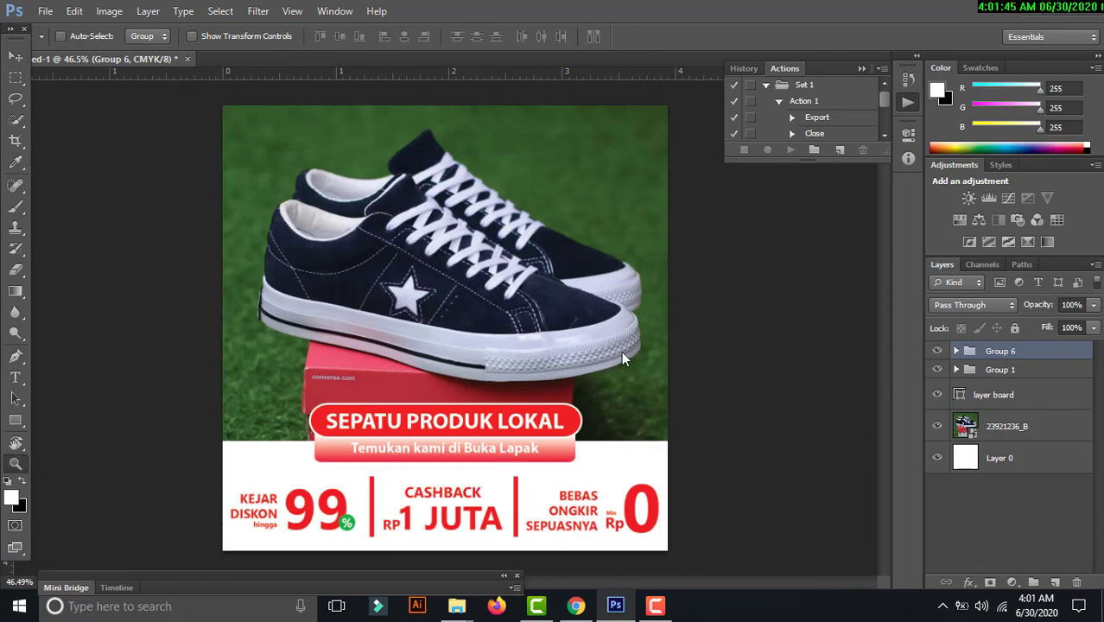
left_click(629, 343, "alt")
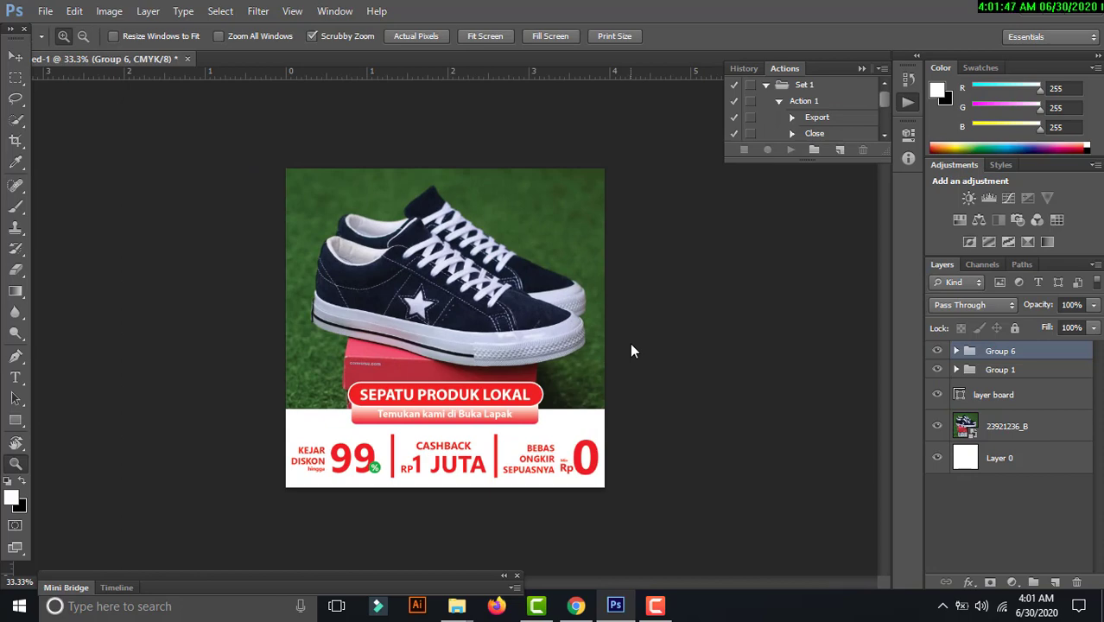
left_click(15, 56)
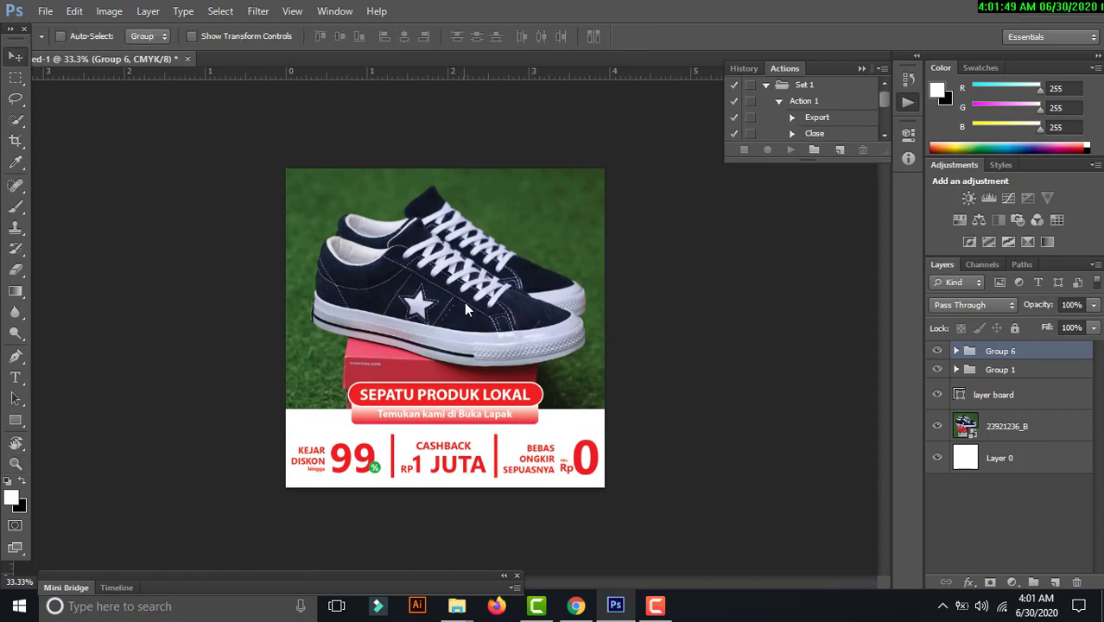
key("z")
key("ctrl+0")
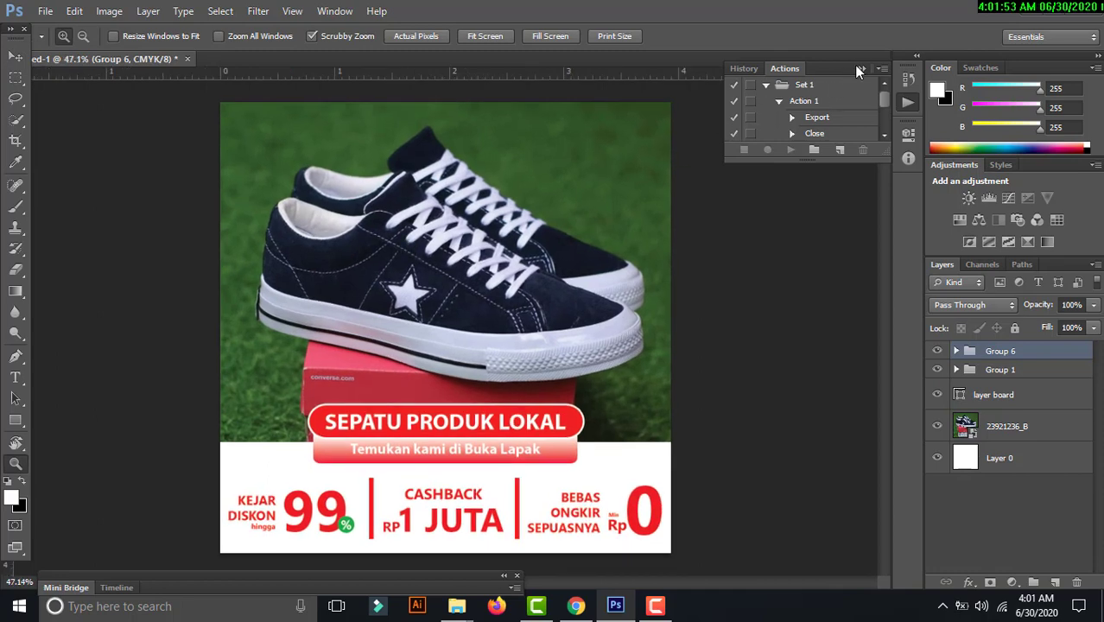
left_click(860, 68)
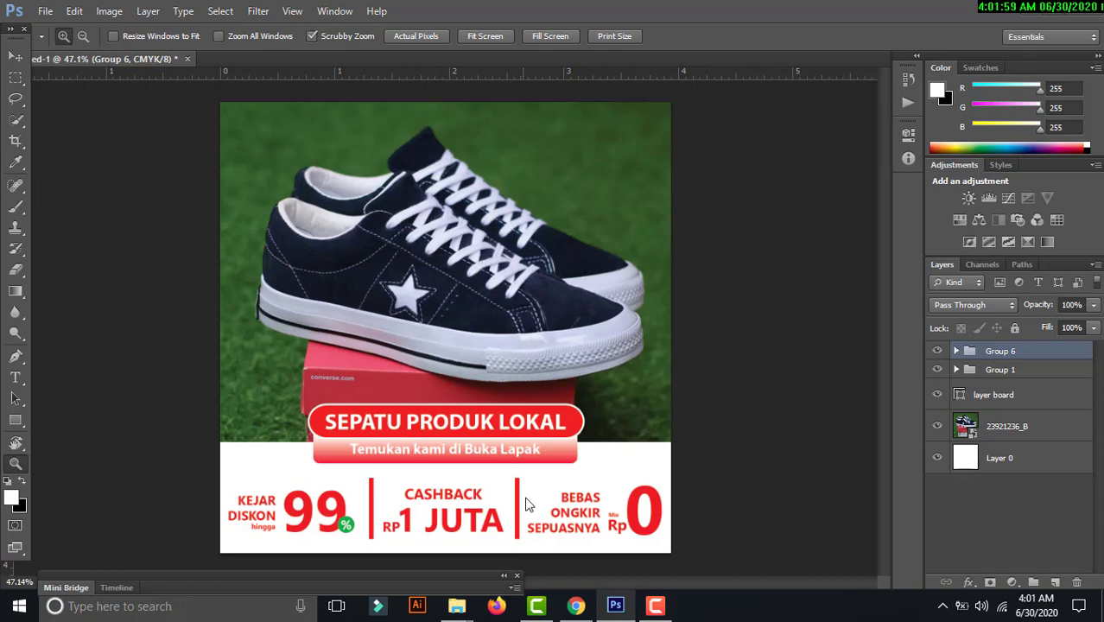
mouse_move(456, 607)
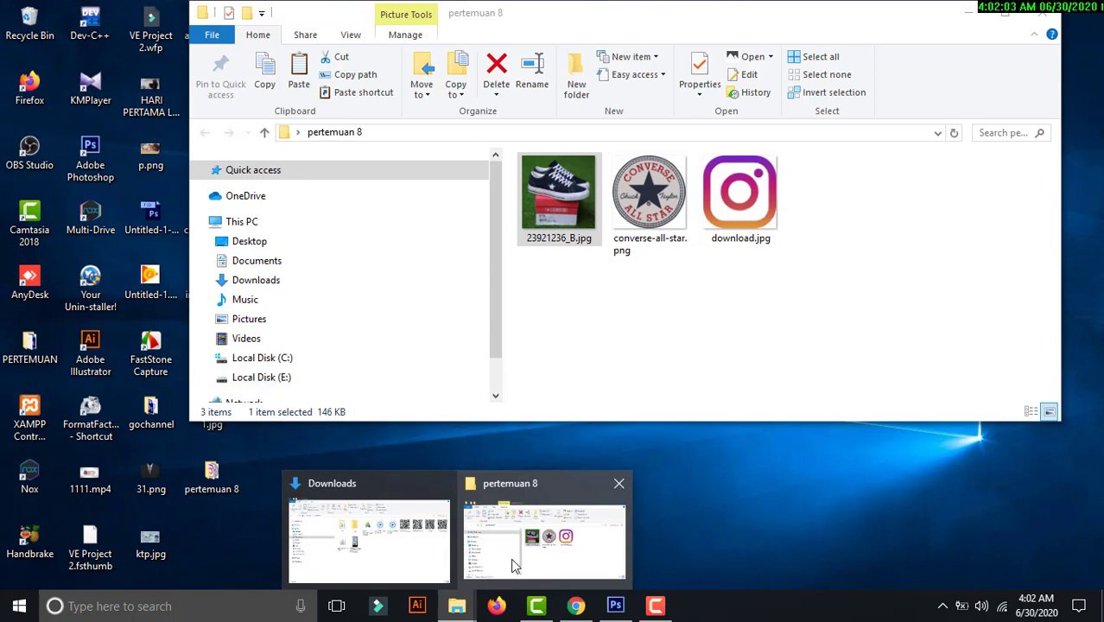
- Bring the pertemuan 8 Explorer window forward and move it aside to reveal the banner
left_click(508, 564)
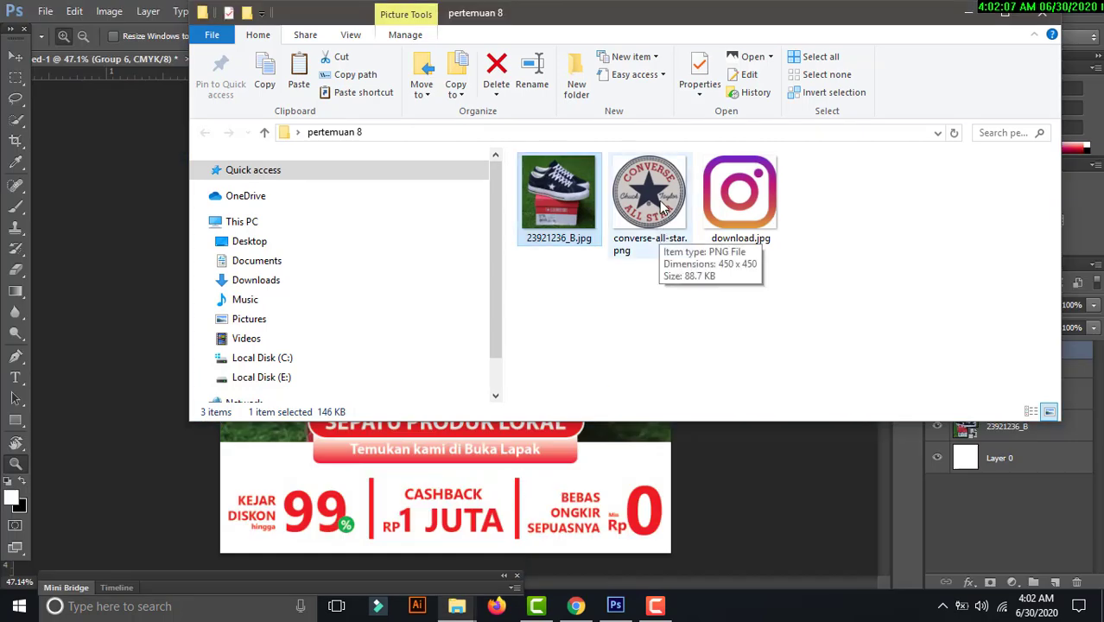
left_click_drag(659, 201, 343, 220)
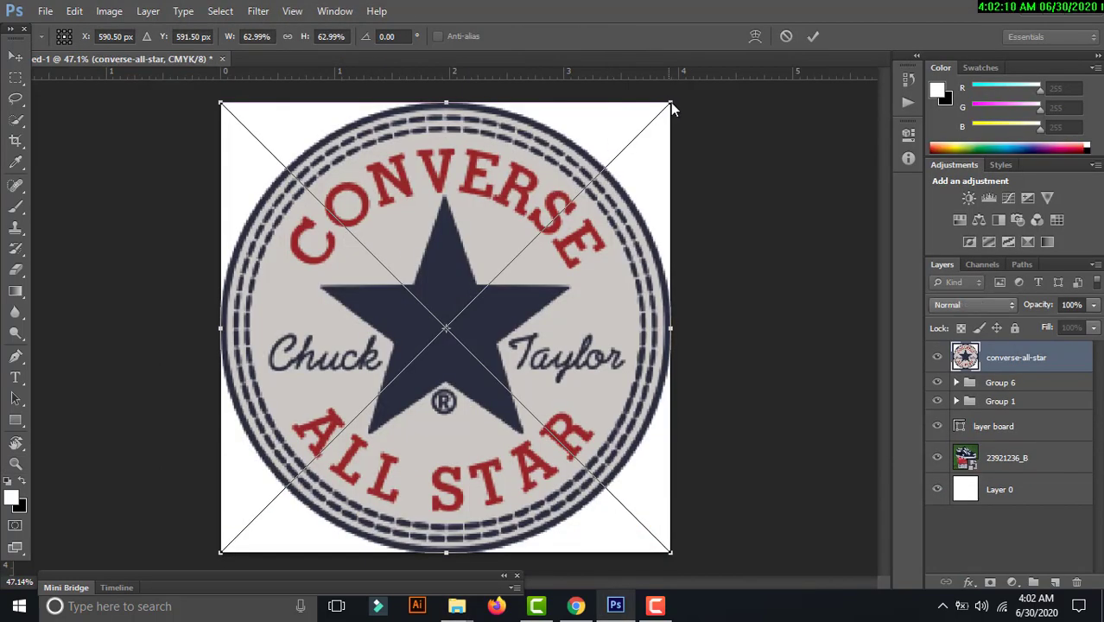
- Drop converse-all-star.png onto the banner and try resizing it, then cancel the placement
mouse_move(670, 102)
left_mouse_down()
mouse_move(494, 324)
mouse_move(320, 441)
left_mouse_up()
left_click_drag(277, 500, 560, 240)
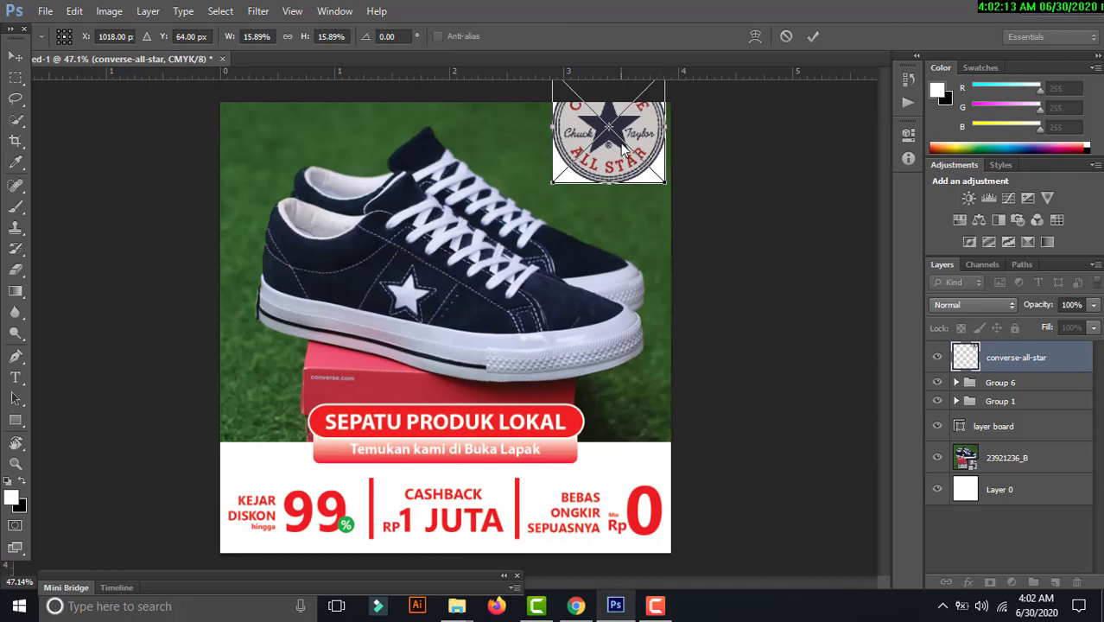
left_click_drag(622, 148, 620, 199)
left_click_drag(667, 100, 640, 141)
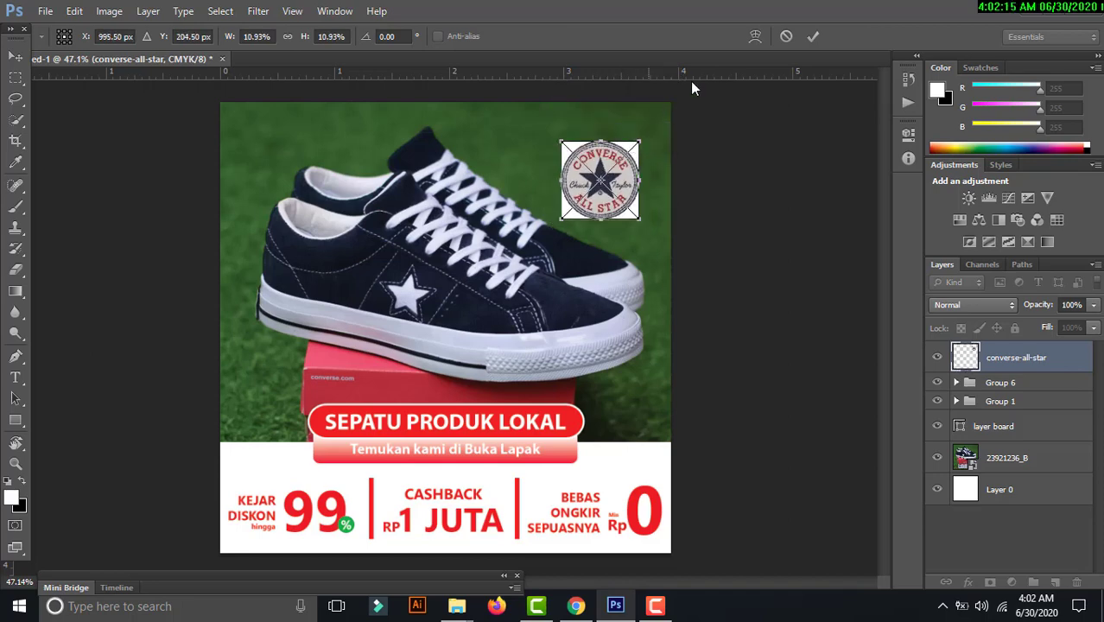
left_click(786, 36)
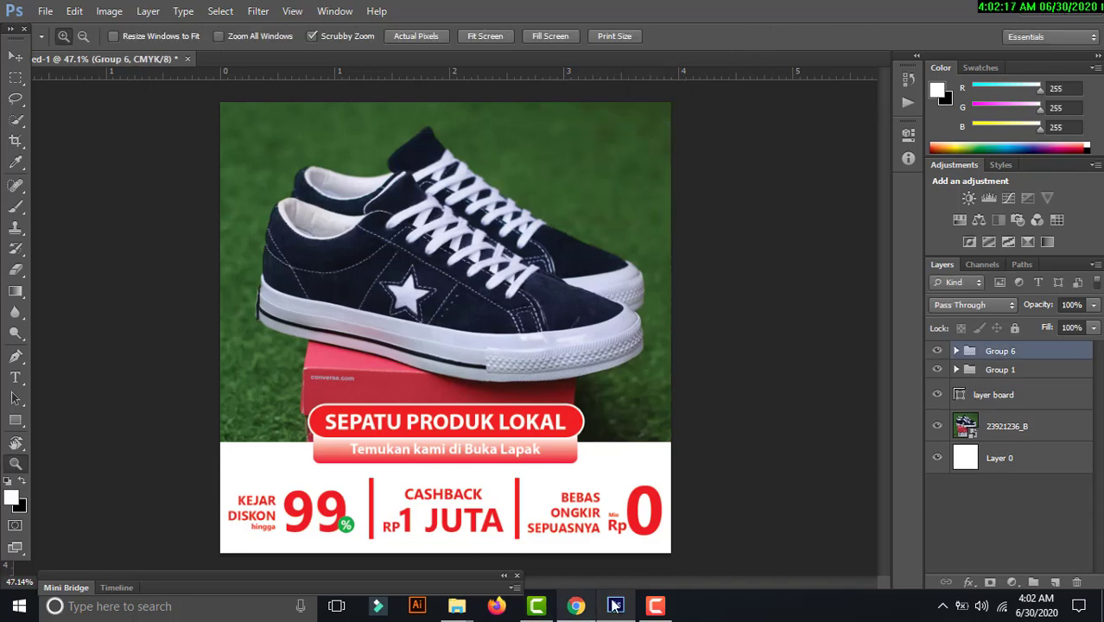
- Place converse-all-star.png again, shrunk to about 13% in the banner's top-right corner
mouse_move(457, 605)
left_click(542, 578)
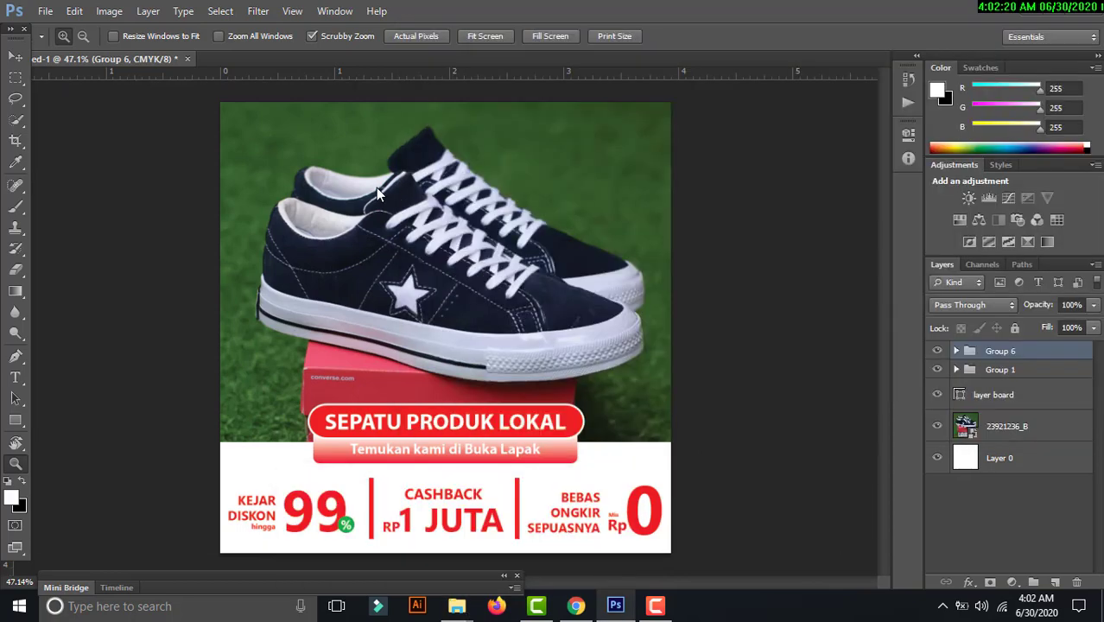
left_click_drag(840, 210, 375, 187)
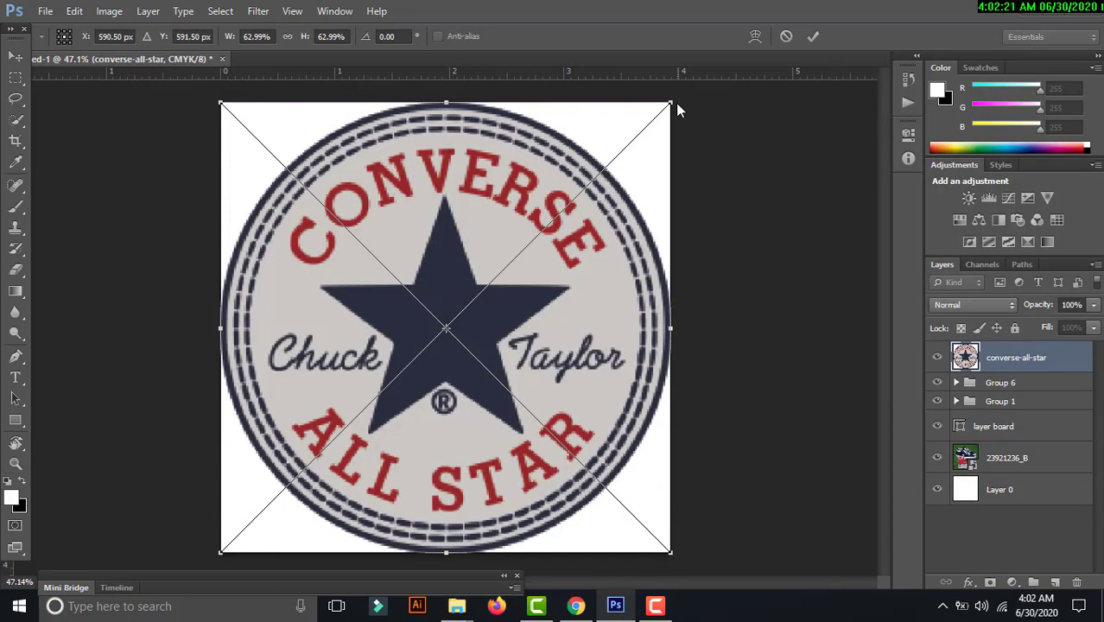
left_click_drag(675, 103, 326, 432)
left_click_drag(309, 502, 581, 164)
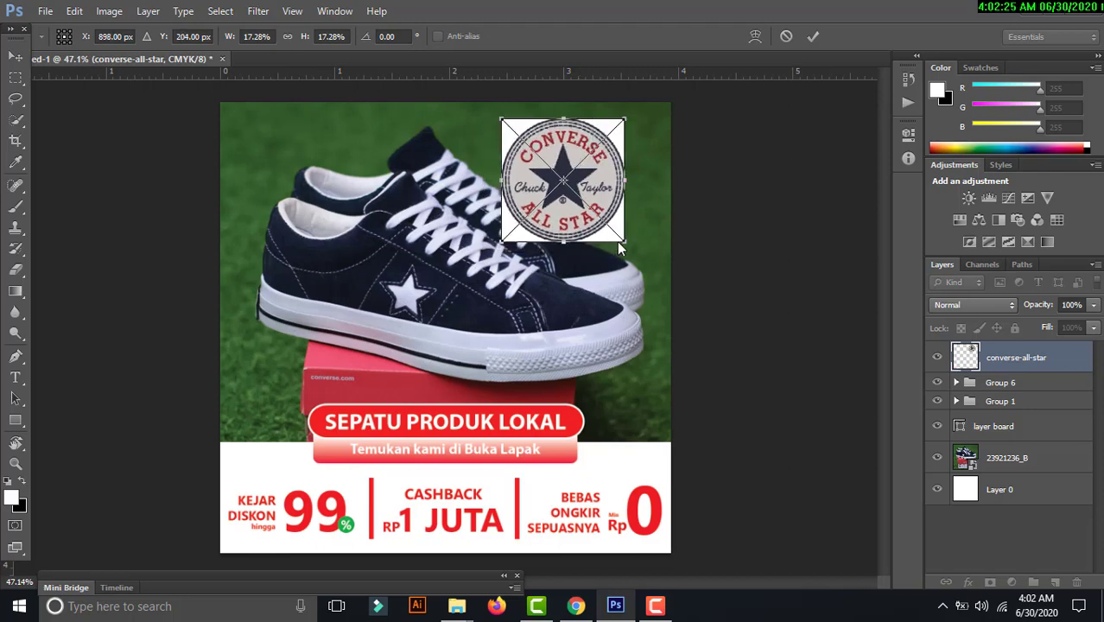
left_click_drag(615, 234, 596, 214)
left_click_drag(552, 153, 603, 158)
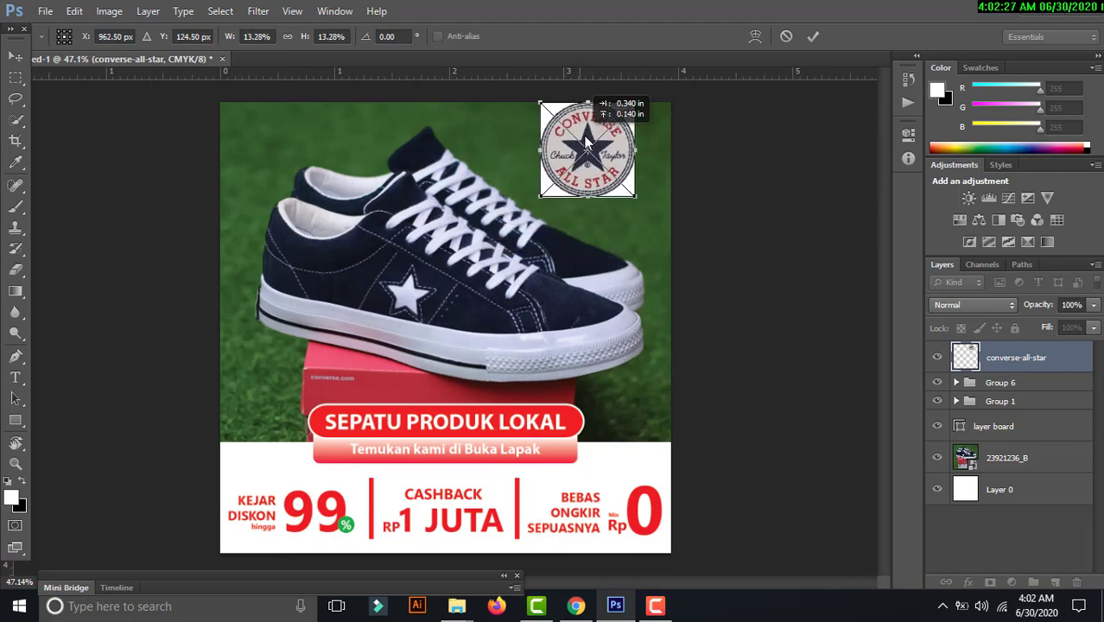
key("Return")
- Magic Wand-select the white square behind the Converse logo; deleting fails on the smart object
key("z")
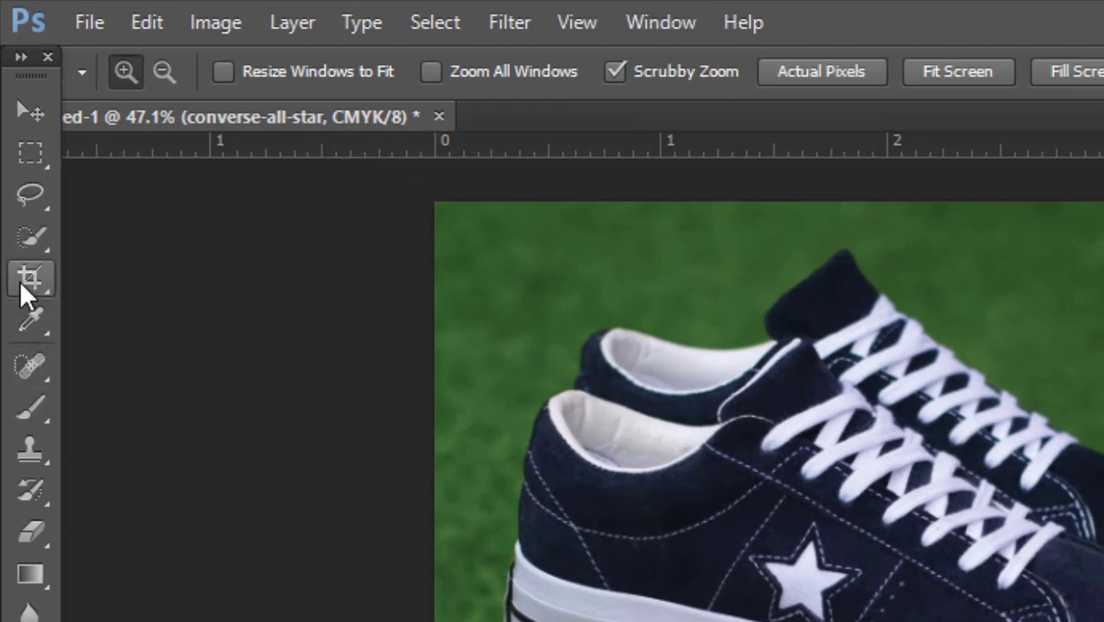
key("w")
right_click(32, 229)
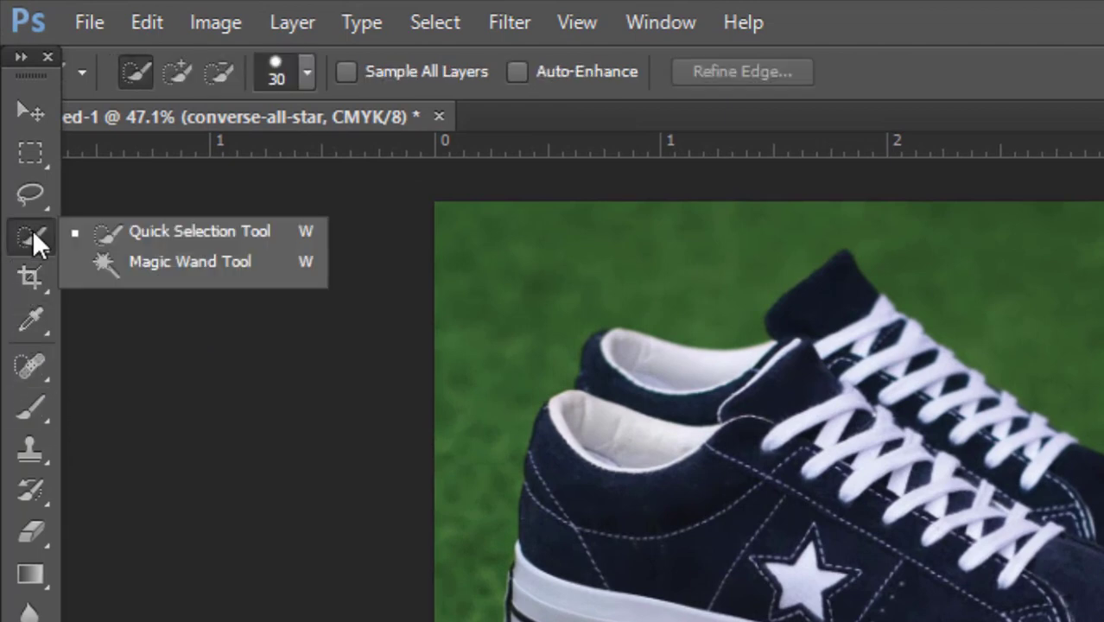
left_click(93, 258)
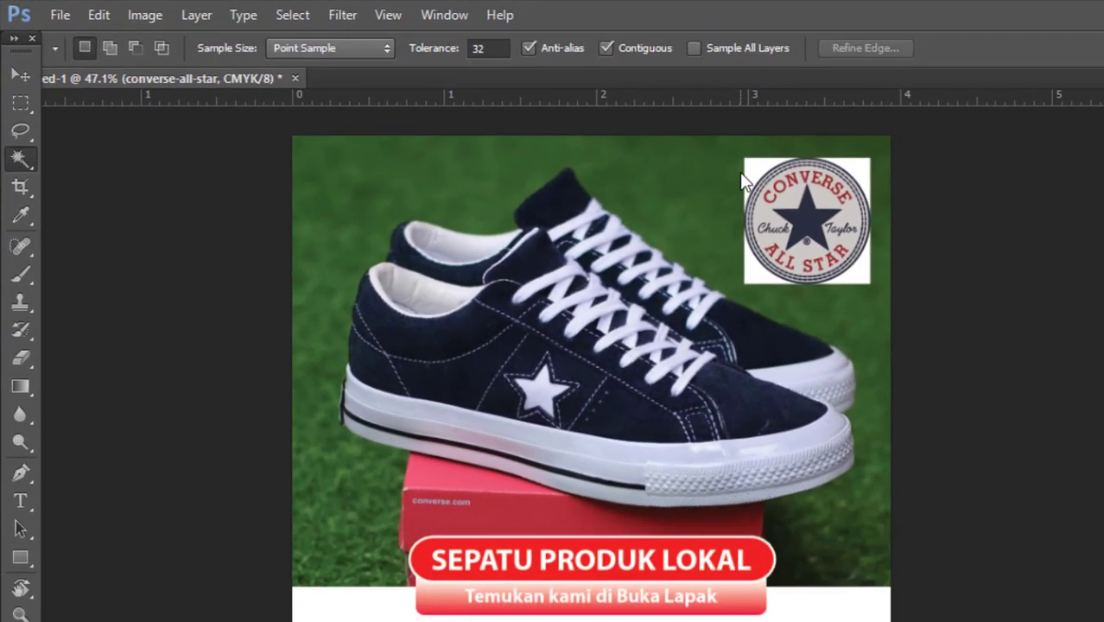
left_click(749, 177)
left_click(860, 177, "shift")
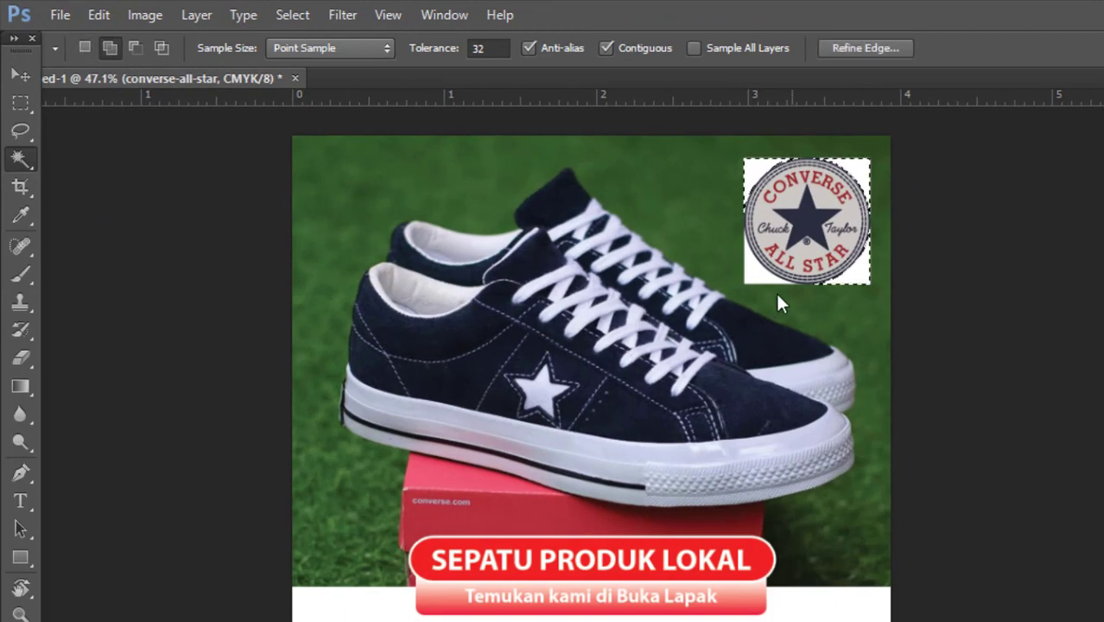
left_click(752, 270, "shift")
key("Delete")
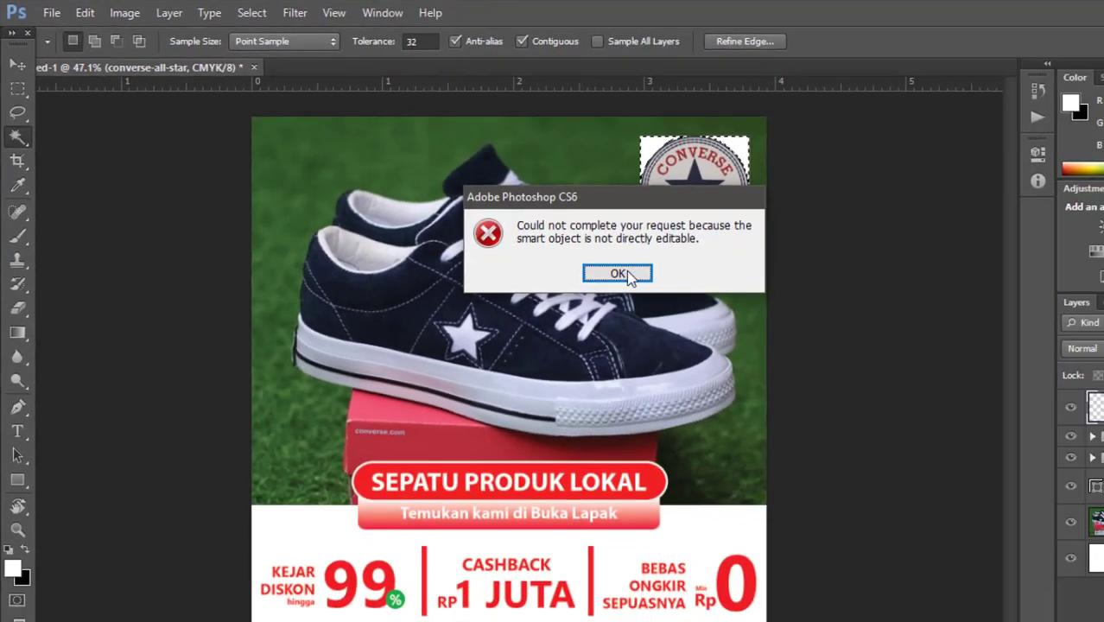
left_click(716, 315)
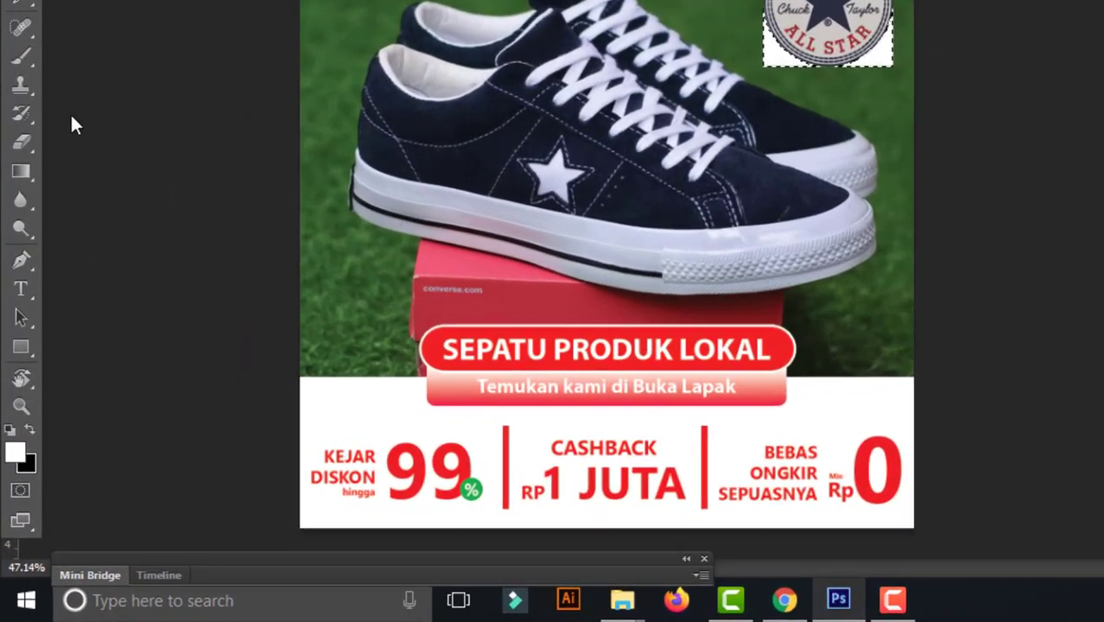
- Rasterize the logo layer via the Eraser prompt, delete the white background, and deselect
left_click(14, 268)
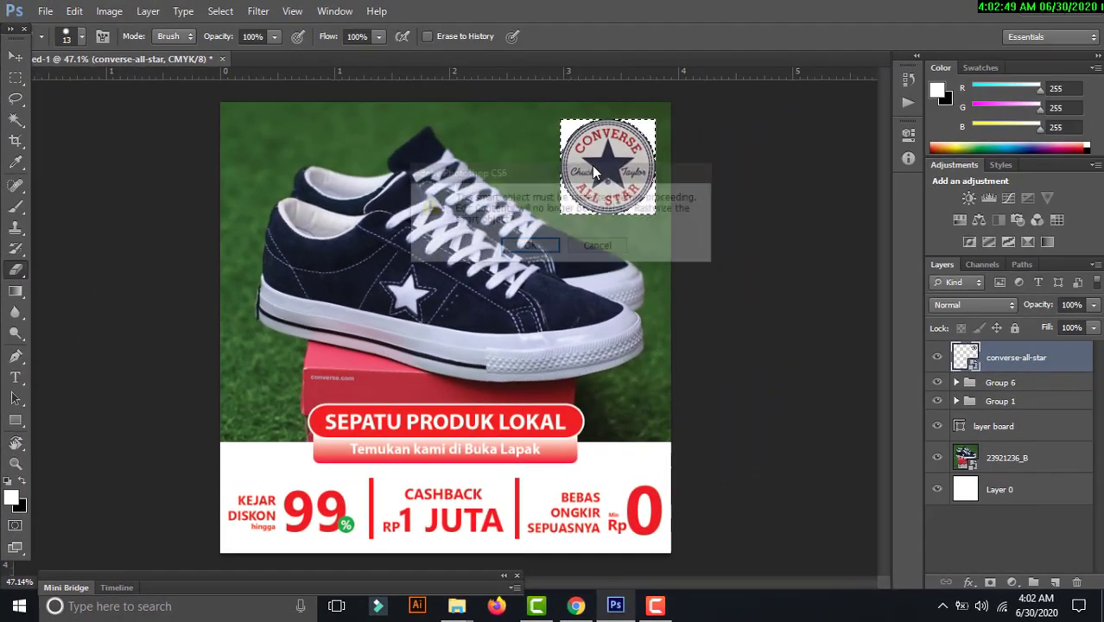
left_click(592, 165)
key("Return")
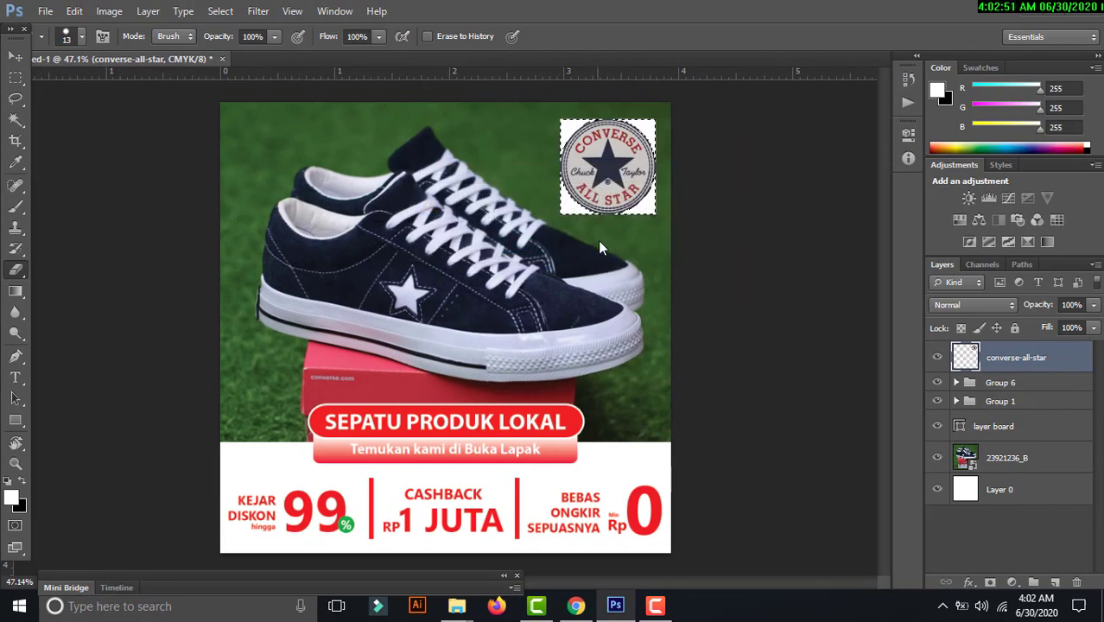
key("Delete")
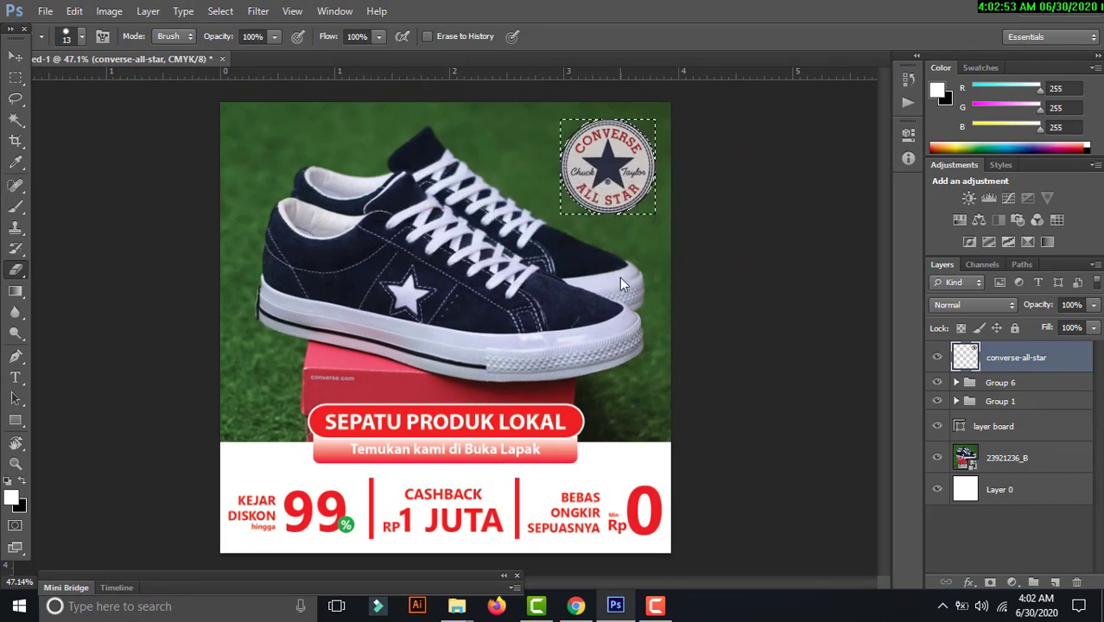
key("ctrl+d")
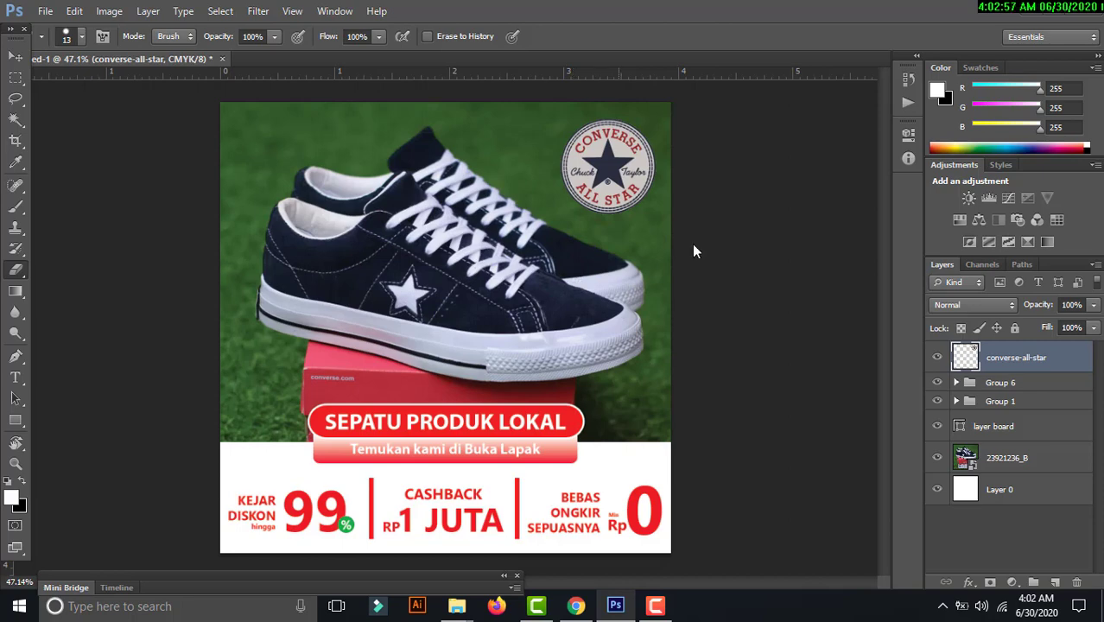
- Fade the converse-all-star layer with Levels, raising the output black level to 70
key("v")
right_click(696, 164)
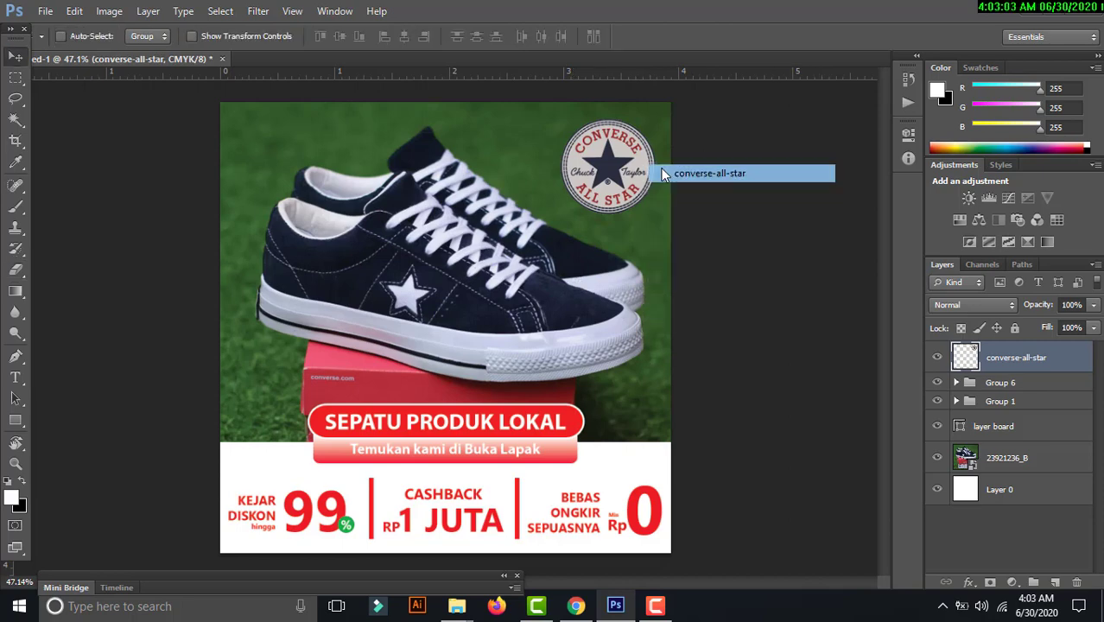
left_click(725, 174)
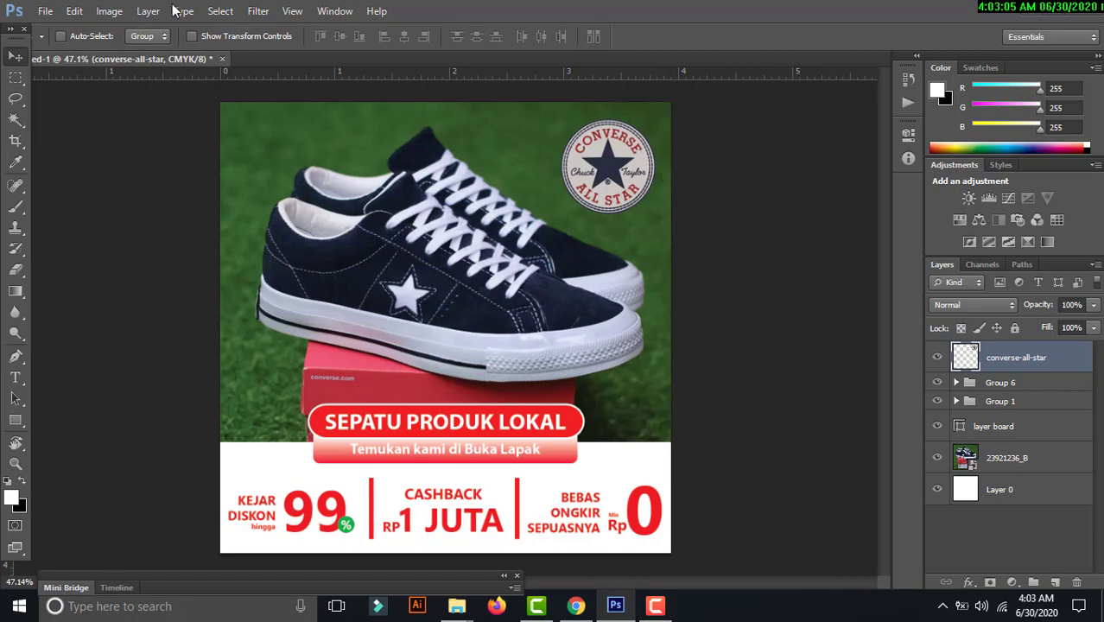
key("ctrl+l")
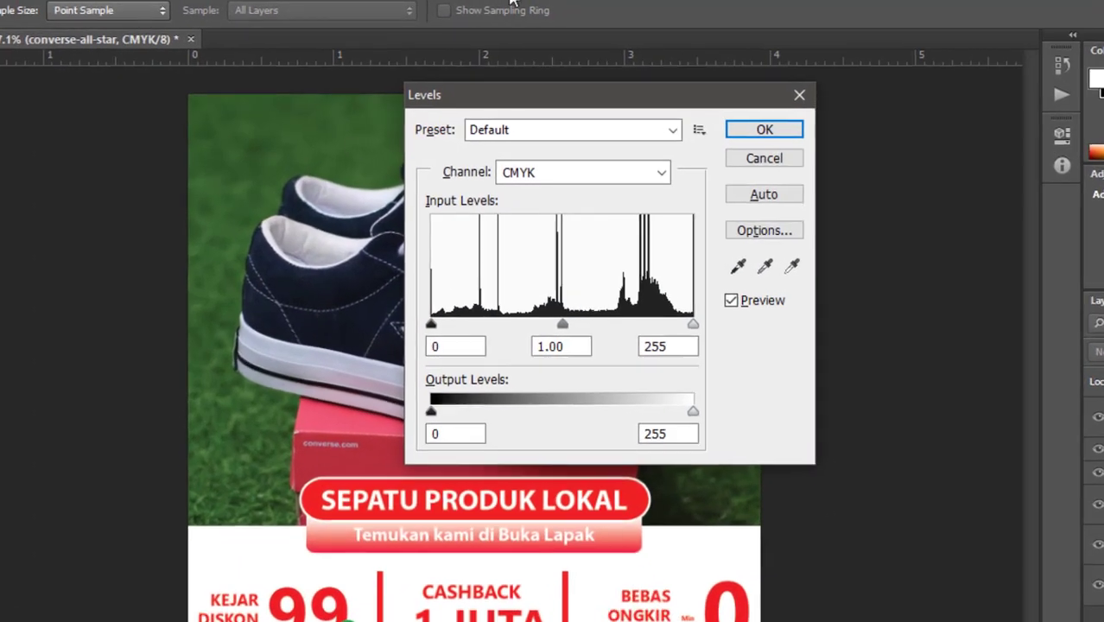
left_click_drag(527, 120, 312, 124)
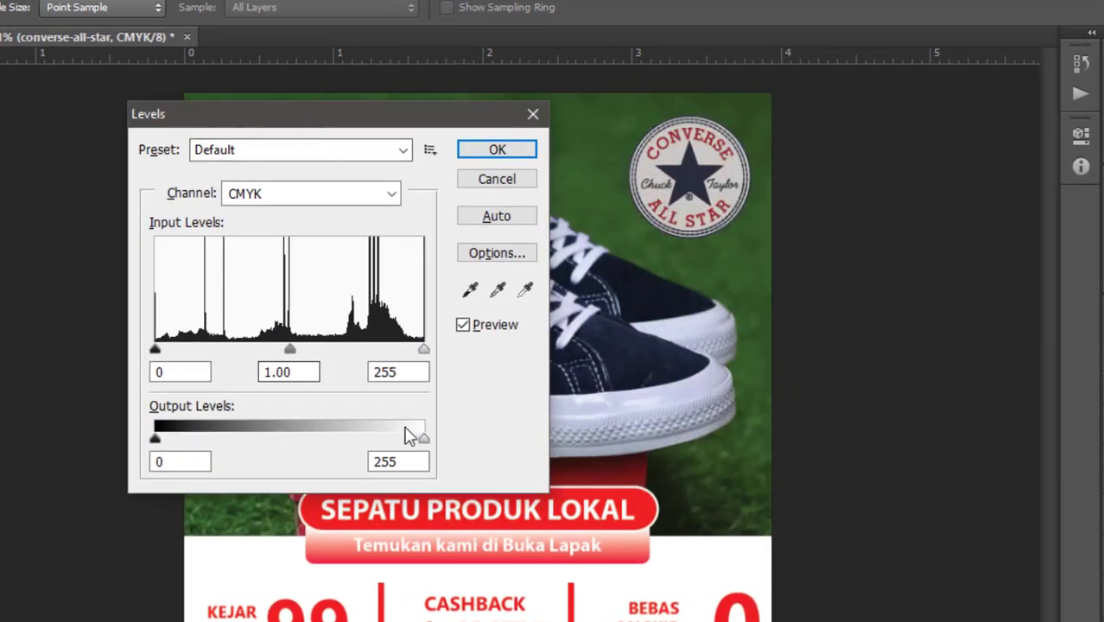
left_click_drag(423, 439, 425, 442)
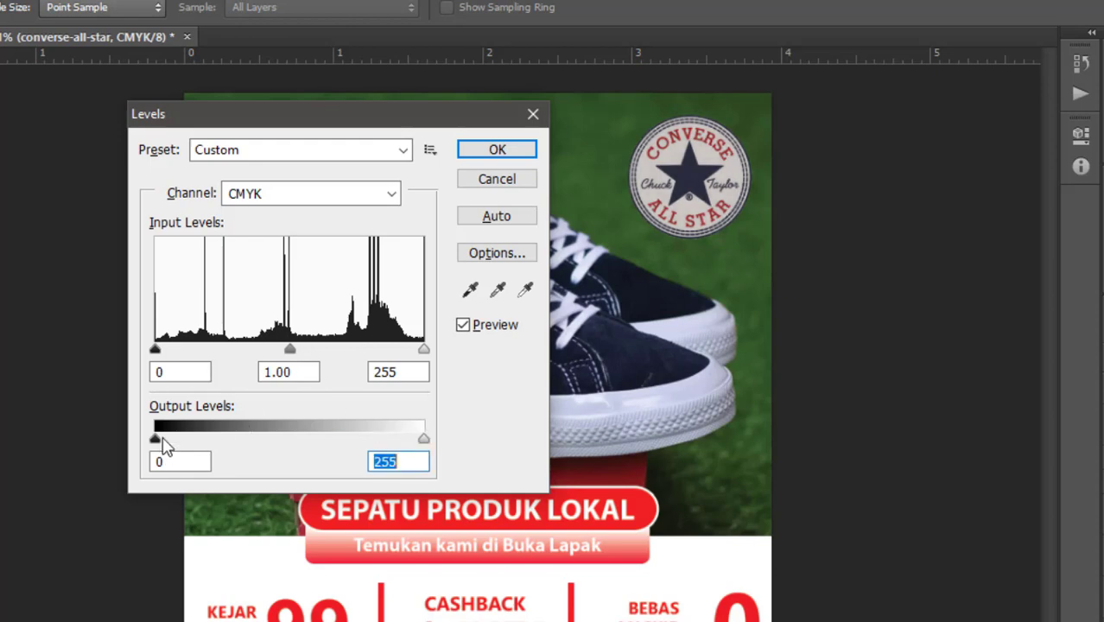
mouse_move(156, 440)
left_mouse_down()
mouse_move(242, 436)
mouse_move(231, 432)
left_mouse_up()
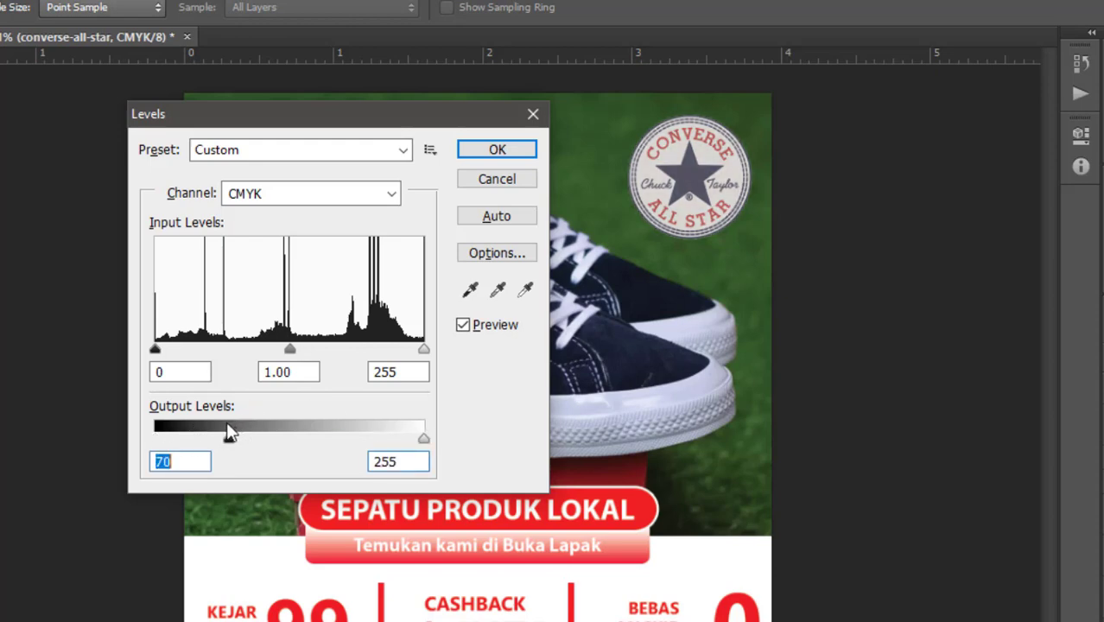
key("Return")
- Scale the Converse logo down to about 90% in the top-right corner
key("ctrl+t")
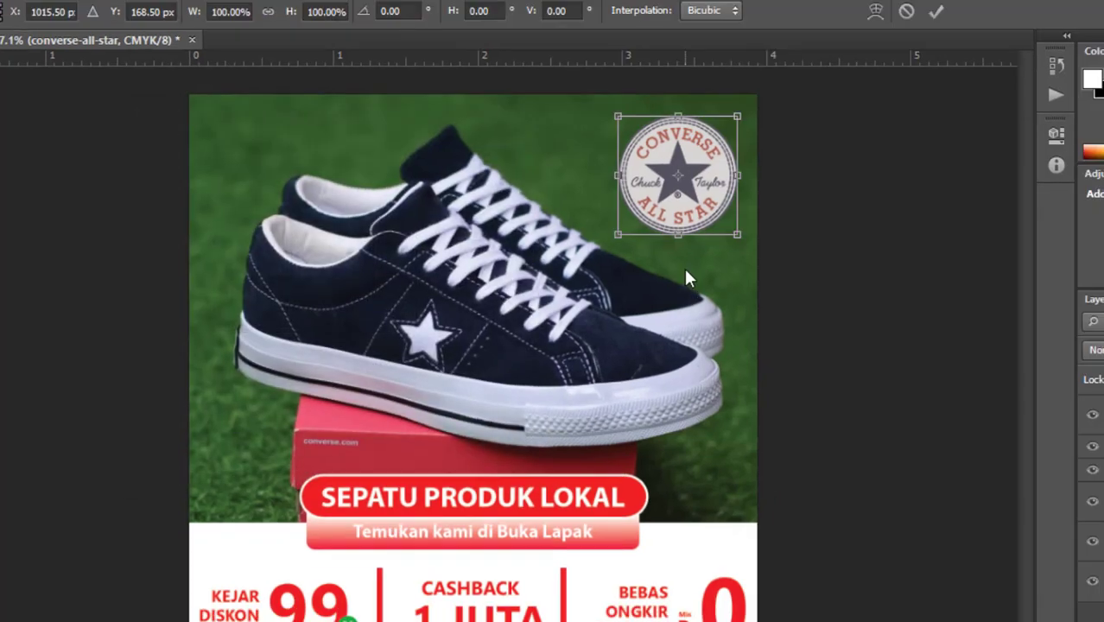
mouse_move(583, 224)
left_mouse_down()
mouse_move(578, 204)
mouse_move(625, 180)
left_mouse_up()
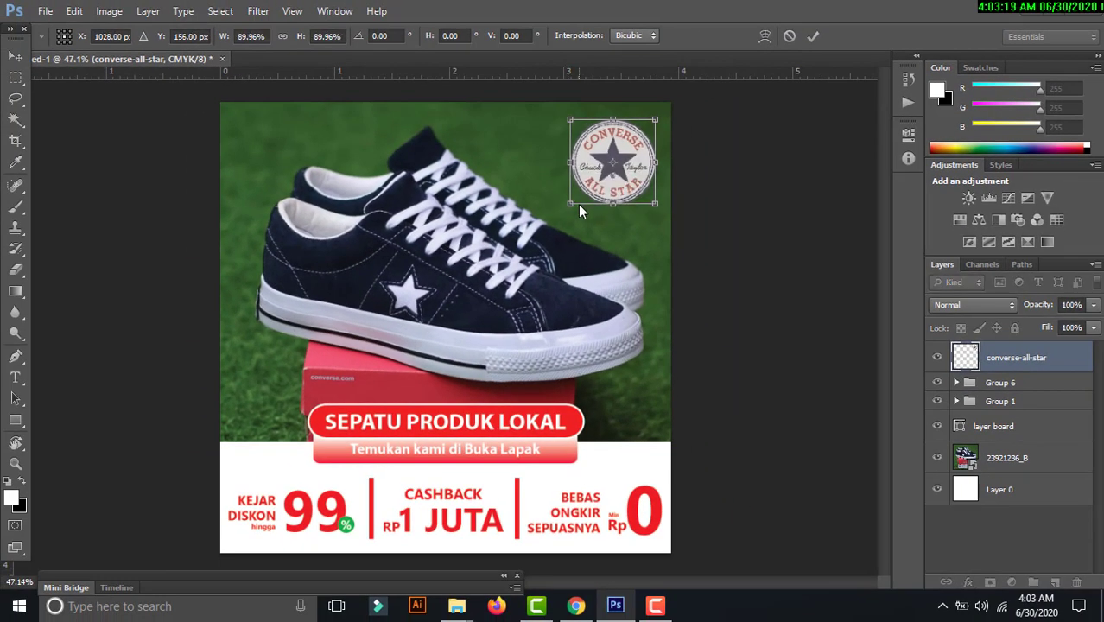
key("Return")
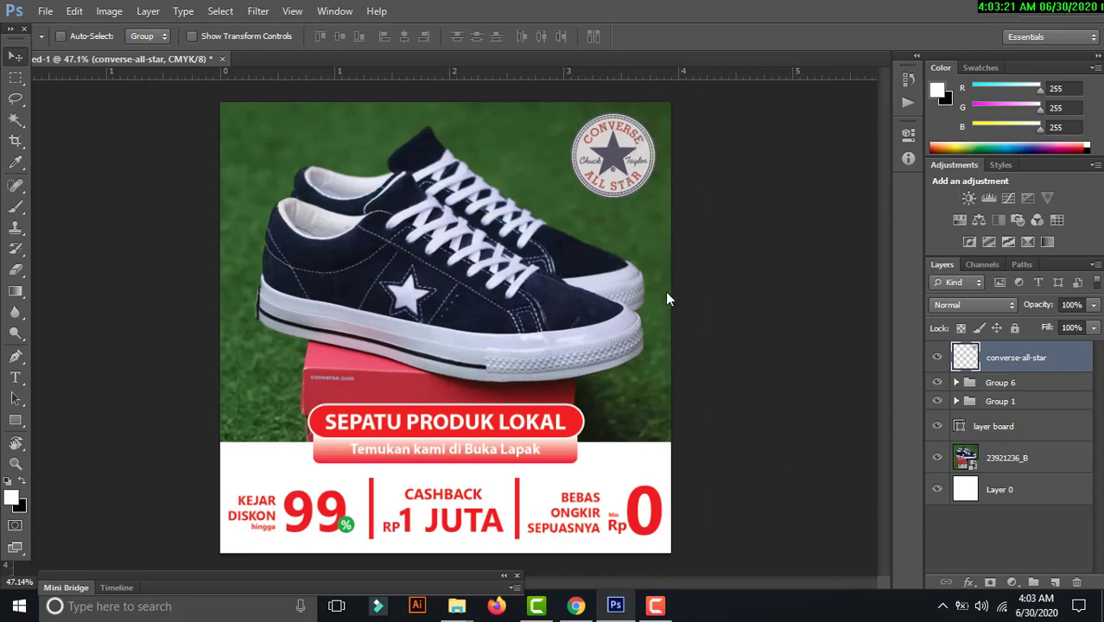